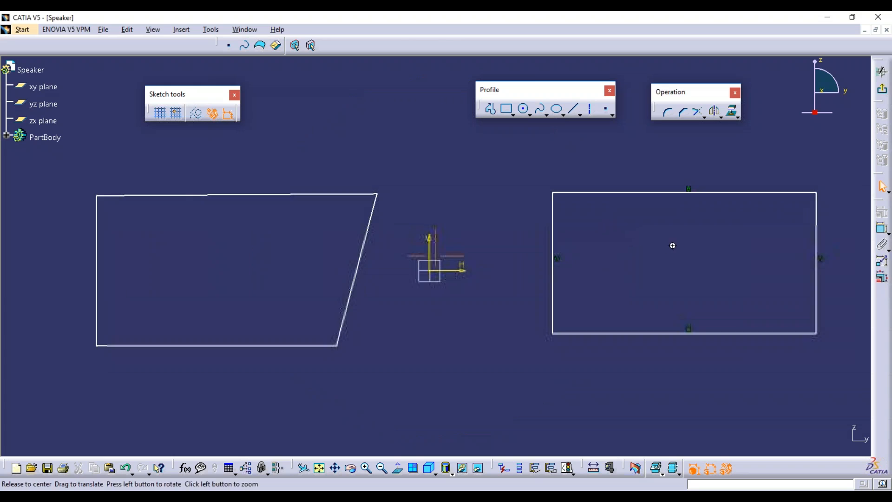
Drag the trapezoid's left edge to tilt the shape, then select its top and bottom edges.
left_click_drag(513, 233, 552, 247)
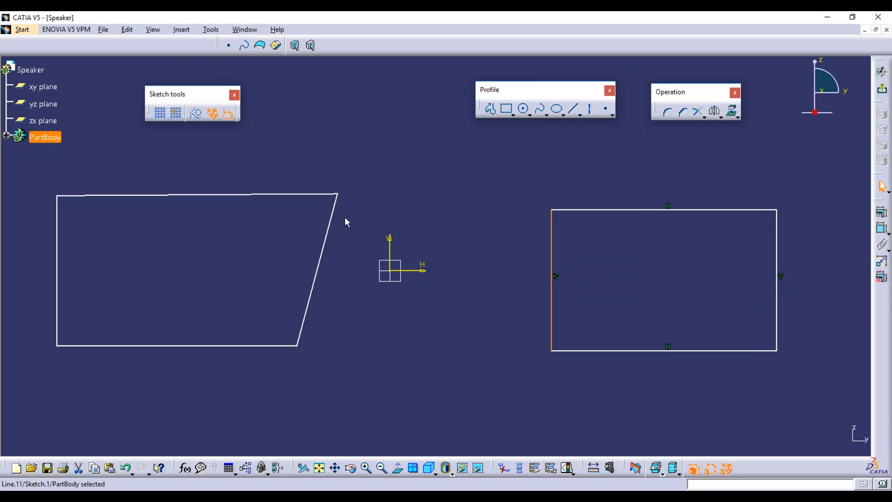
left_click_drag(58, 235, 128, 191)
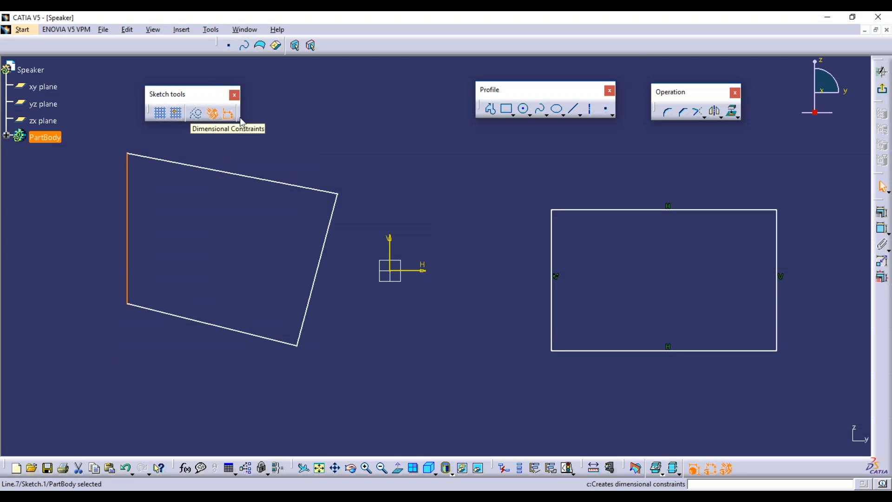
left_click(305, 145)
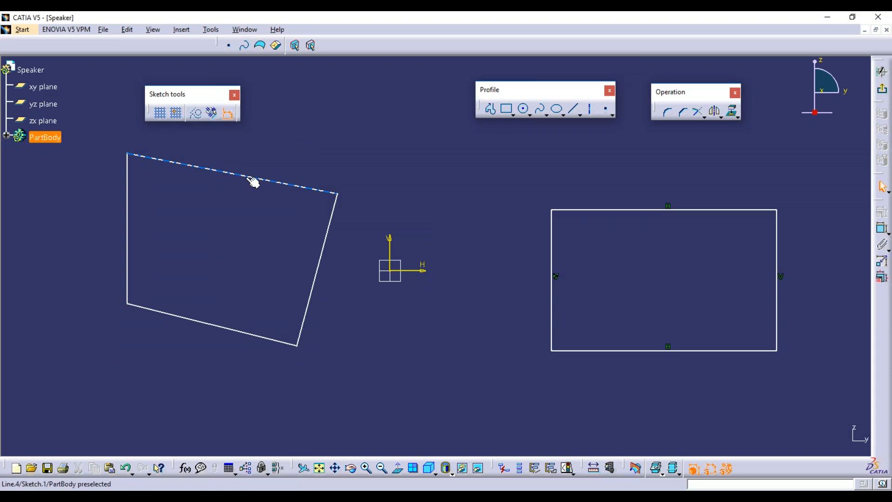
left_click(250, 180)
left_click(240, 335, "ctrl")
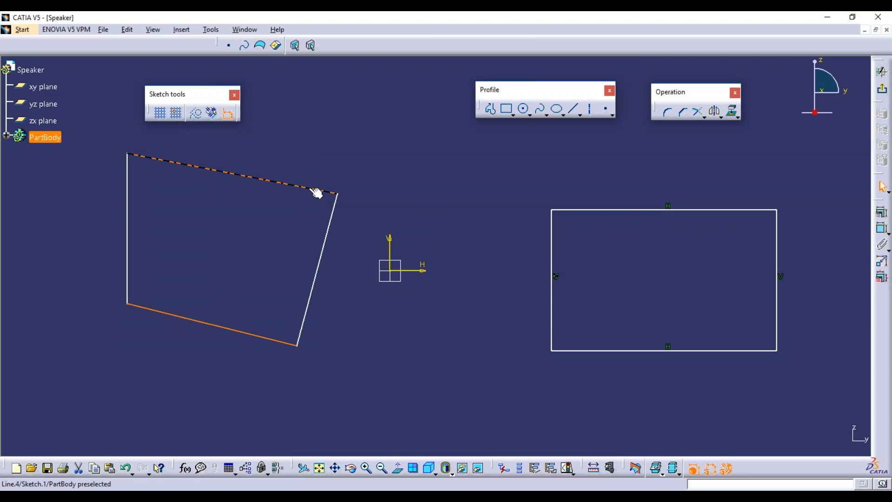
Turn on Geometrical Constraints and start a new line above-right of the origin.
left_click(211, 113)
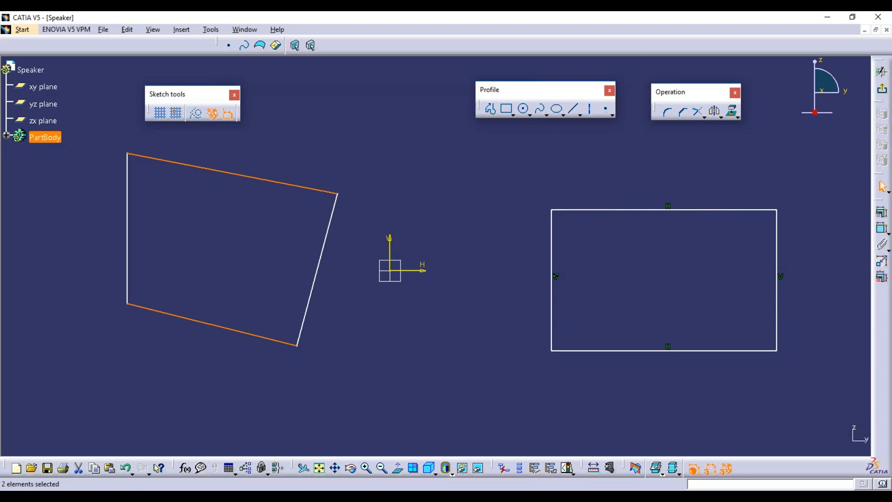
left_click(576, 123)
left_click(574, 108)
left_click(459, 171)
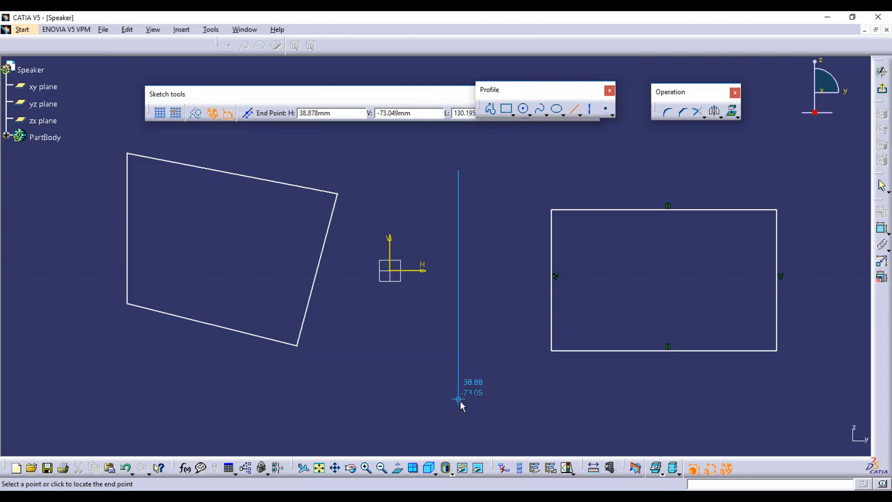
Finish the long vertical line far below its start and move it further right.
left_click(458, 401)
left_click(464, 283)
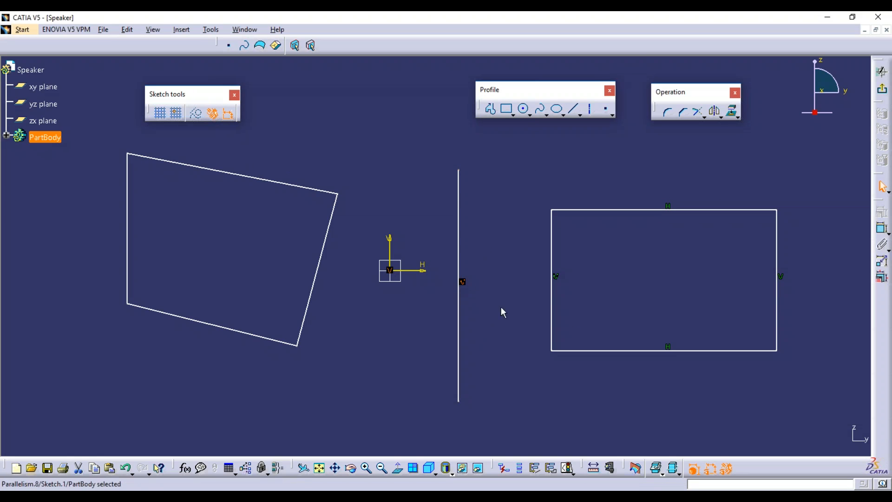
left_click_drag(463, 250, 484, 237)
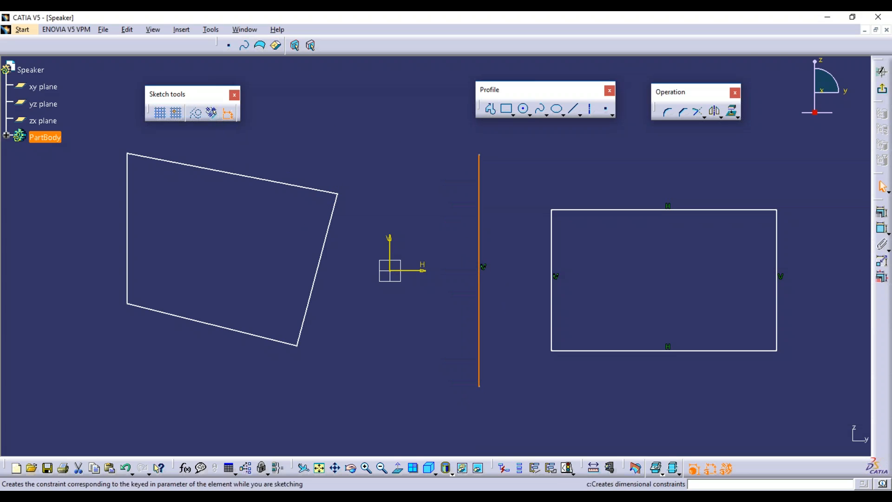
Draw a short slanted line above the origin and turn Geometrical Constraints back on.
left_click(571, 114)
left_click(400, 149)
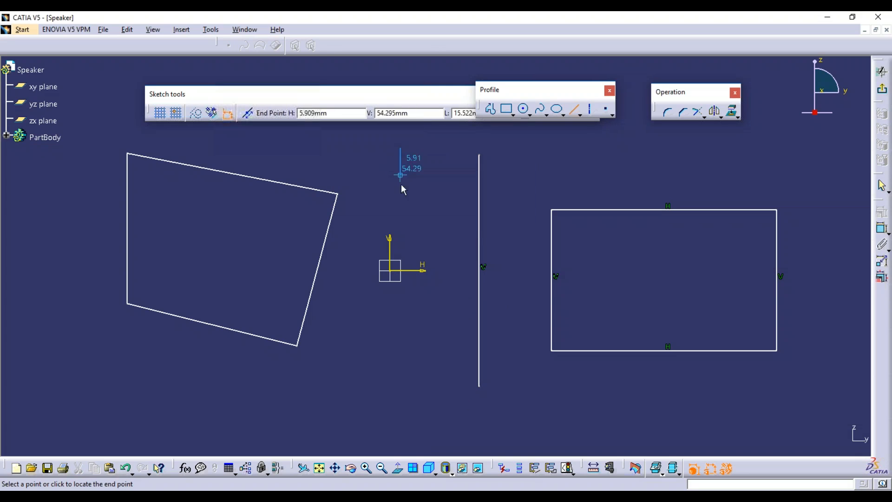
left_click(404, 212)
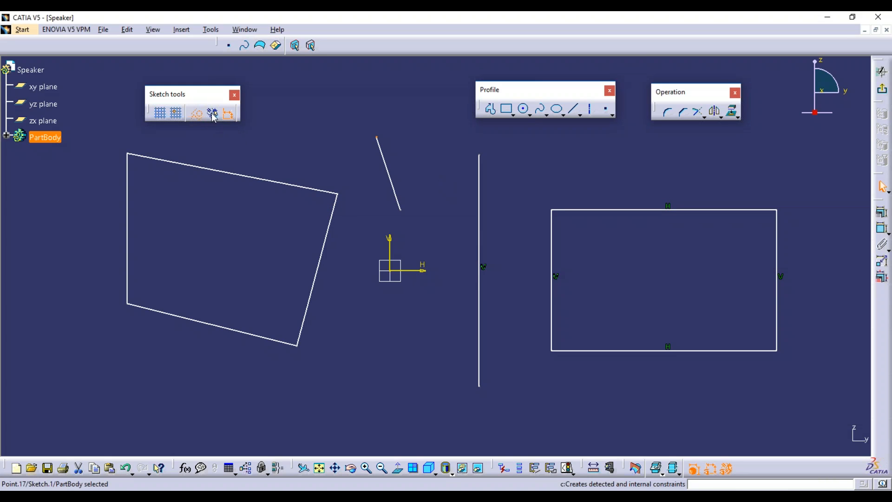
left_click(212, 114)
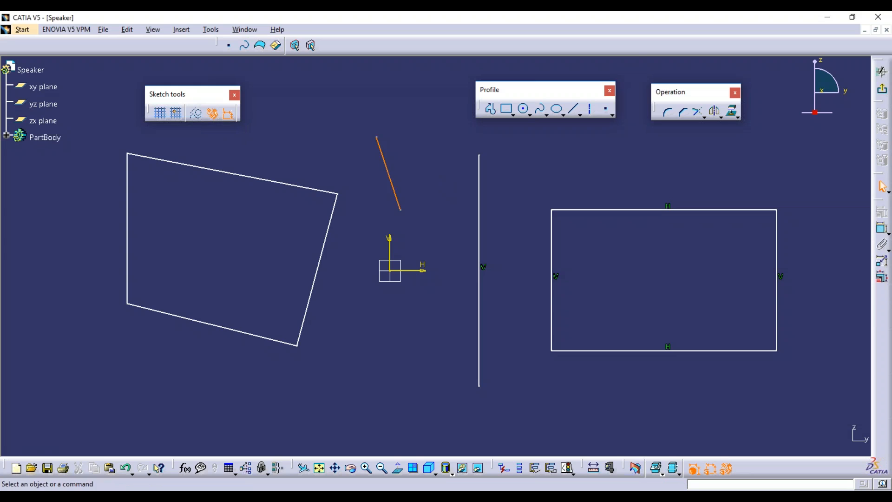
Snap the slanted line onto the quadrilateral's corner, then delete the quadrilateral and slanted line.
left_click_drag(382, 153, 367, 162)
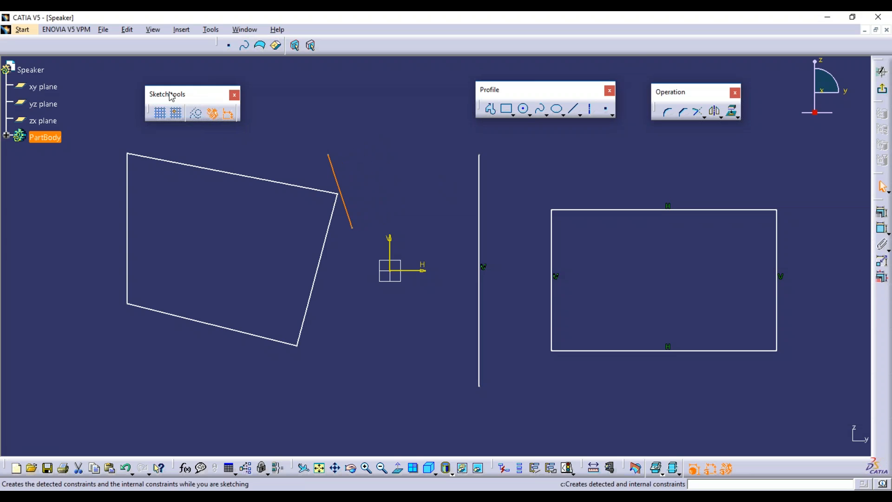
left_click_drag(169, 96, 163, 98)
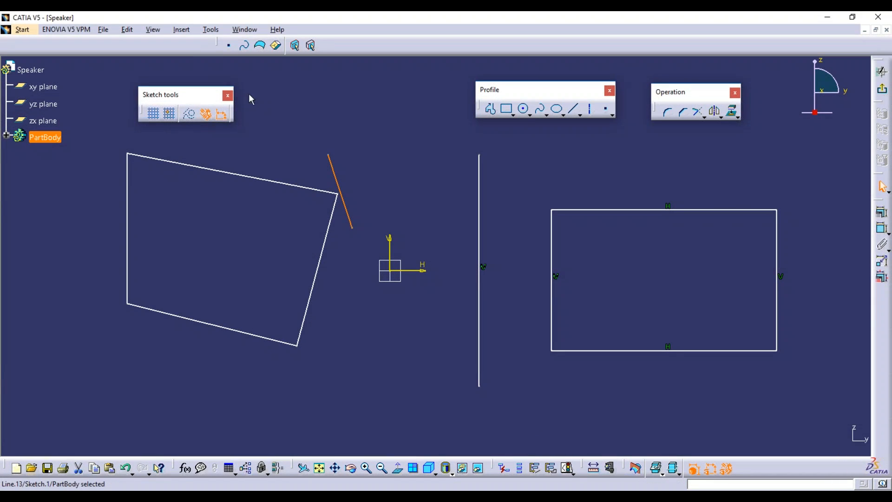
left_click_drag(385, 135, 87, 346)
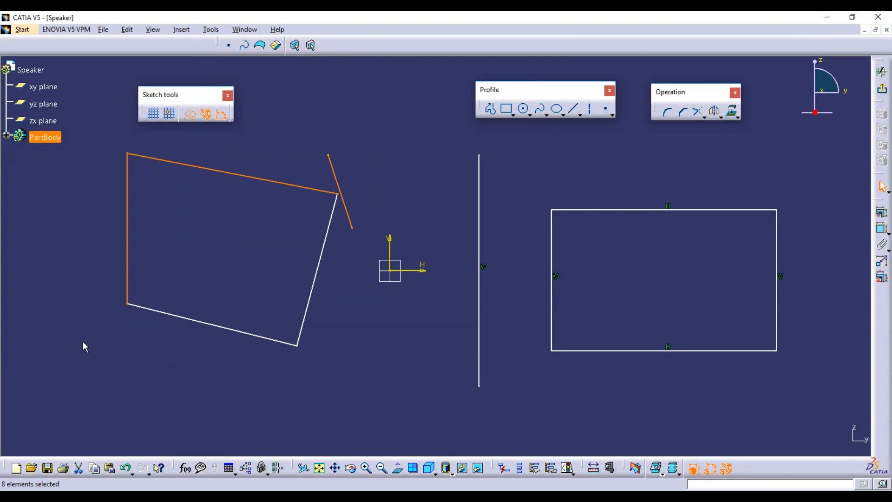
key("Delete")
Delete the remaining vertical line and rectangle.
left_click_drag(459, 144, 853, 431)
key("Delete")
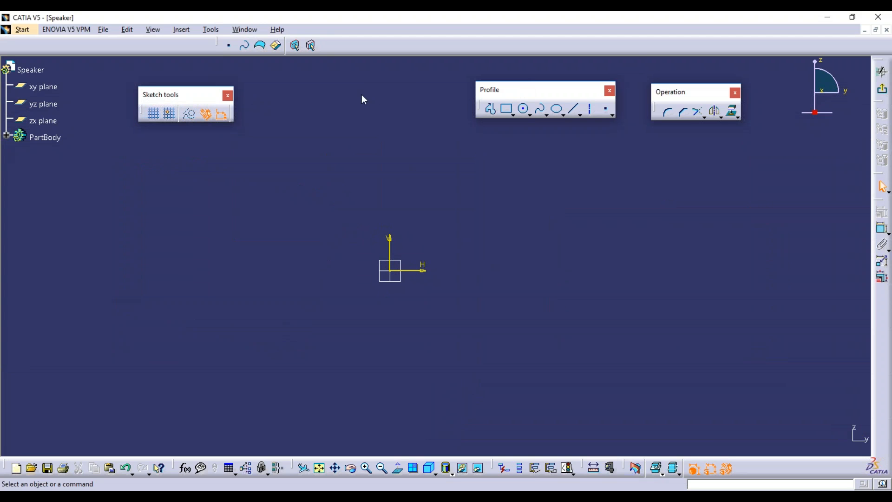
left_click_drag(535, 89, 369, 93)
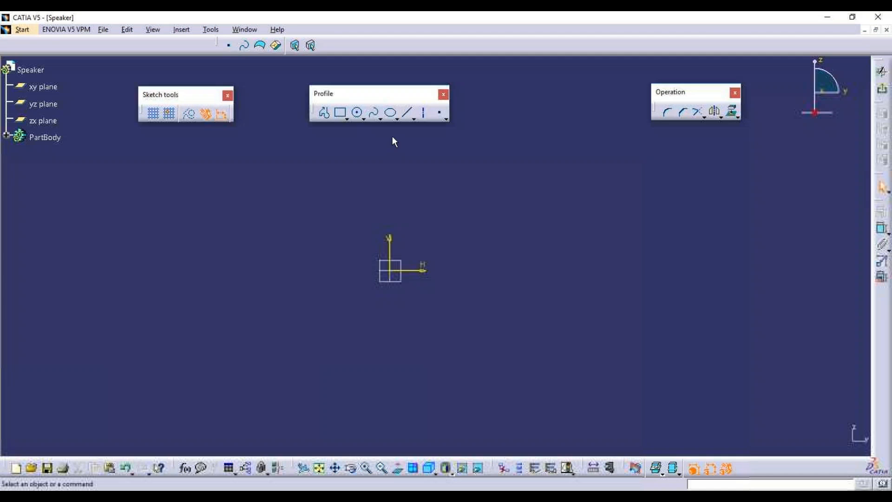
Abandon a started line and draw a circle centred right of the origin, radius about 48 mm.
left_click(325, 113)
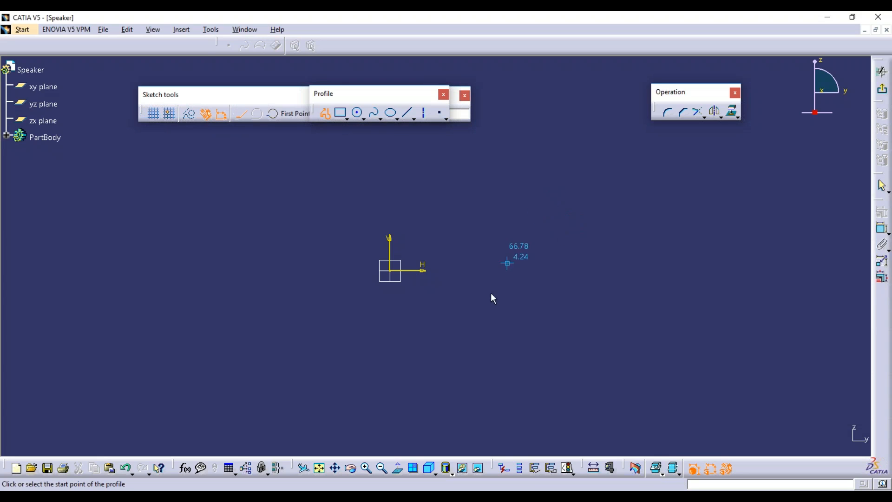
mouse_move(370, 91)
left_mouse_down()
mouse_move(540, 68)
mouse_move(546, 100)
left_mouse_up()
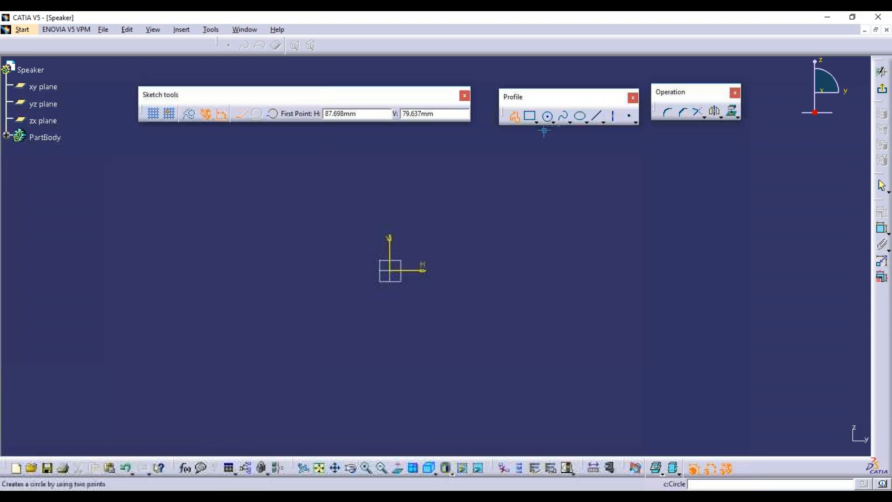
left_click(597, 116)
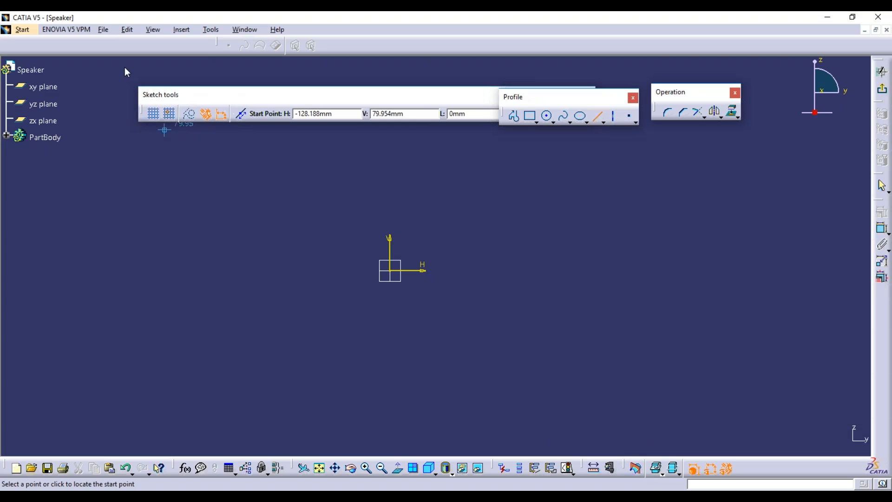
left_click_drag(224, 95, 127, 73)
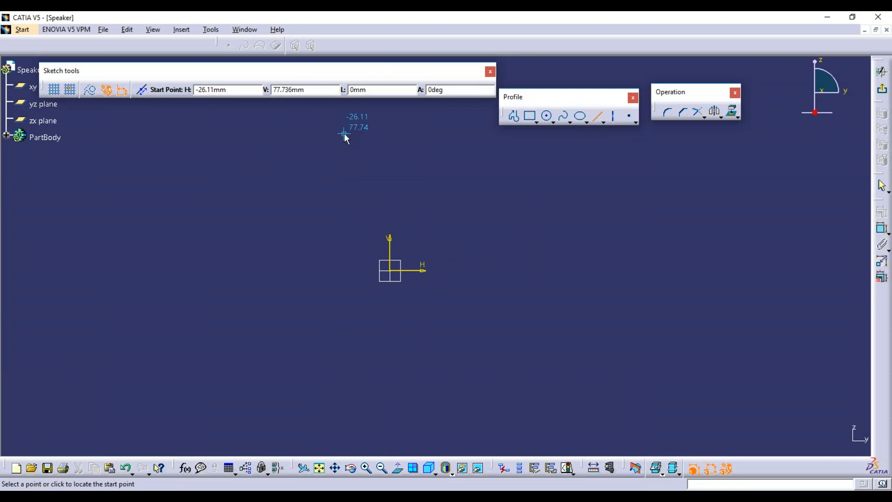
left_click(544, 166)
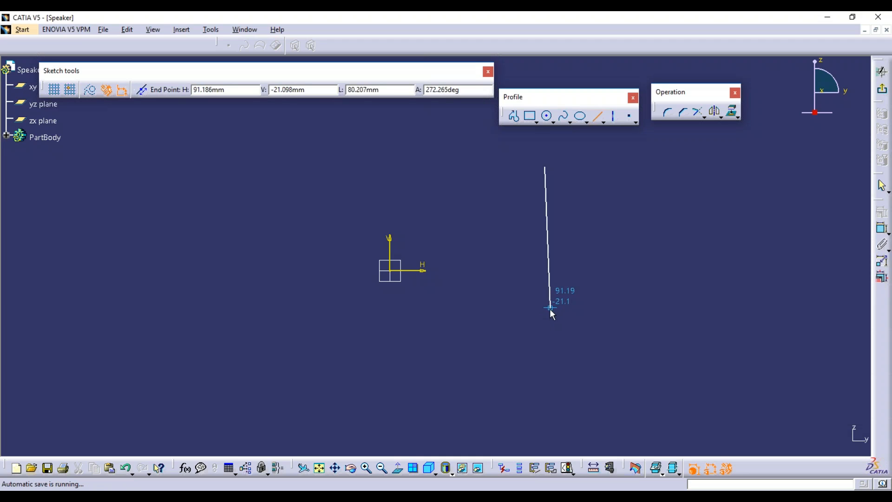
left_click(597, 117)
left_click(547, 116)
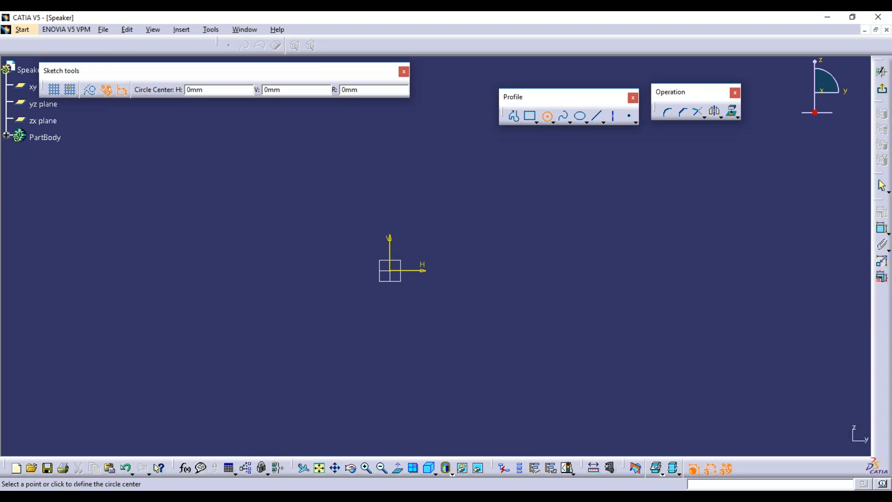
left_click(553, 257)
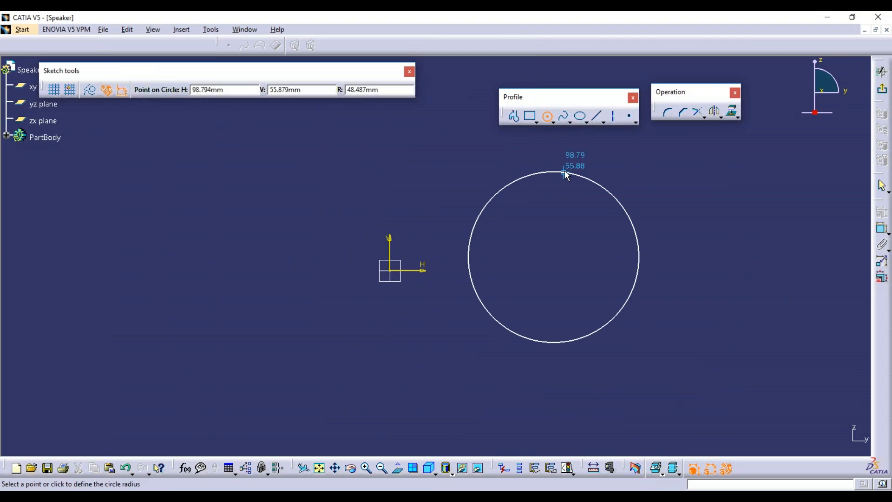
left_click(562, 171)
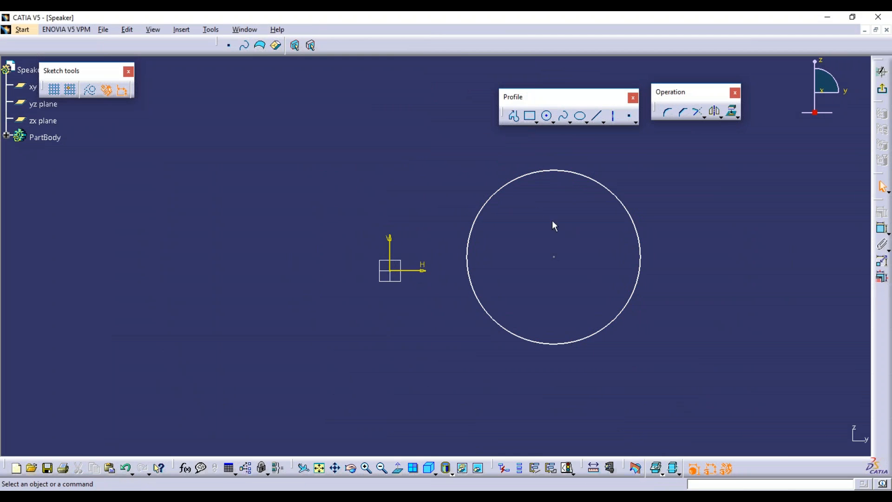
Cancel an unfinished rectangle with Esc and delete the circle.
left_click(536, 121)
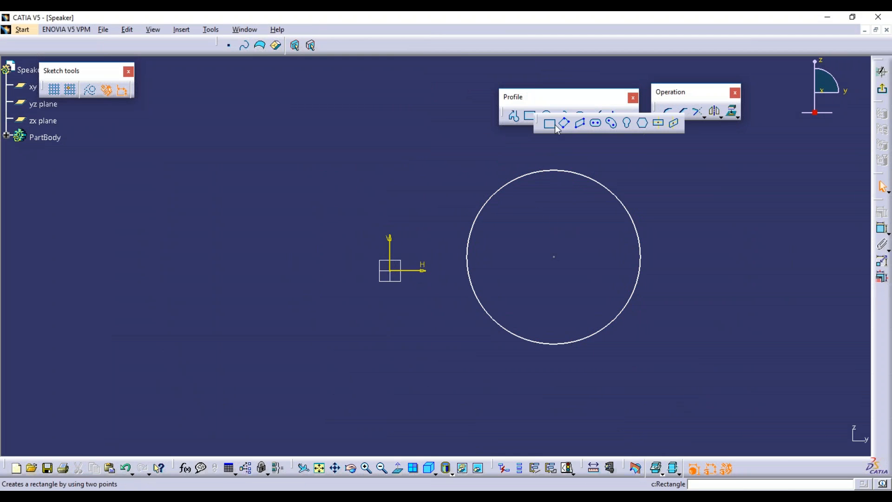
left_click(127, 178)
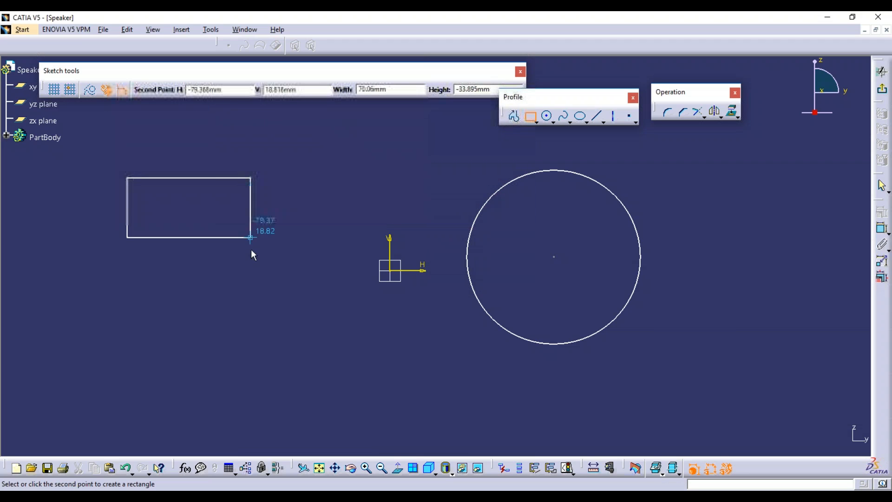
key("Escape")
left_click(614, 196)
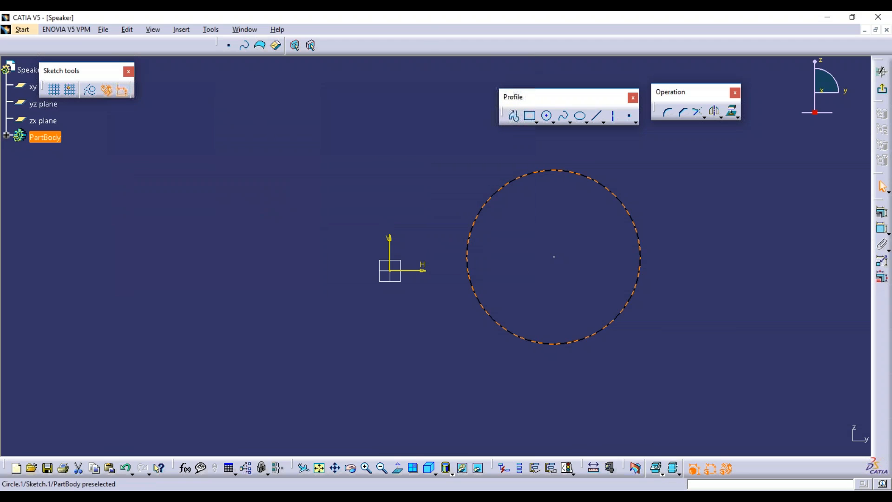
key("Delete")
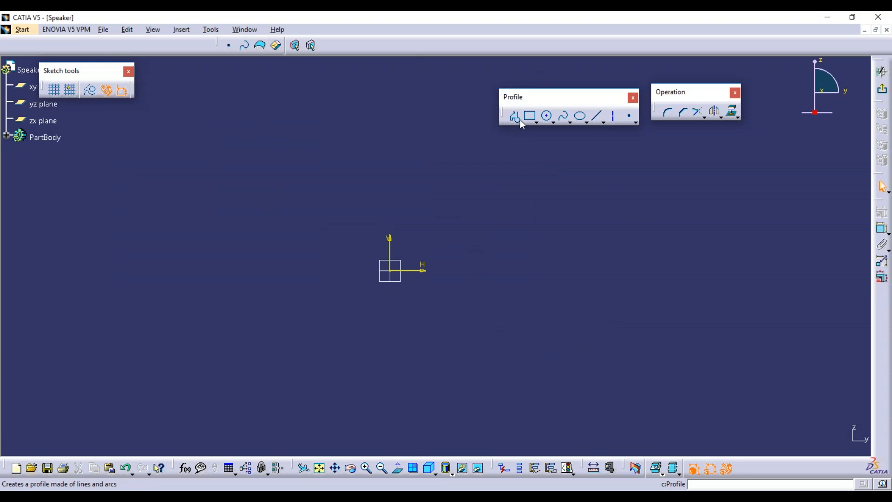
Trace a closed six-sided Profile with a diagonal step at the lower left and a sloped top edge.
left_click_drag(533, 95, 437, 70)
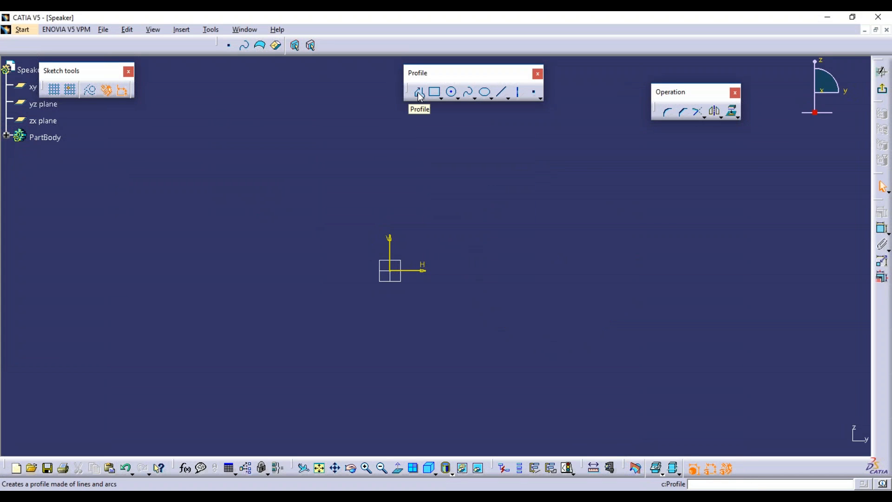
left_click(420, 94)
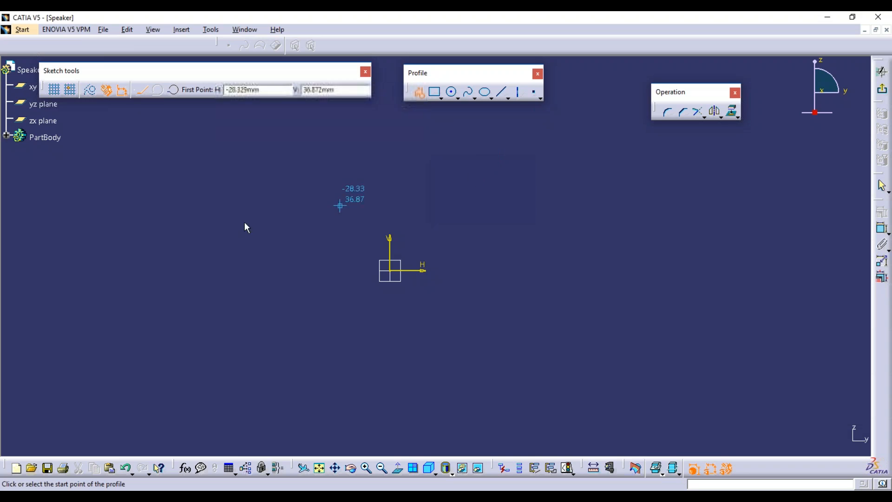
left_click(177, 215)
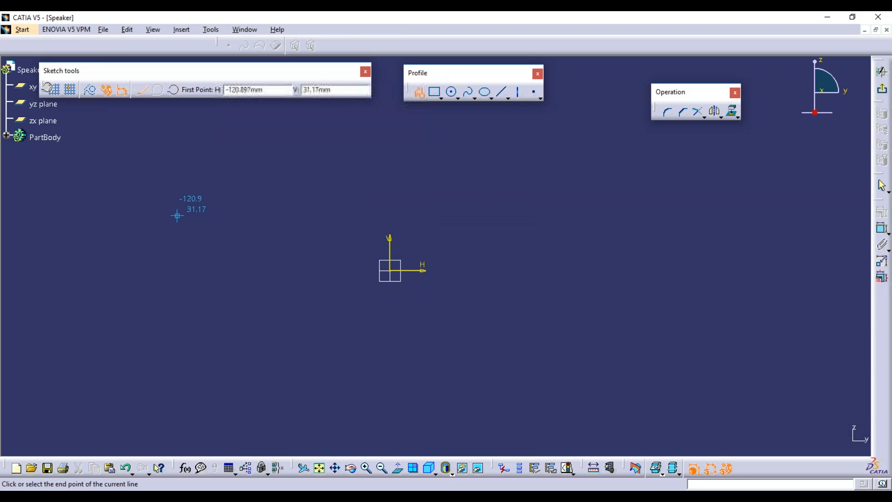
left_click(177, 344)
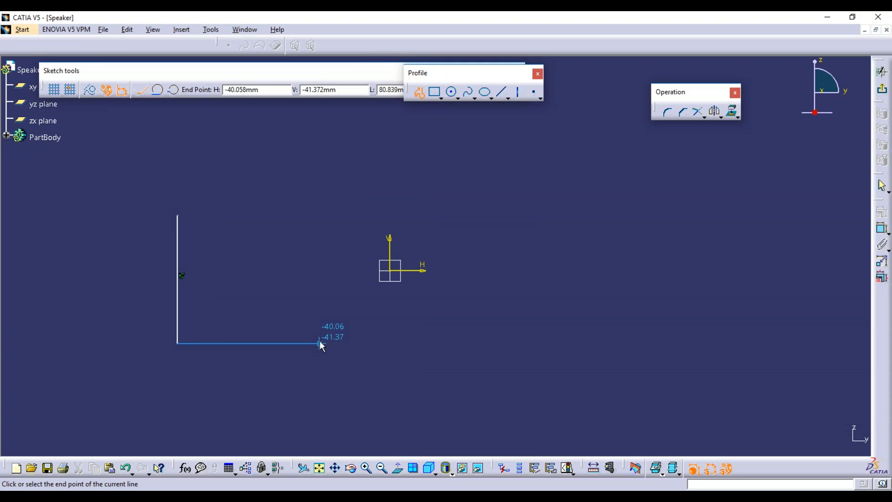
left_click(320, 344)
left_click(375, 409)
left_click(563, 409)
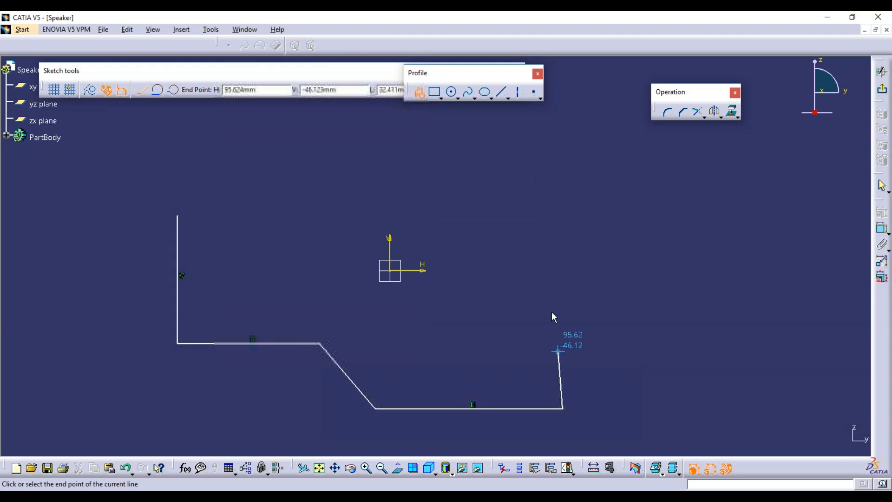
left_click(563, 171)
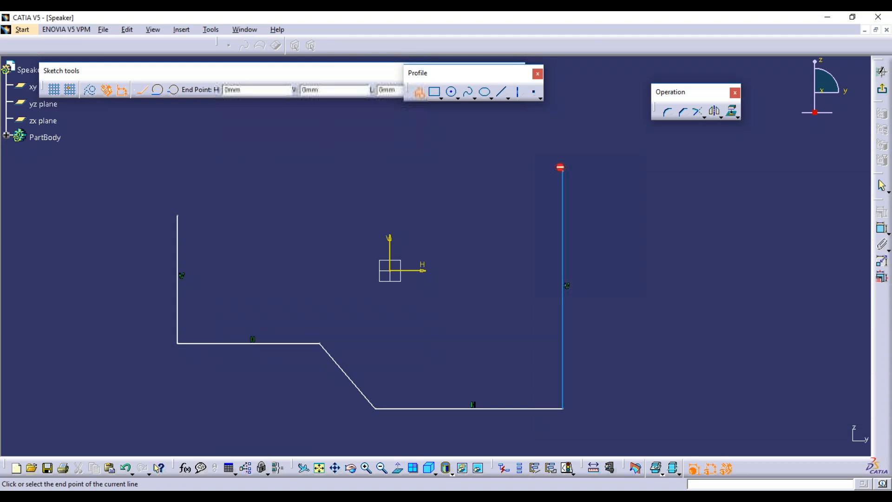
left_click(178, 215)
left_click(688, 325)
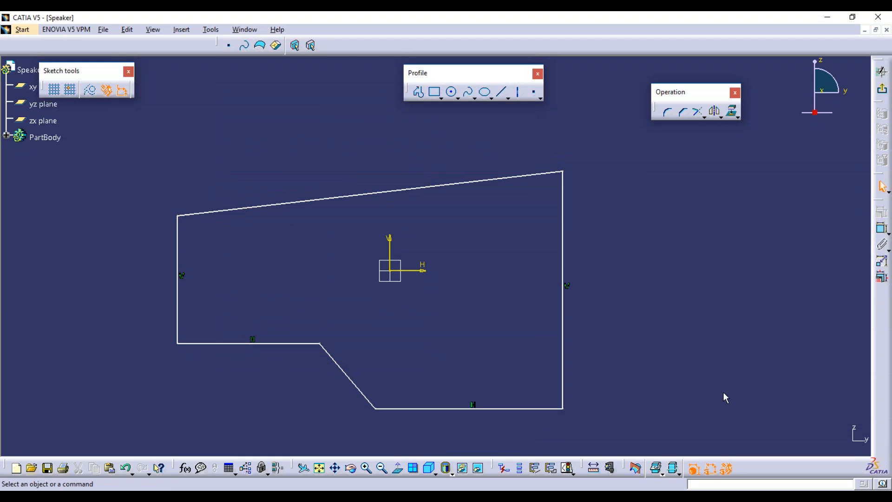
Start a second profile with a vertical line followed by a tangent arc.
left_click(419, 92)
mouse_move(561, 271)
middle_mouse_down("ctrl")
mouse_move(559, 302)
mouse_move(377, 303)
middle_mouse_up("ctrl")
left_click(501, 201)
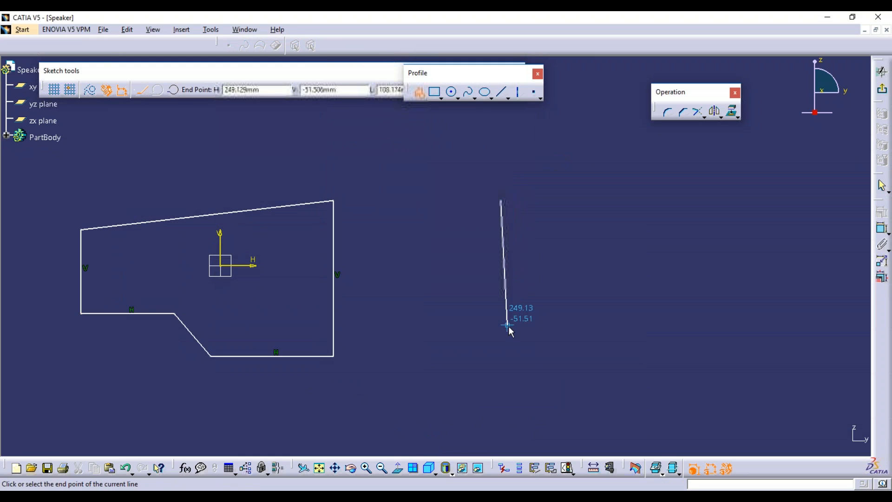
left_click(501, 330)
mouse_move(510, 329)
middle_mouse_down()
mouse_move(553, 364)
mouse_move(474, 299)
mouse_move(497, 299)
mouse_move(501, 335)
mouse_move(521, 358)
mouse_move(474, 336)
middle_mouse_up()
left_click_drag(474, 337, 558, 332)
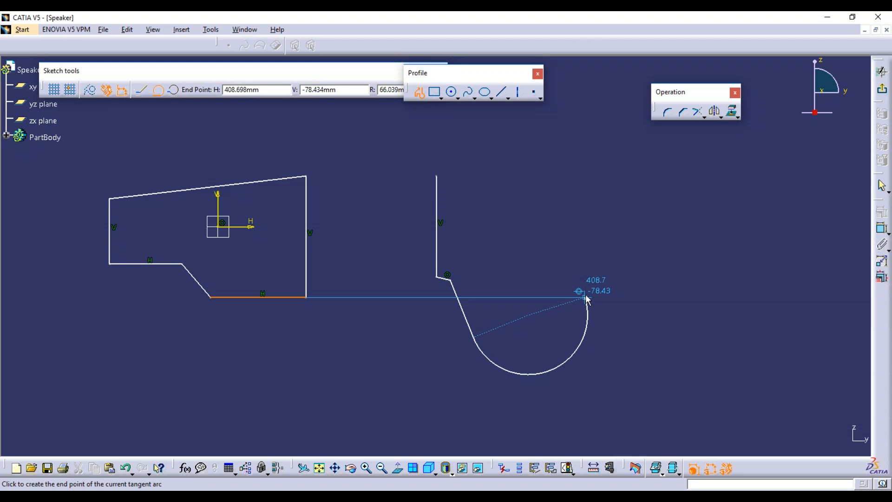
left_click(587, 293)
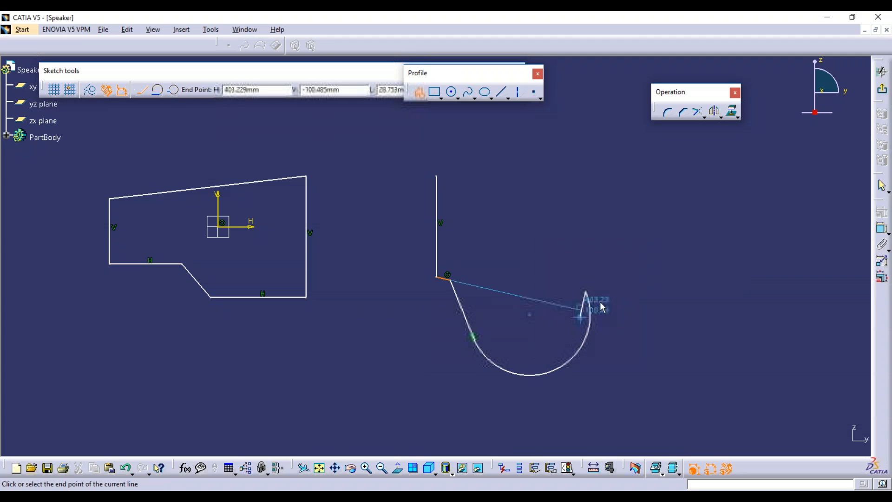
Continue with lines to the right and up, then close the profile back at its start.
middle_click(626, 253)
left_click(625, 254)
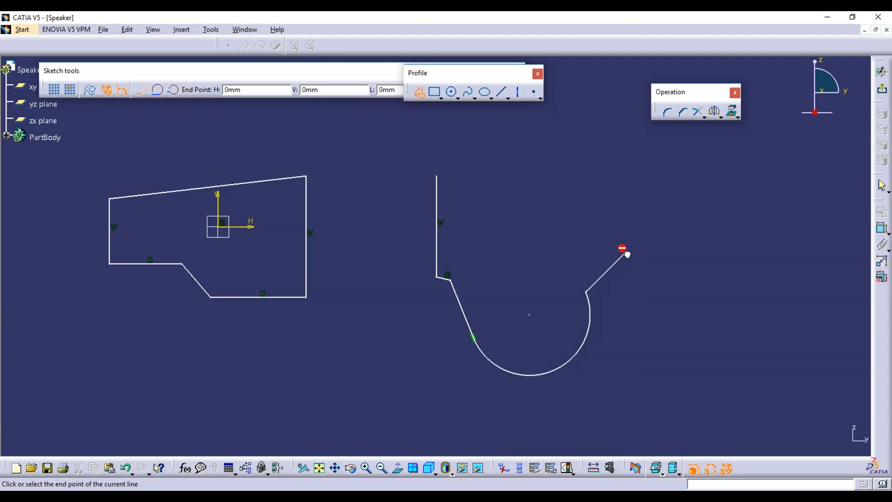
left_click_drag(651, 255, 650, 253)
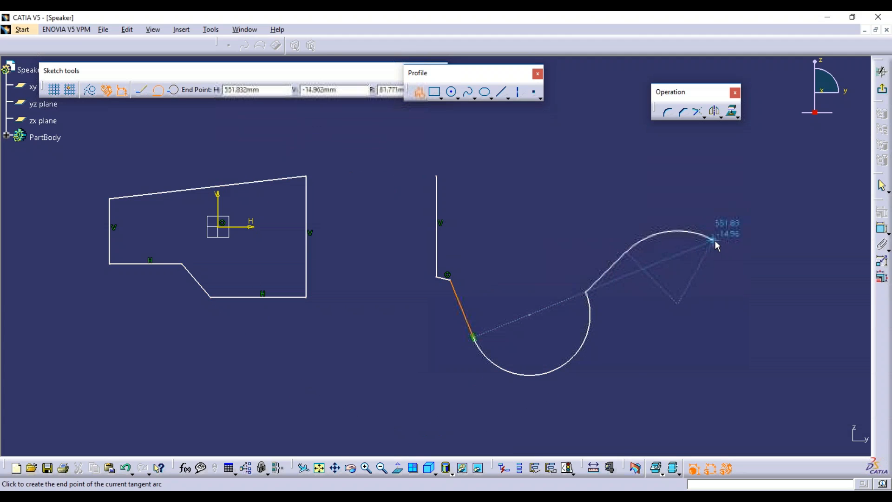
left_click(783, 237)
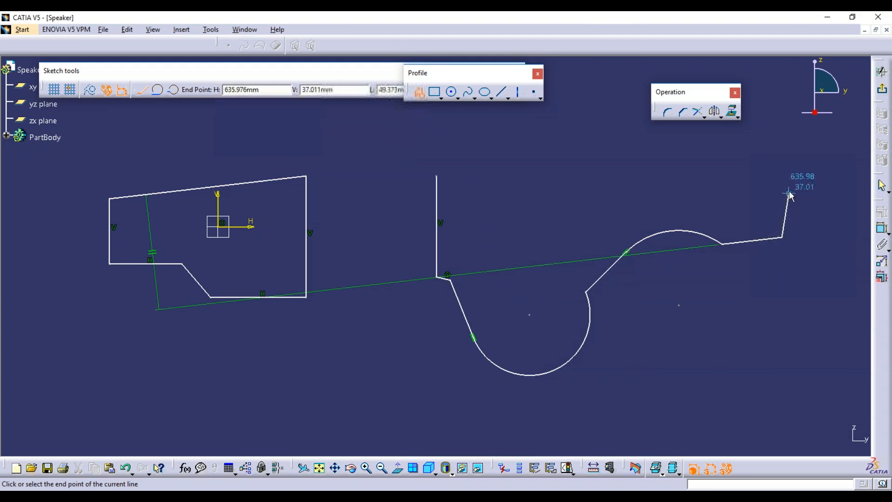
left_click(780, 148)
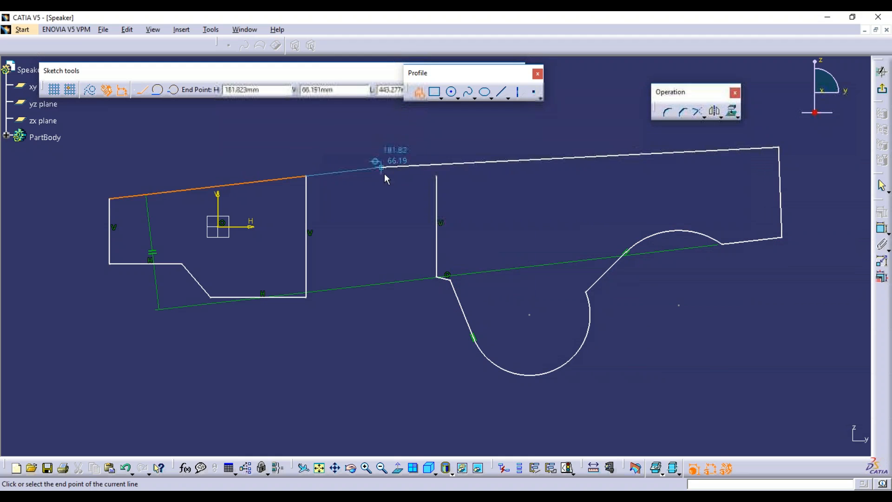
left_click(436, 176)
left_click(580, 256)
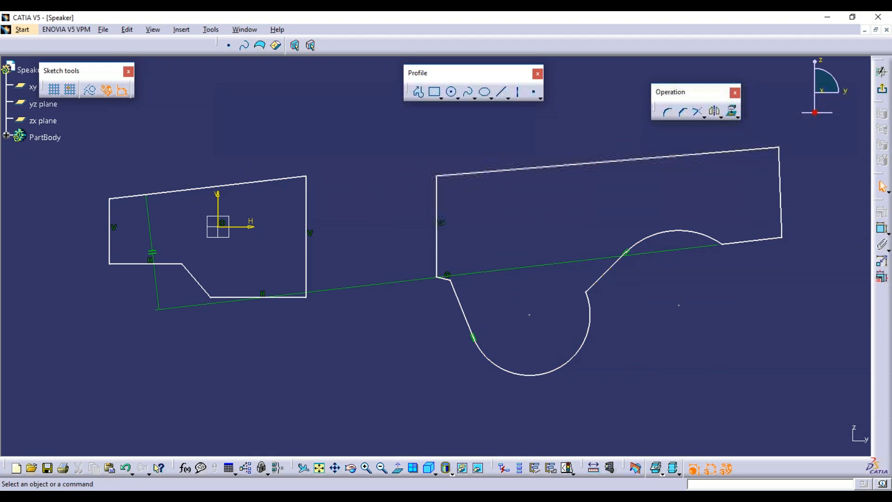
Box-select all the sketch geometry and delete it.
mouse_move(69, 158)
left_mouse_down()
mouse_move(701, 188)
mouse_move(827, 279)
mouse_move(741, 424)
mouse_move(760, 403)
left_mouse_up()
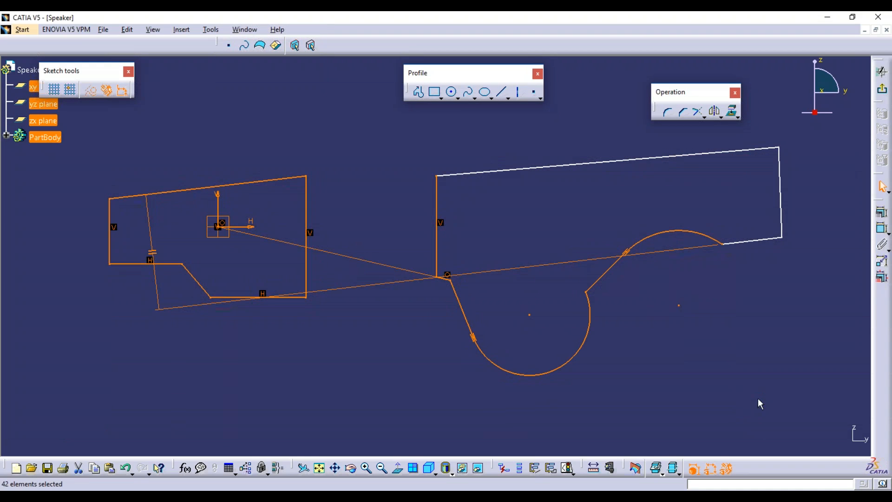
left_click(663, 167)
mouse_move(86, 114)
left_mouse_down()
mouse_move(791, 144)
mouse_move(829, 334)
mouse_move(809, 406)
left_mouse_up()
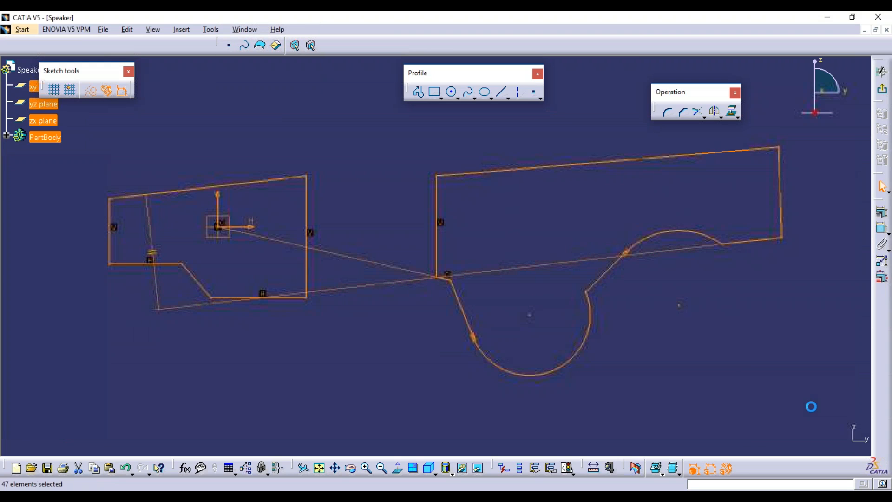
key("Delete")
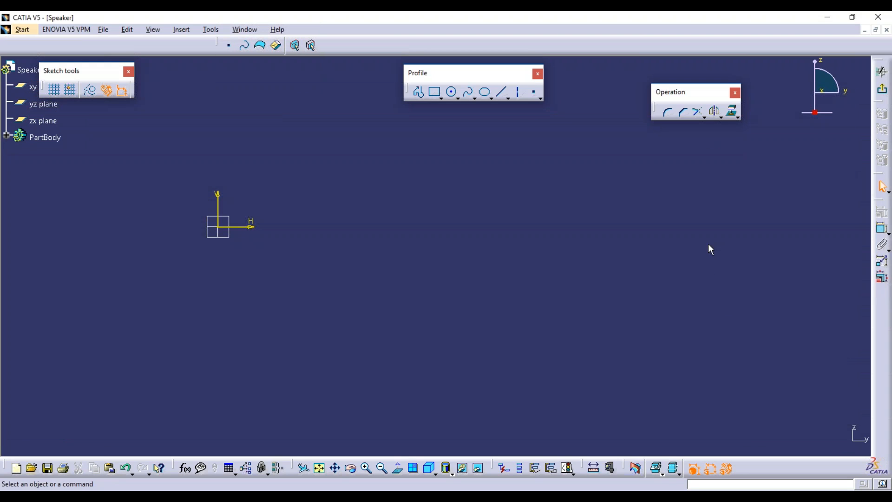
Draw a two-corner rectangle up-right of the origin and expand the predefined profile flyout.
left_click(435, 92)
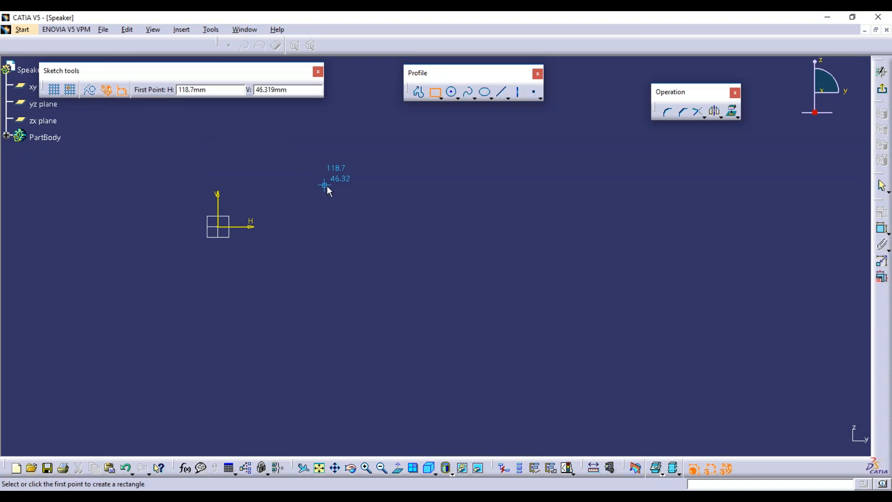
left_click(279, 224)
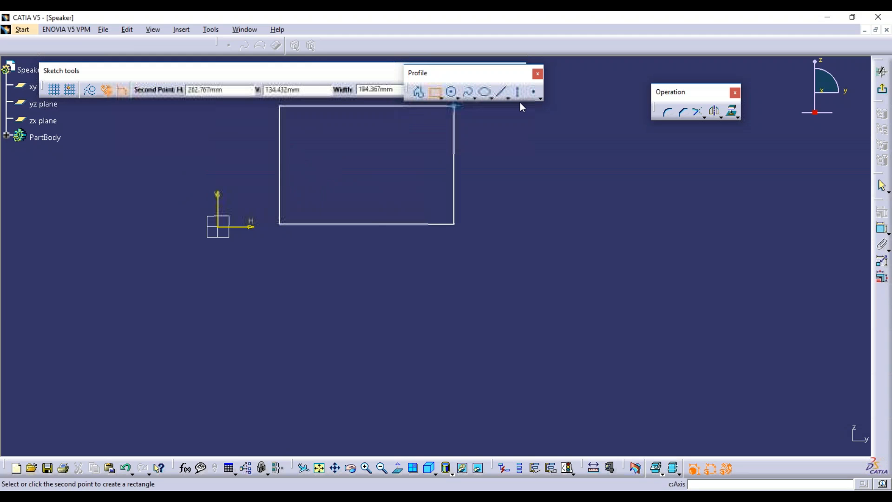
left_click(465, 111)
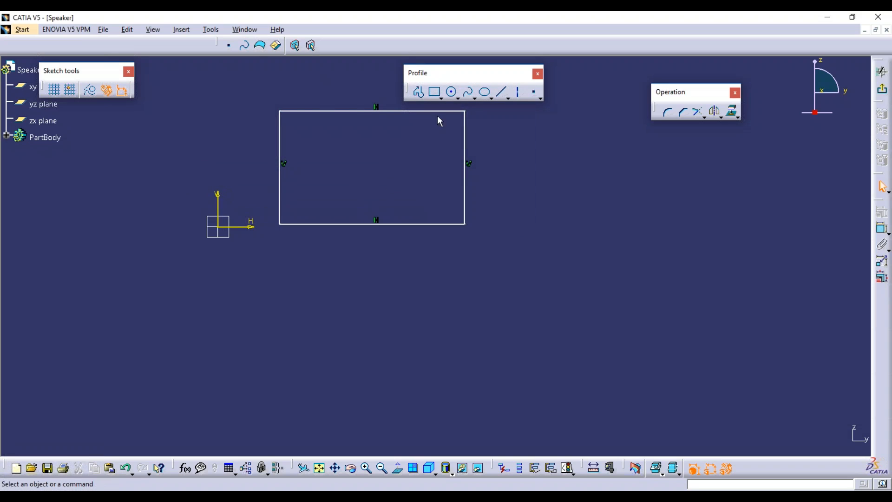
left_click(441, 98)
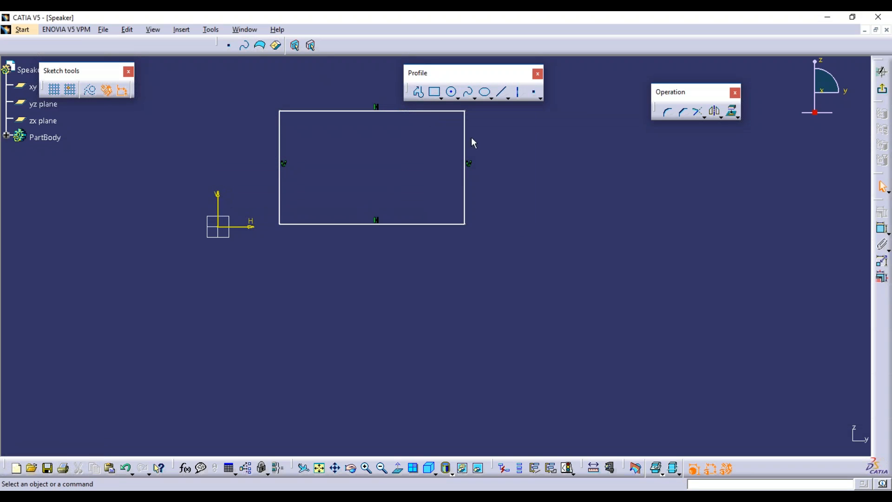
left_click(442, 99)
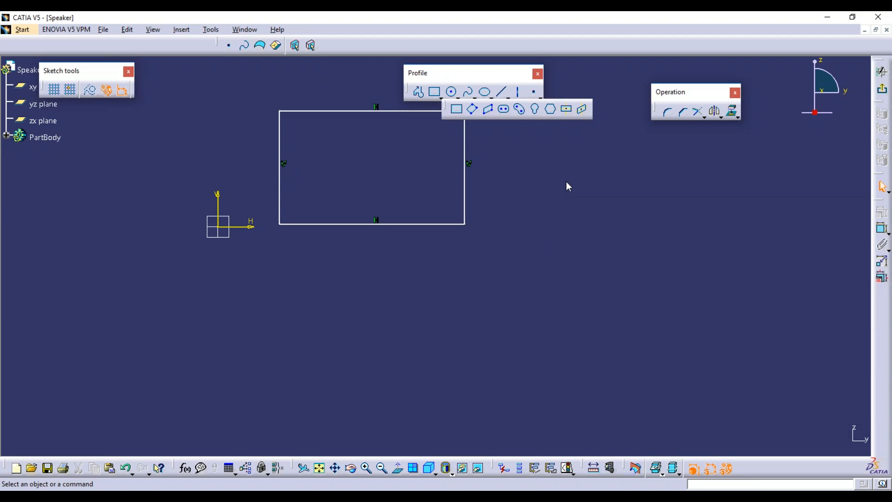
Tear off the Predefined Profile toolbar and draw a tilted oriented rectangle.
left_click_drag(444, 109, 565, 176)
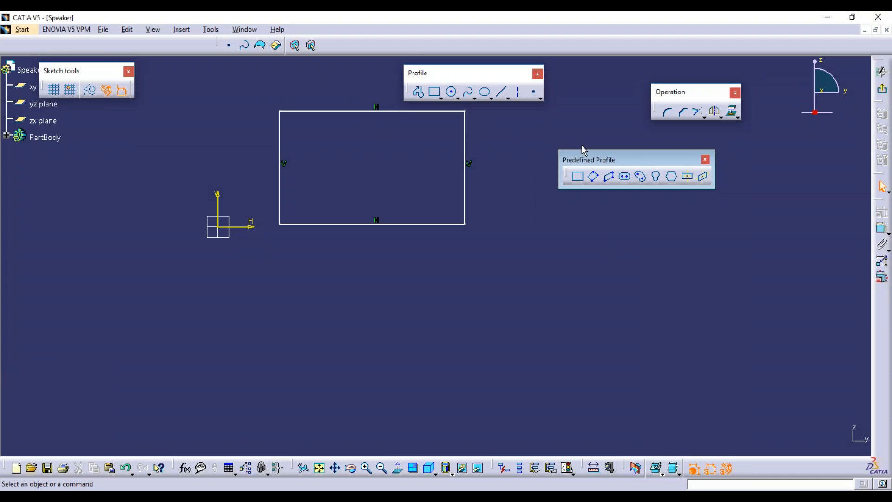
left_click(578, 177)
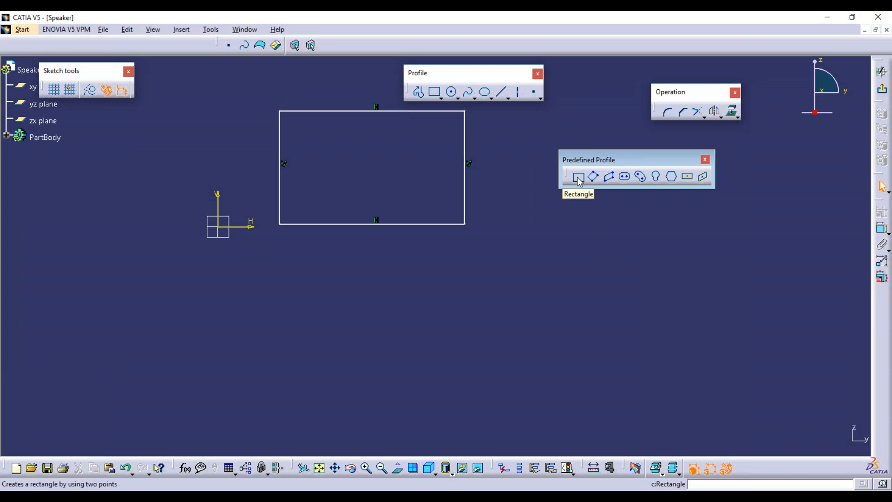
left_click(593, 177)
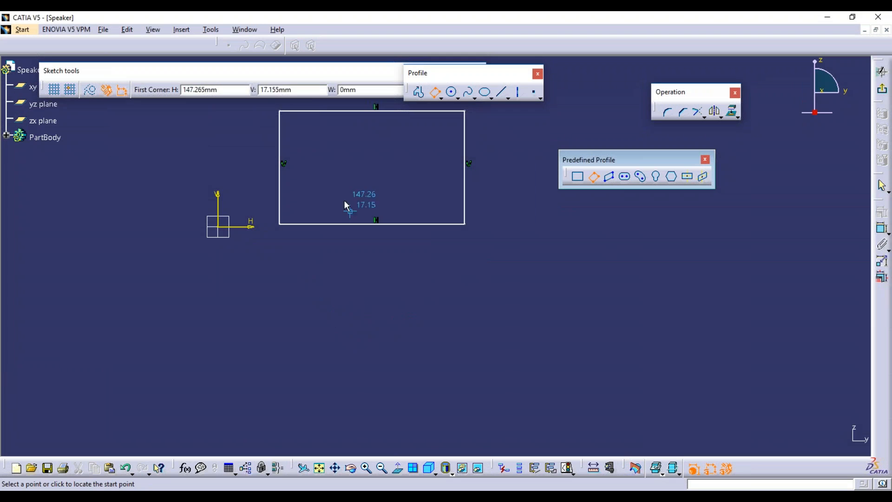
left_click(391, 299)
left_click(424, 368)
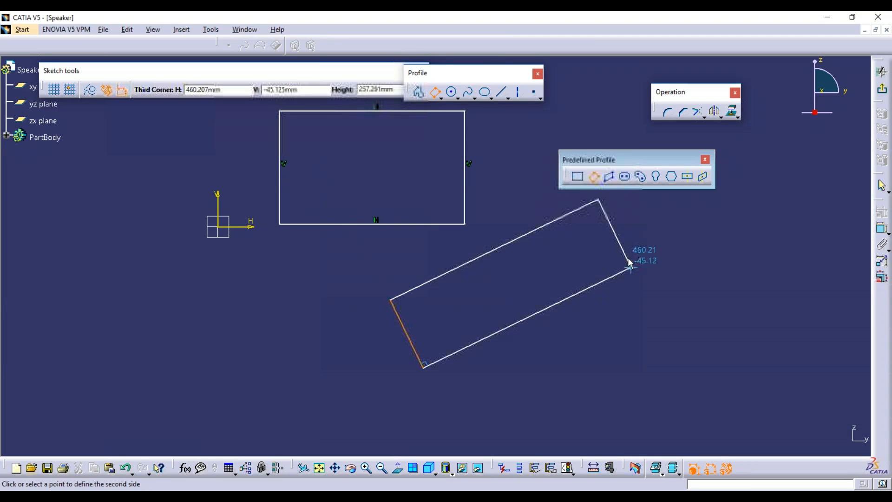
left_click(535, 270)
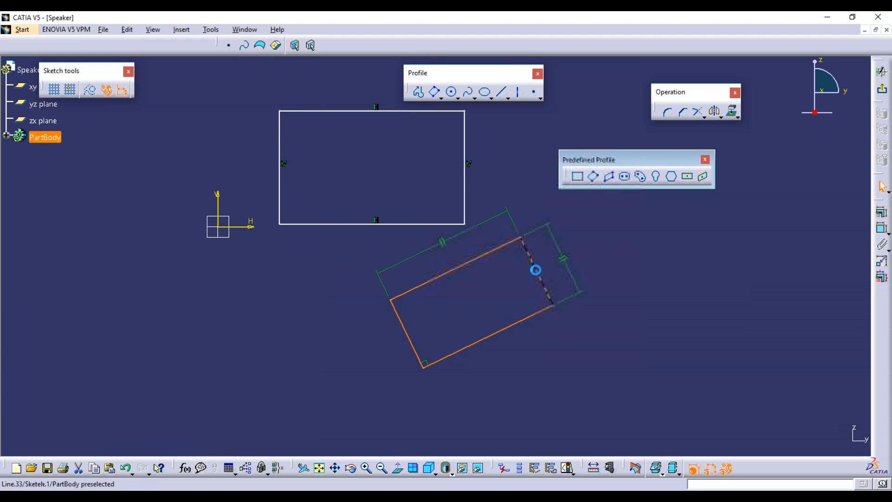
Draw a second tilted oriented rectangle on the left side.
left_click(594, 177)
left_click(110, 331)
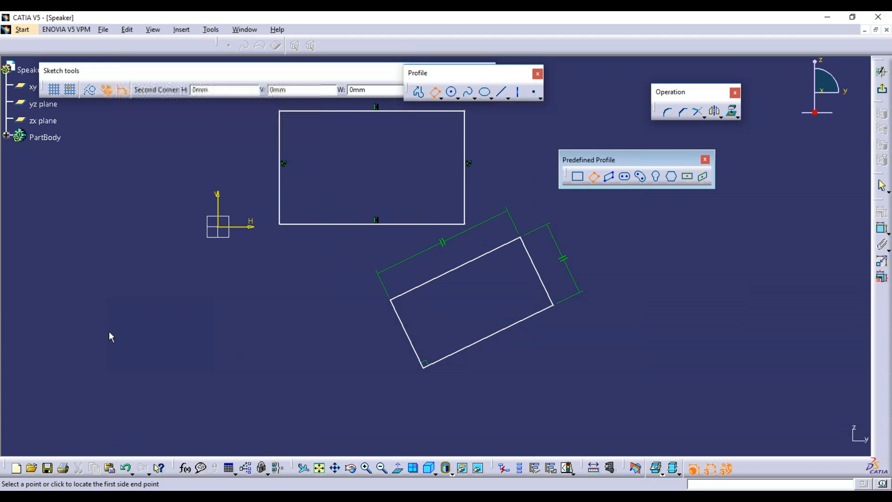
left_click(145, 402)
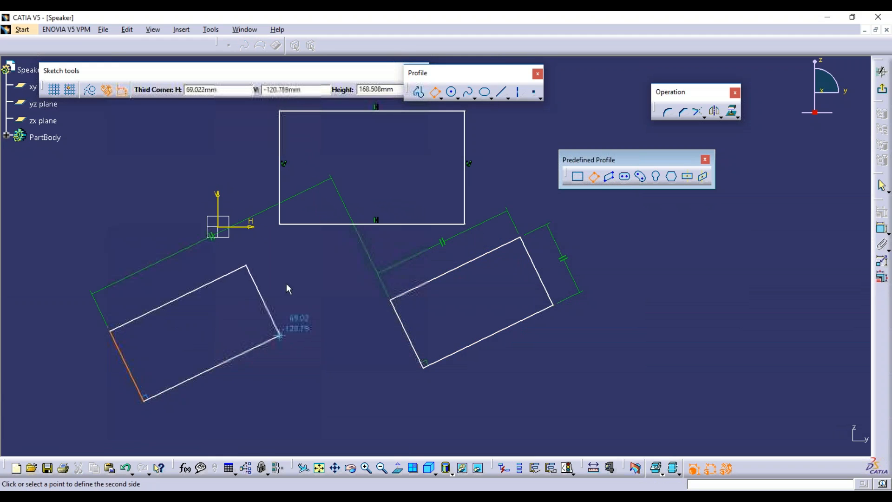
left_click(319, 309)
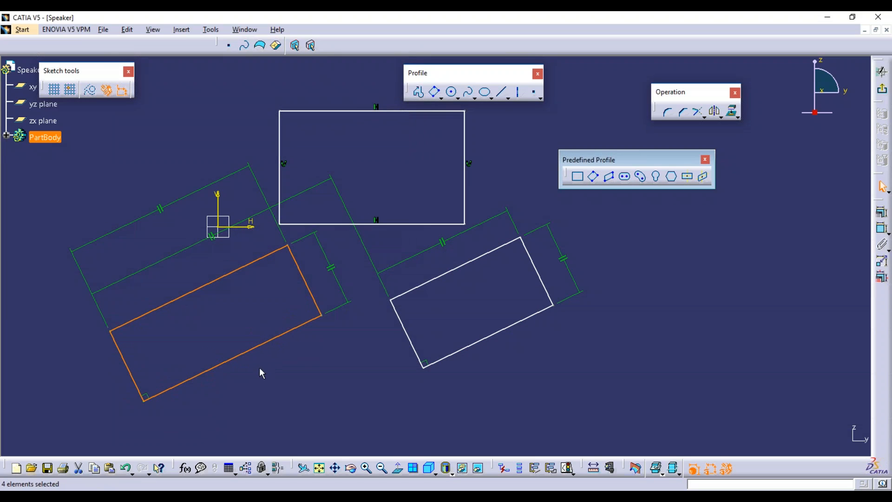
Box-select all sketch geometry and delete it.
left_click(354, 341)
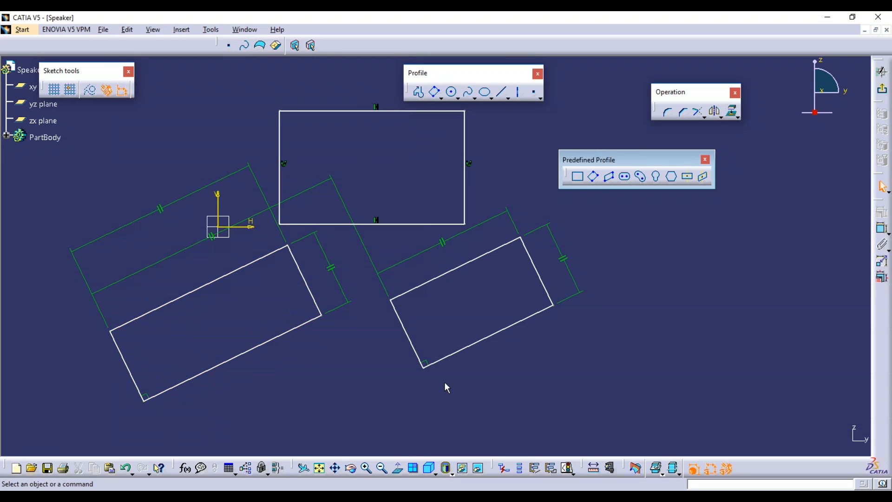
mouse_move(629, 346)
left_mouse_down()
mouse_move(7, 68)
mouse_move(52, 98)
mouse_move(81, 100)
left_mouse_up()
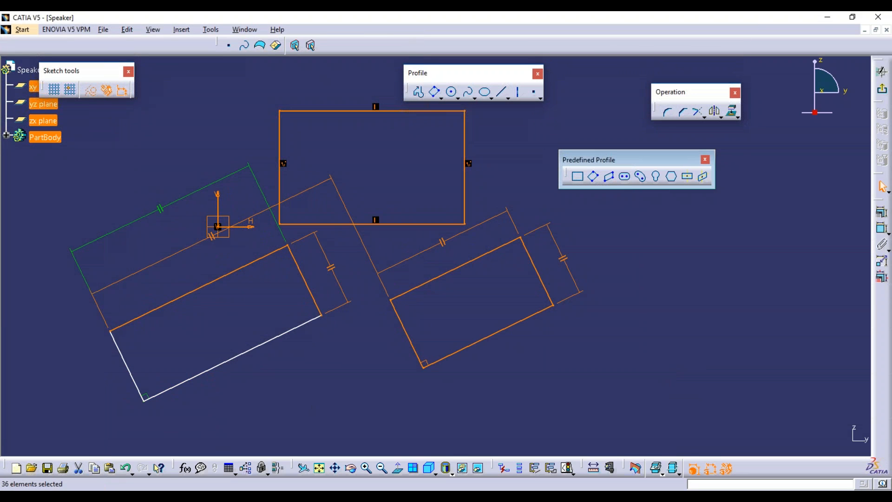
key("Delete")
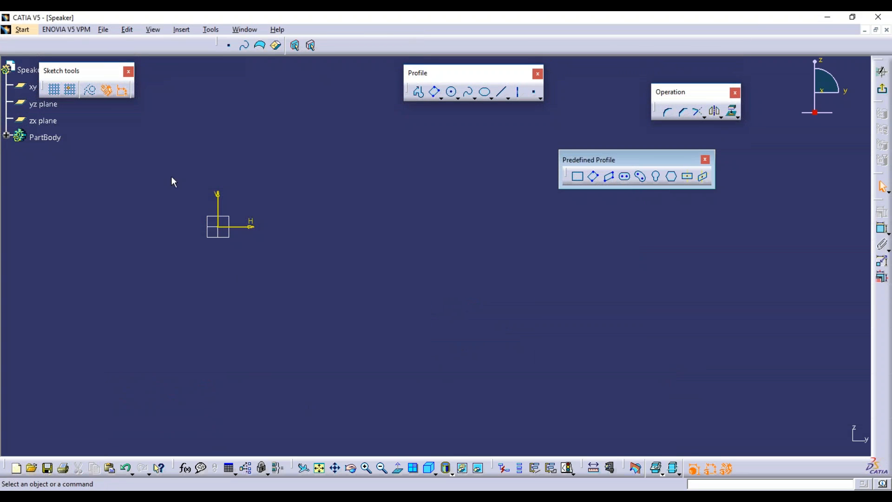
Draw a parallelogram right of the origin with a 115° angle between its sides.
left_click(612, 177)
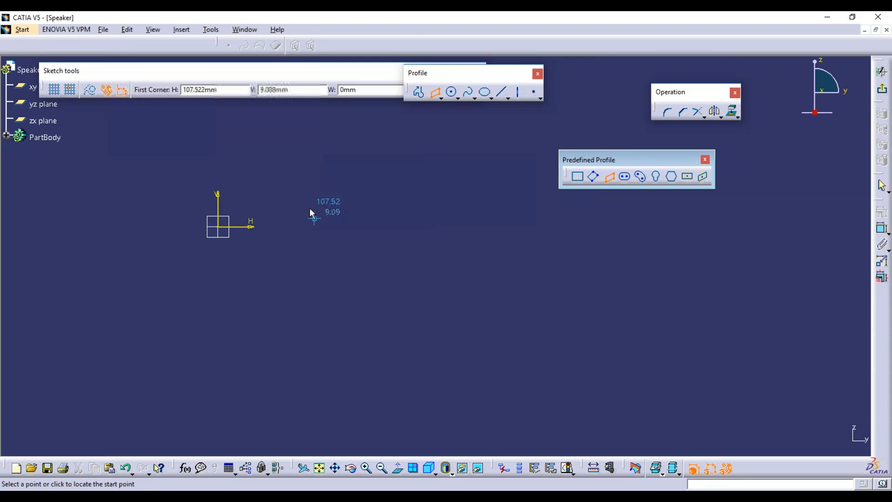
left_click(347, 193)
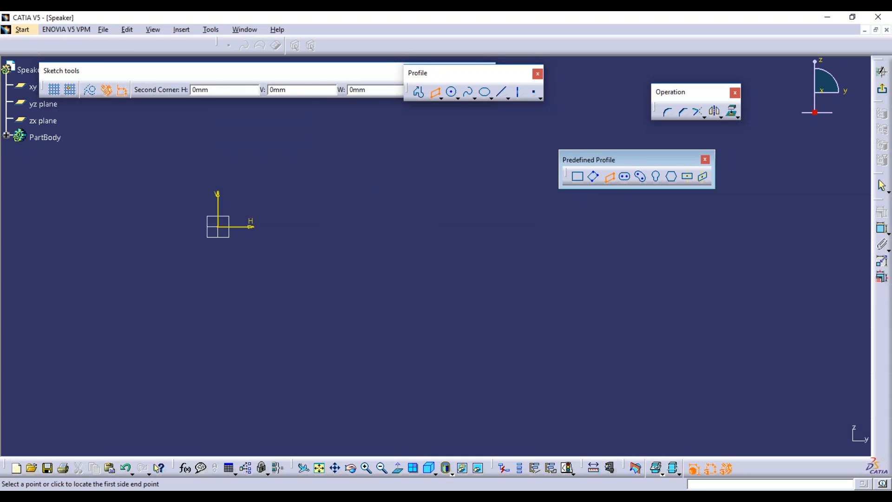
left_click(346, 298)
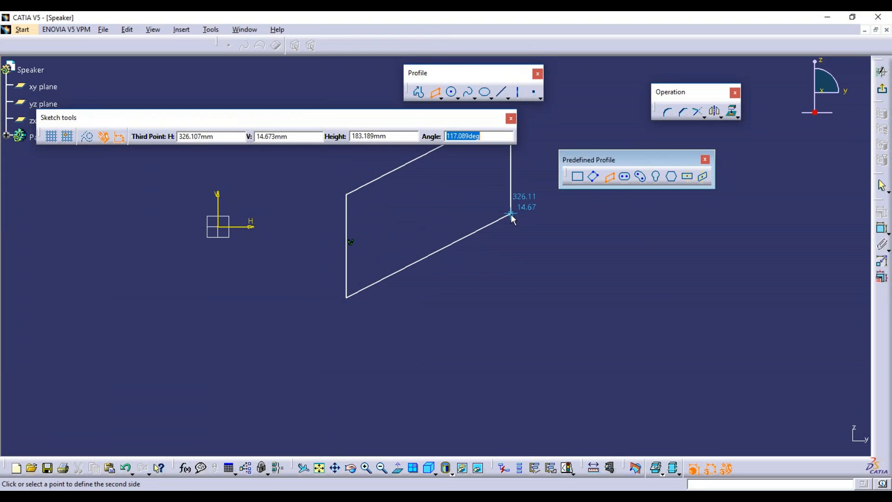
type("11")
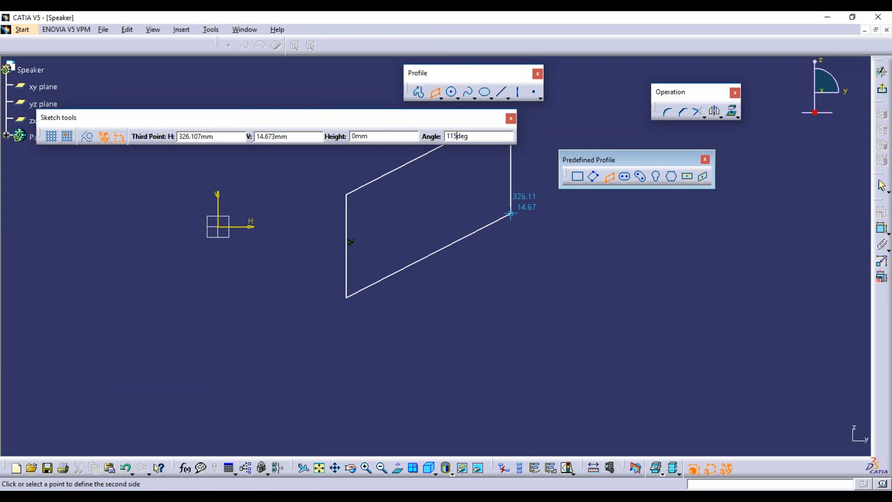
type("5")
left_click(519, 239)
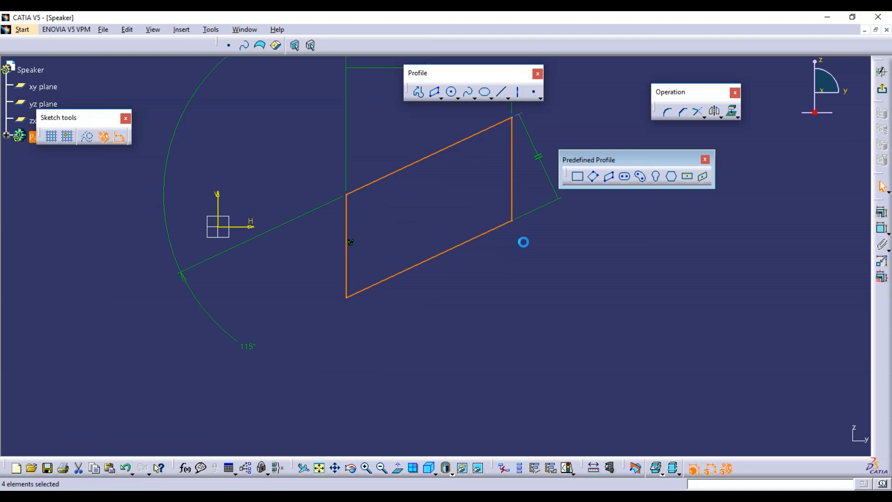
left_click(547, 263)
middle_click_drag(448, 306, 415, 288)
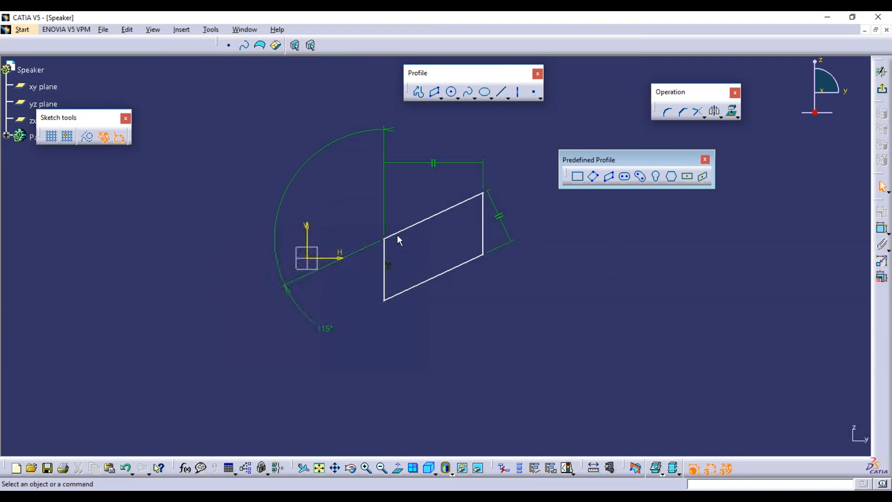
left_click(609, 176)
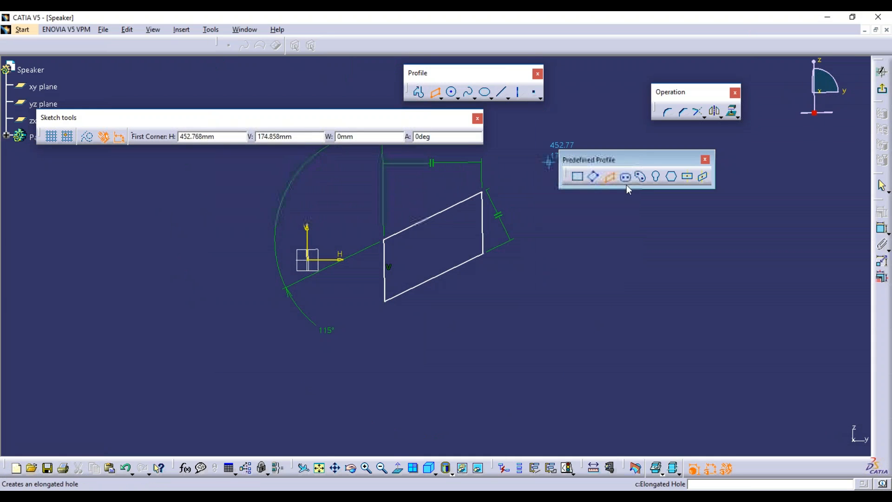
left_click(609, 176)
mouse_move(418, 260)
middle_mouse_down()
mouse_move(432, 251)
mouse_move(308, 272)
mouse_move(385, 347)
mouse_move(511, 278)
mouse_move(350, 301)
mouse_move(418, 255)
mouse_move(415, 266)
middle_mouse_up()
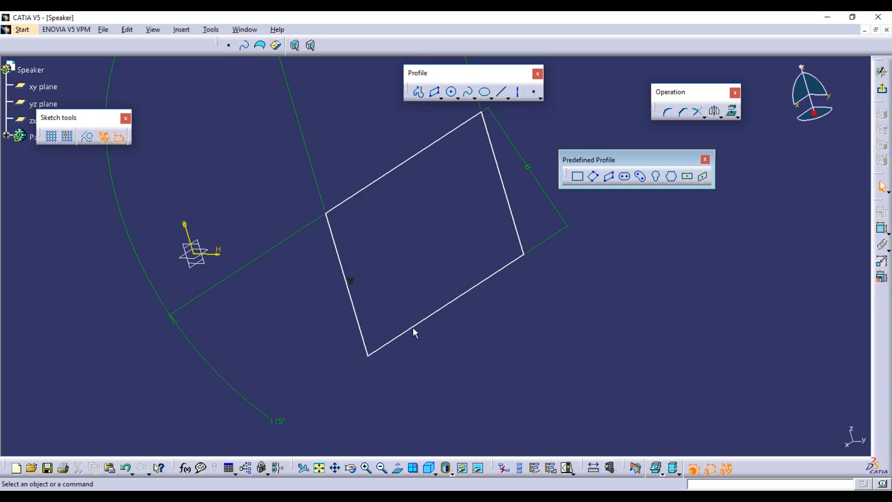
left_click(400, 471)
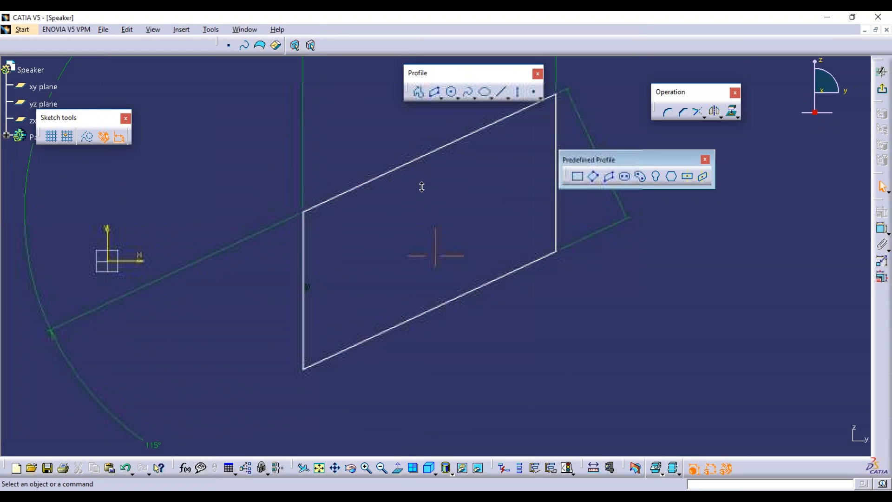
middle_click_drag(422, 187, 423, 253, "ctrl")
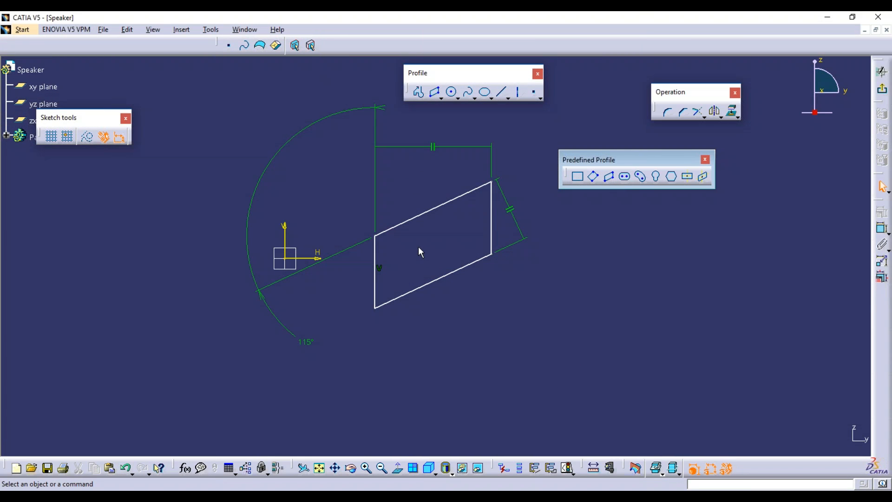
mouse_move(419, 245)
middle_mouse_down("ctrl")
mouse_move(420, 229)
mouse_move(410, 232)
middle_mouse_up("ctrl")
left_click(626, 176)
left_click(608, 177)
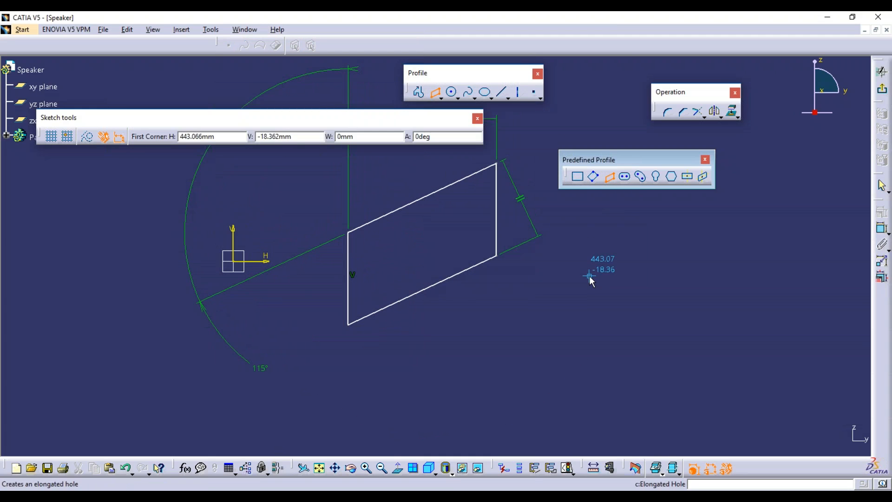
Draw an elongated slot of width 600 right of the parallelogram and move its width dimension left.
left_click(625, 177)
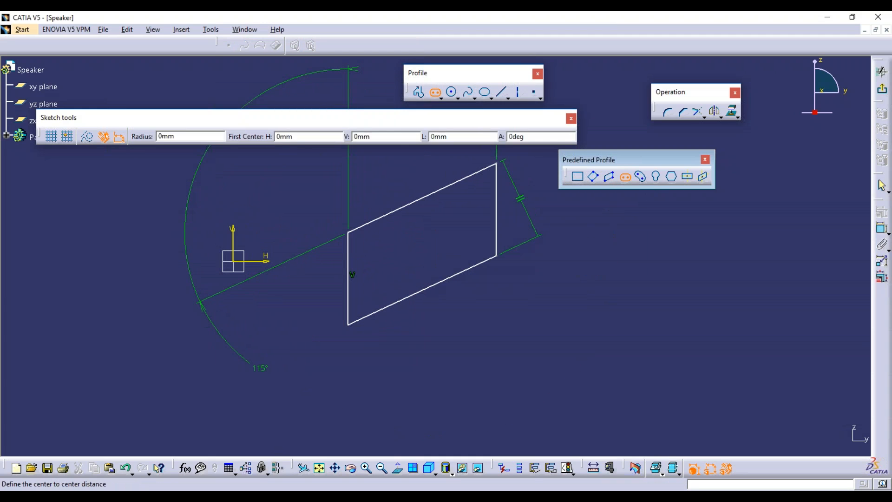
middle_click_drag(479, 252, 480, 251)
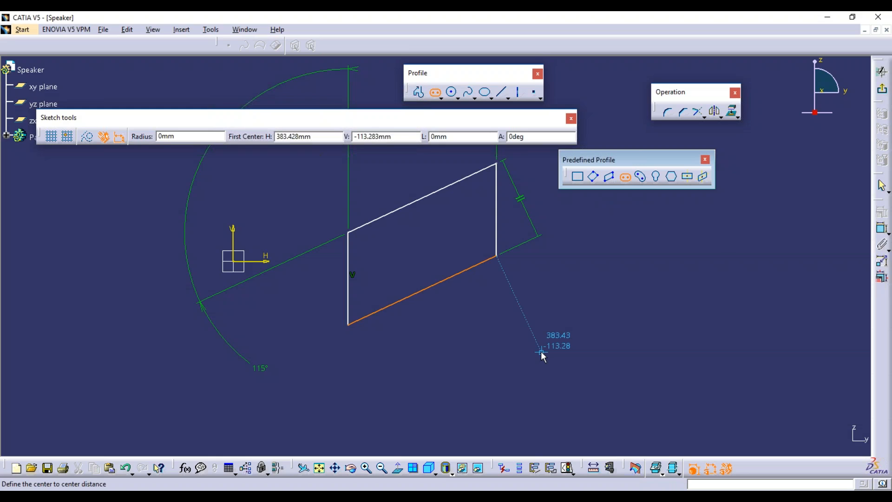
left_click(639, 330)
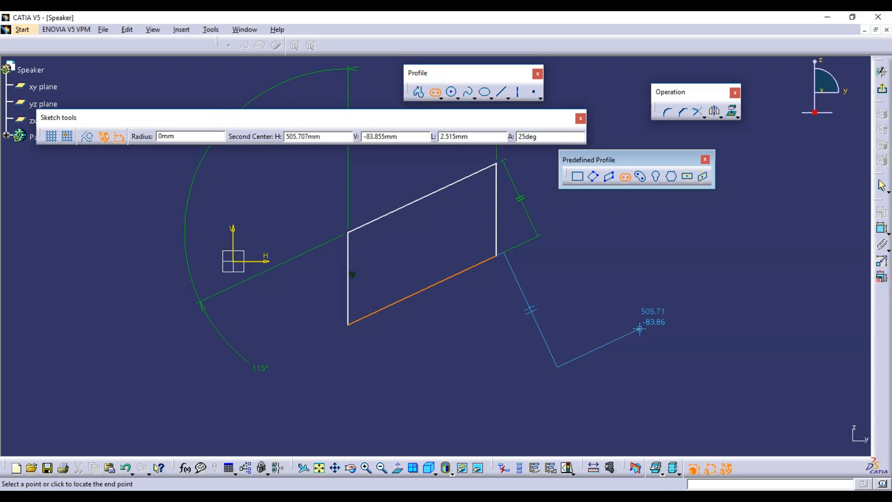
left_click(807, 329)
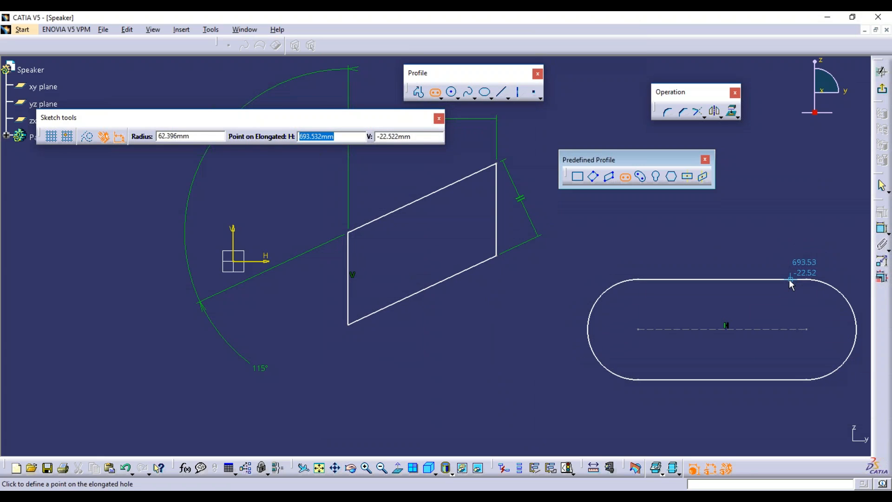
type("600")
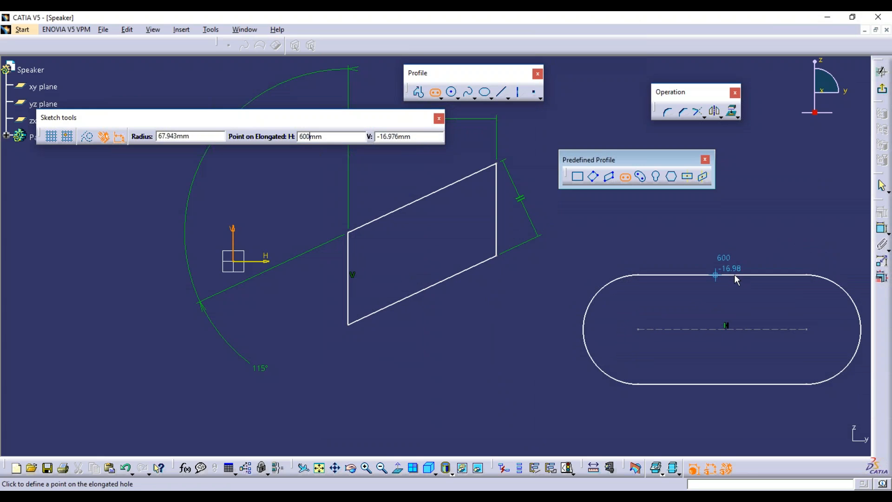
left_click(736, 278)
left_click(668, 338)
left_click_drag(611, 301, 477, 309)
left_click(564, 342)
Draw a second elongated slot below the first one.
mouse_move(564, 342)
middle_mouse_down()
mouse_move(591, 321)
mouse_move(542, 297)
mouse_move(548, 285)
mouse_move(590, 355)
mouse_move(532, 335)
mouse_move(575, 361)
middle_mouse_up()
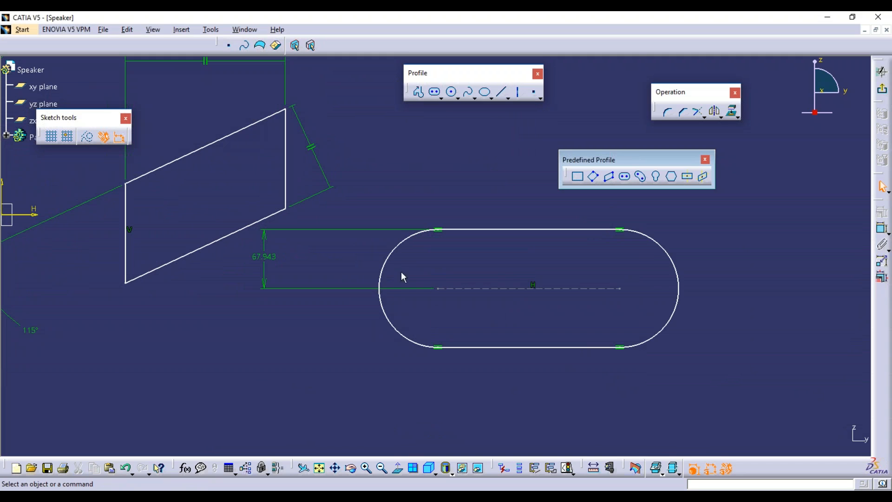
middle_click_drag(289, 273, 377, 257)
left_click(415, 293)
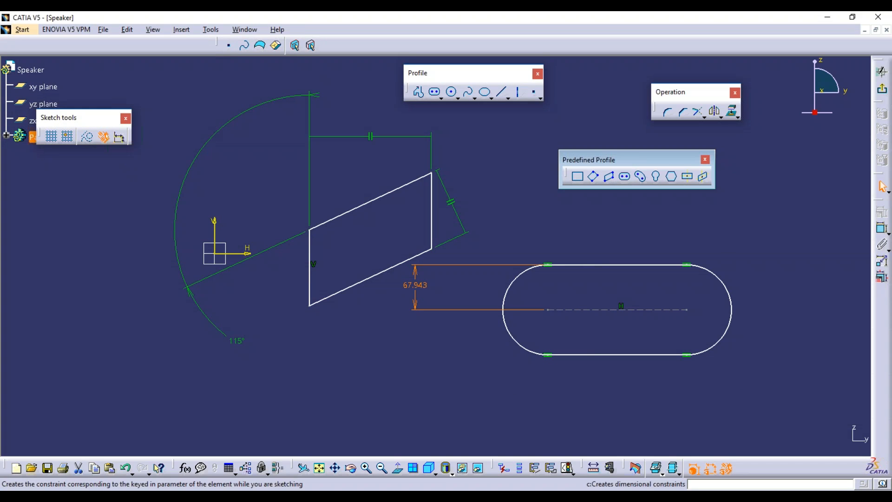
left_click(420, 352)
left_click(625, 177)
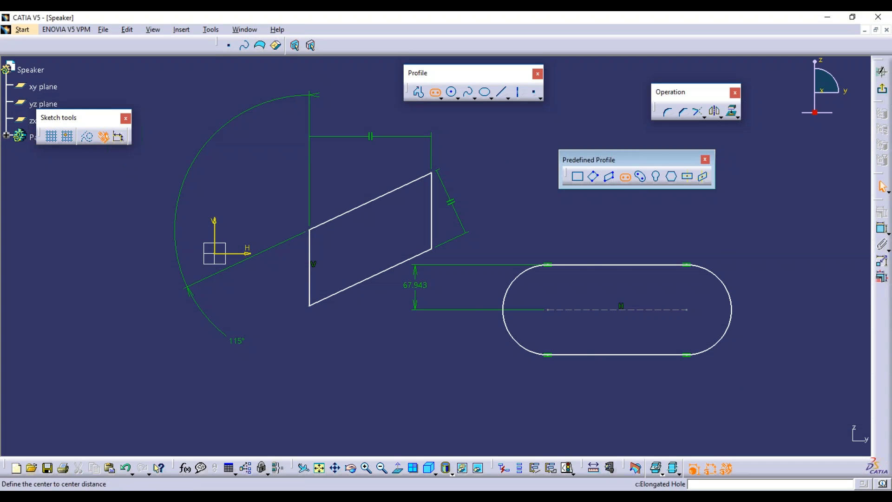
mouse_move(435, 343)
middle_mouse_down()
mouse_move(456, 320)
mouse_move(463, 273)
mouse_move(438, 283)
middle_mouse_up()
left_click(398, 467)
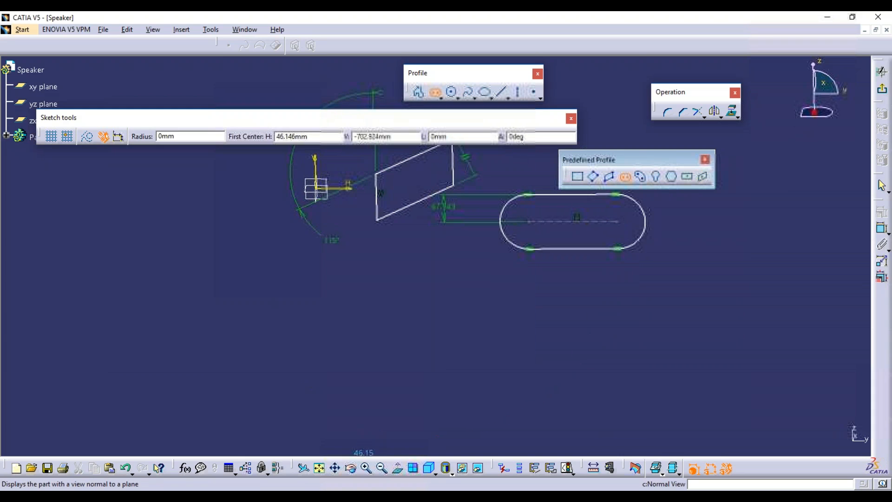
left_click(369, 354)
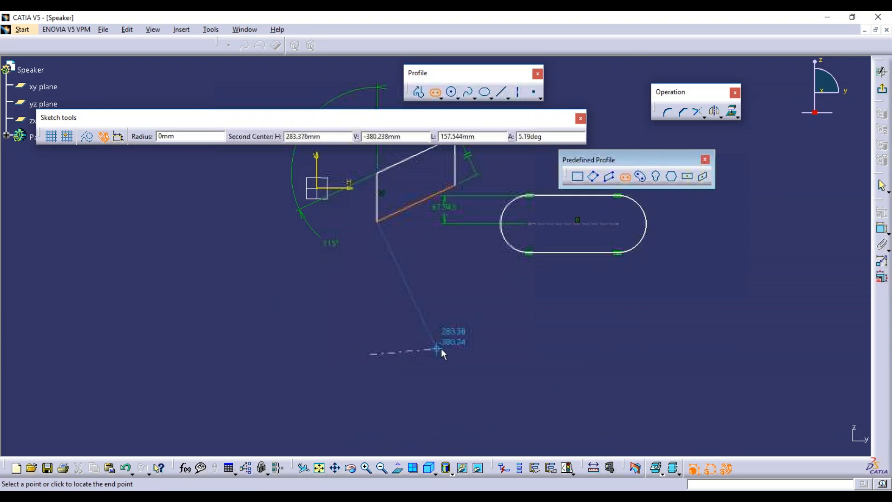
left_click(492, 354)
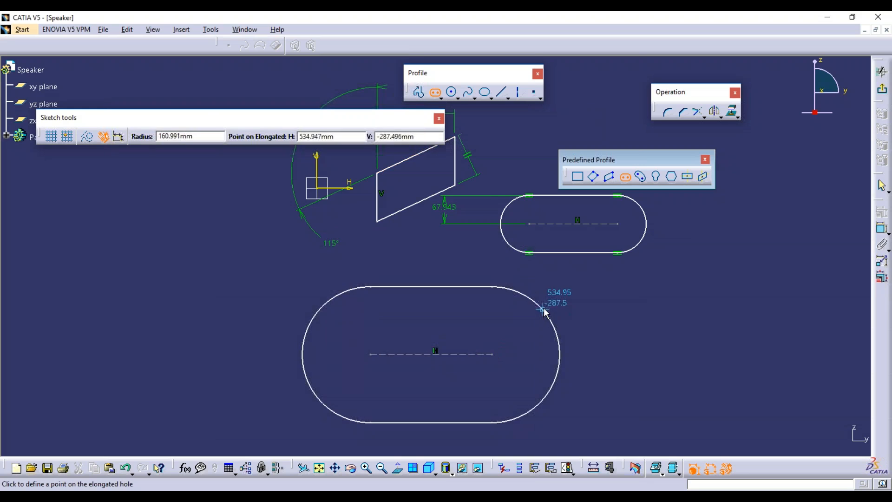
left_click(511, 320)
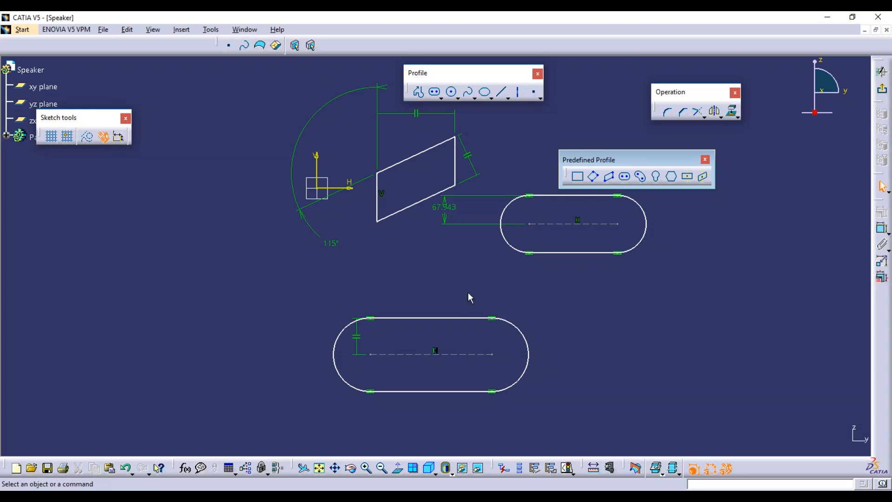
Reposition the 67.943 dimension beside the slot and adjust the lower slot's parallelism constraint.
left_click_drag(454, 215, 730, 217)
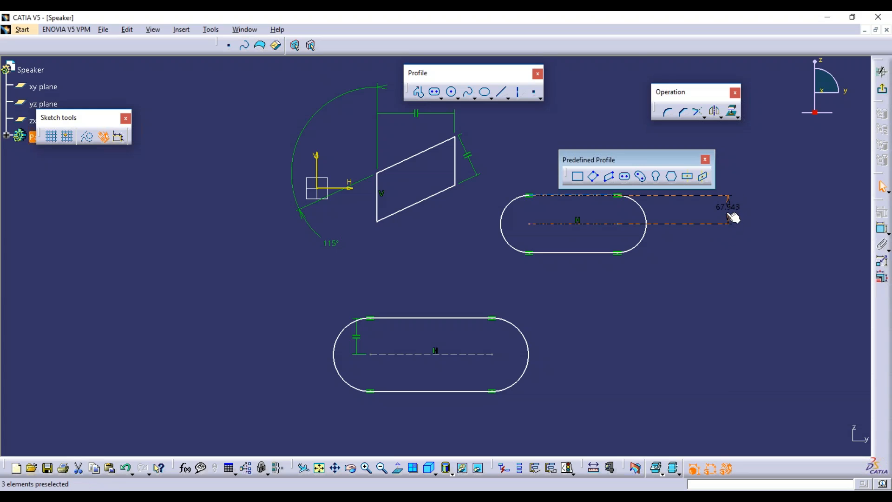
left_click(730, 210)
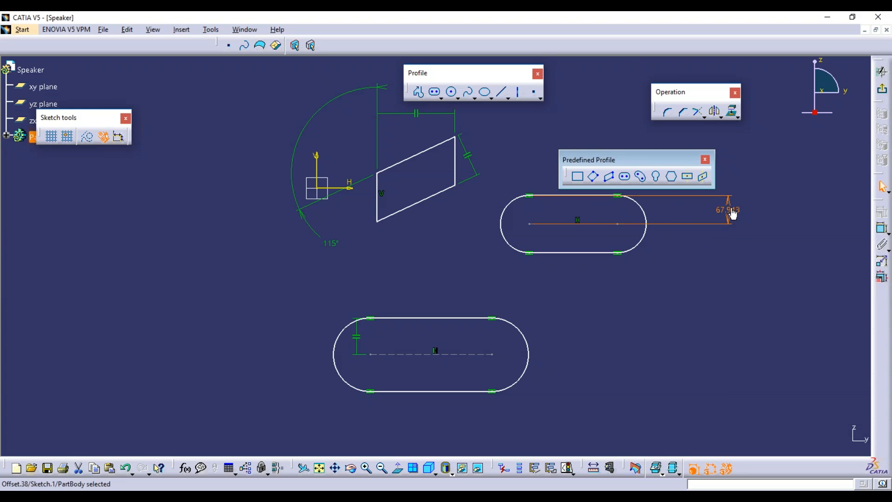
left_click(767, 234)
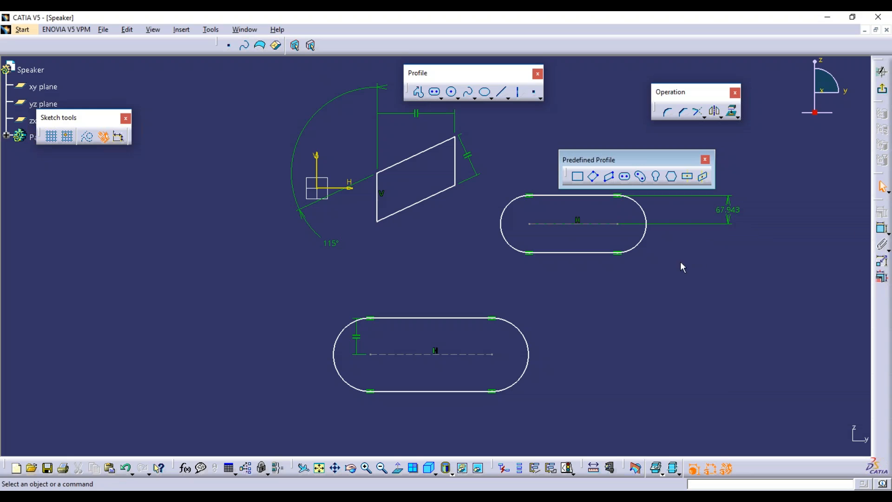
left_click_drag(354, 338, 629, 337)
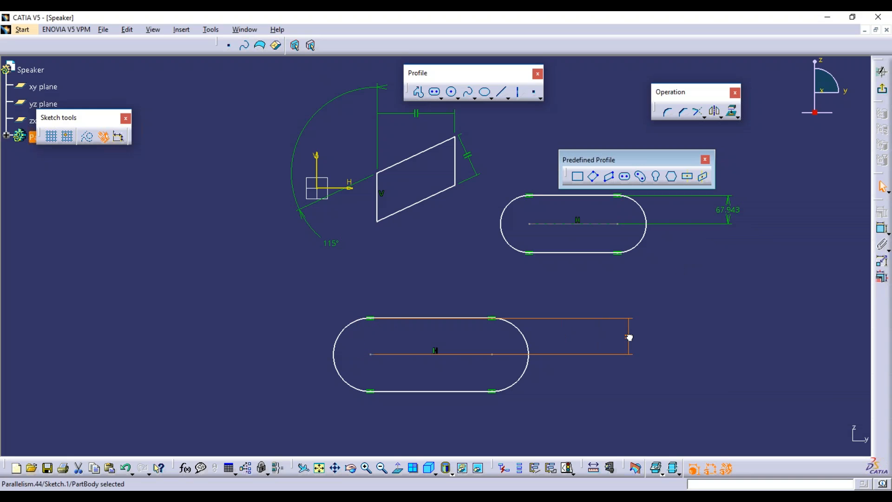
left_click(527, 372)
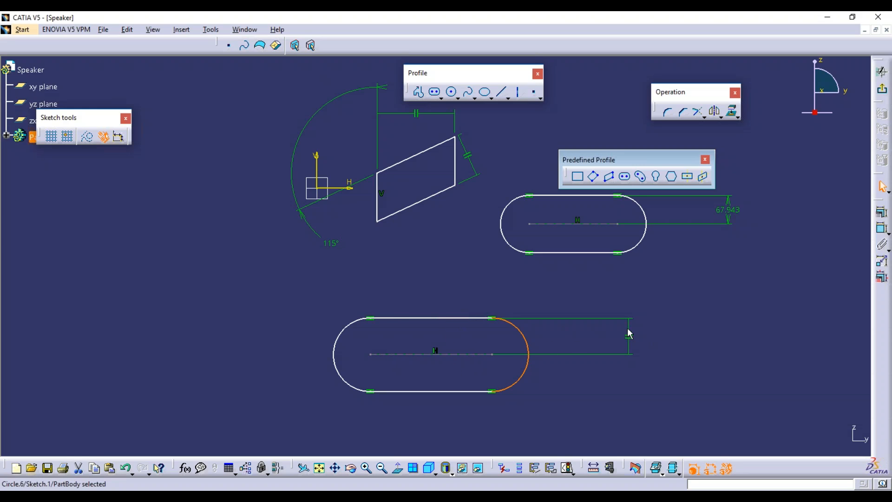
left_click_drag(631, 333, 296, 330)
left_click(745, 271)
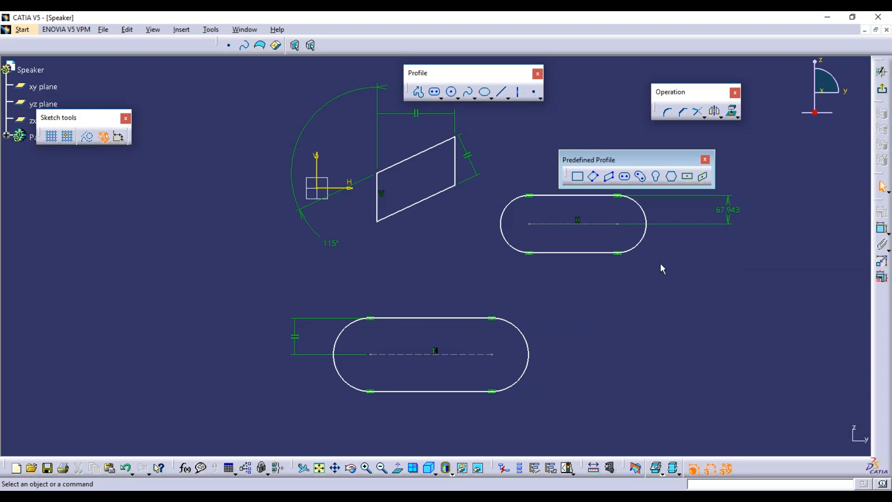
left_click_drag(735, 220, 709, 220)
left_click(705, 319)
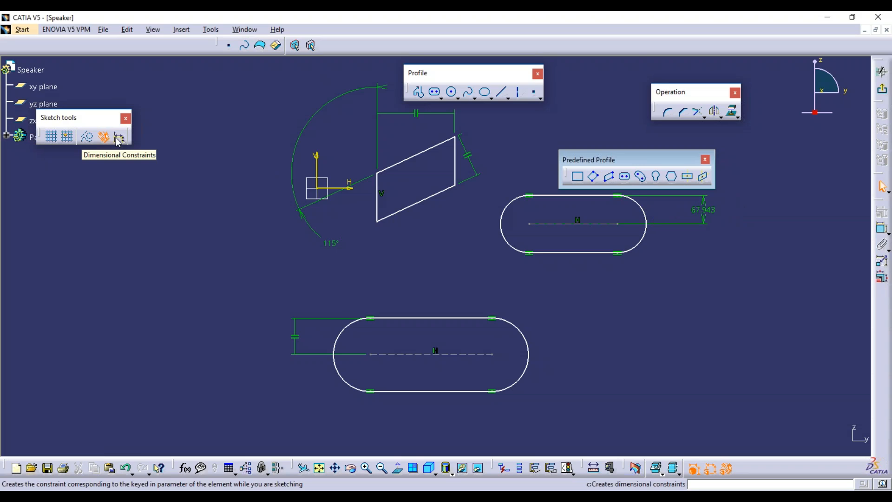
Enable Dimensional Constraints, then box-select and delete every element in the sketch.
left_click(117, 142)
middle_click_drag(439, 214, 442, 274)
mouse_move(650, 396)
left_mouse_down()
mouse_move(564, 304)
mouse_move(304, 154)
left_mouse_up()
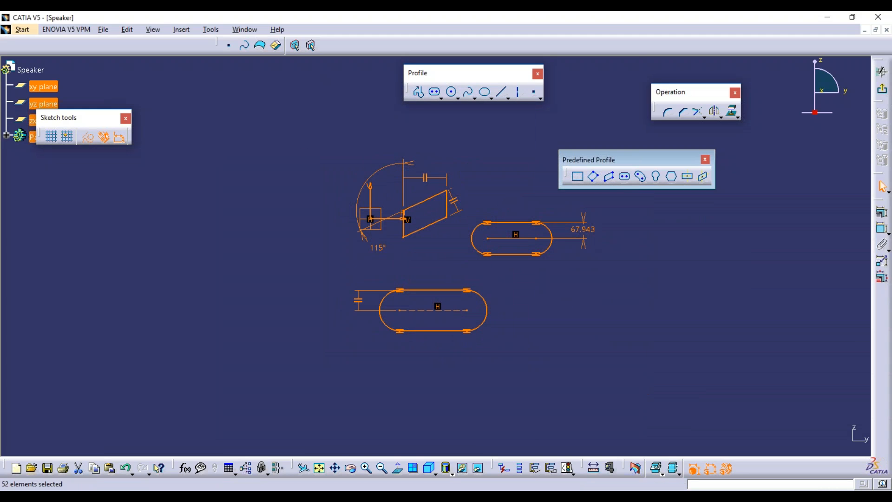
key("Delete")
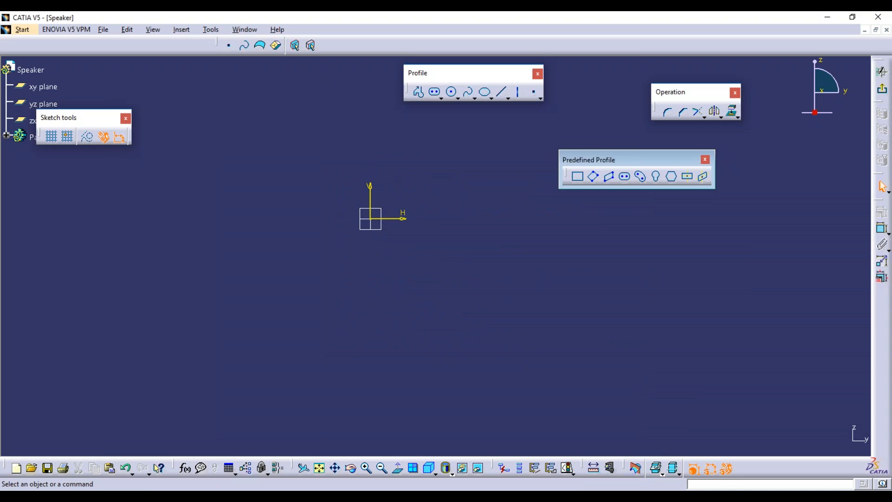
Draw a curved cylindrical elongated hole by setting its arc centre, radius, end and width.
left_click(642, 177)
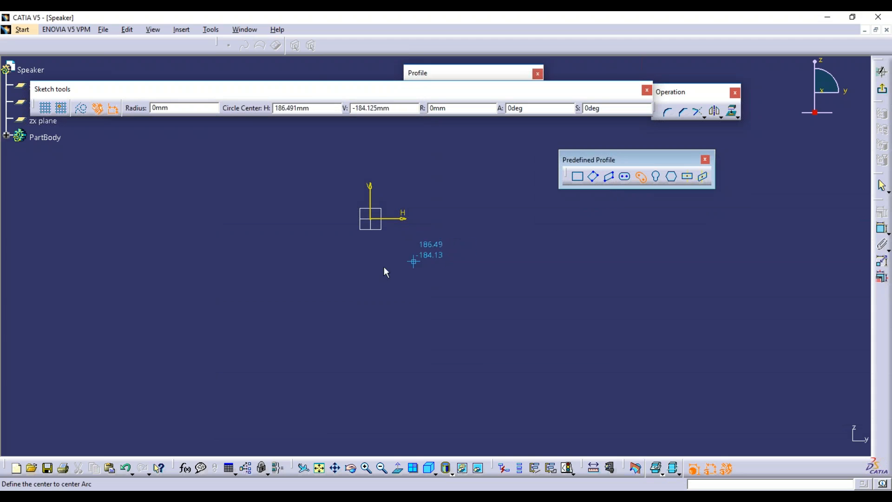
left_click(330, 314)
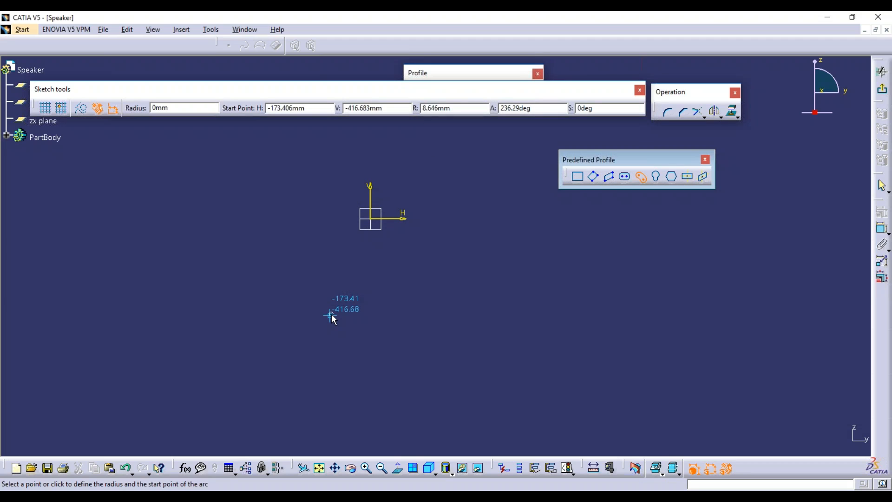
left_click(345, 271)
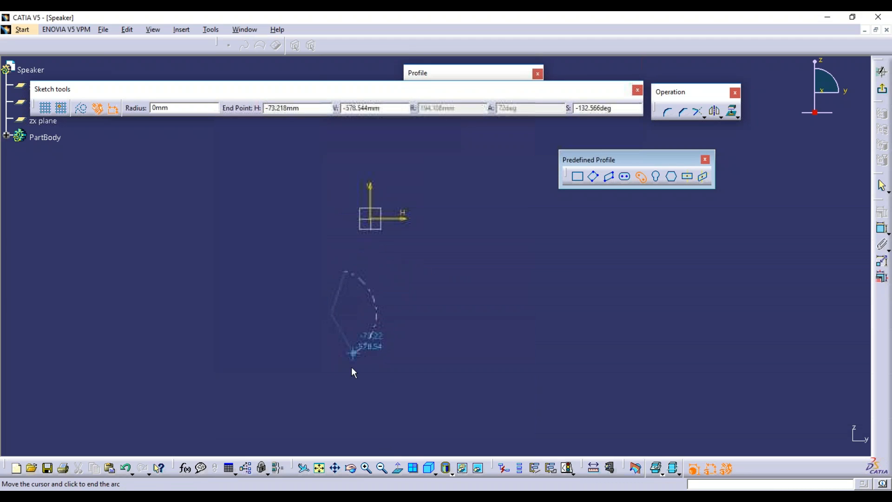
left_click(350, 367)
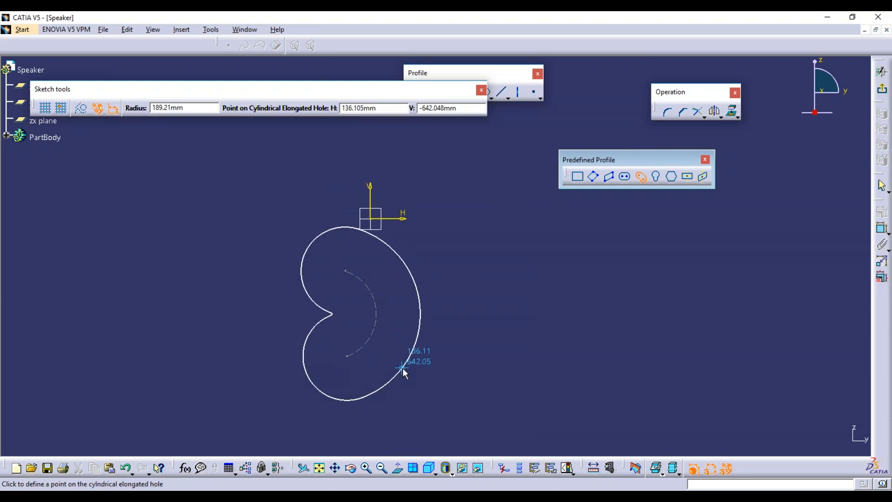
middle_click_drag(366, 358, 375, 341)
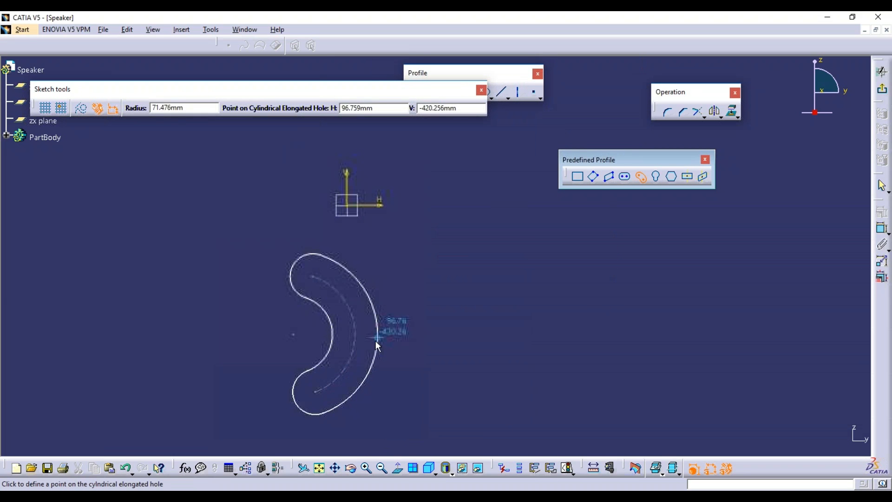
left_click(364, 354)
left_click(408, 367)
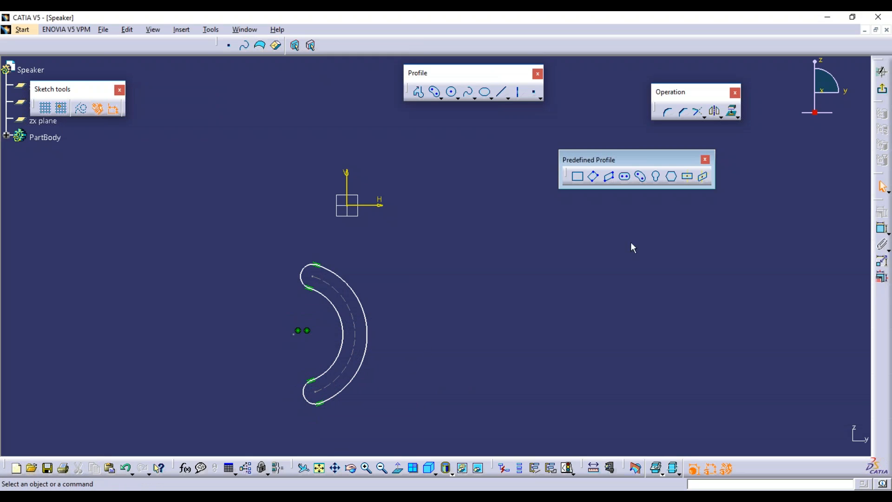
Draw a second cylindrical elongated hole along a larger arc.
left_click(642, 181)
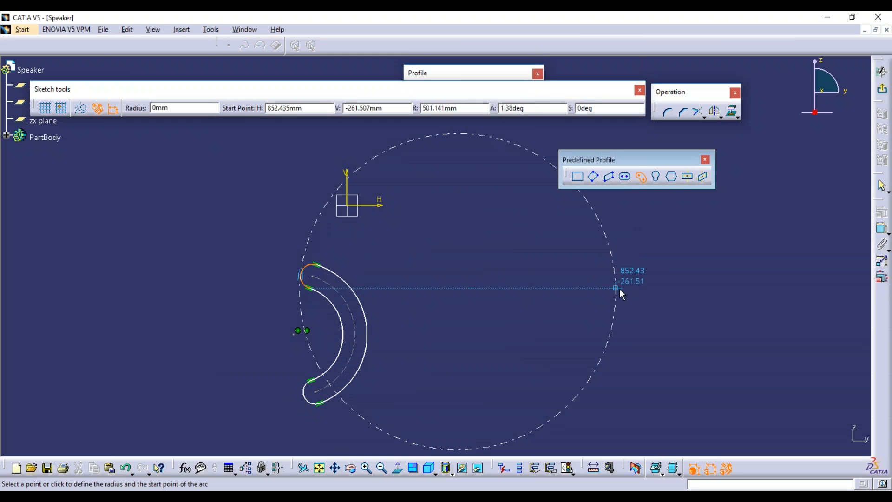
left_click(616, 290)
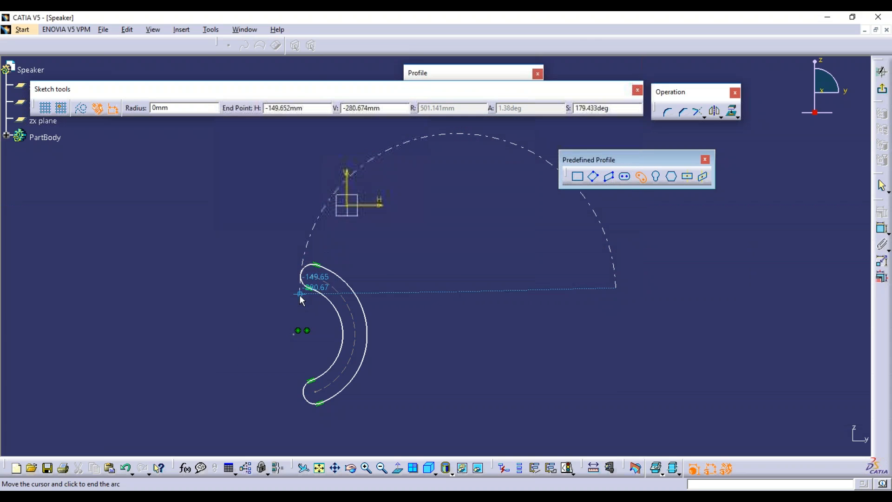
left_click(367, 237)
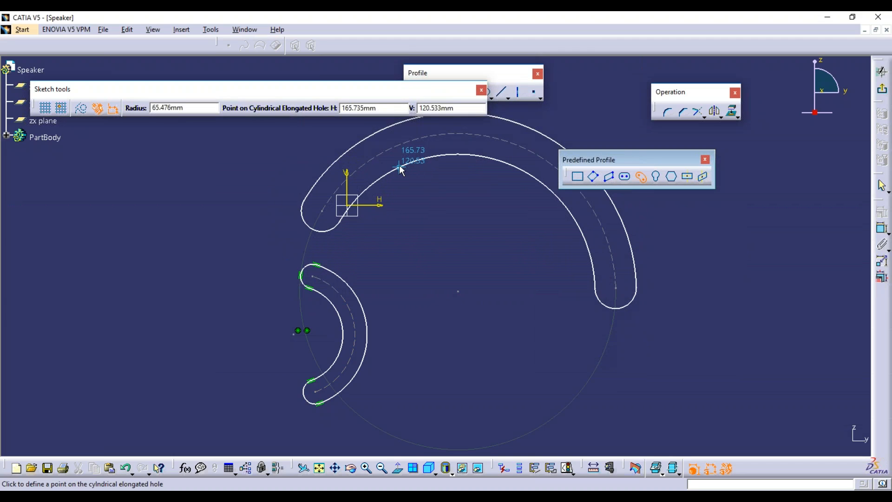
left_click(400, 165)
left_click(536, 350)
Box-select all the sketch geometry and delete it.
middle_click_drag(532, 337, 469, 311, "ctrl")
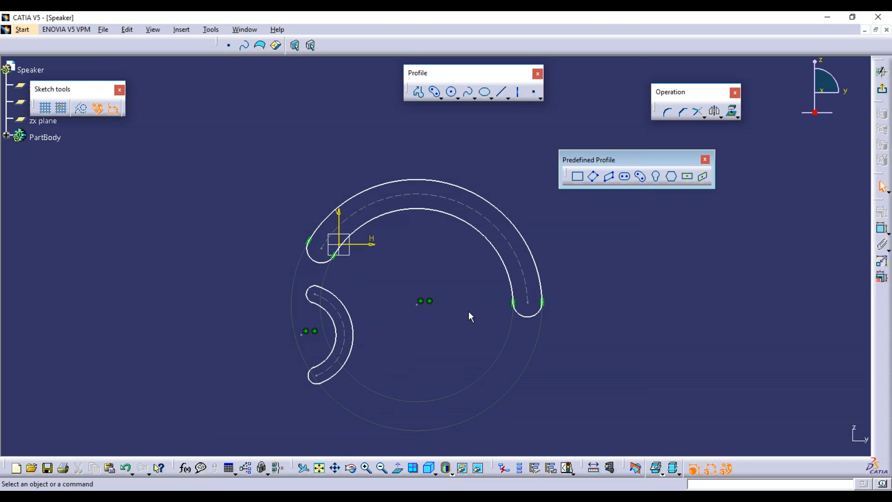
mouse_move(691, 419)
left_mouse_down()
mouse_move(247, 176)
mouse_move(186, 132)
left_mouse_up()
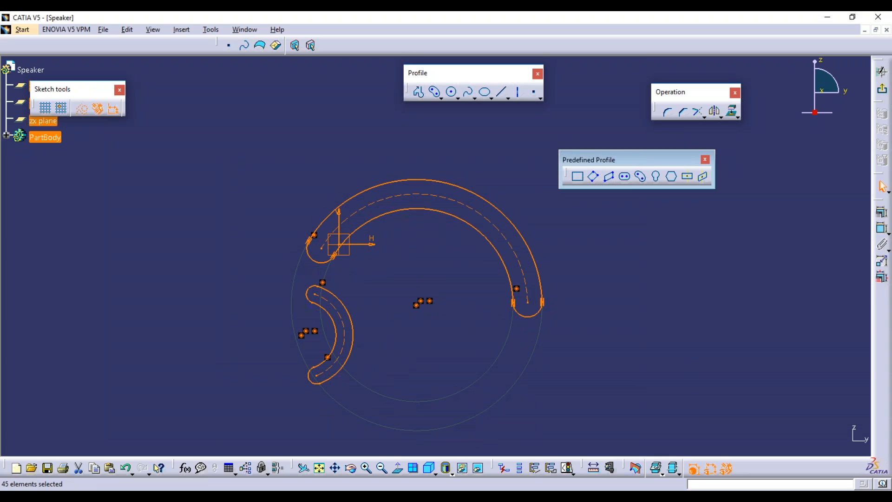
key("Delete")
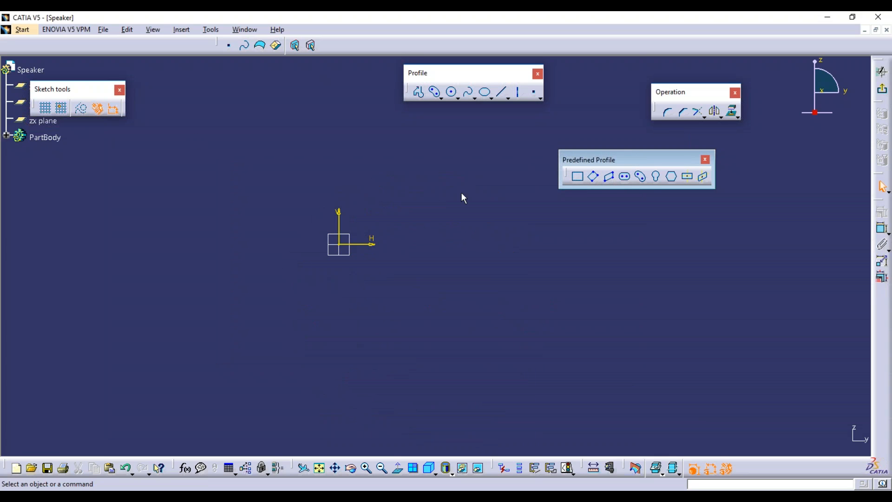
Draw a keyhole profile right of the origin from its small-end centre, small and large radii.
left_click(657, 177)
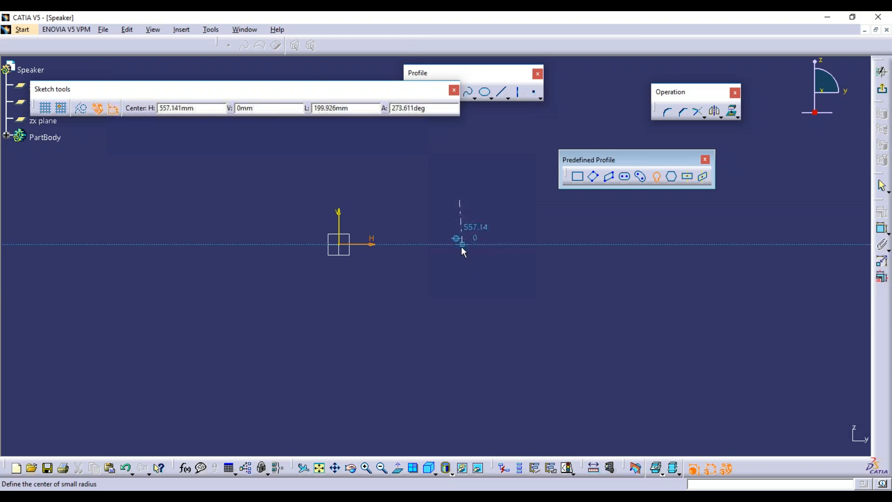
left_click(460, 259)
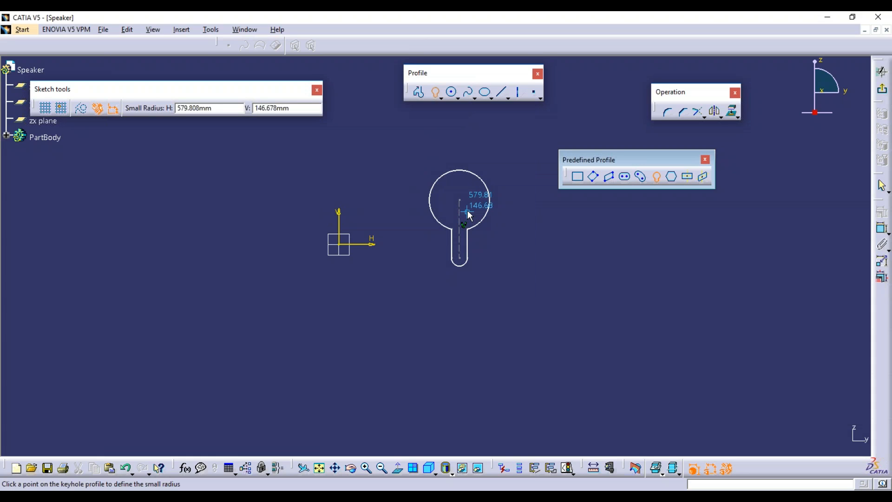
left_click(468, 214)
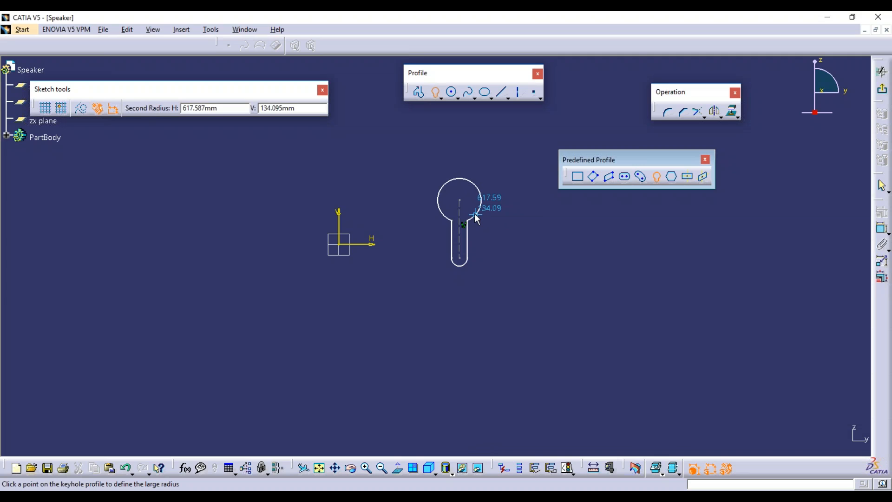
left_click(476, 216)
Move the R 103.505 dimension up-left and tear off the Predefined Profile toolbar.
left_click(513, 264)
left_click_drag(459, 188, 409, 178)
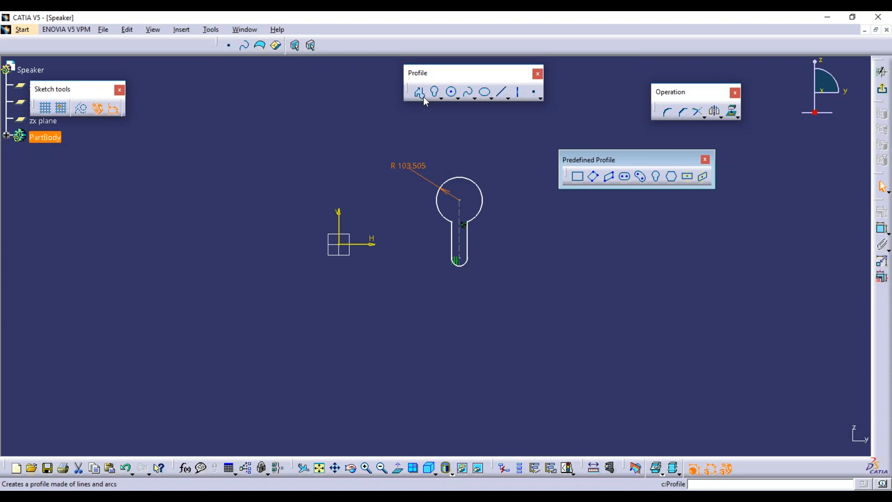
left_click(441, 98)
left_click_drag(444, 107, 567, 153)
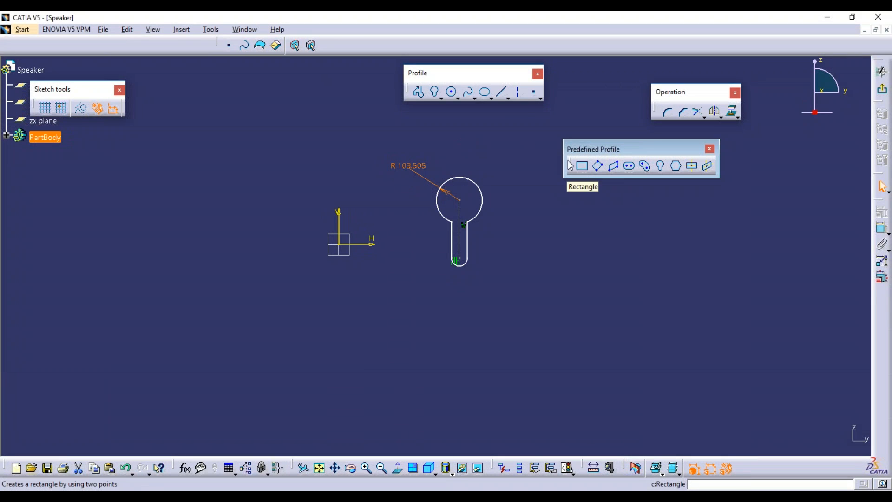
Sketch a hexagon below-right of the keyhole, then box-select and delete all geometry.
left_click(678, 170)
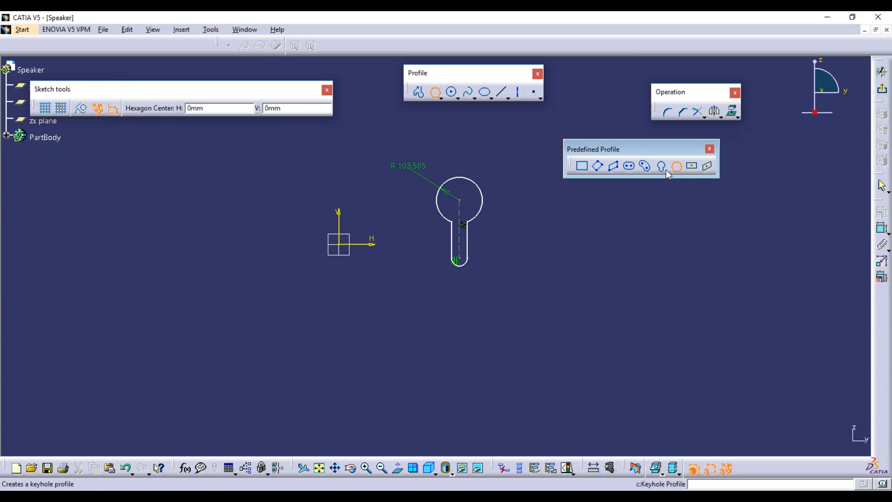
left_click(571, 338)
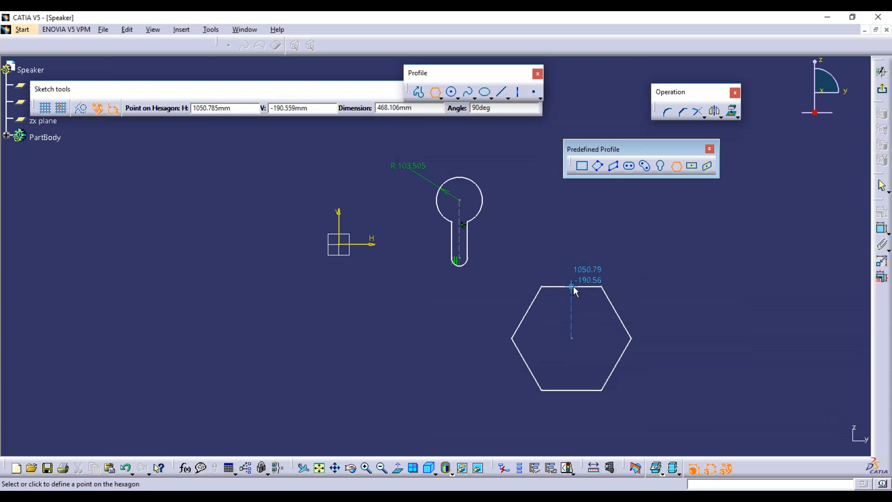
left_click(573, 286)
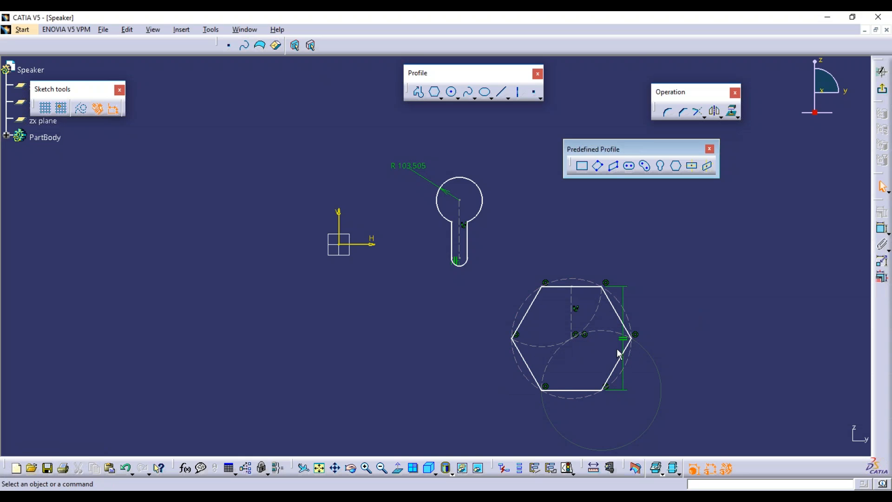
mouse_move(367, 132)
left_mouse_down()
mouse_move(717, 395)
mouse_move(746, 442)
left_mouse_up()
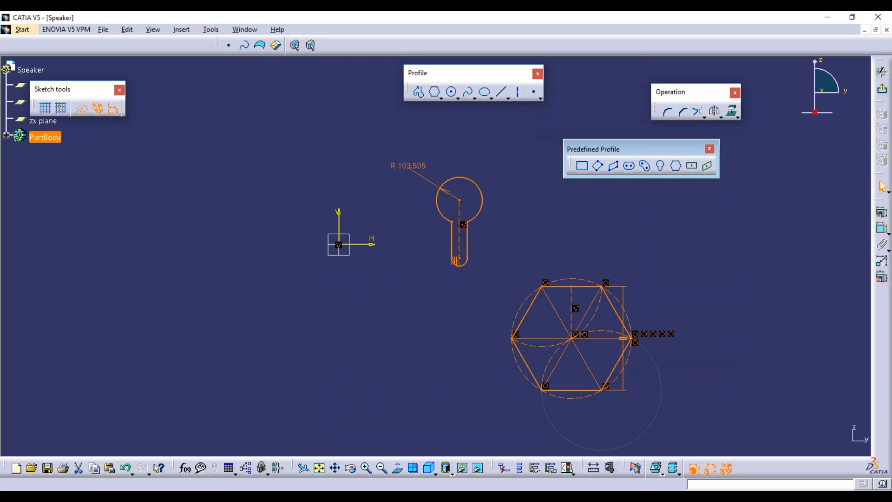
key("Delete")
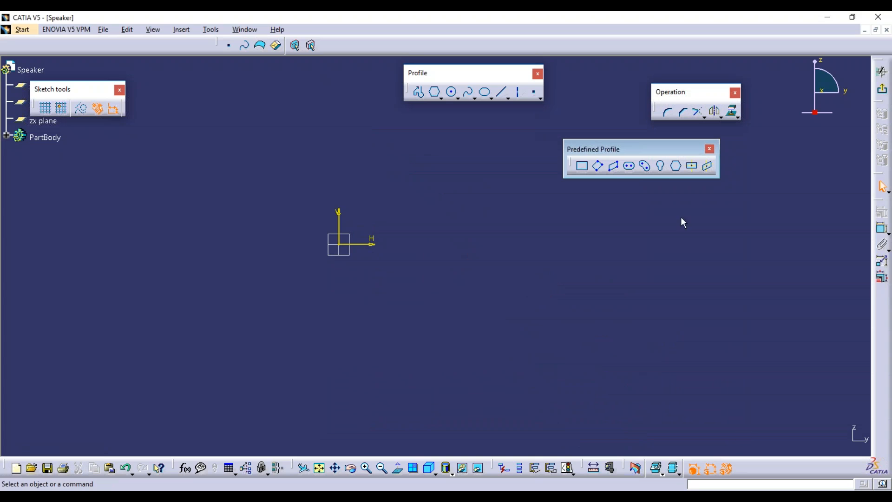
Draw a centred rectangle on the sketch origin.
left_click(697, 171)
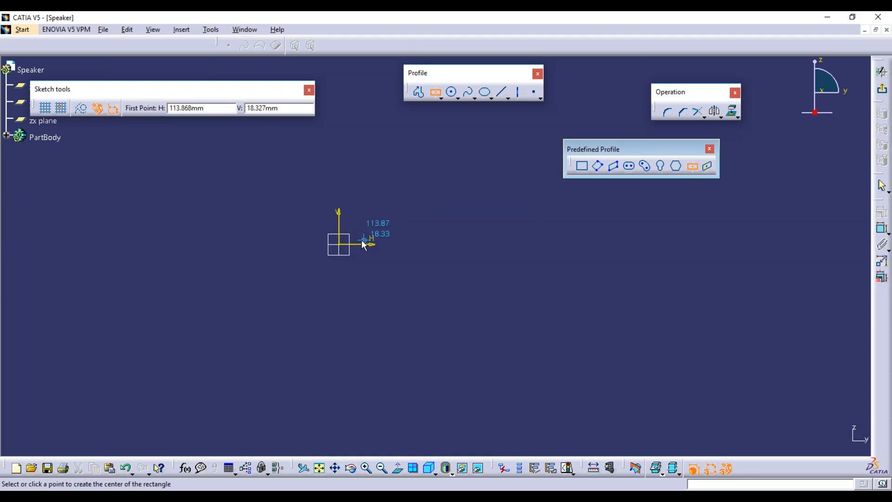
left_click(338, 245)
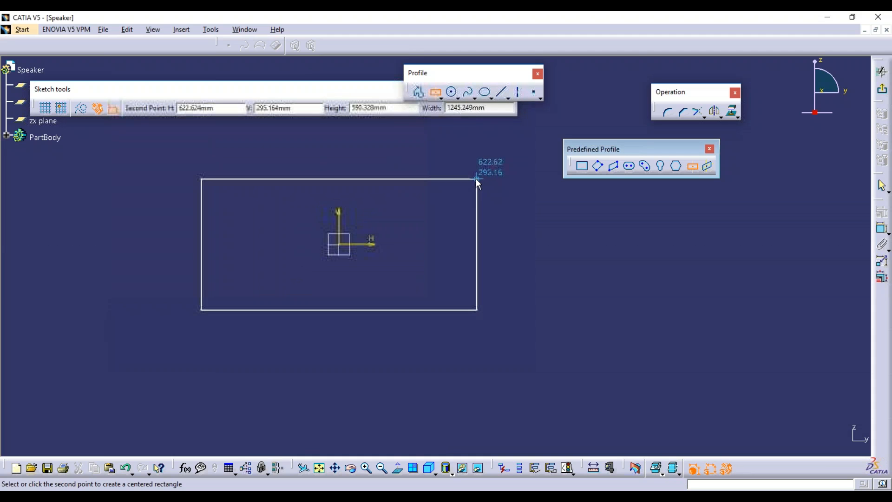
left_click(456, 191)
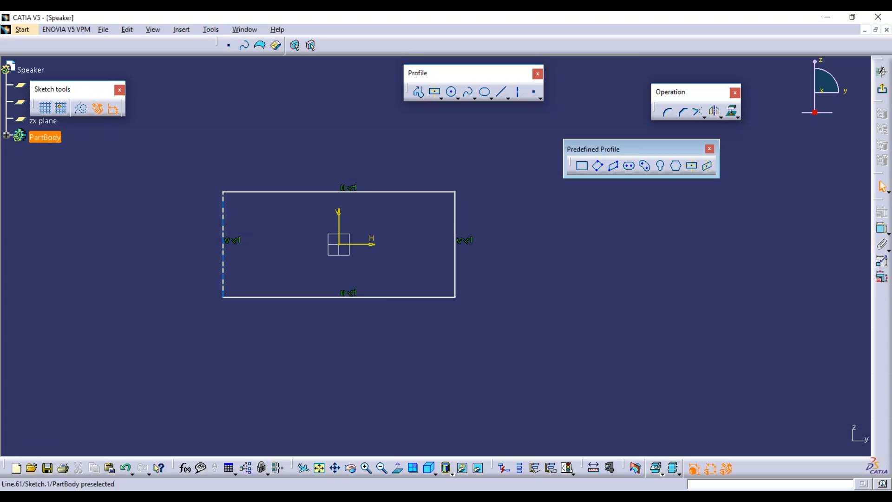
Constrain the rectangle's right edge 500 from the vertical axis.
left_click(339, 217)
left_click(456, 213)
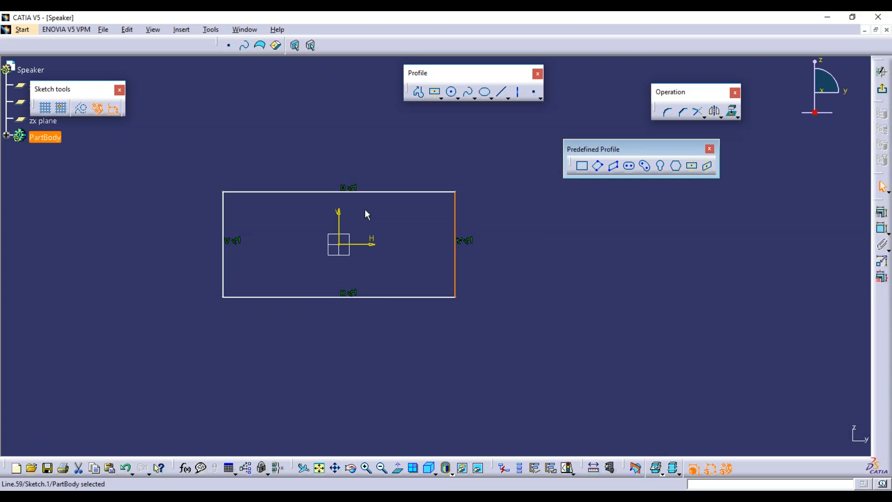
left_click(553, 180)
left_click(882, 228)
left_click(883, 228)
left_click(339, 222)
left_click(456, 219)
left_click(406, 154)
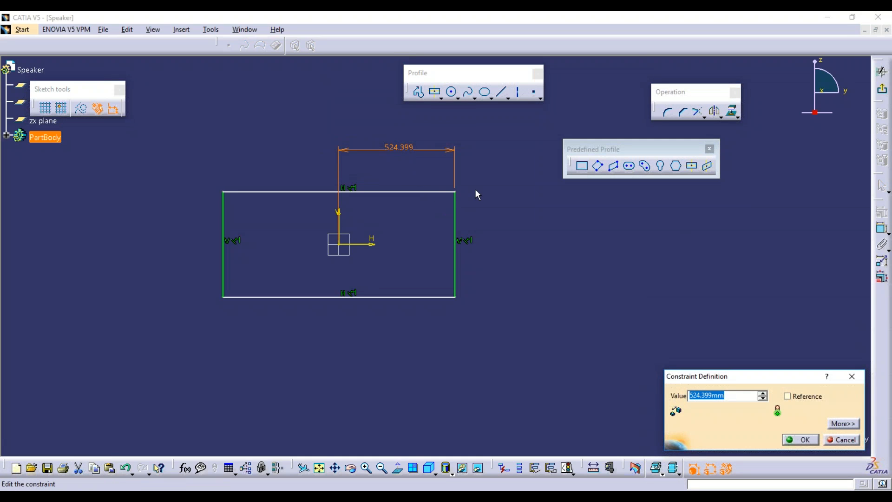
type("500")
key("Return")
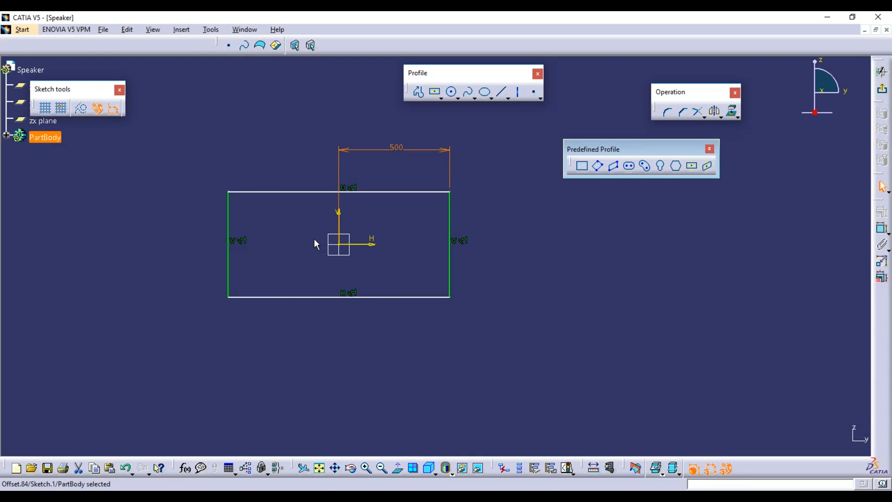
Constrain the top edge 200 from the horizontal axis and select the whole rectangle.
left_click(882, 228)
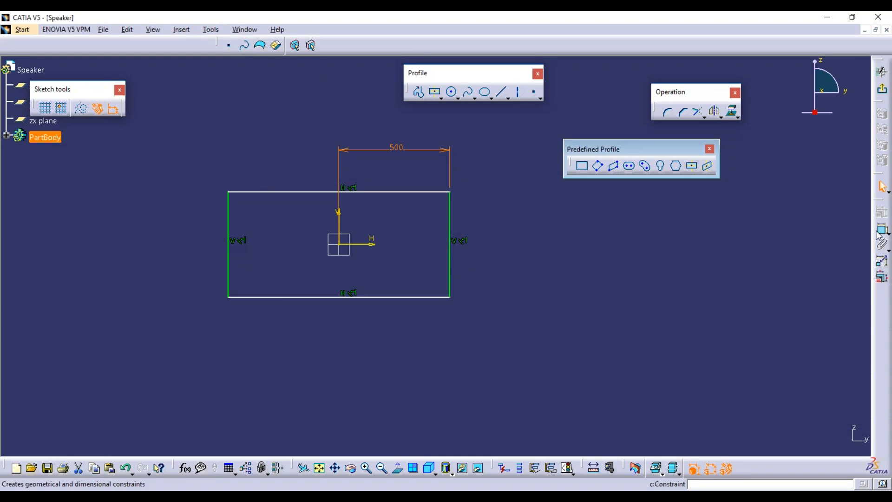
left_click(390, 191)
left_click(409, 243)
double_click(551, 215)
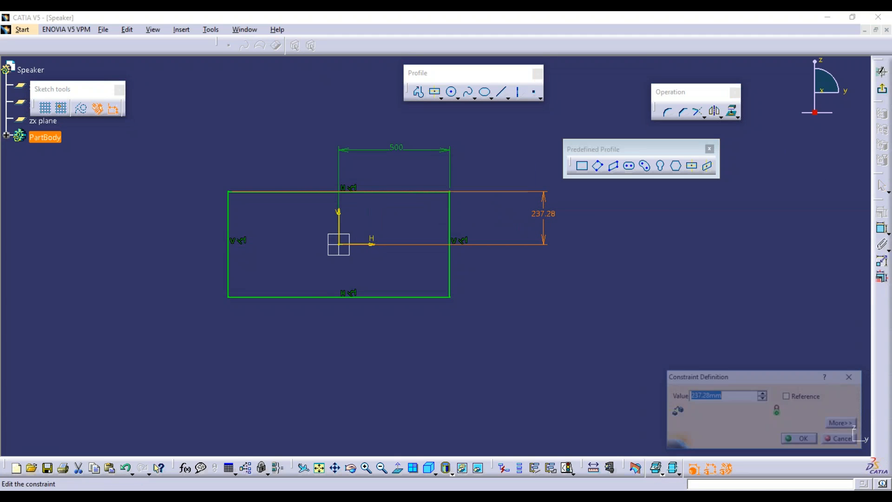
type("200")
key("Return")
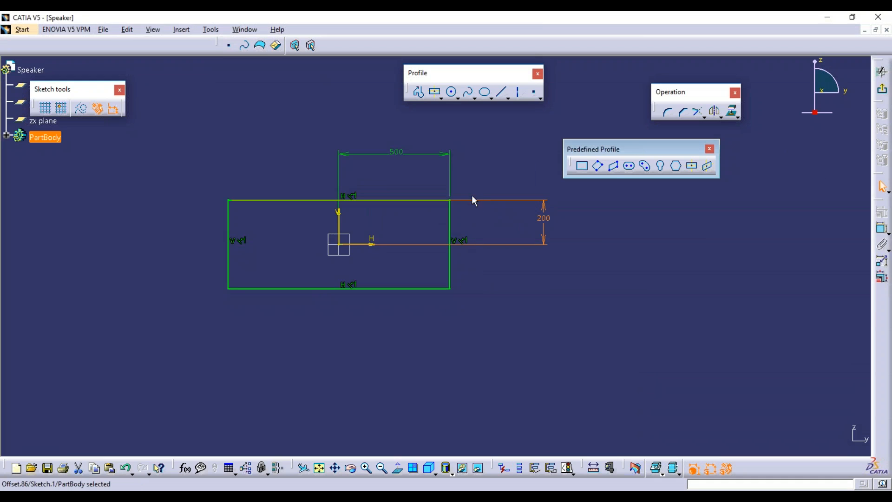
left_click(501, 234)
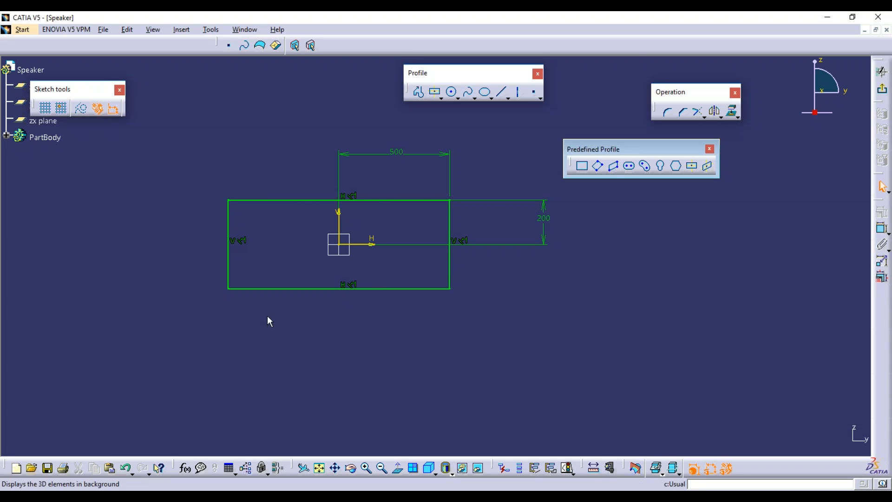
mouse_move(181, 128)
left_mouse_down()
mouse_move(473, 193)
mouse_move(624, 334)
mouse_move(616, 334)
left_mouse_up()
Delete the constrained rectangle and draw a new centred rectangle at the origin.
key("Delete")
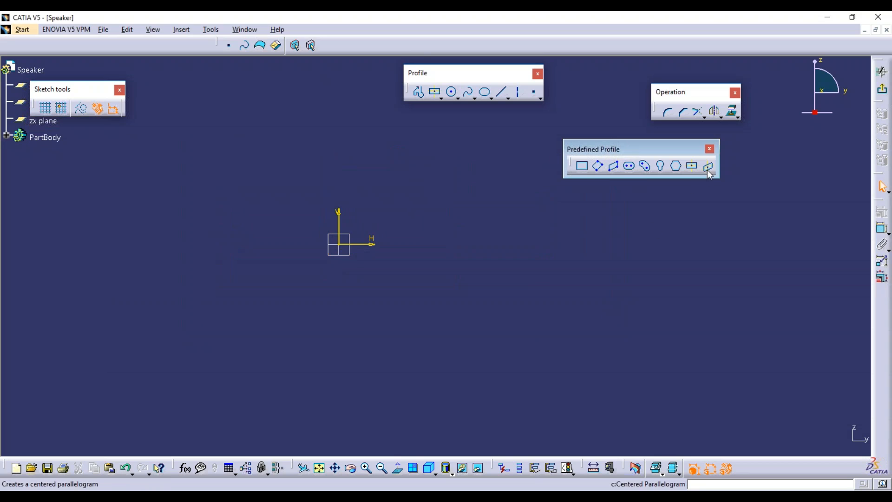
left_click(709, 171)
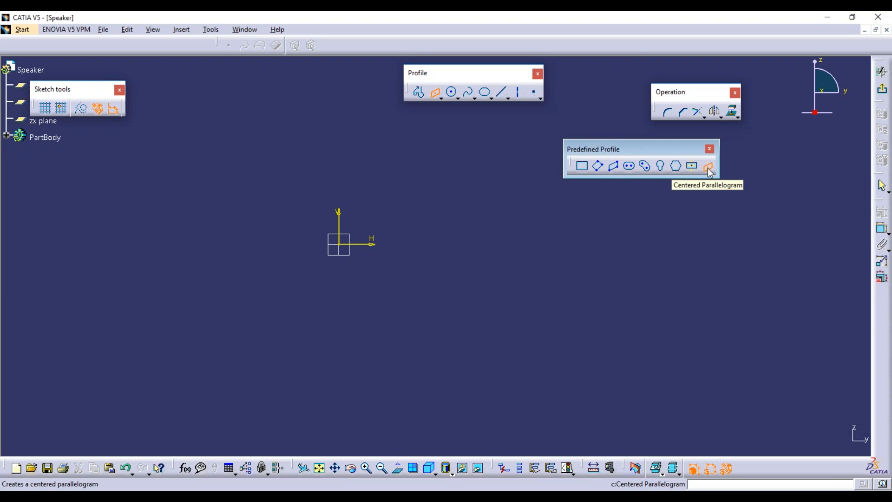
left_click(692, 166)
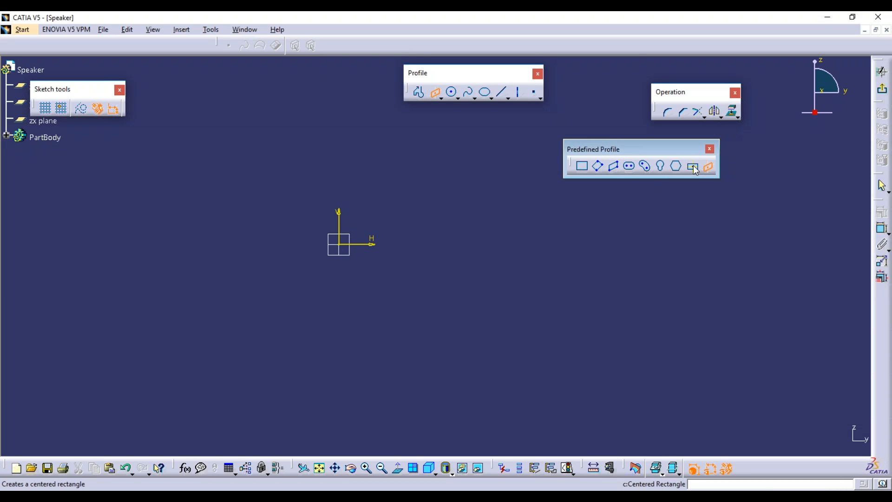
left_click(342, 245)
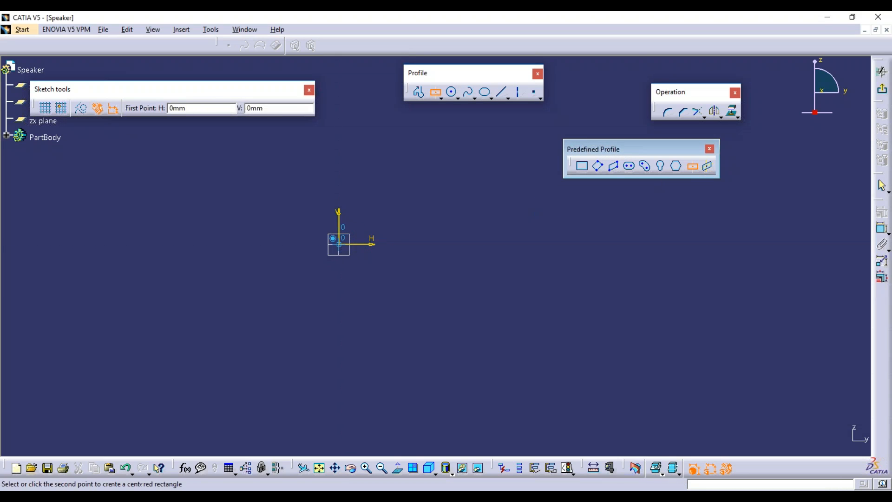
left_click(485, 176)
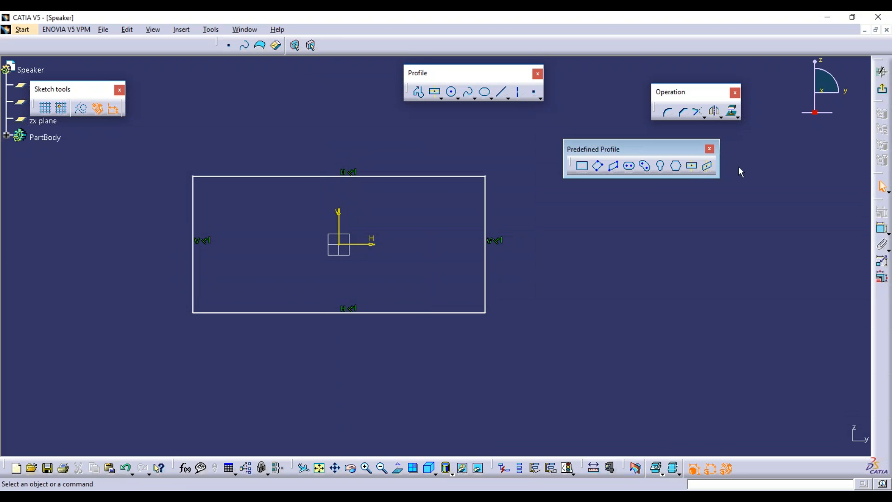
Start Centered Parallelogram, move the profile toolbar aside, cancel, and select everything.
left_click(708, 167)
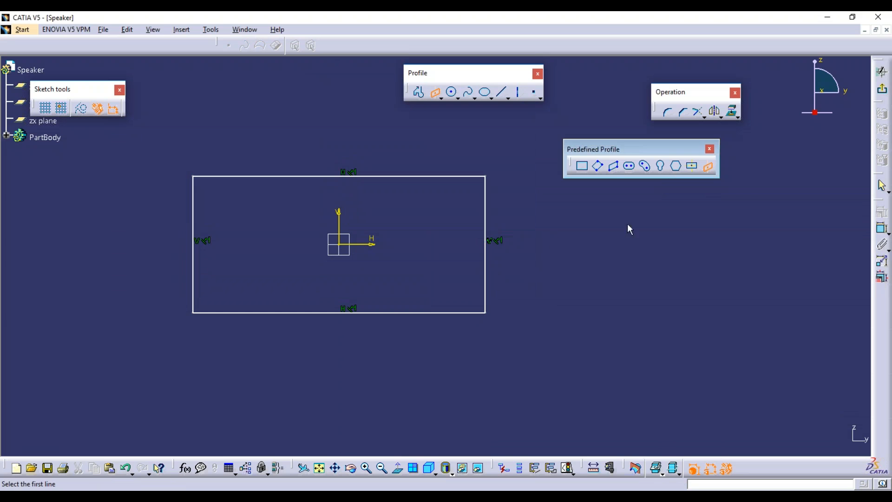
left_click_drag(646, 149, 785, 135)
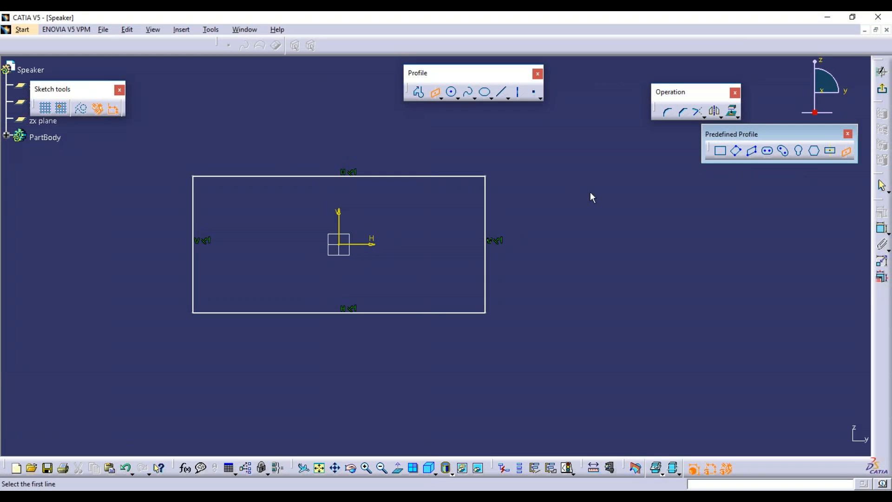
key("Escape")
mouse_move(640, 380)
left_mouse_down()
mouse_move(117, 168)
mouse_move(138, 136)
left_mouse_up()
Delete the selection, draw a vertical line, and pick it for a centred parallelogram.
key("Delete")
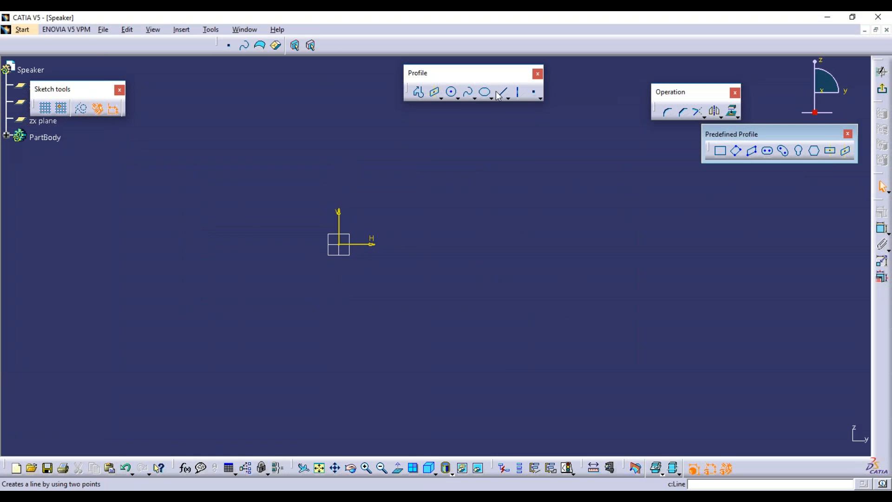
left_click(502, 92)
left_click(417, 185)
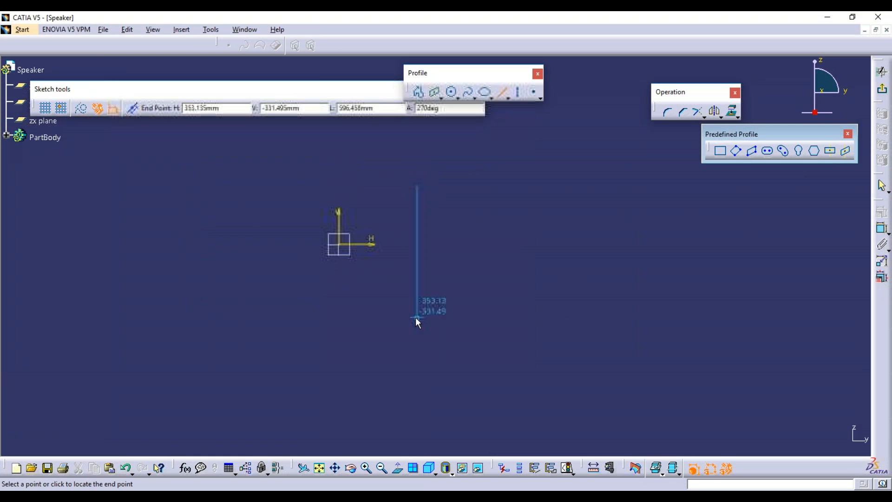
left_click(417, 318)
left_click(519, 328)
left_click(846, 150)
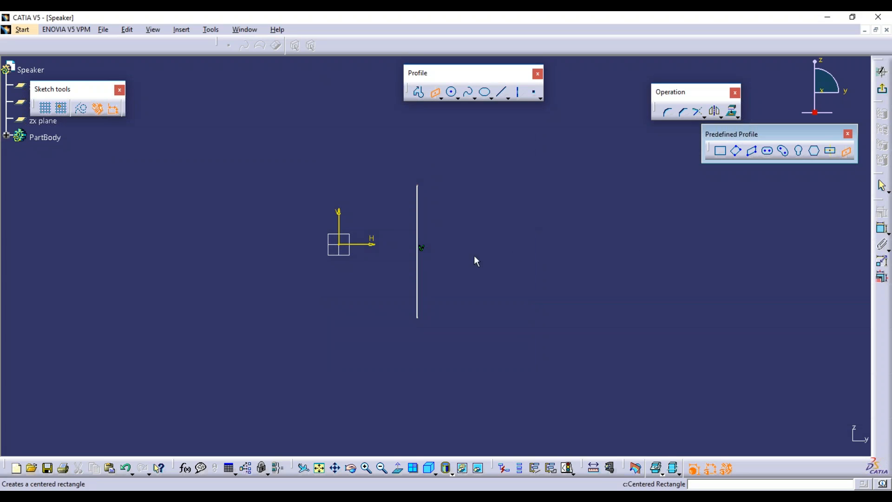
left_click(417, 245)
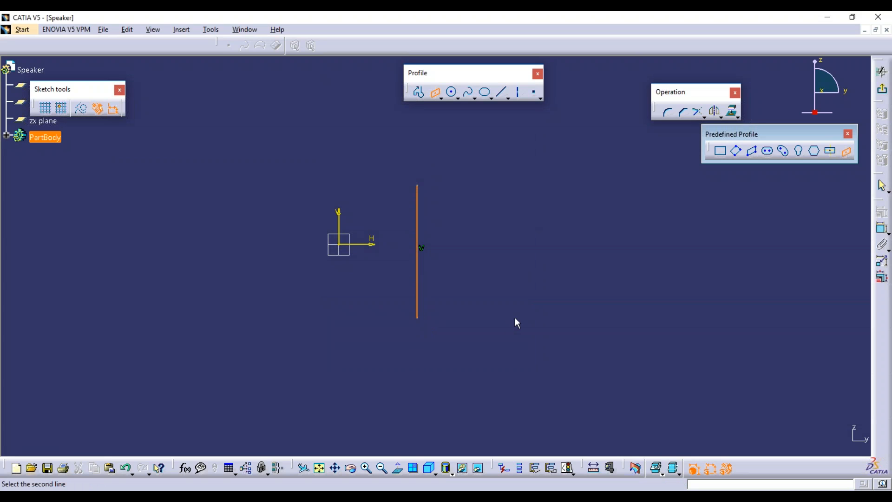
Add a second vertical line, build a centred parallelogram on the first line and H axis, then delete everything.
left_click(501, 91)
left_click(526, 185)
left_click(526, 314)
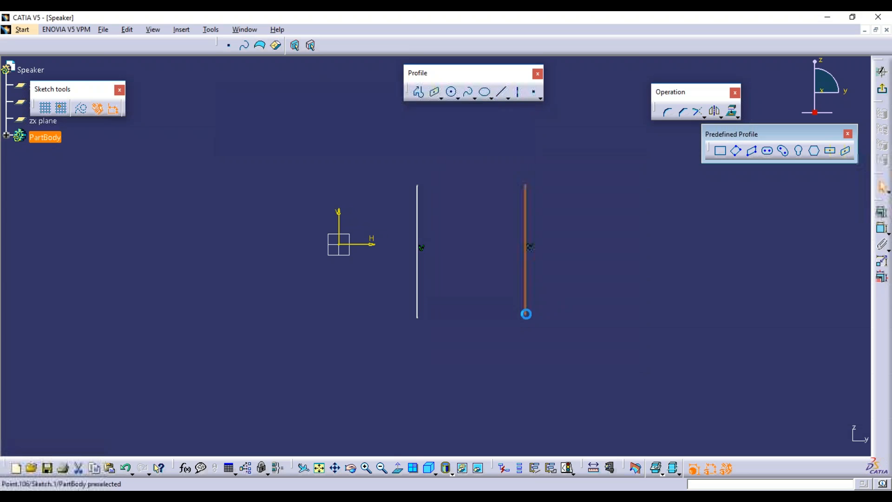
left_click(845, 151)
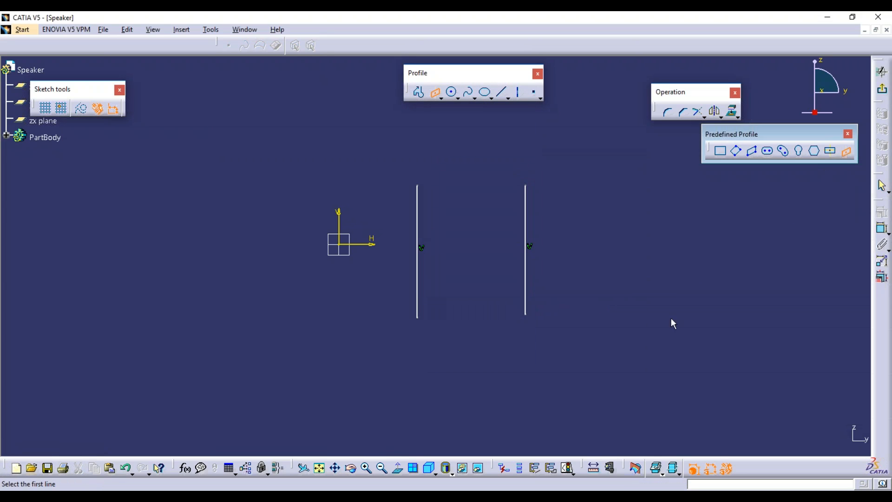
left_click(418, 214)
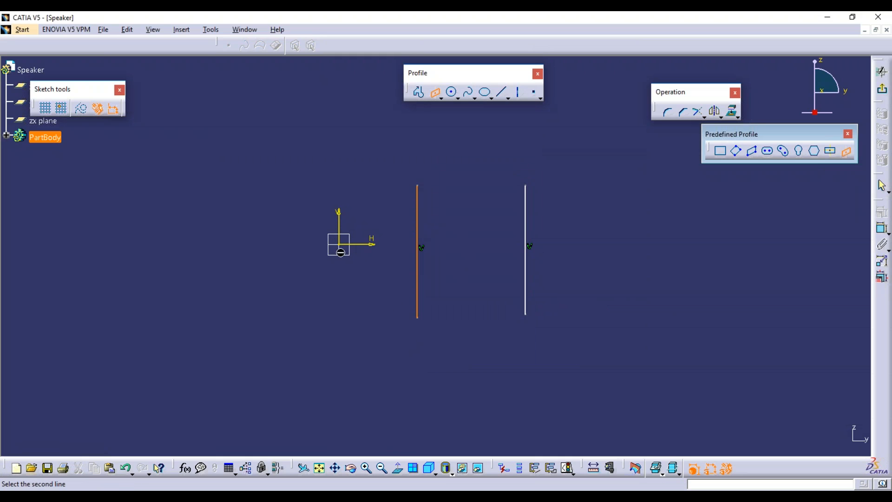
left_click(337, 244)
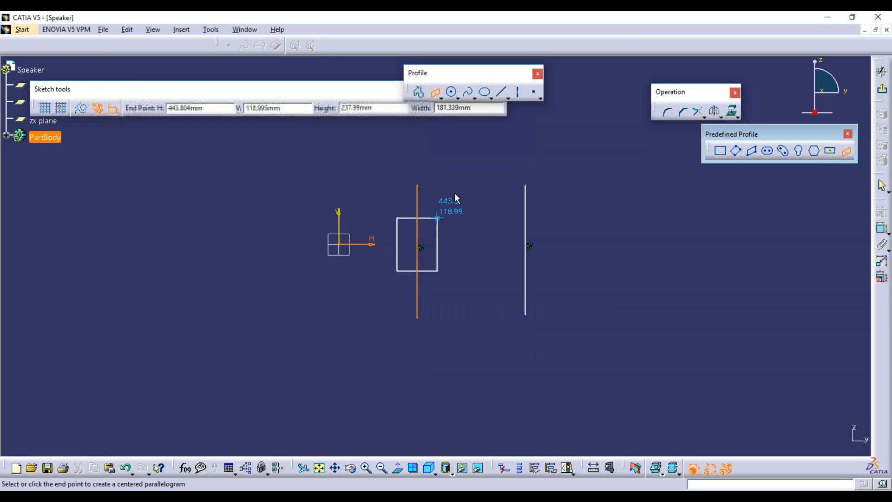
left_click(590, 150)
left_click(631, 276)
mouse_move(739, 420)
left_mouse_down()
mouse_move(527, 256)
mouse_move(202, 76)
mouse_move(151, 71)
left_mouse_up()
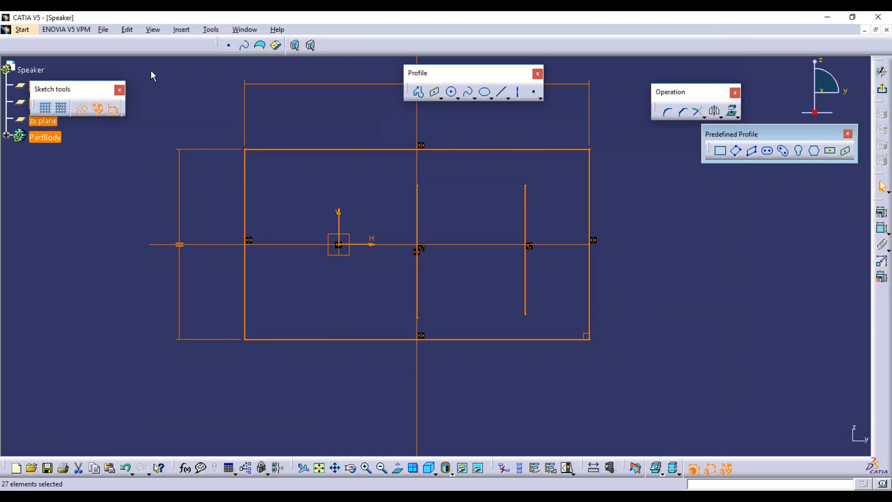
key("Delete")
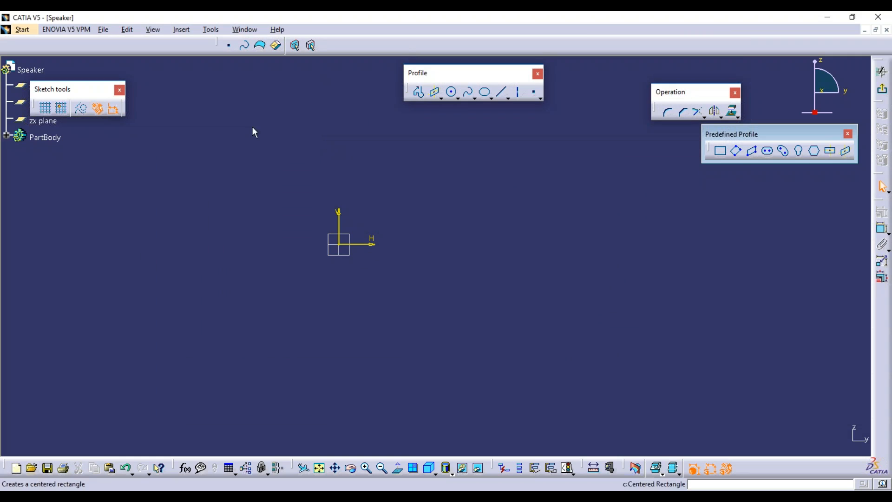
Draw a vertical line and a horizontal line crossing it.
left_click(502, 92)
left_click(472, 135)
left_click(472, 250)
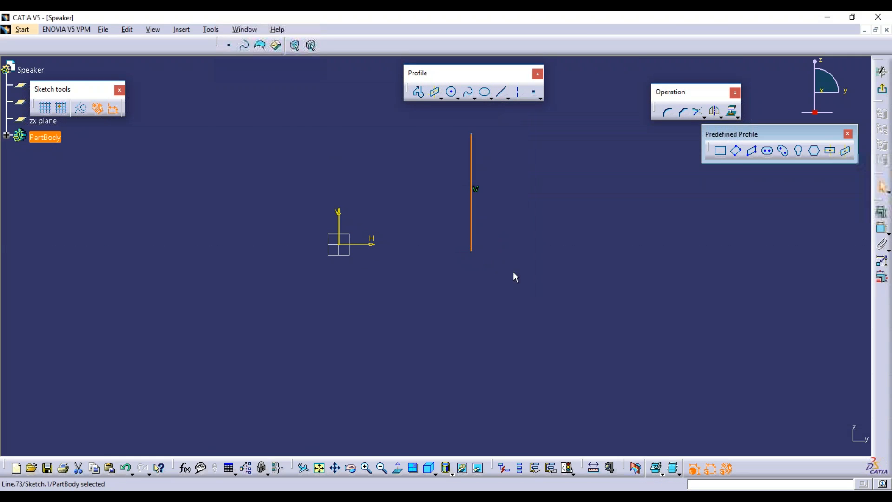
left_click(503, 92)
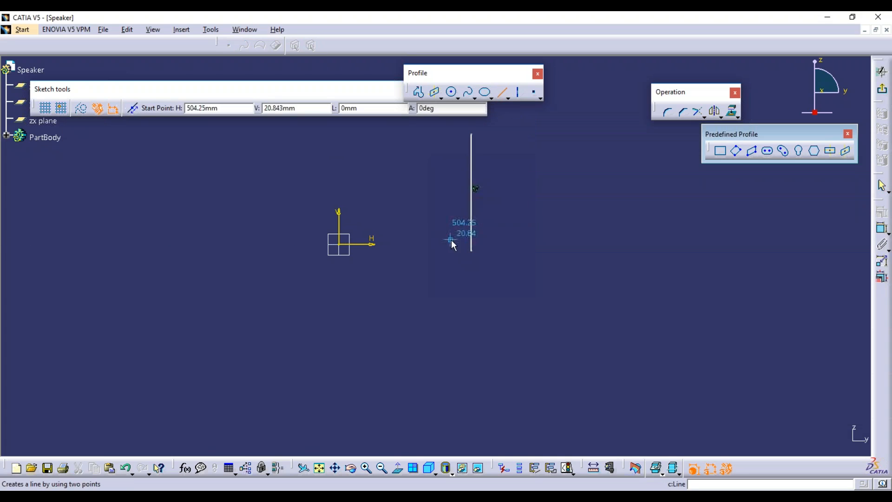
left_click(409, 223)
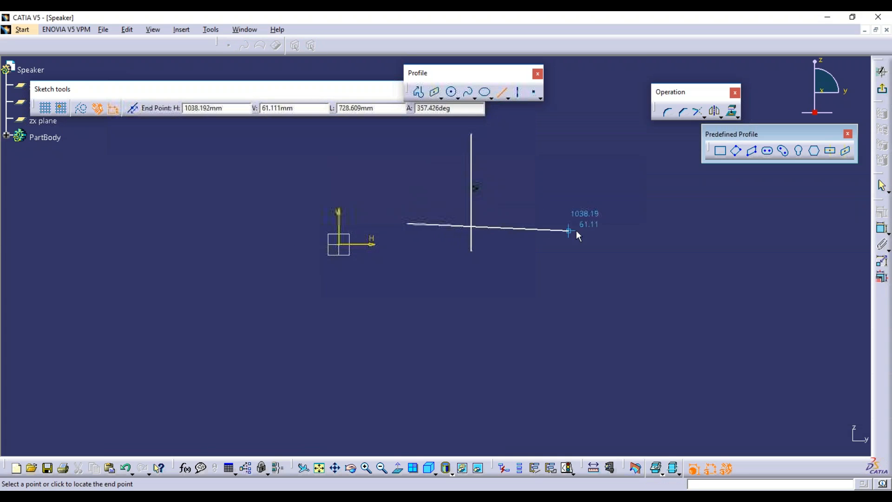
left_click(590, 222)
left_click(614, 275)
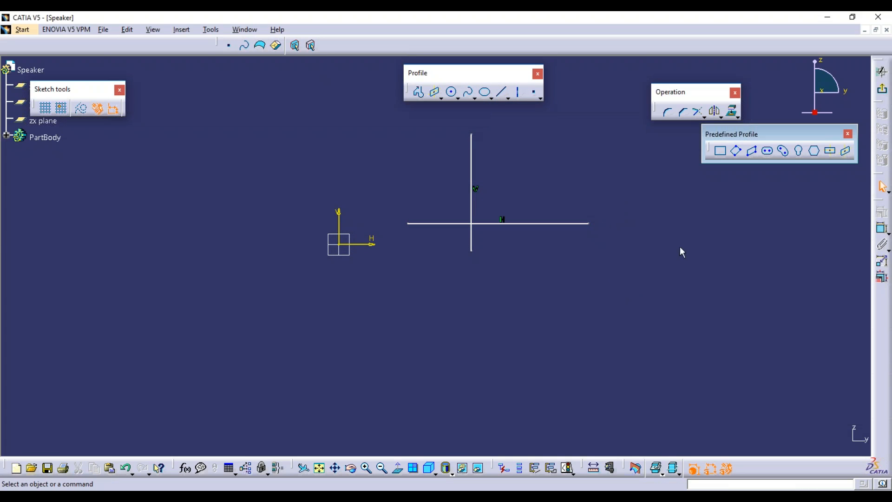
Build a centred parallelogram on the two crossing lines, producing a rectangle.
left_click(846, 151)
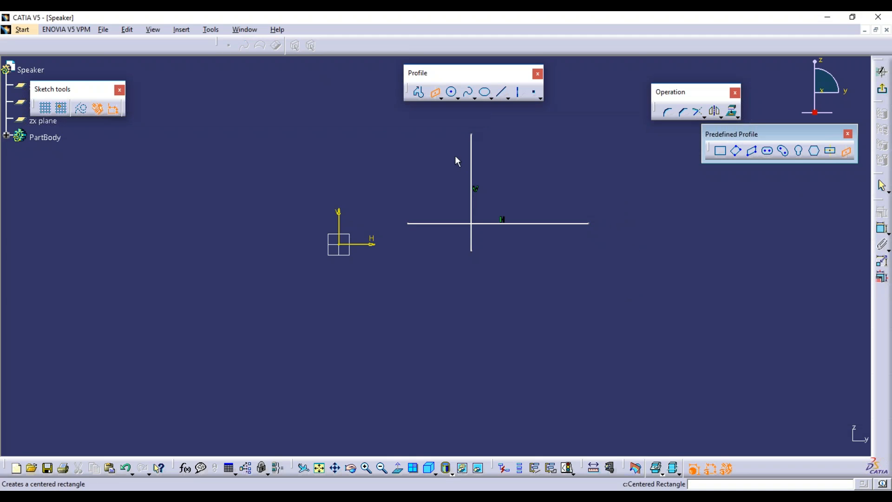
left_click(471, 151)
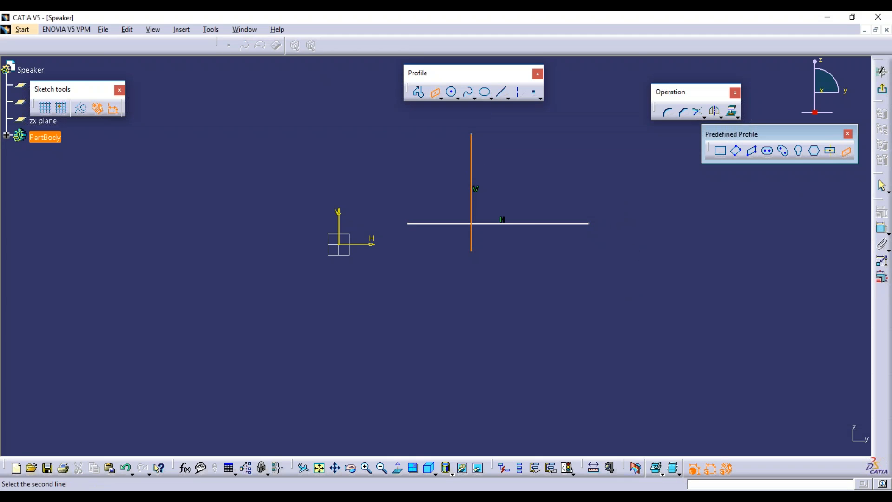
left_click(535, 225)
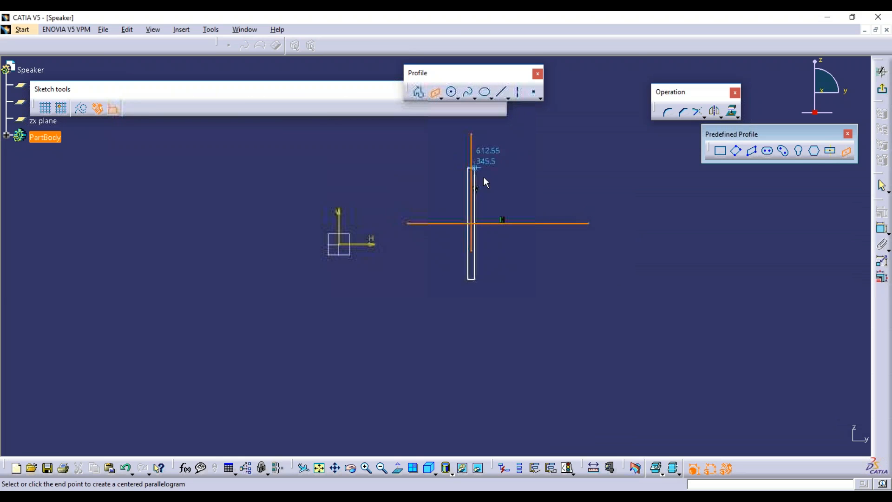
left_click(598, 163)
left_click(708, 238)
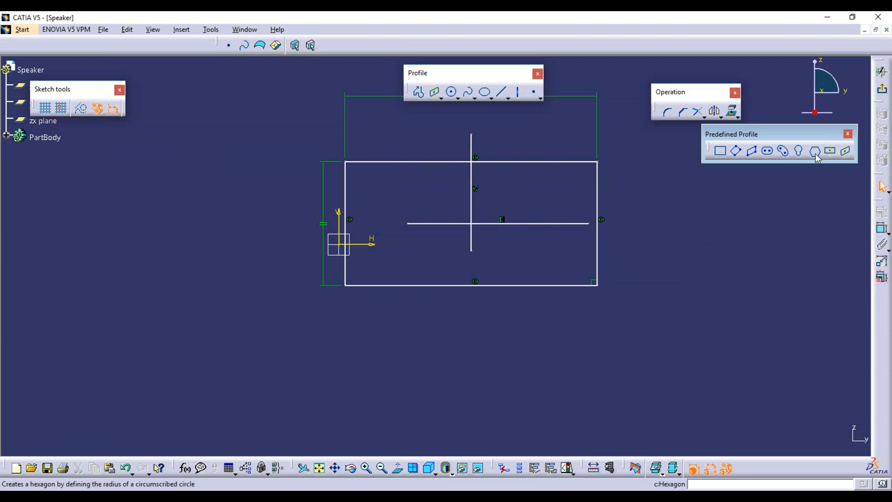
Start a plain two-point line to the right of the rectangle.
left_click(508, 98)
left_click(521, 102)
left_click(665, 232)
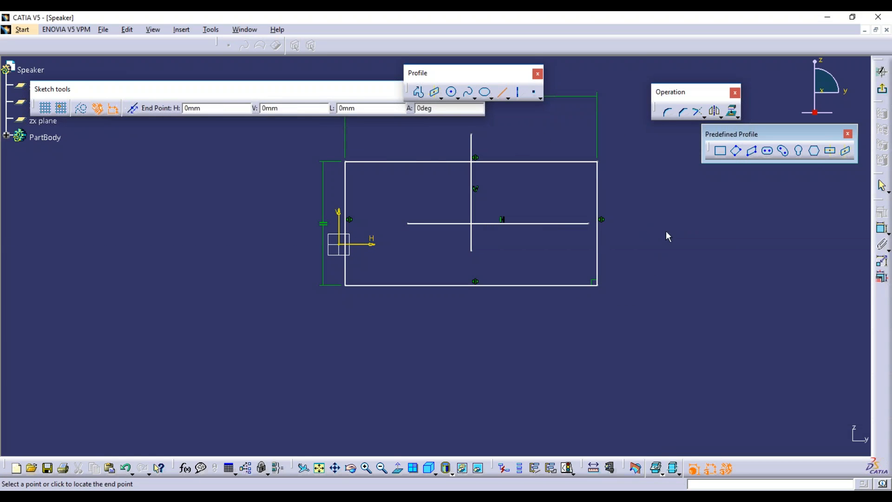
Finish the vertical line, add a slanted line across it, and build a slanted centred parallelogram.
left_click(665, 334)
left_click(621, 329)
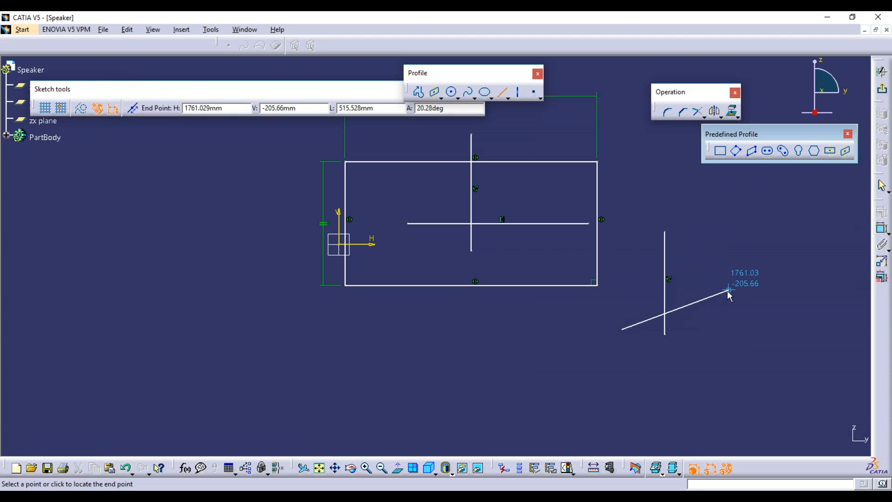
left_click(729, 290)
left_click(846, 151)
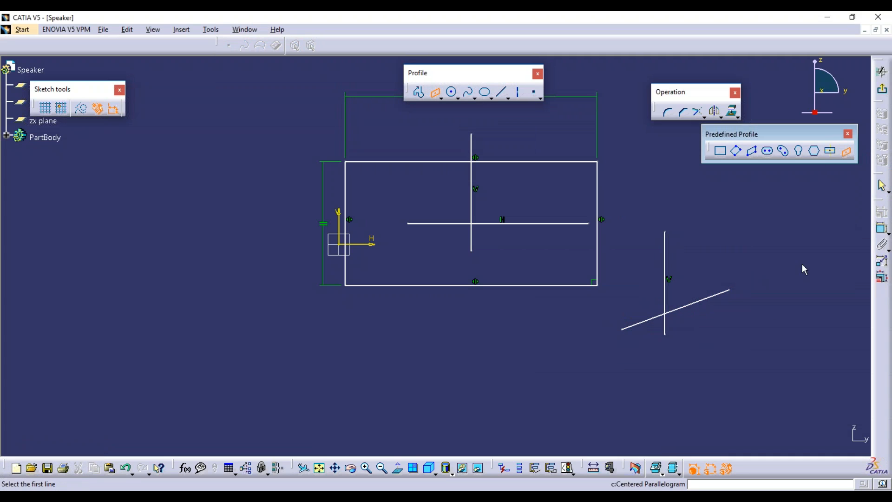
left_click(665, 255)
left_click(702, 300)
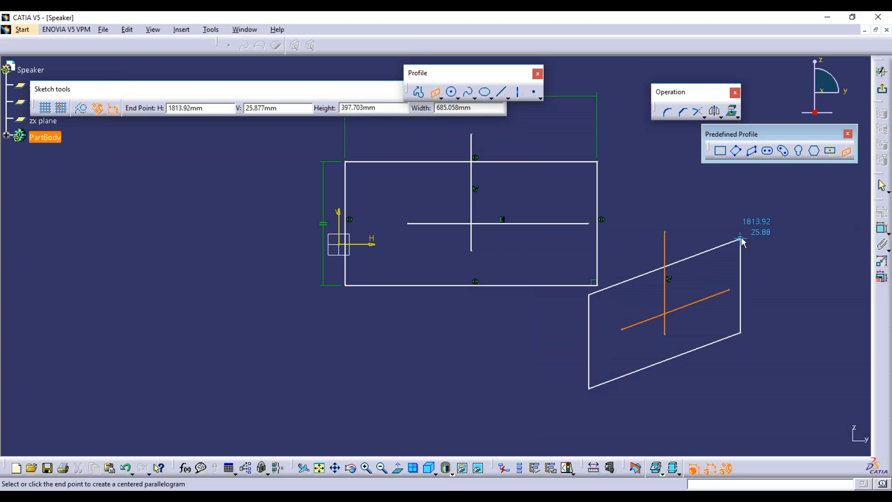
left_click(741, 240)
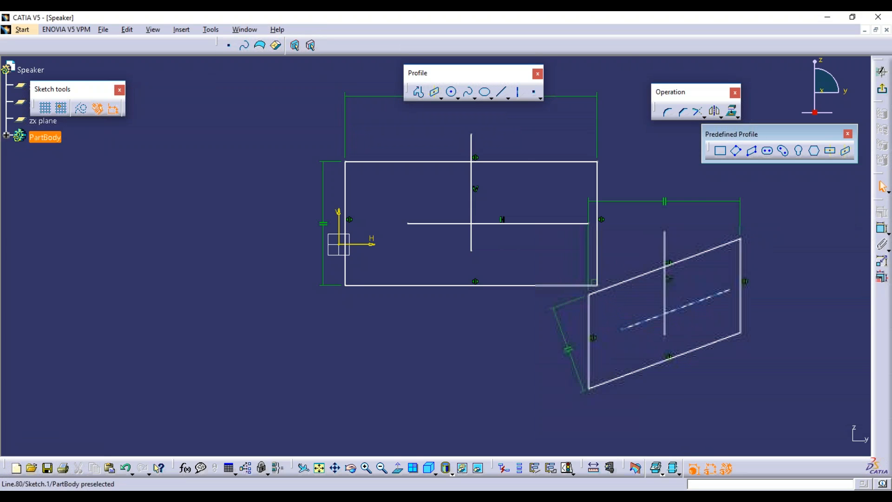
Delete the rectangle via Auto Search, then both sets of crossing lines and the slanted parallelogram.
right_click(378, 162)
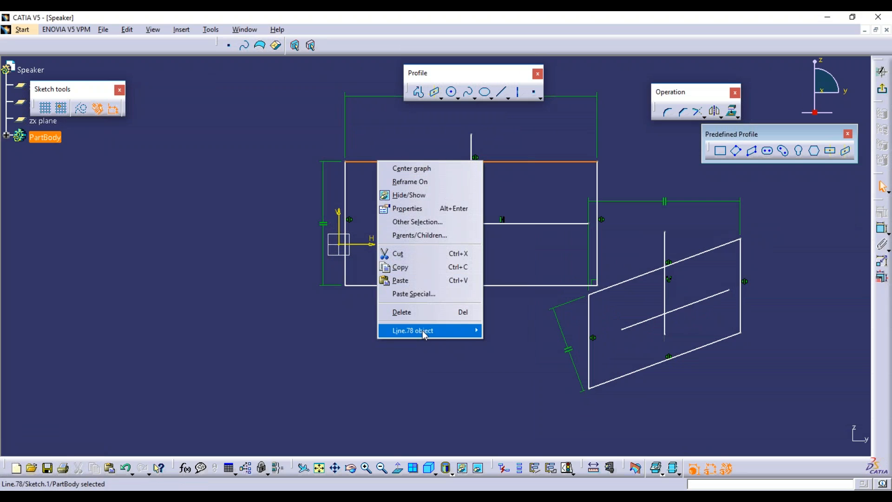
mouse_move(423, 330)
left_click(514, 401)
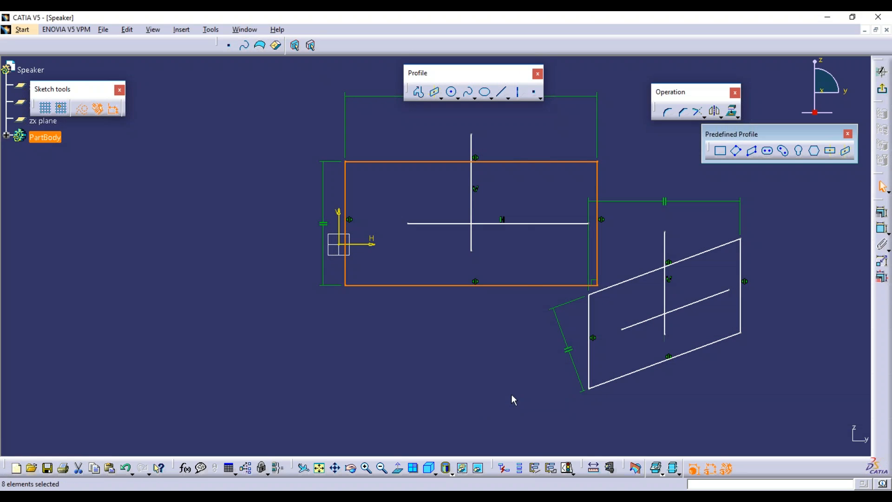
key("Delete")
left_click_drag(393, 122, 620, 256)
key("Delete")
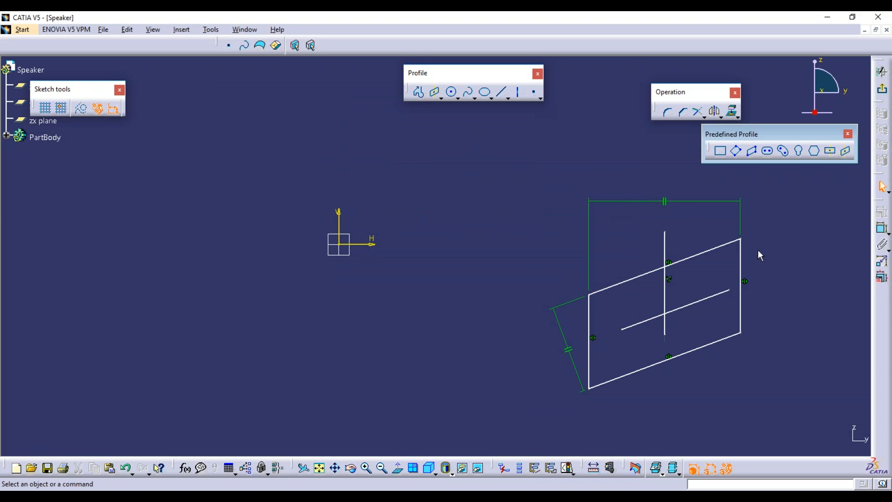
mouse_move(524, 180)
left_mouse_down()
mouse_move(765, 339)
mouse_move(792, 398)
left_mouse_up()
key("Delete")
left_click_drag(322, 99, 211, 75)
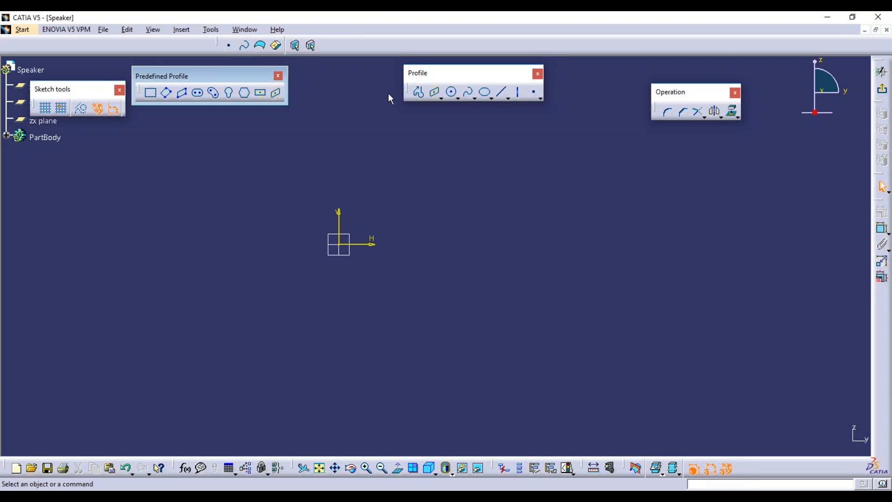
Tear off the Circle flyout as a floating toolbar and draw a circle centred on the origin.
left_click(458, 98)
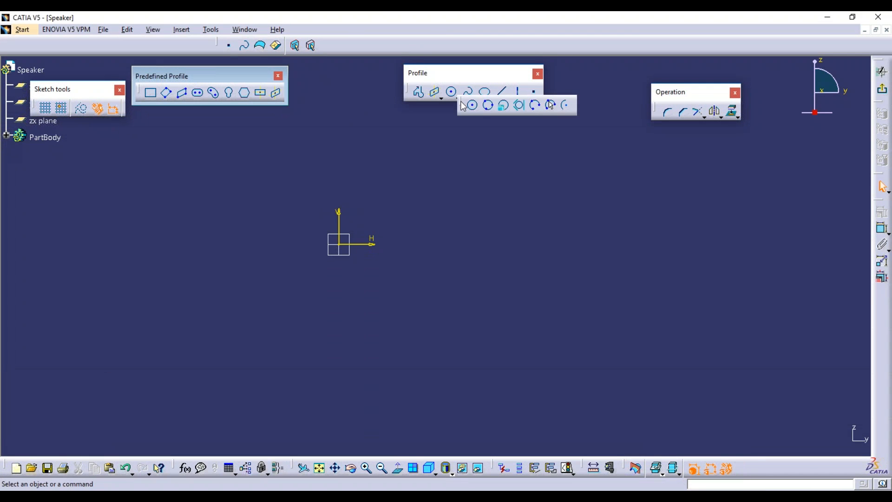
left_click_drag(460, 104, 574, 166)
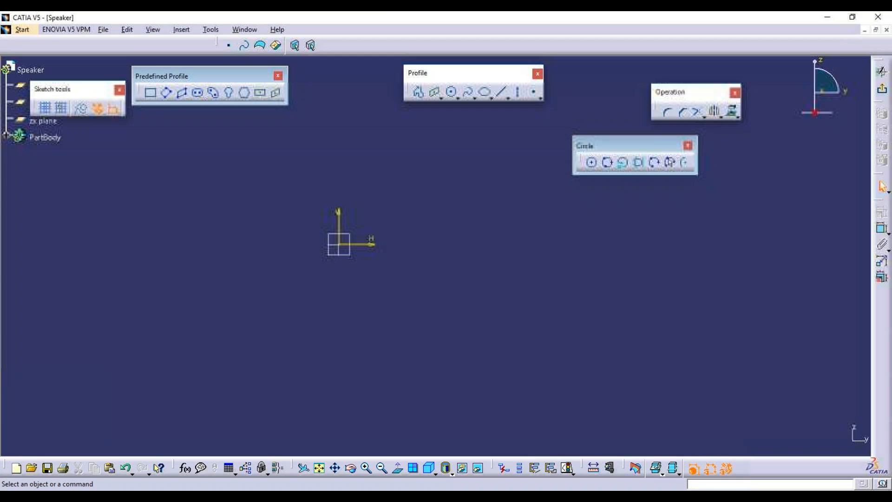
left_click(594, 164)
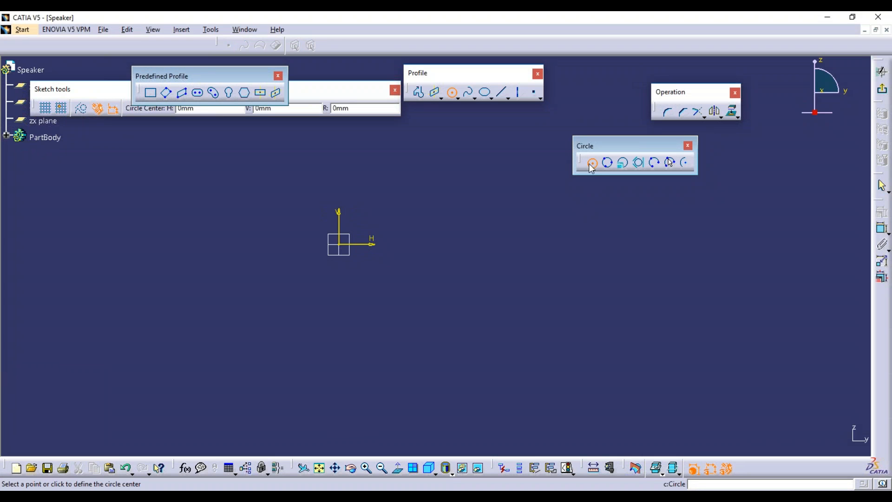
left_click(344, 247)
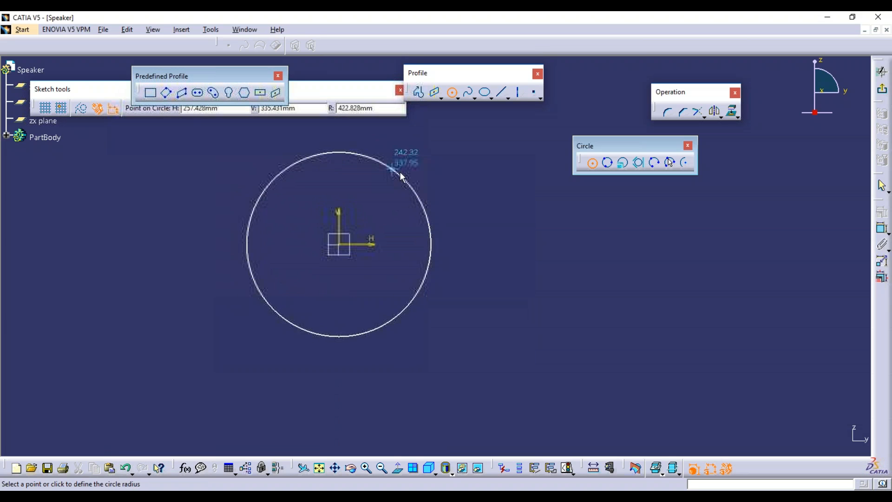
left_click(388, 106)
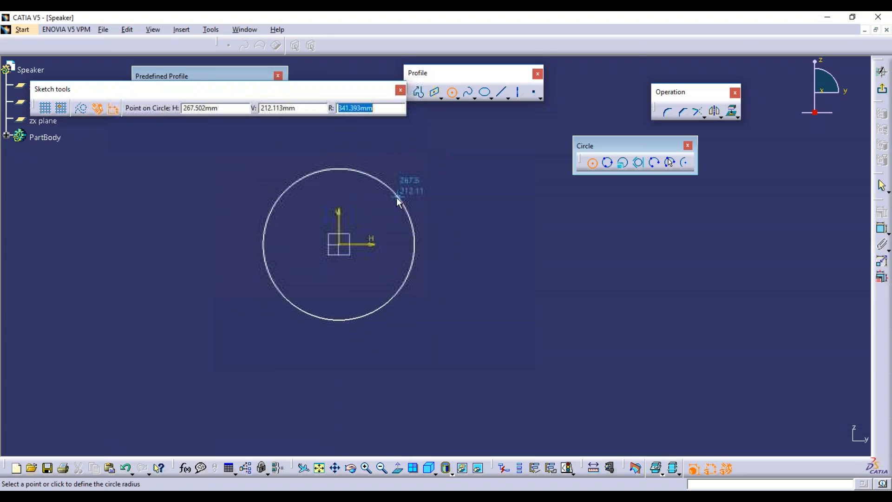
left_click(394, 199)
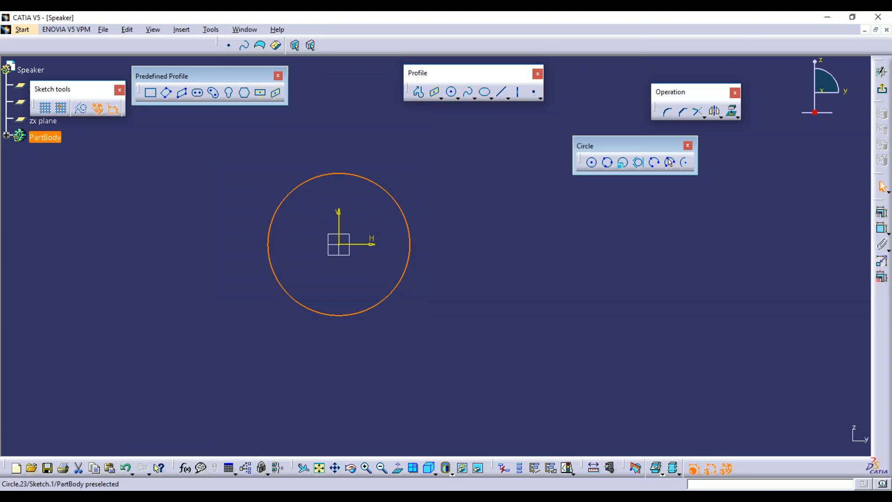
Draw a second centre-and-radius circle at the lower right of the sketch.
left_click(479, 296)
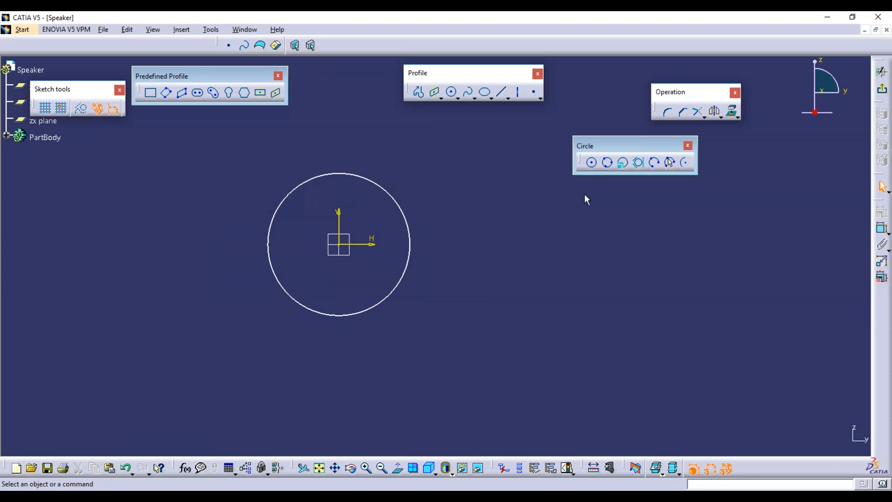
left_click(404, 215)
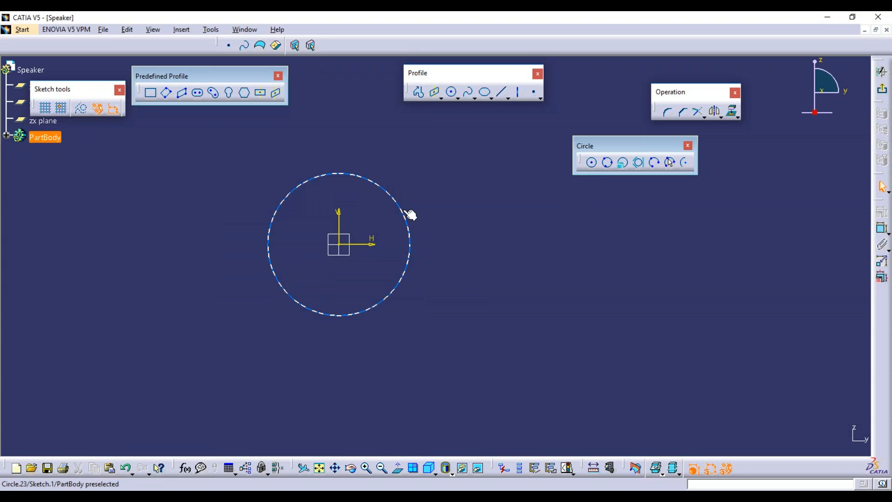
left_click(592, 163)
left_click(570, 334)
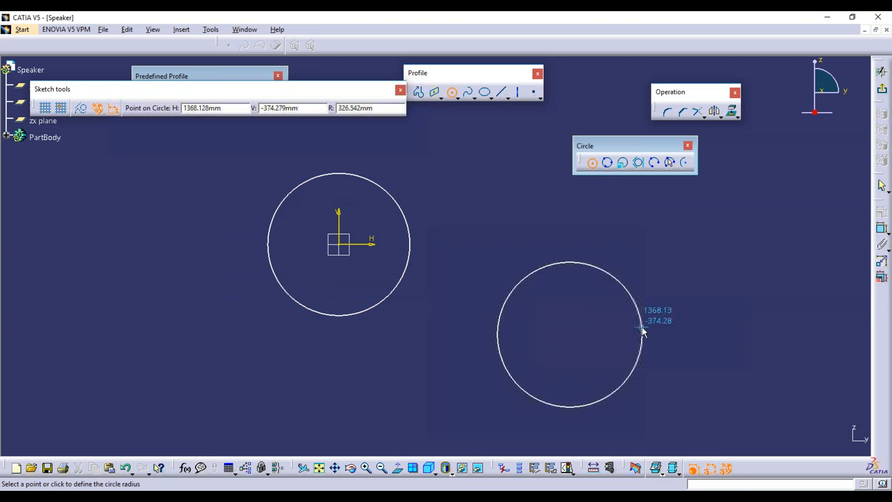
left_click(629, 325)
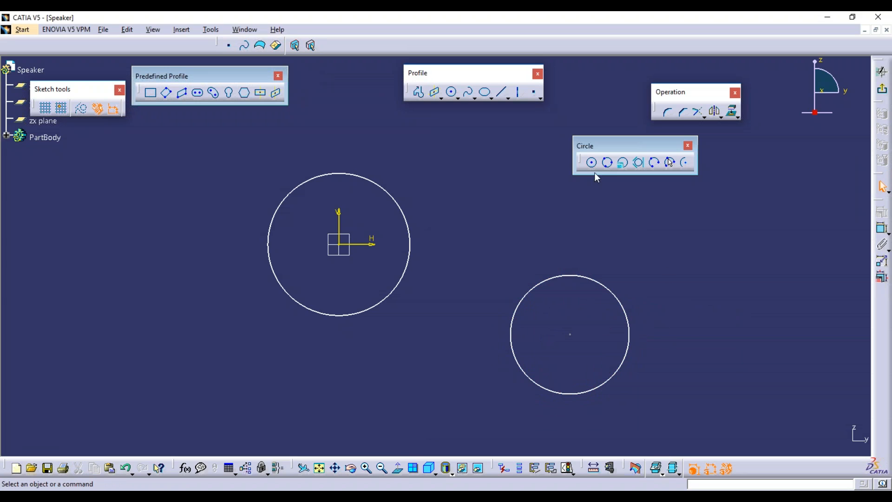
Delete both trial circles and start a Three Point Circle.
left_click(596, 281)
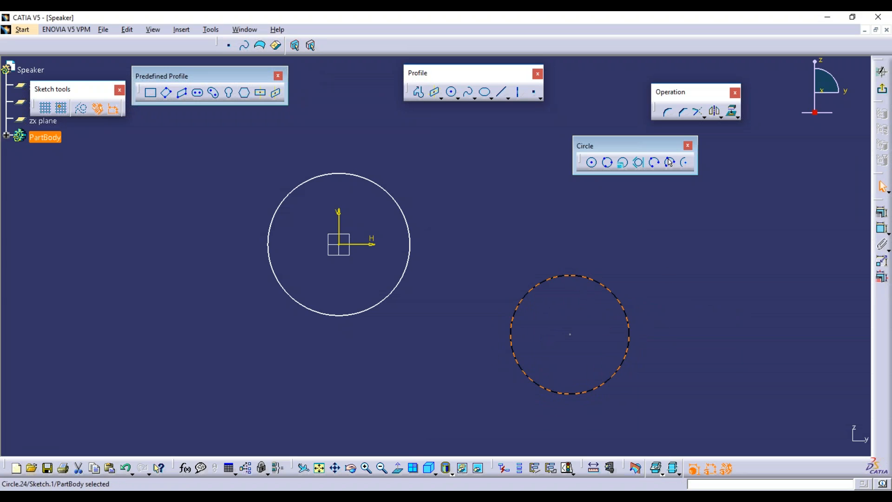
key("Delete")
left_click(396, 200)
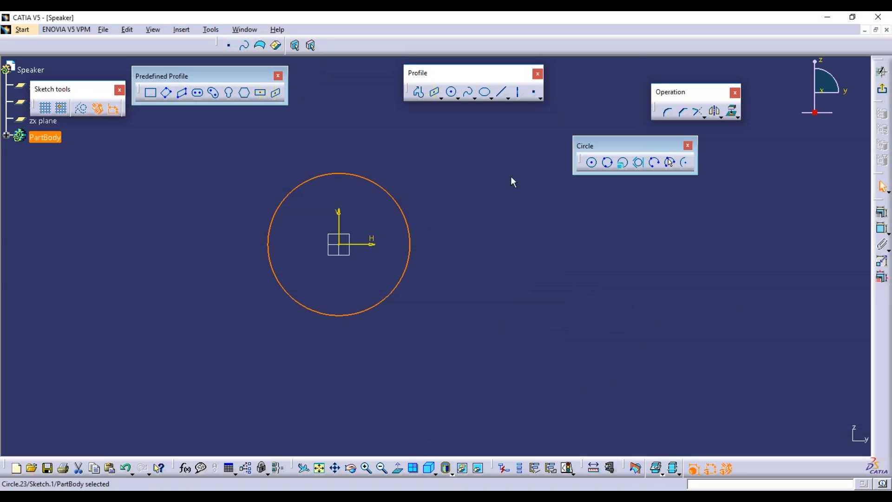
key("Delete")
left_click(607, 162)
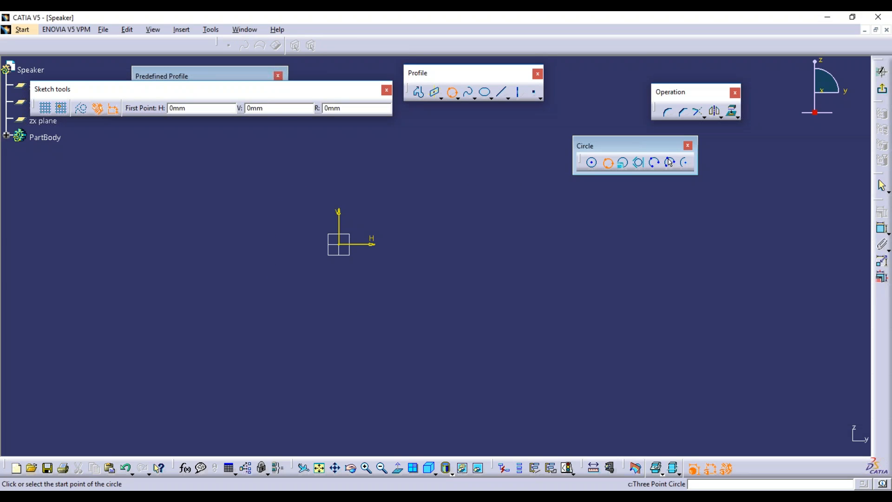
left_click(414, 305)
left_click(487, 204)
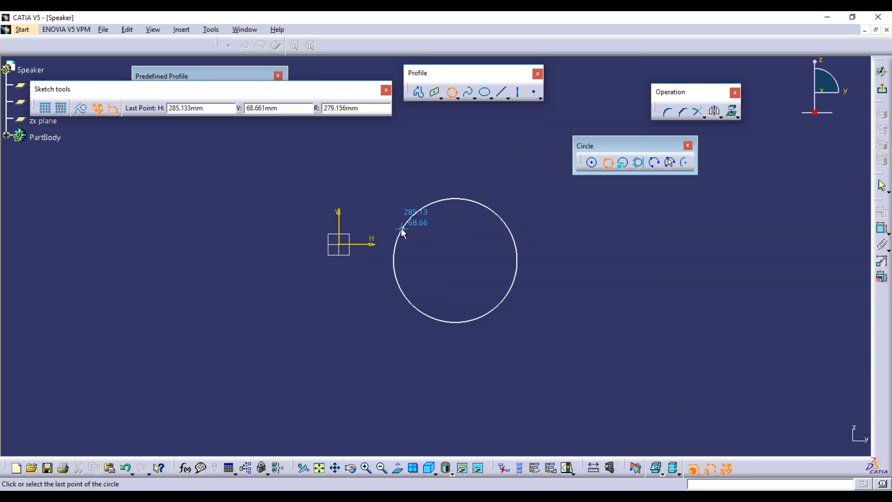
left_click(402, 229)
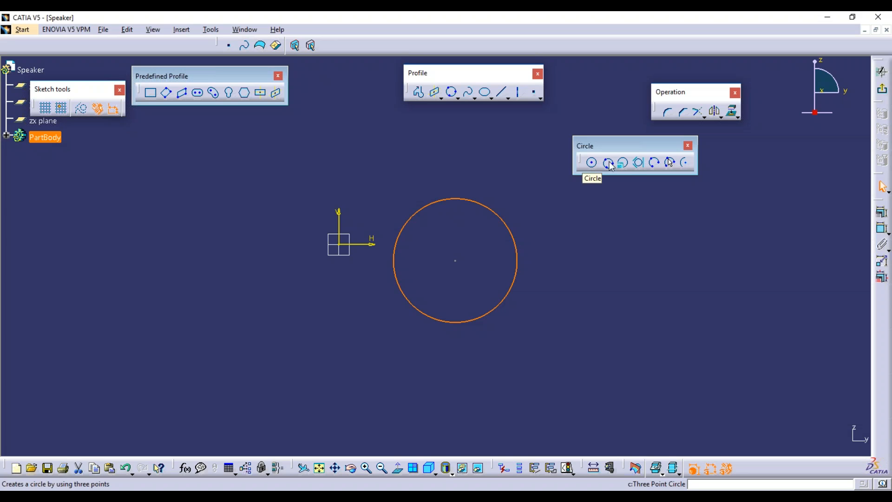
left_click(633, 285)
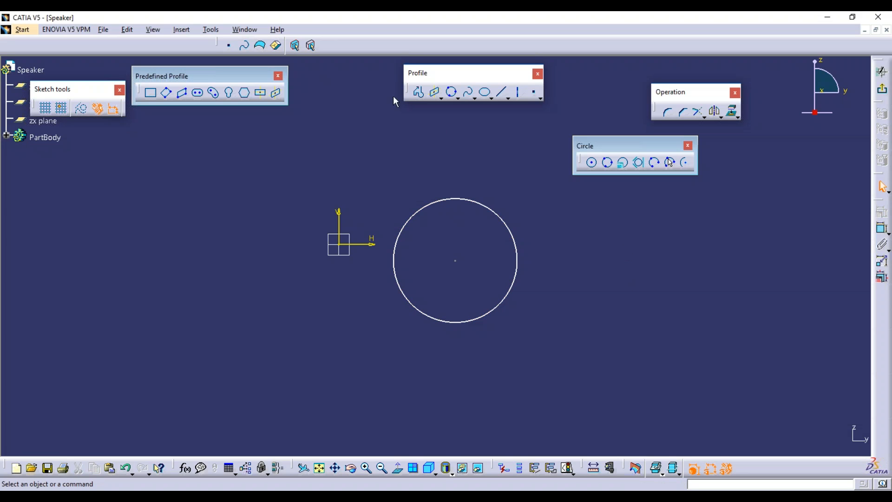
left_click(502, 92)
left_click(573, 336)
left_click(574, 396)
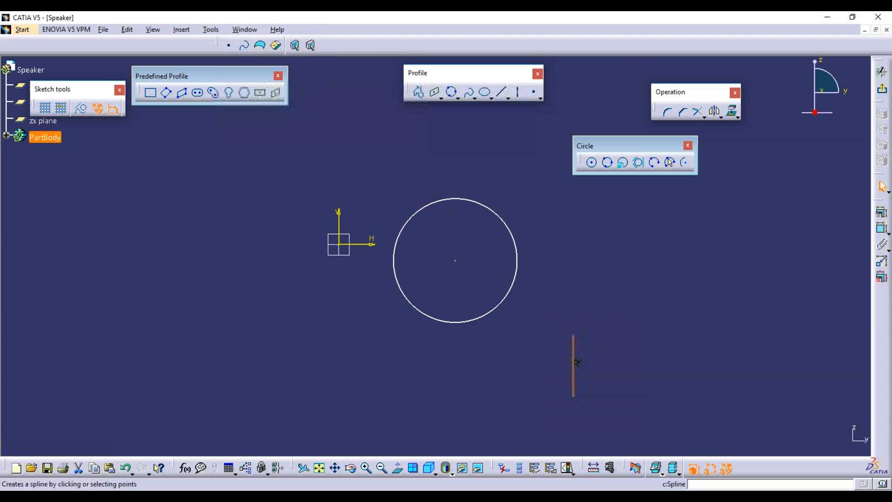
left_click(502, 91)
left_click(634, 303)
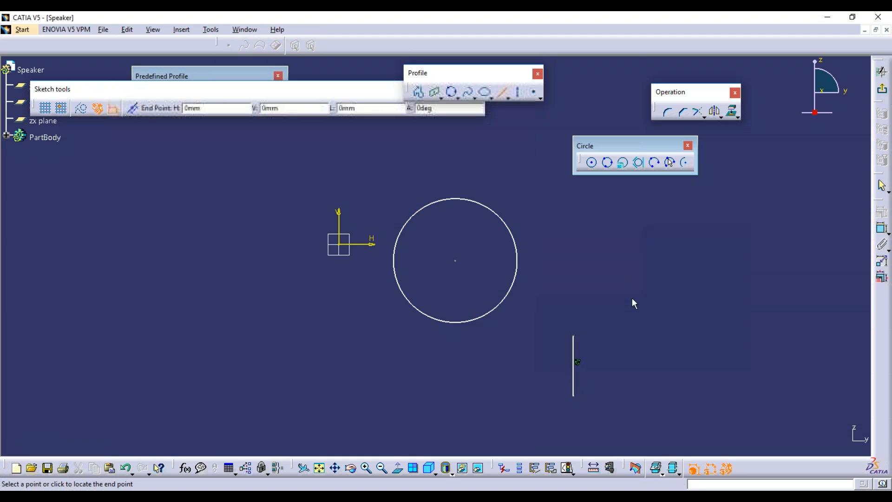
left_click(707, 298)
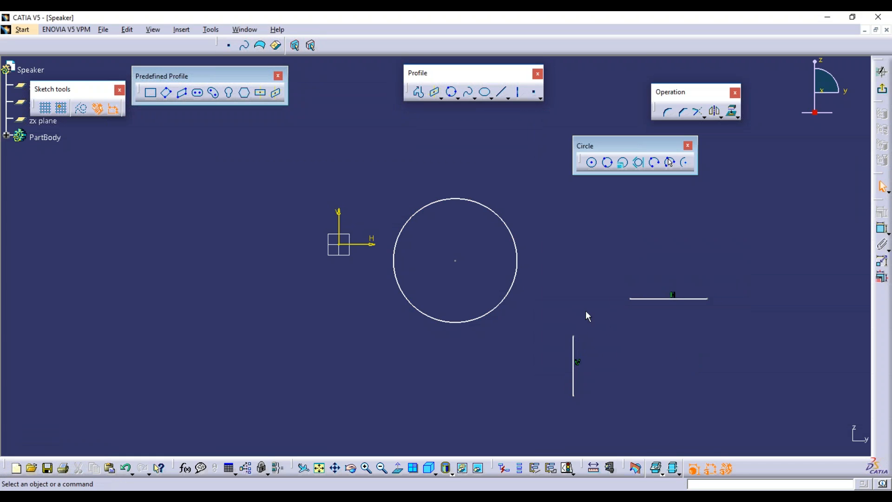
left_click(607, 162)
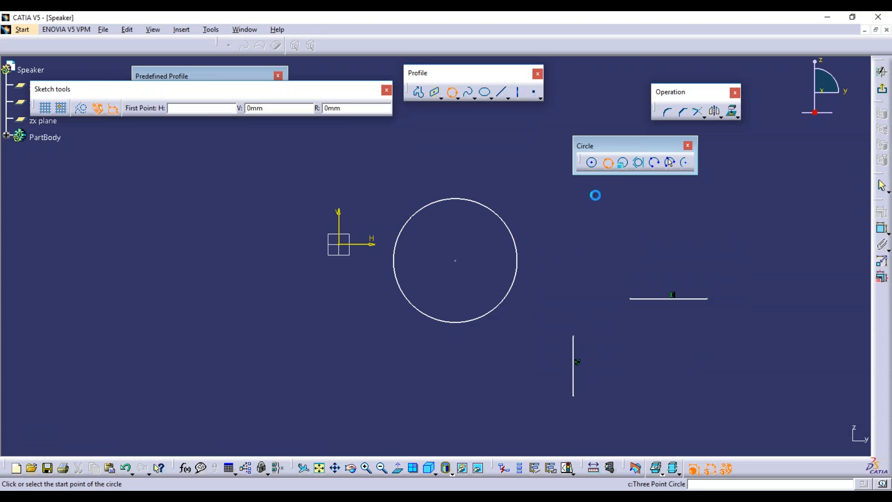
left_click(573, 335)
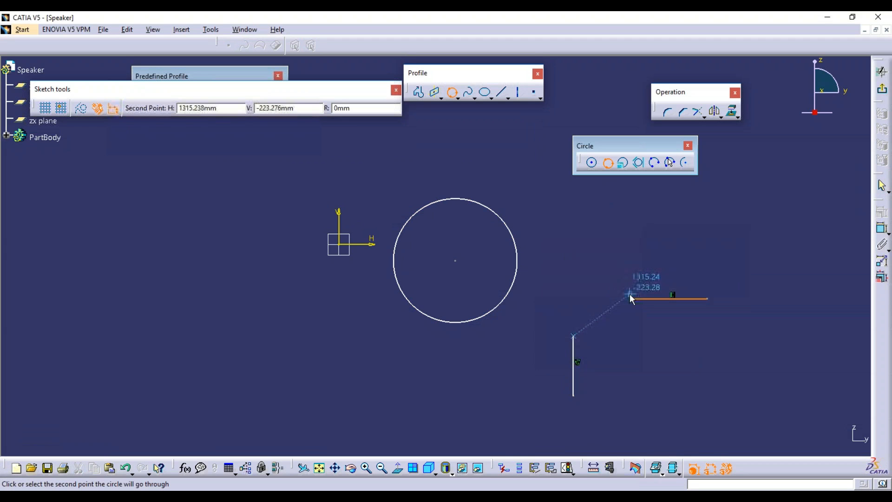
left_click(630, 299)
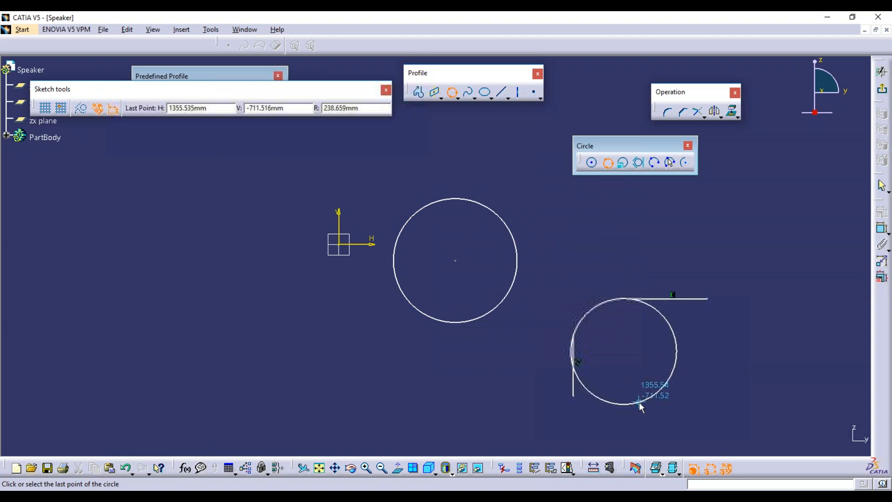
left_click(622, 361)
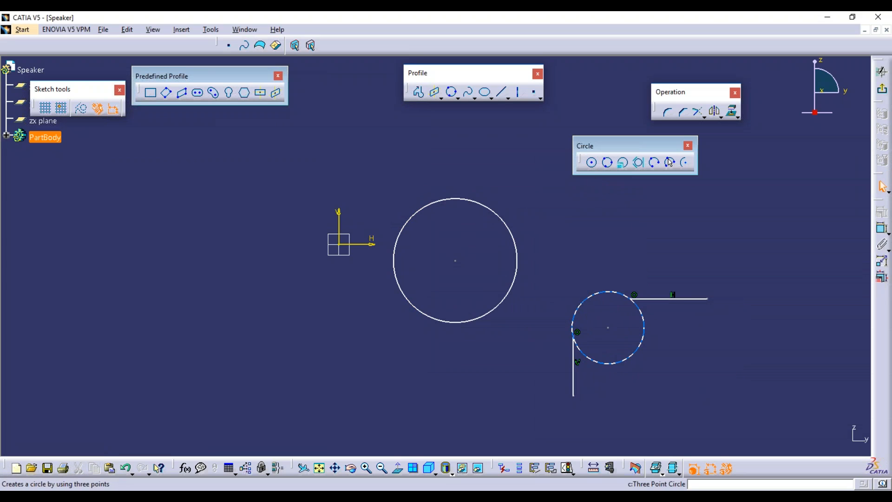
left_click(644, 348)
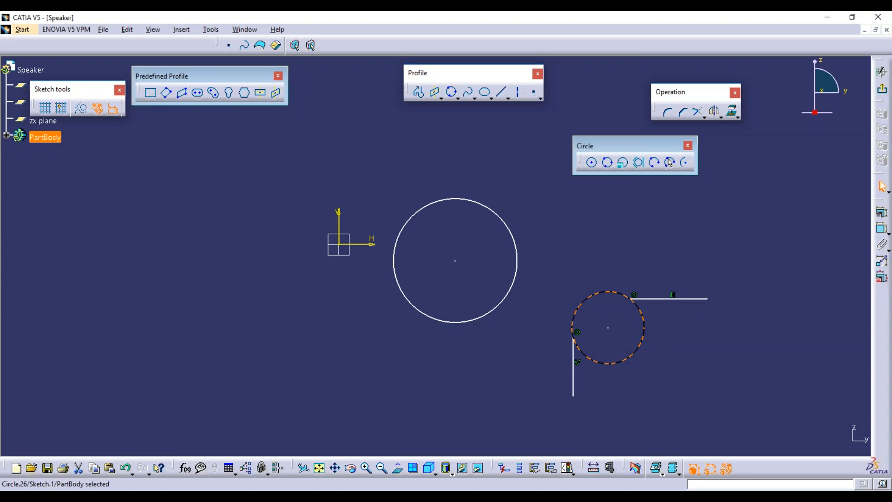
key("Delete")
left_click(666, 298)
key("Delete")
left_click(573, 349)
key("Delete")
left_click(517, 262)
key("Delete")
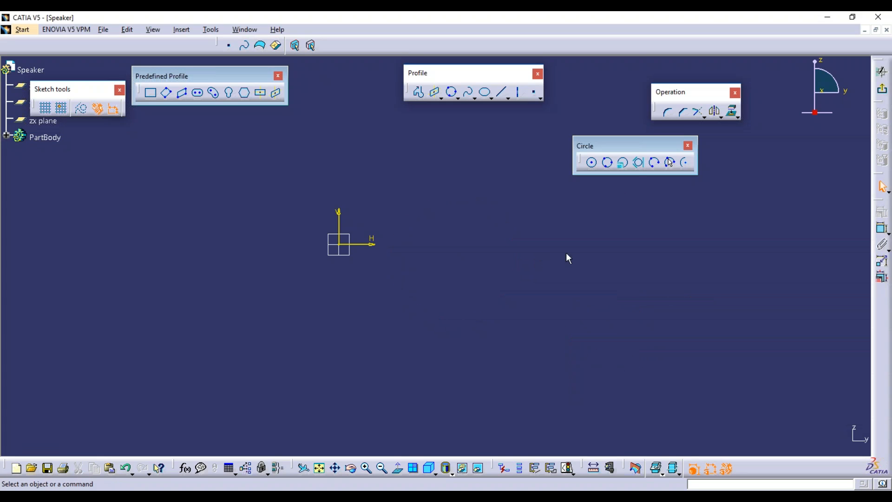
Create a circle with Circle Using Coordinates at H 45, V 45, radius 20.
left_click(627, 167)
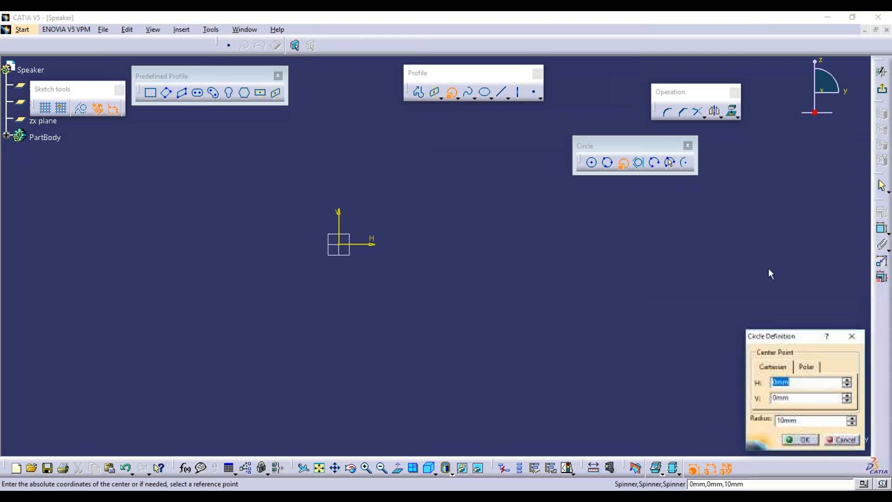
left_click_drag(783, 337, 755, 229)
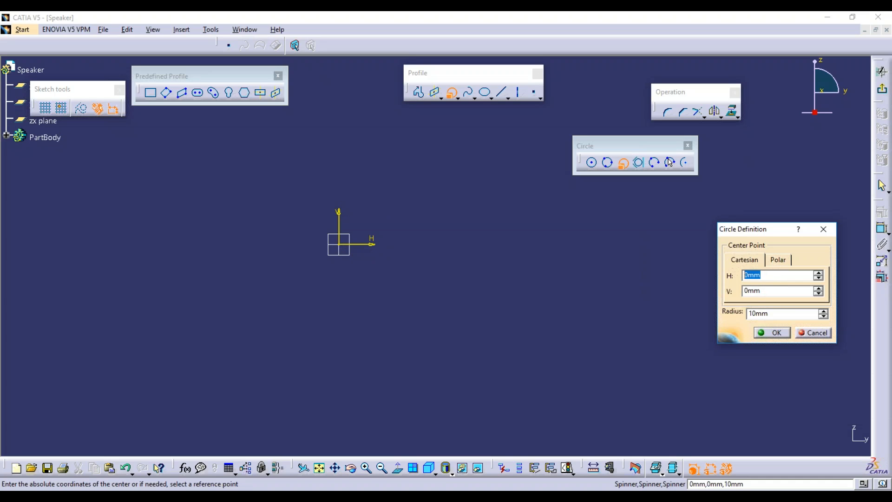
type("45")
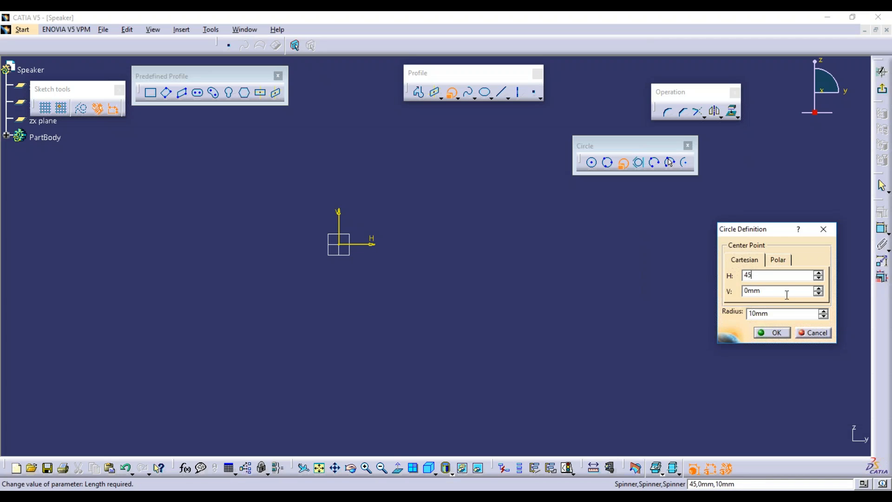
key("Tab")
type("45")
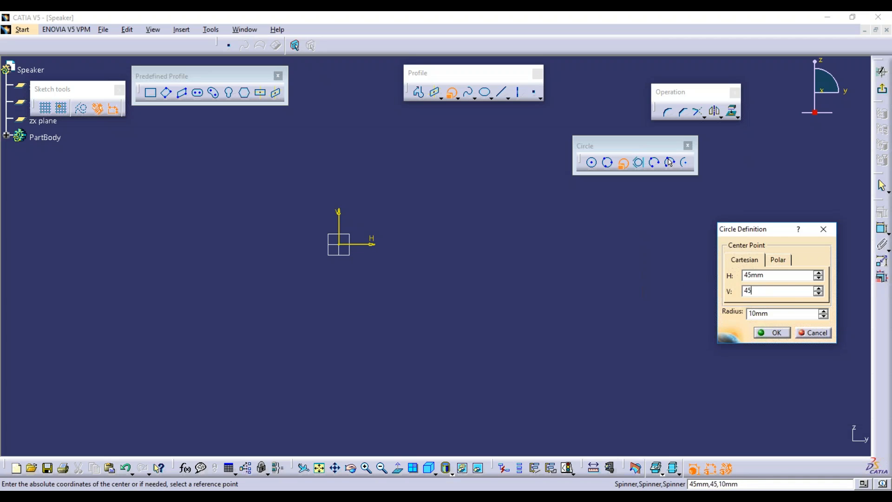
key("Tab")
type("20")
left_click(769, 333)
Lay out the two 45 dimensions and the R20 label clearly around the circle.
middle_click_drag(361, 241, 426, 228)
middle_click_drag(426, 227, 473, 228)
left_click(302, 298)
left_click_drag(301, 298, 493, 279)
left_click(265, 237)
left_click_drag(265, 236, 238, 84)
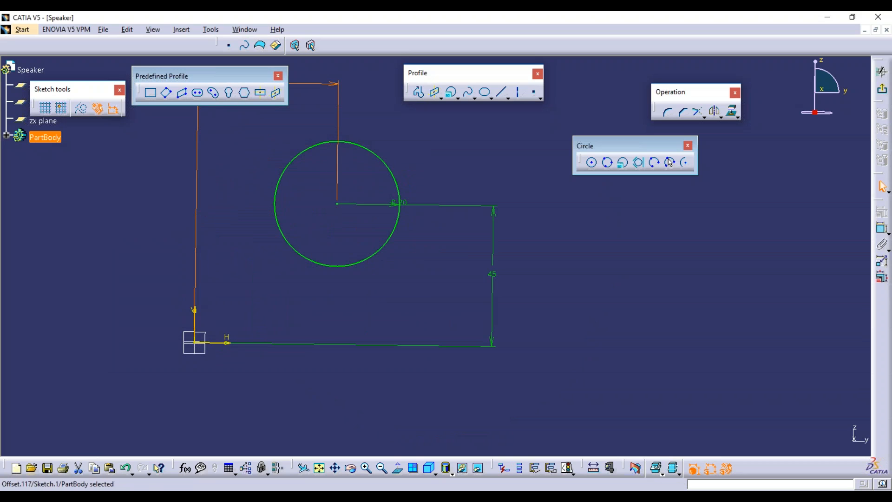
left_click_drag(400, 204, 409, 117)
key("Escape")
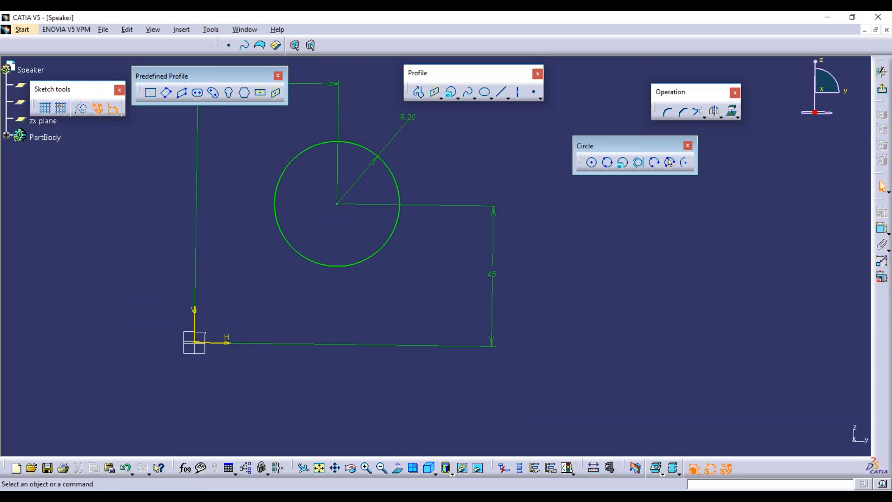
left_click(398, 468)
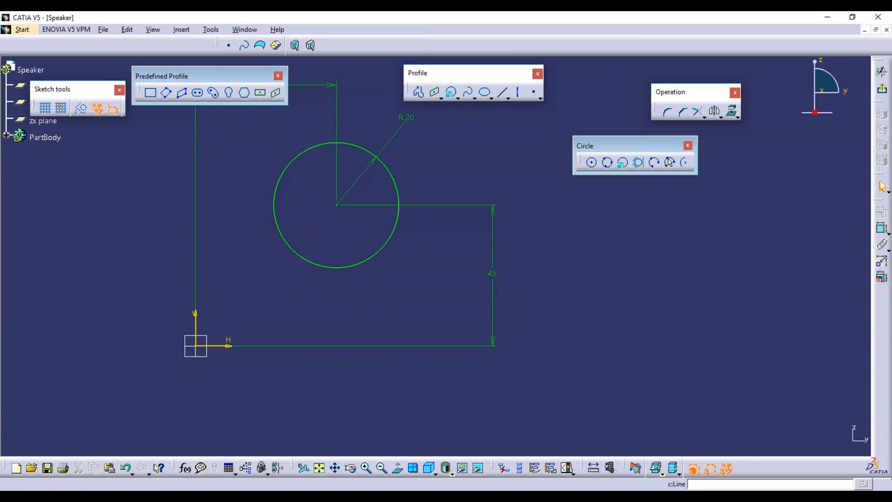
Draw a vertical, a horizontal and a diagonal line right of the circle.
left_click(501, 91)
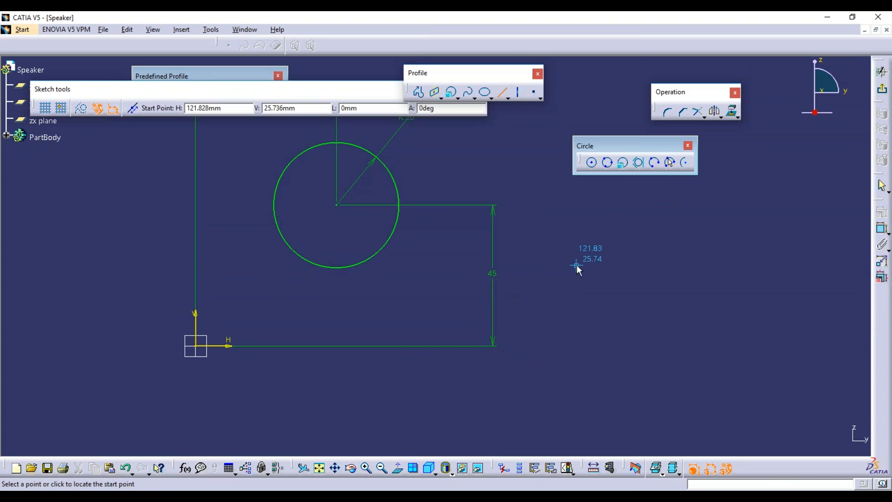
left_click(568, 251)
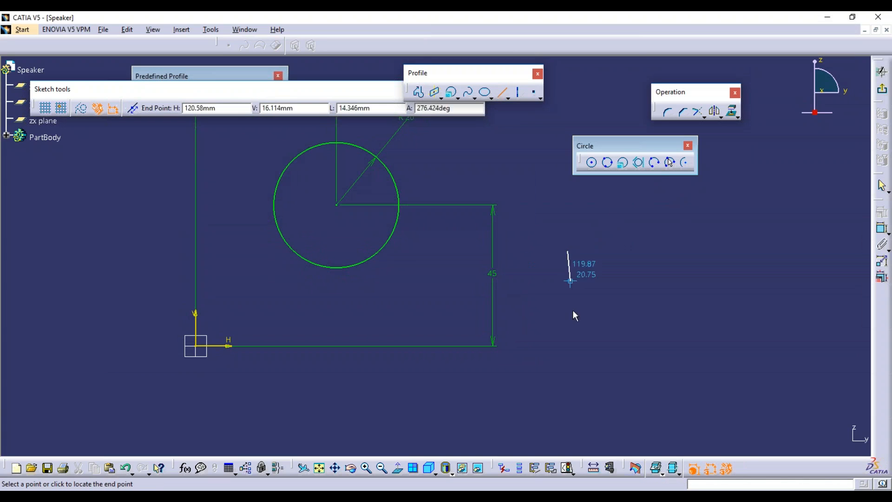
left_click(568, 411)
left_click(501, 91)
left_click(634, 211)
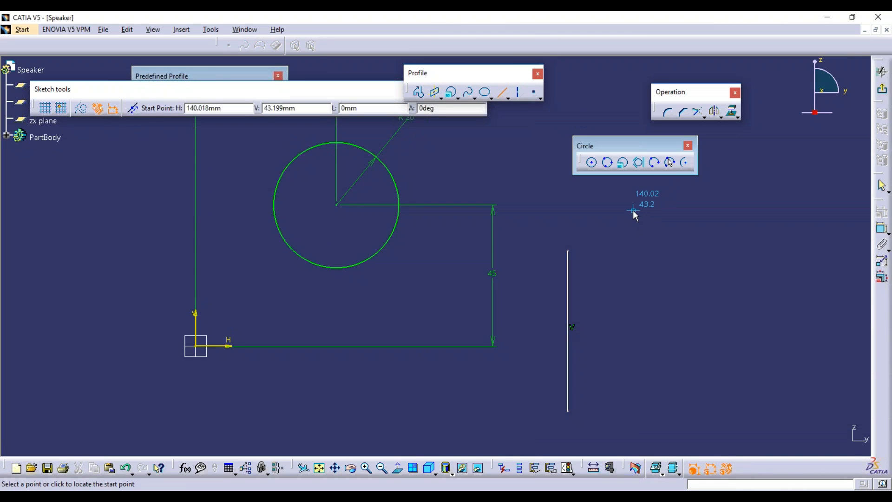
left_click(796, 210)
left_click(501, 91)
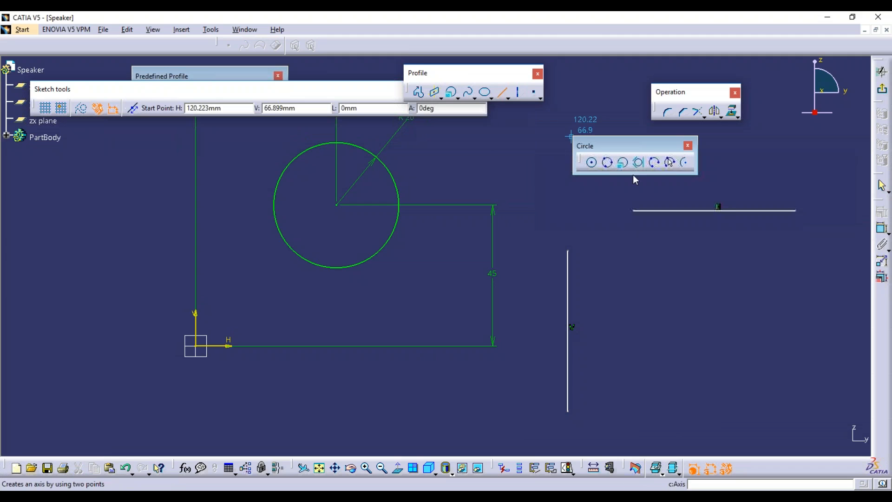
left_click(807, 281)
left_click(695, 419)
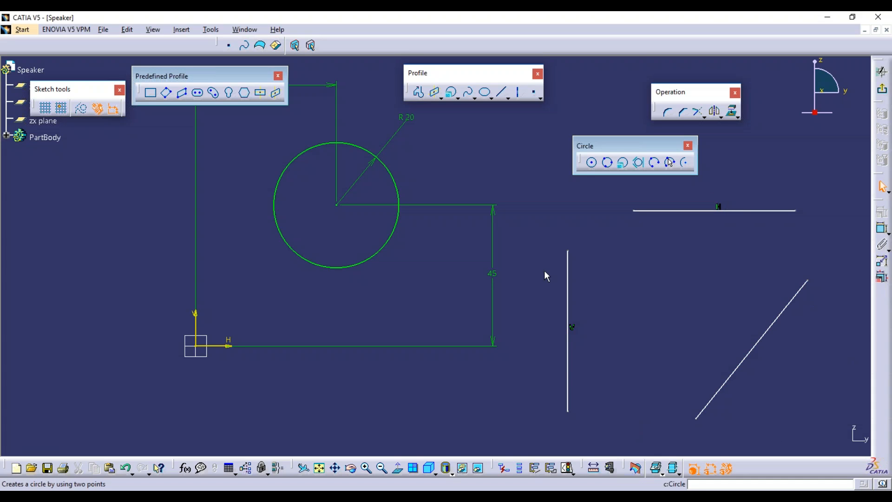
Create a Tri-Tangent Circle touching the horizontal, vertical and diagonal lines.
left_click(640, 165)
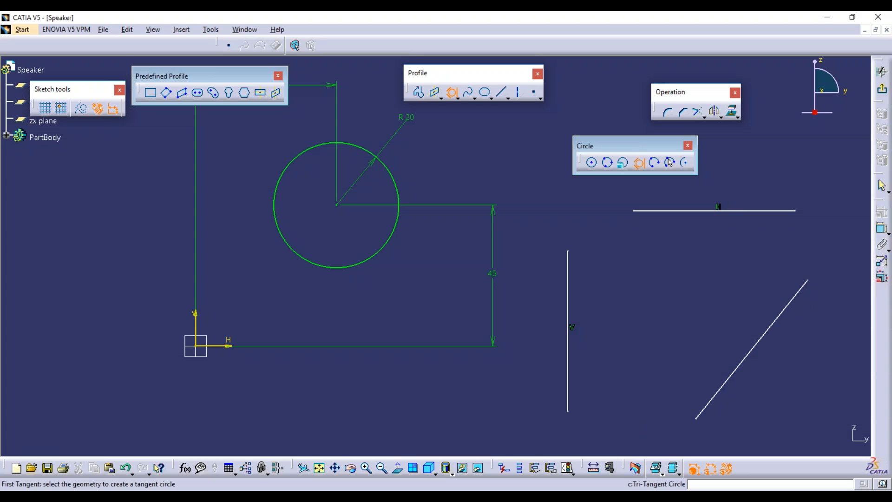
left_click(689, 212)
left_click(572, 292)
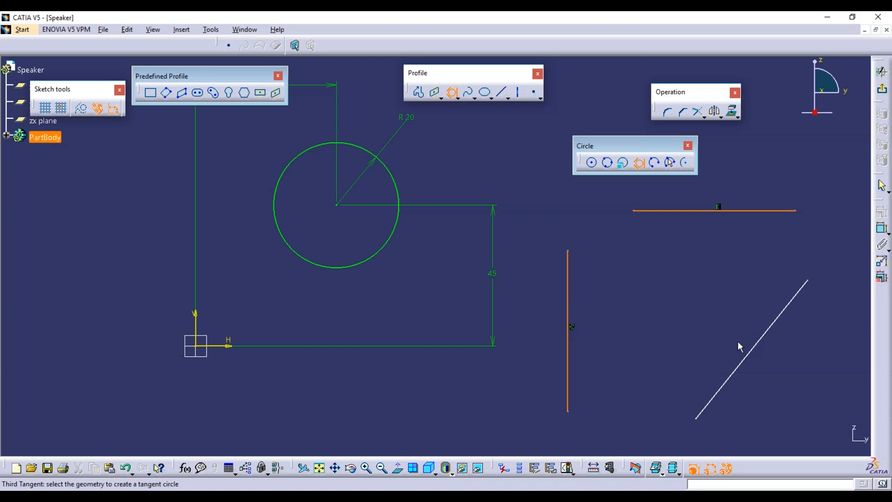
left_click(750, 344)
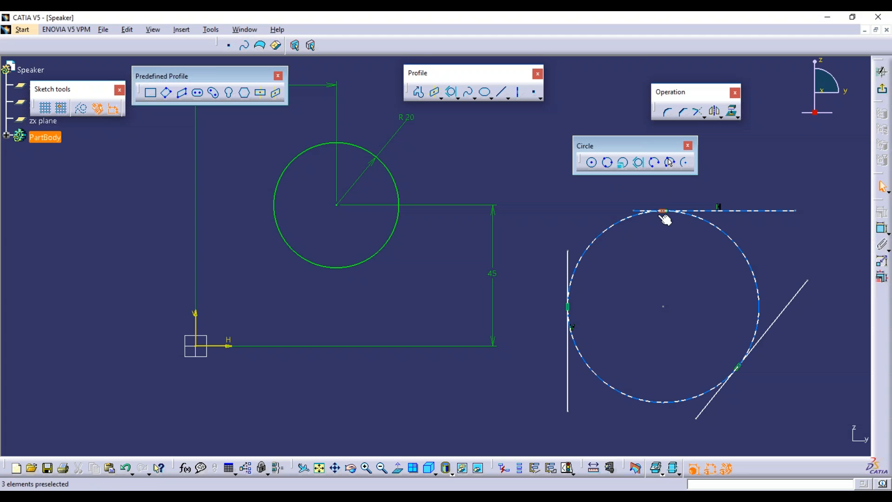
Window-select every sketch element and delete it all.
middle_click_drag(362, 157, 353, 196)
mouse_move(260, 124)
left_mouse_down()
mouse_move(684, 328)
mouse_move(751, 411)
mouse_move(743, 407)
left_mouse_up()
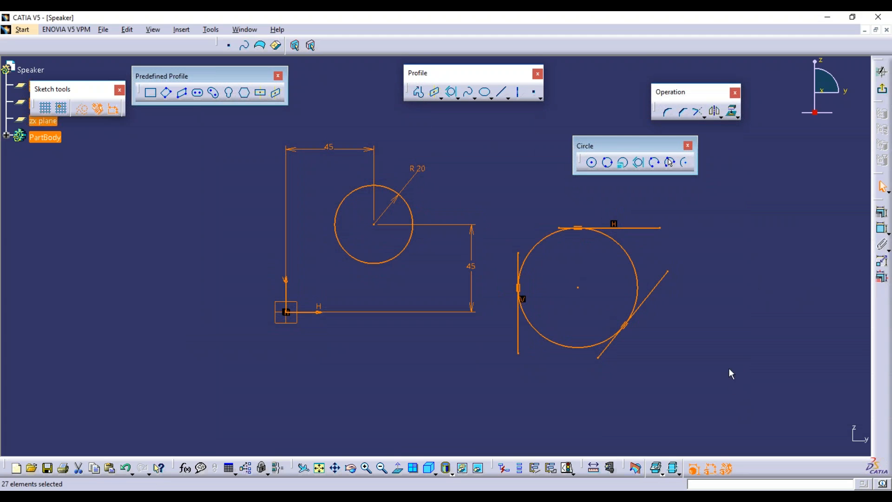
key("Delete")
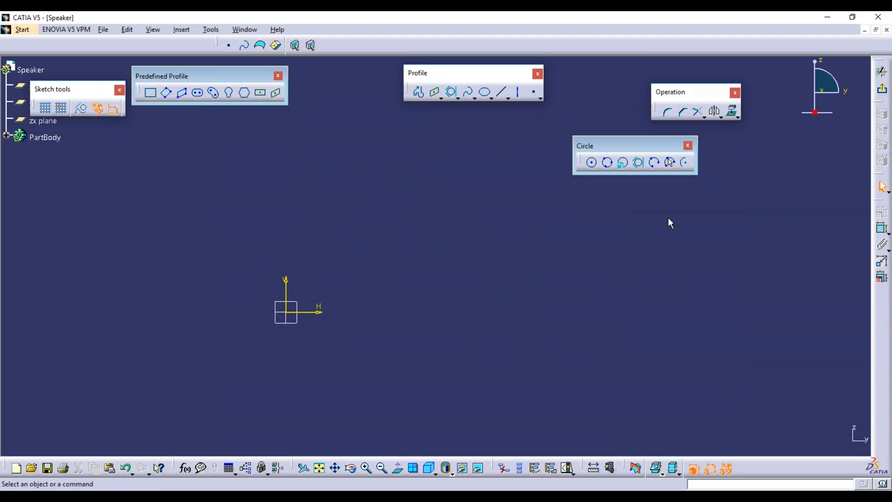
Draw a Three Point Arc just right of the origin.
left_click(656, 165)
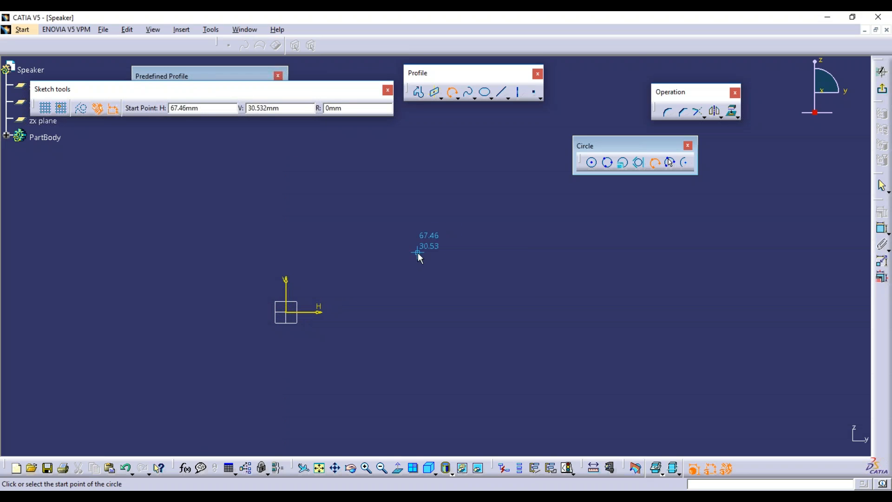
left_click(377, 311)
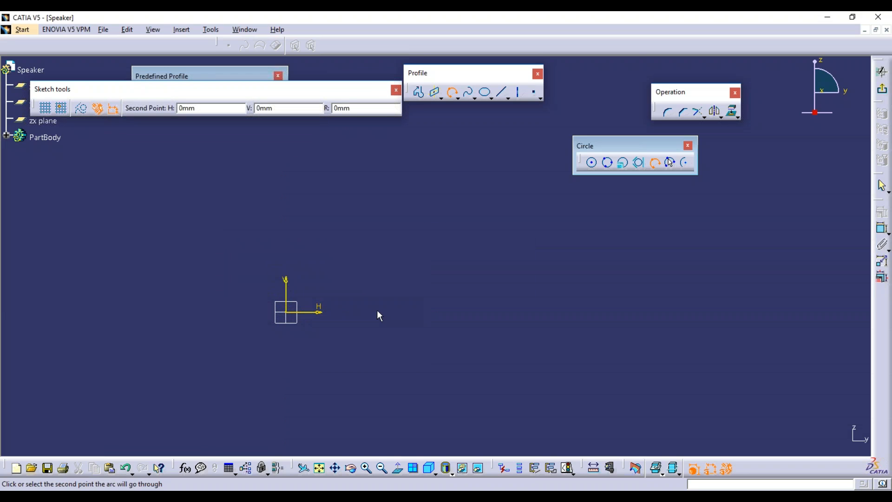
left_click(578, 309)
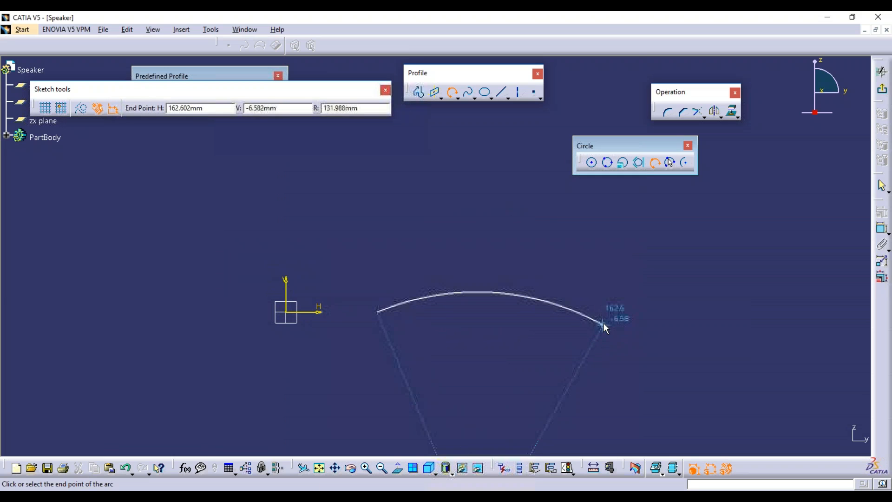
left_click(601, 327)
scroll(516, 260, "down", 2)
middle_click_drag(551, 278, 550, 244)
left_click(550, 244)
Draw a second Three Point Arc further to the right.
left_click(655, 164)
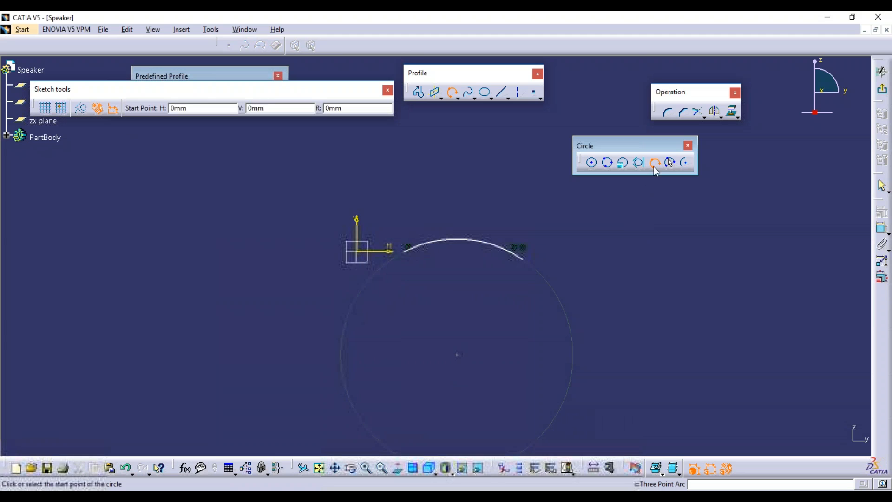
left_click(656, 358)
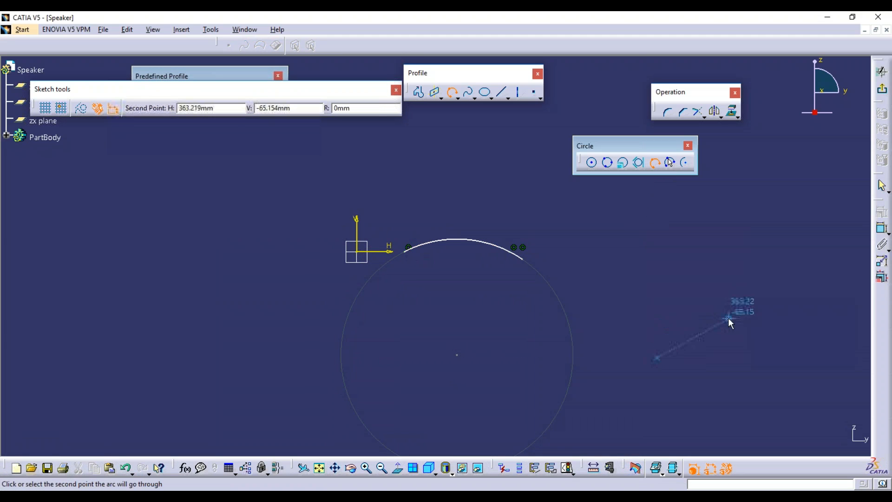
left_click(699, 282)
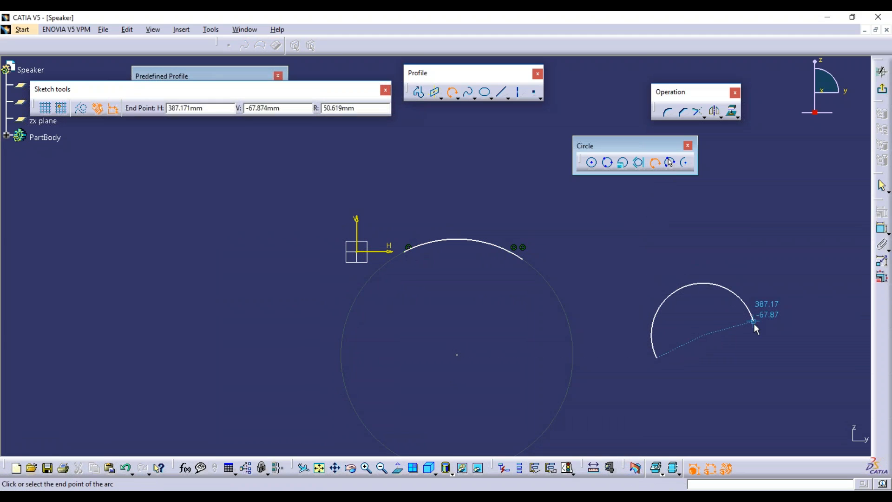
left_click(753, 354)
Window-select both arcs with their points and delete them.
left_click(671, 393)
left_click_drag(392, 222, 862, 398)
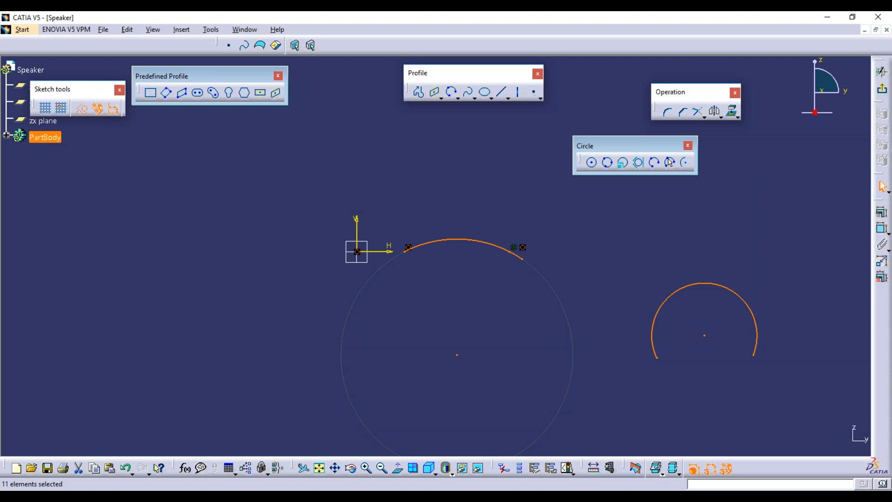
key("Delete")
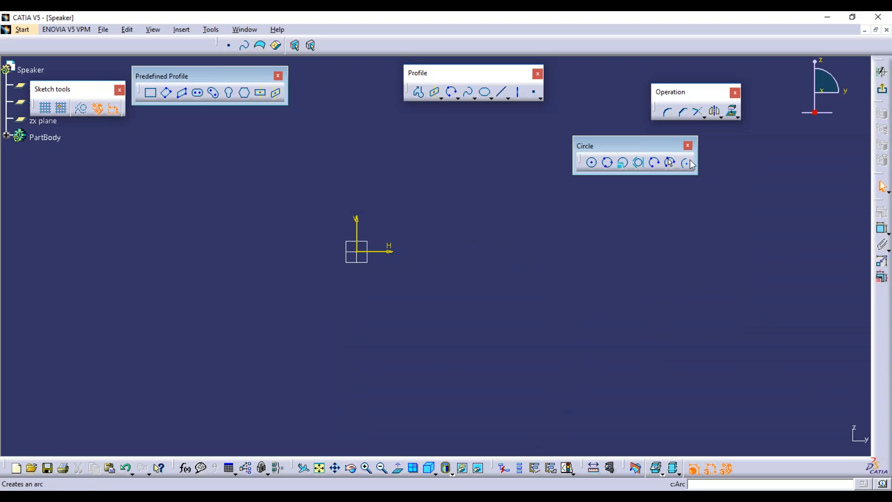
Draw a centre-based arc of about 55.7 mm radius, from top point to bottom point.
left_click(691, 162)
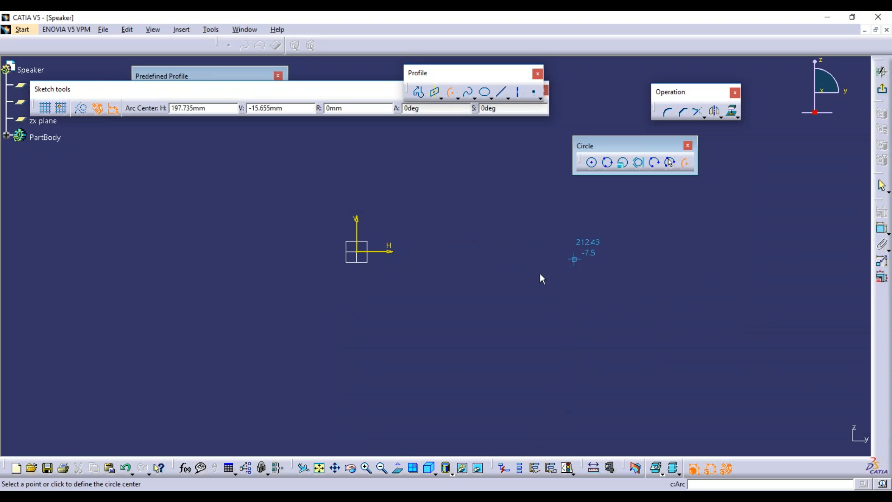
left_click(521, 296)
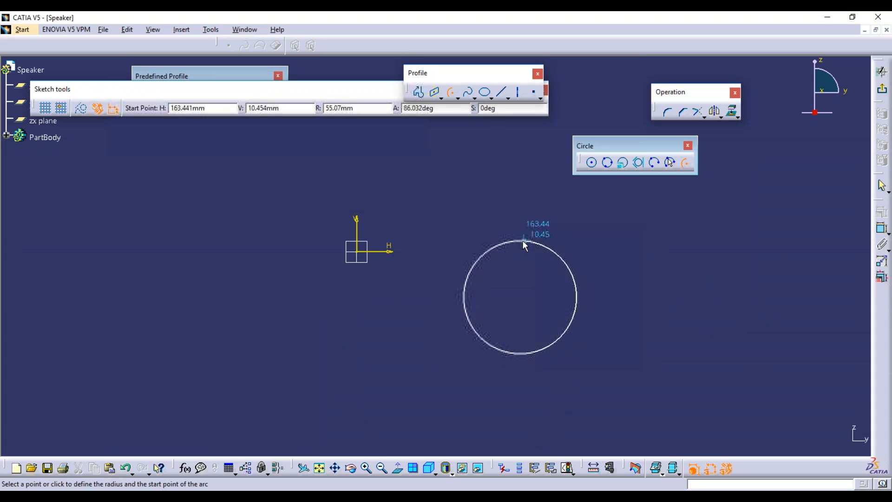
left_click(515, 241)
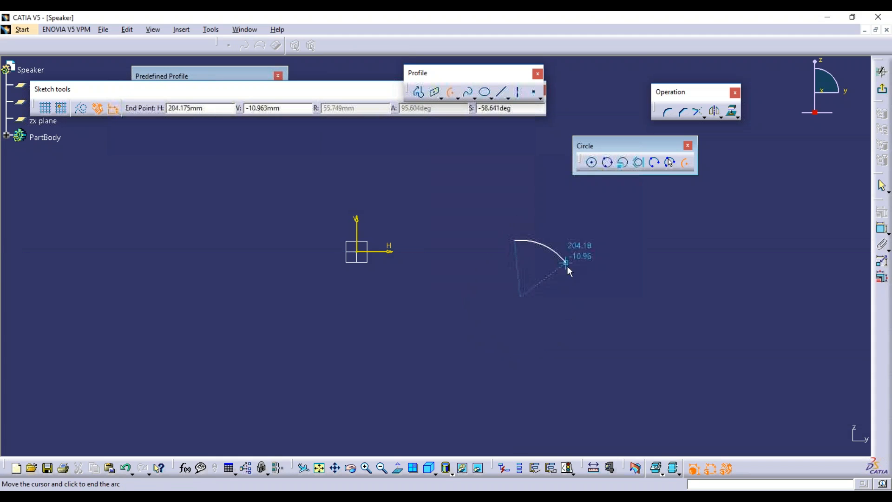
left_click(530, 349)
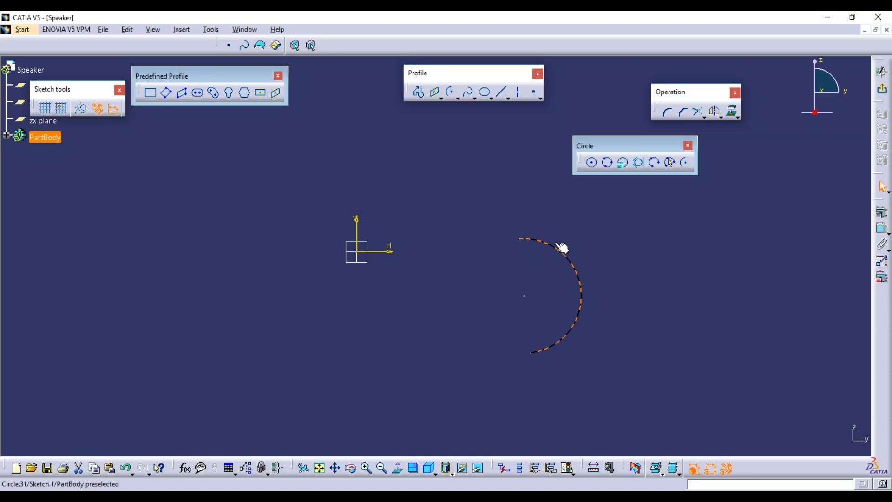
Delete the arc and tear off the Spline flyout as a floating toolbar.
key("Delete")
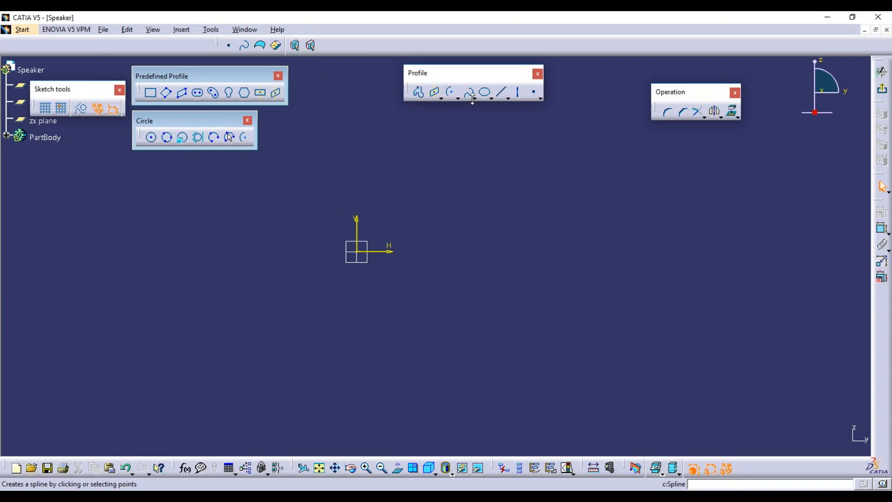
left_click(475, 99)
left_click_drag(475, 108, 365, 129)
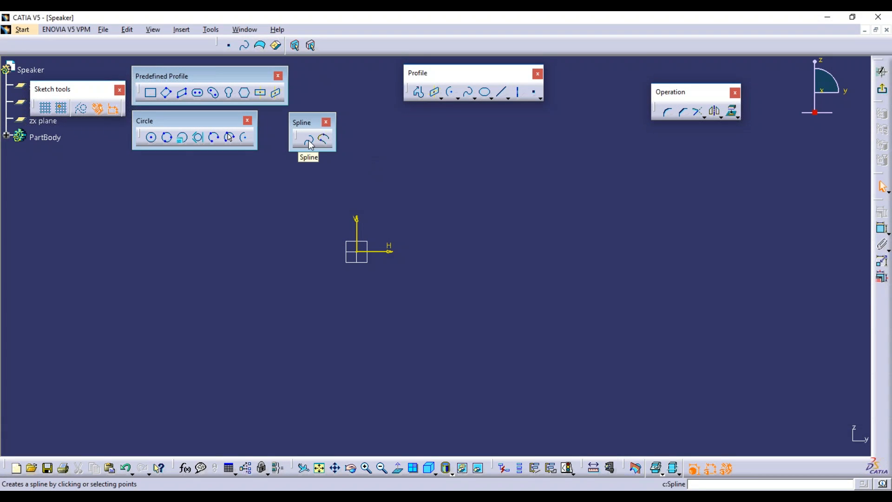
Sketch a wavy spline through six control points, double-clicking to finish.
left_click(309, 140)
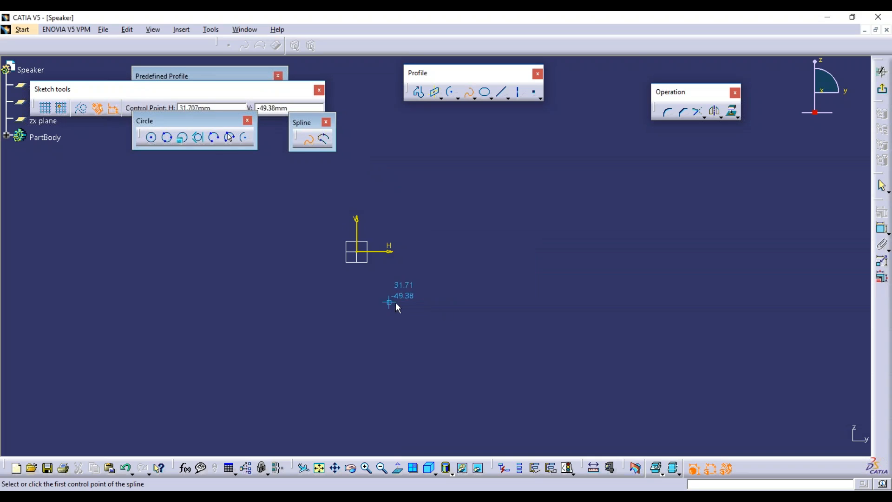
left_click(422, 294)
left_click(501, 231)
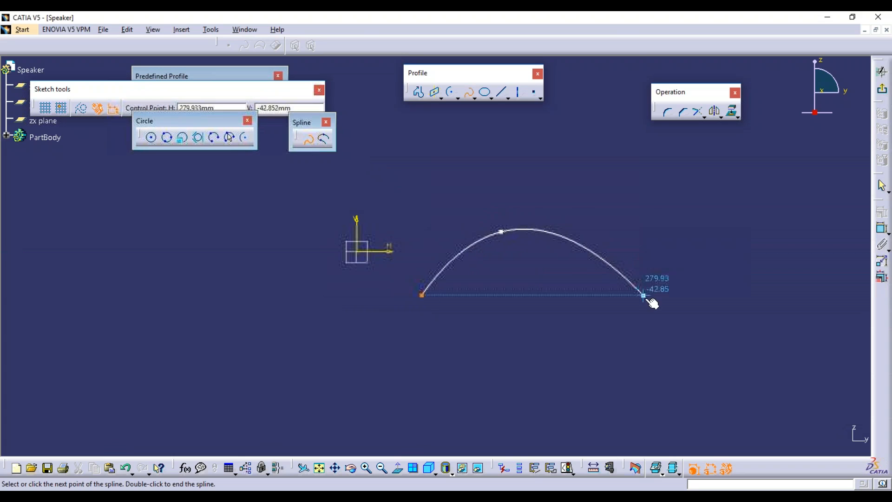
left_click(681, 371)
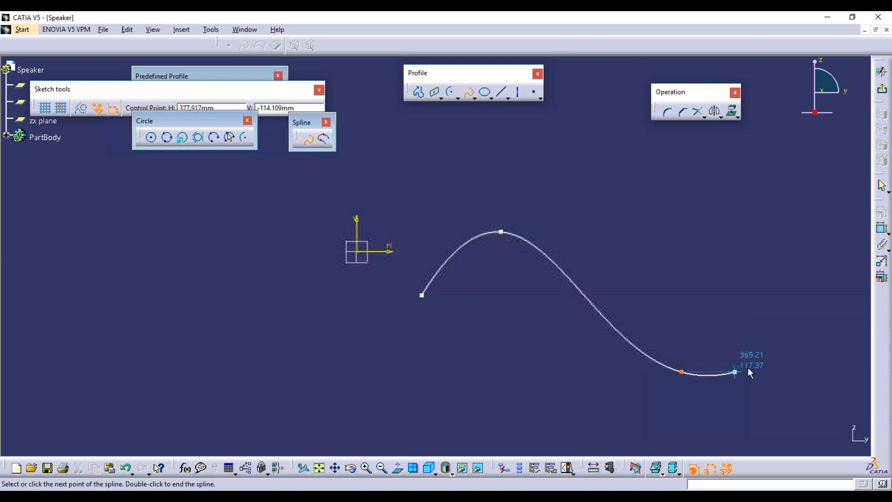
left_click(809, 277)
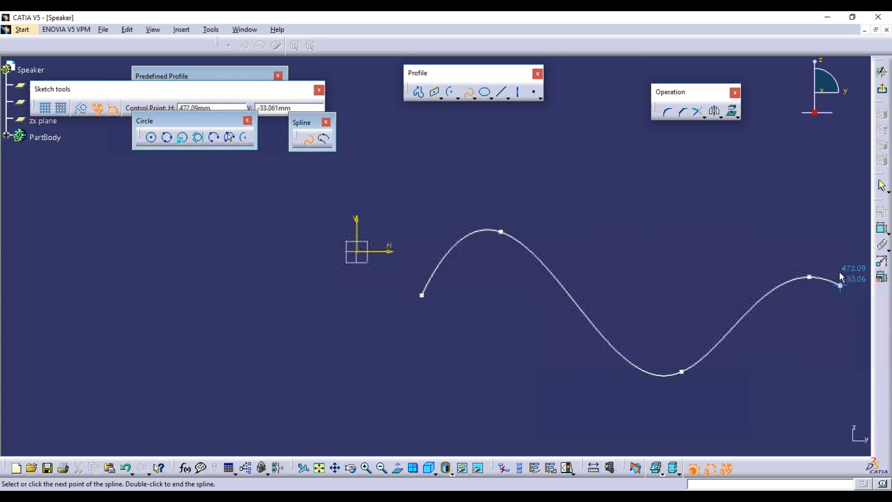
left_click(856, 241)
left_click(853, 307)
double_click(856, 328)
Remove the control point near the spline's right end, then delete the whole spline.
left_click(766, 430)
left_click(854, 307)
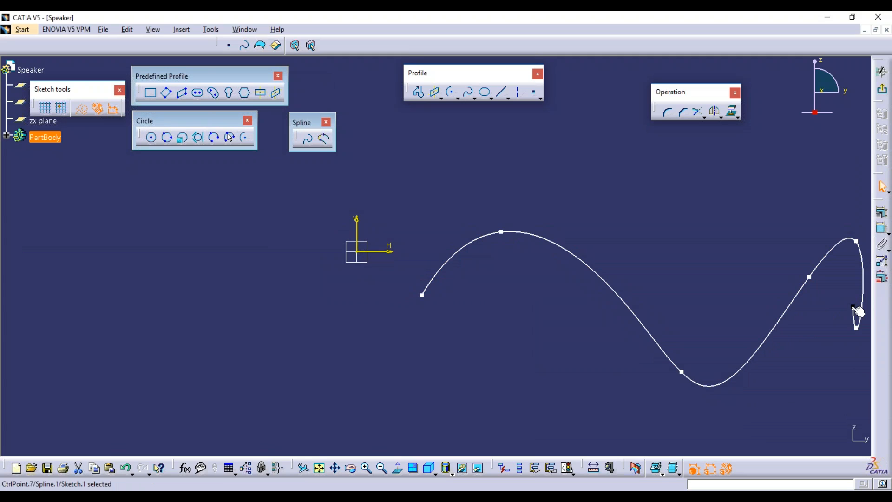
key("Delete")
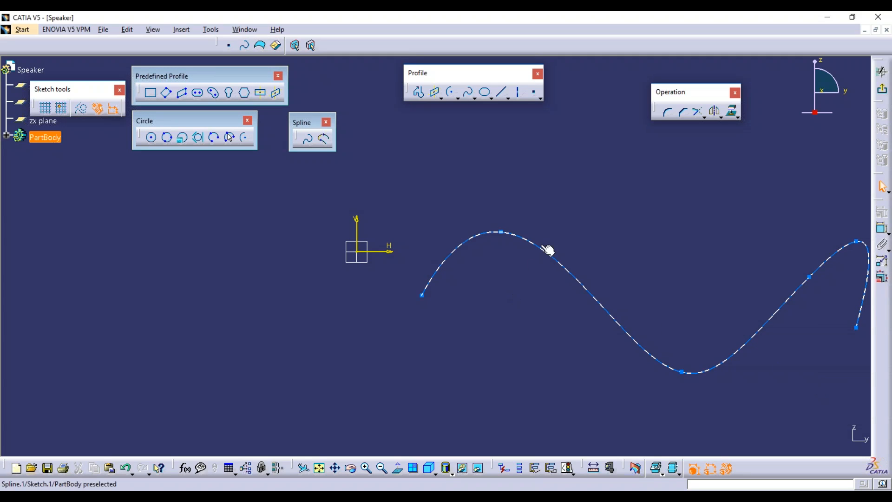
left_click(529, 245)
key("Delete")
left_click(308, 139)
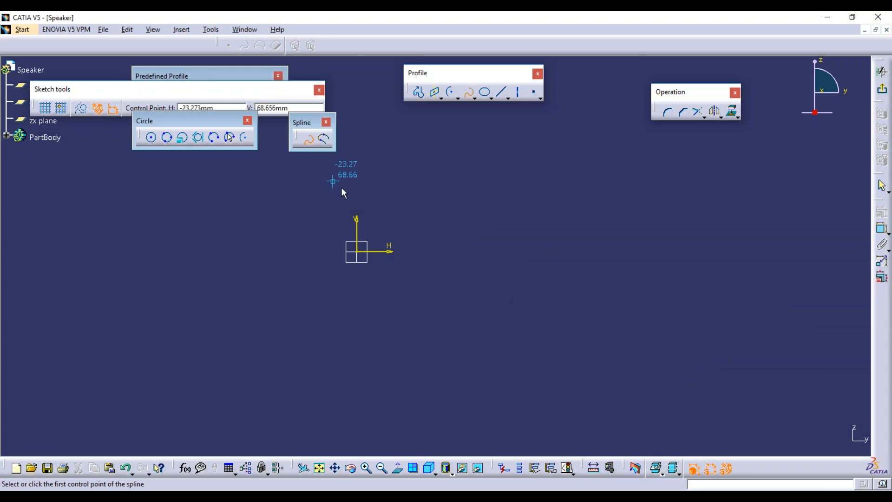
left_click(403, 251)
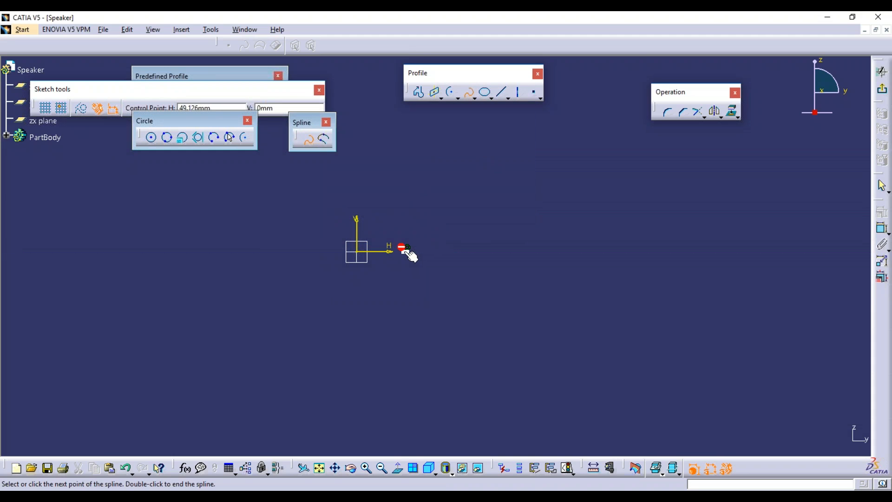
left_click(498, 150)
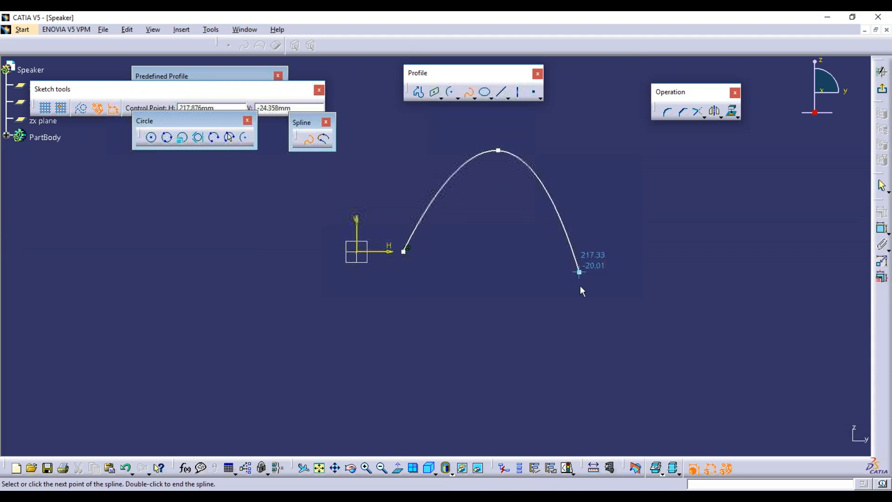
left_click(609, 342)
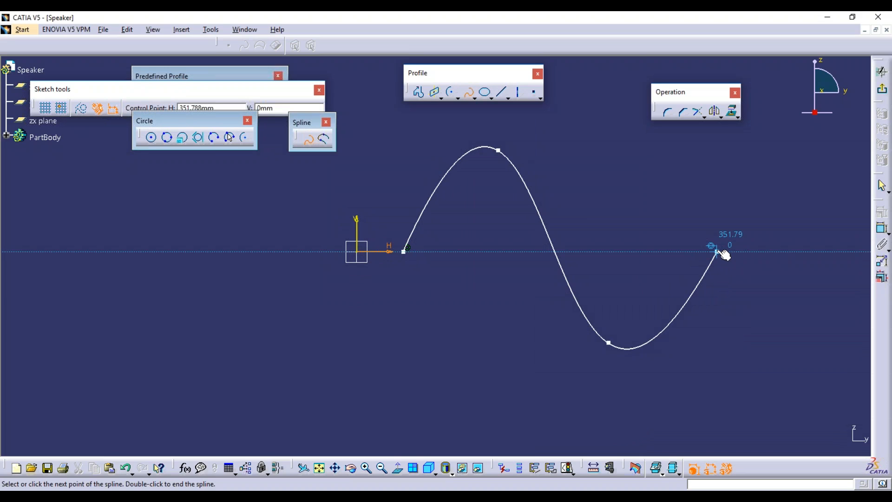
double_click(717, 252)
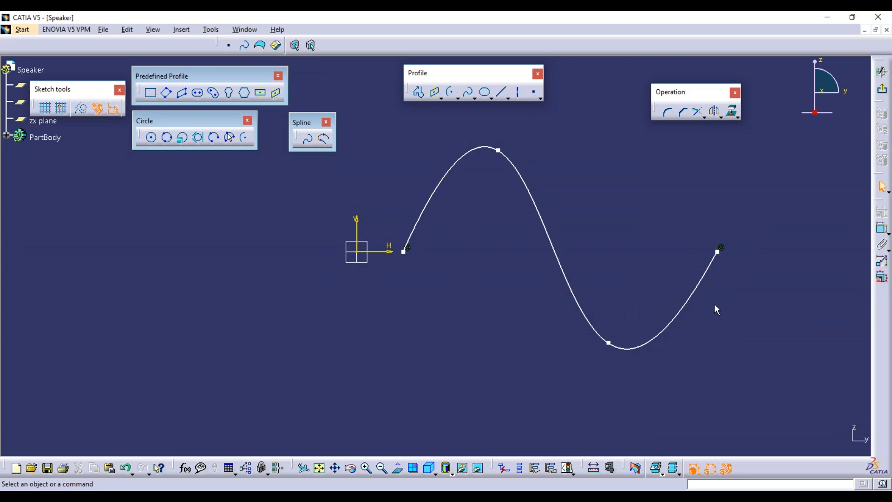
left_click(308, 138)
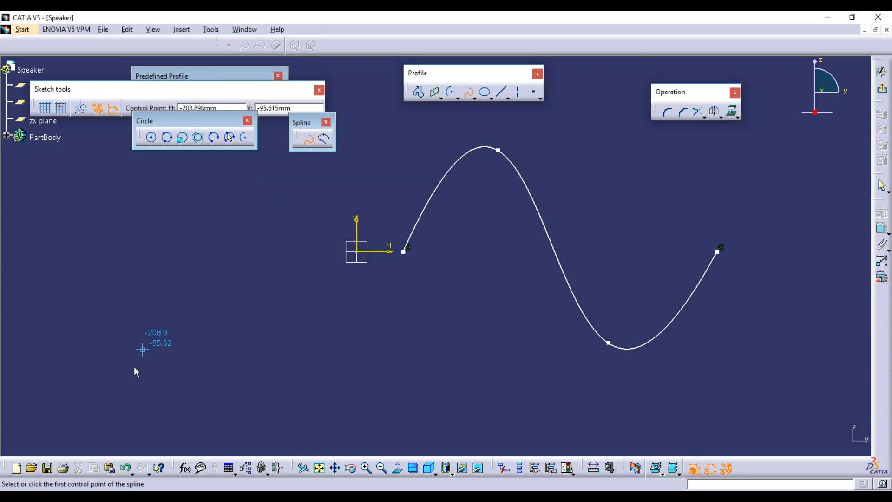
left_click(124, 383)
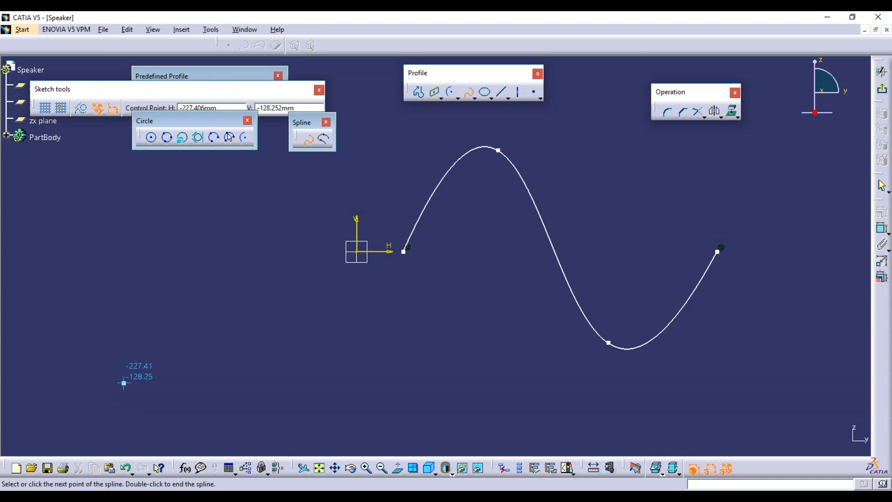
left_click(192, 296)
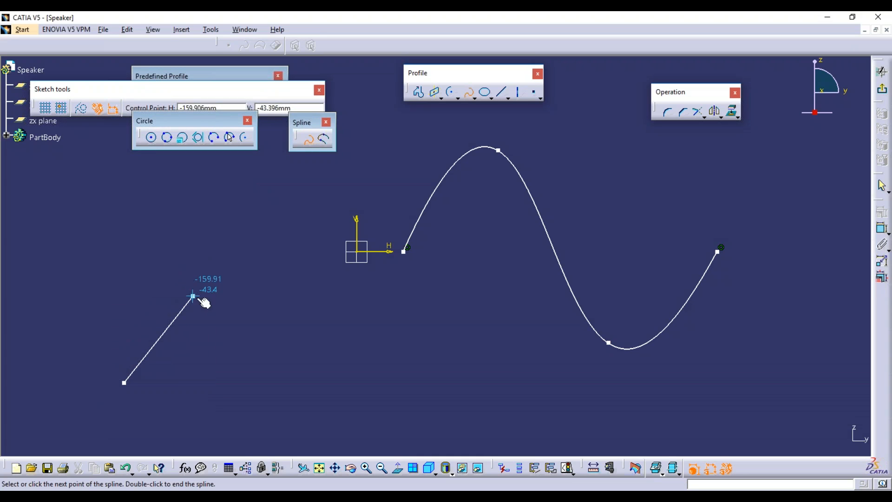
left_click(276, 439)
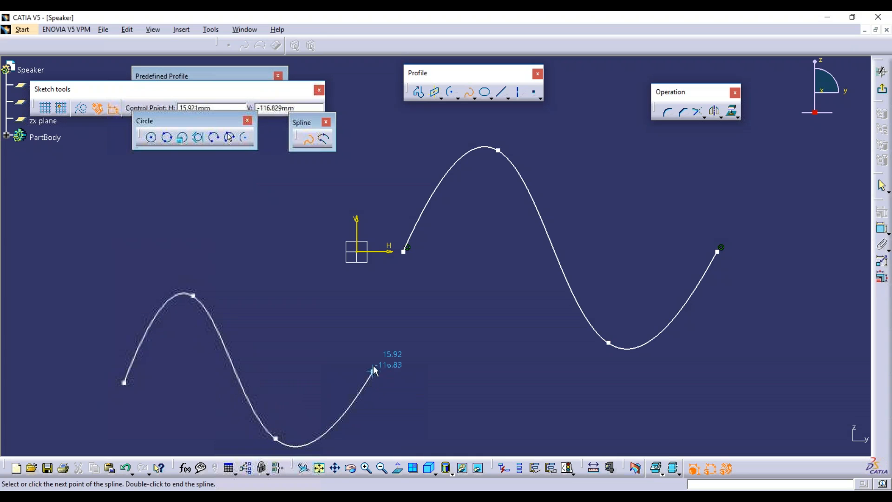
left_click(374, 358)
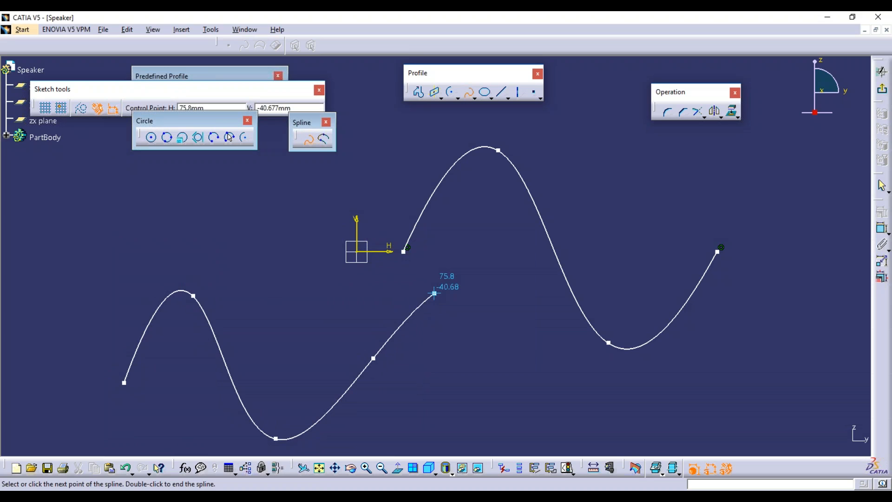
double_click(435, 293)
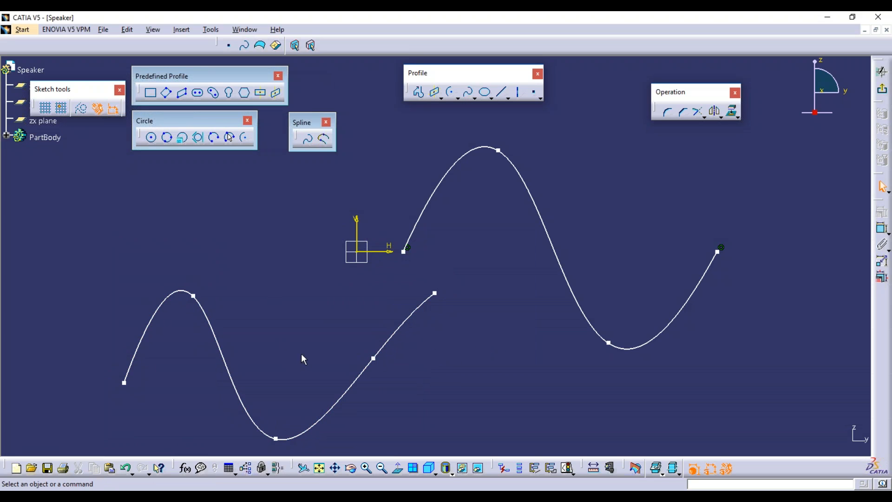
left_click(202, 308)
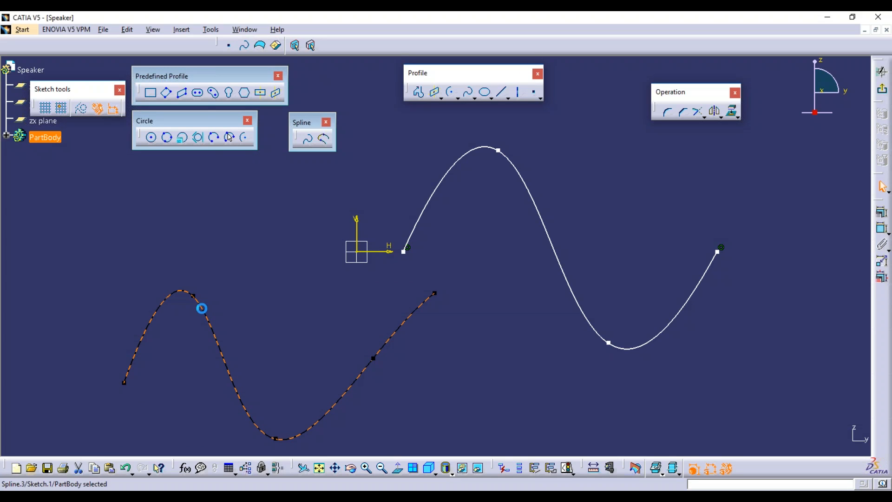
key("Delete")
left_click(454, 175)
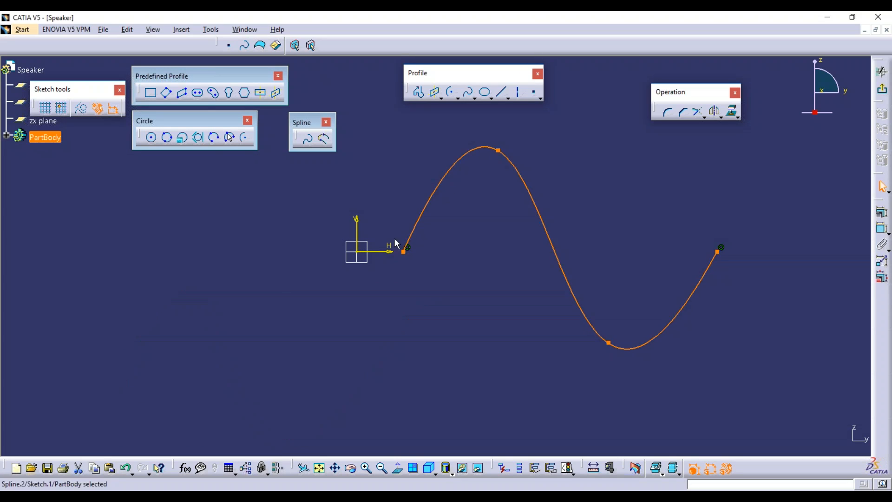
key("Delete")
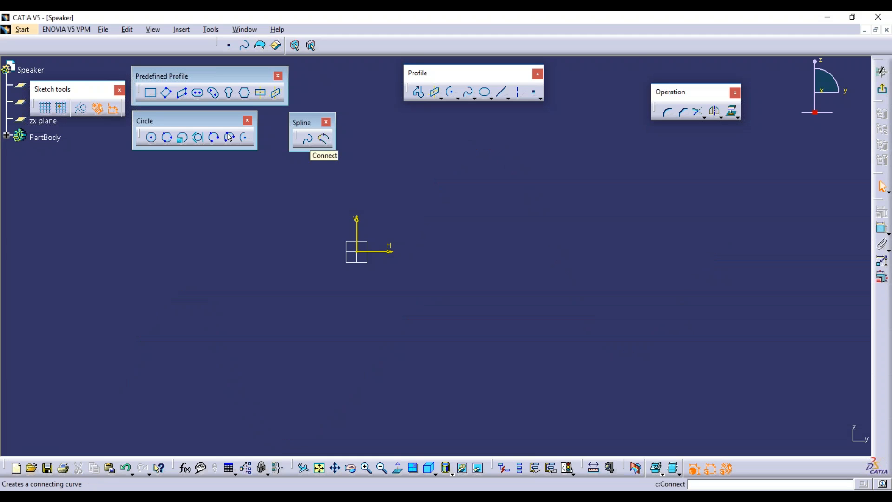
left_click(505, 92)
left_click(485, 212)
left_click(484, 298)
left_click(502, 92)
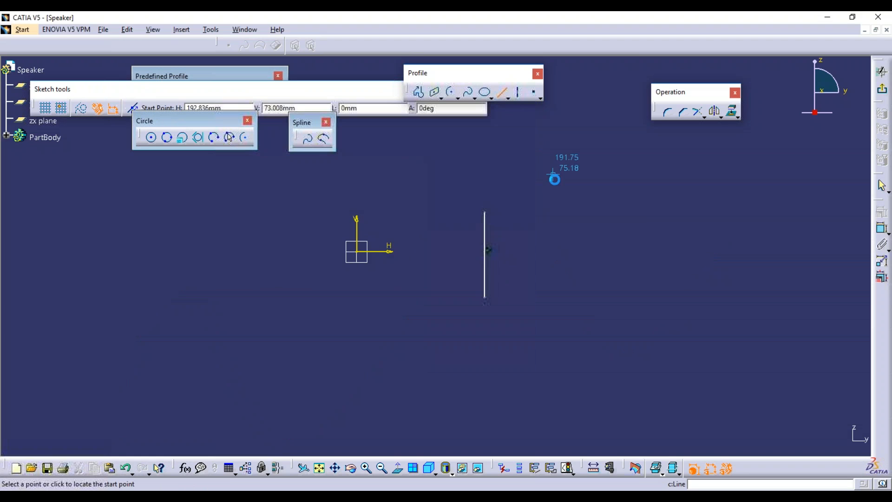
left_click(536, 195)
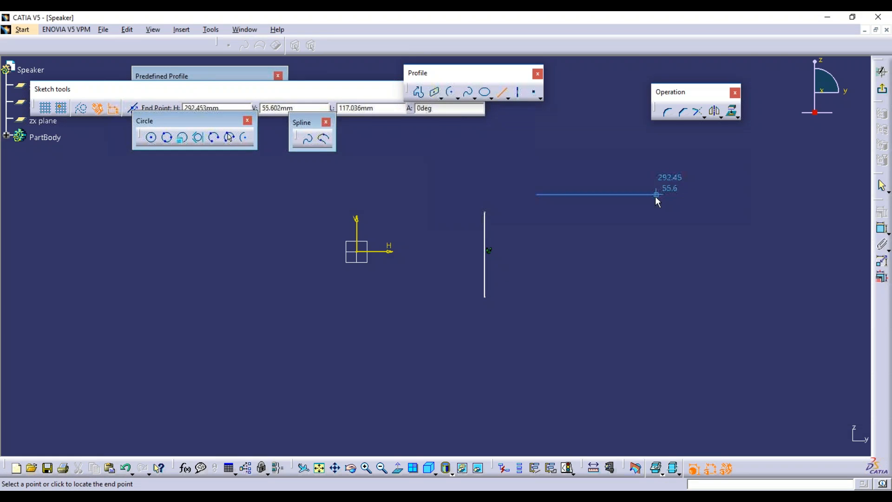
left_click(657, 194)
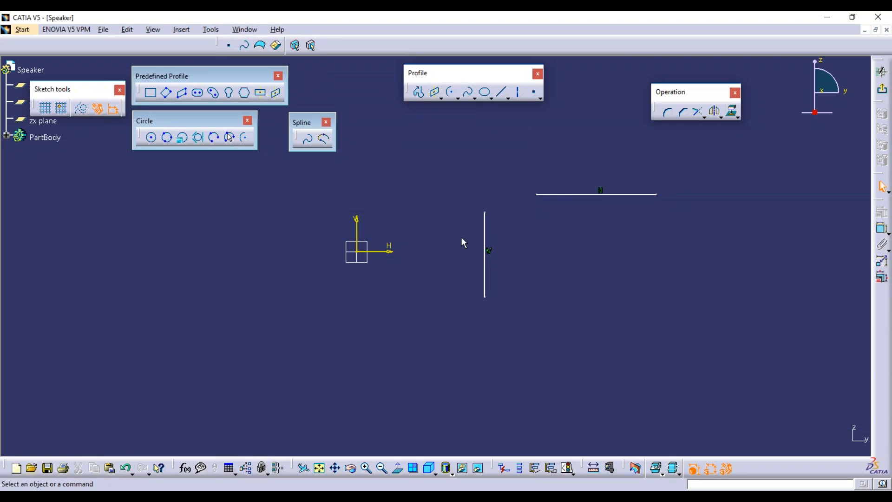
left_click_drag(565, 193, 563, 173)
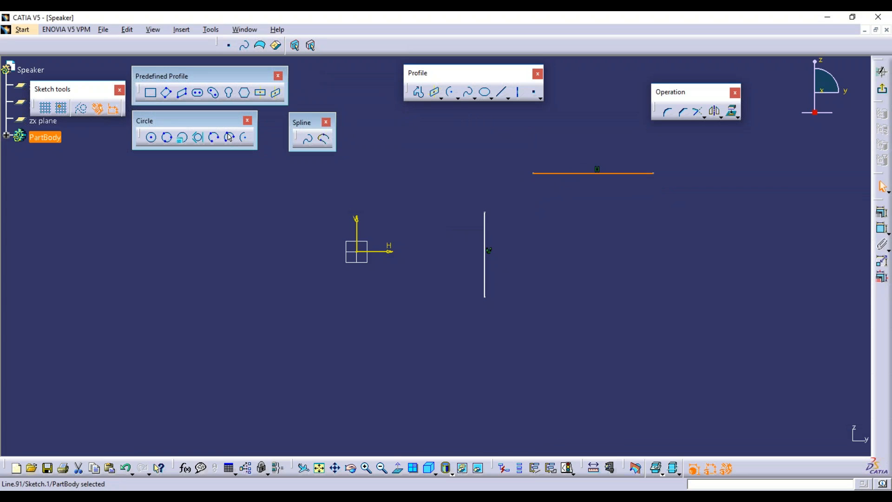
left_click(325, 140)
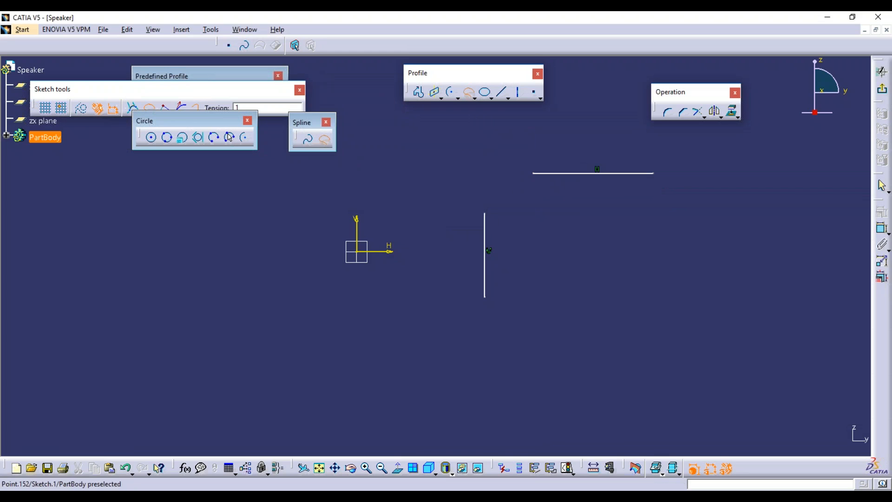
left_click(485, 212)
left_click(539, 175)
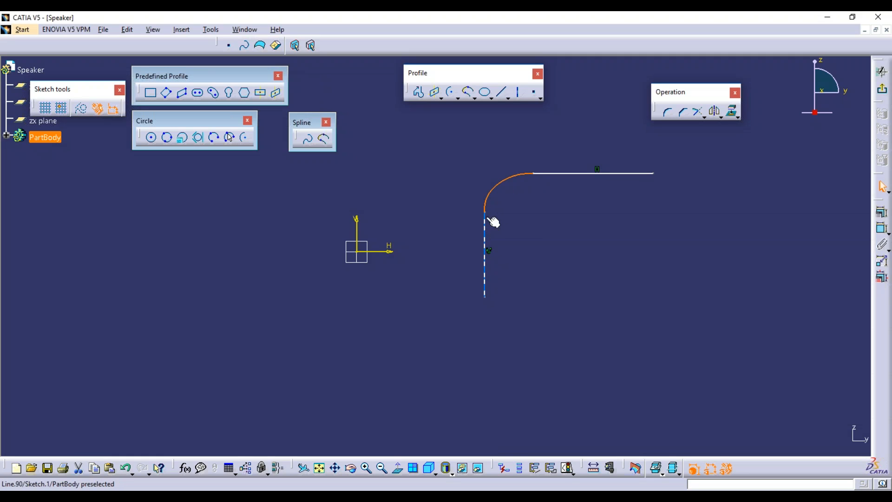
left_click(565, 215)
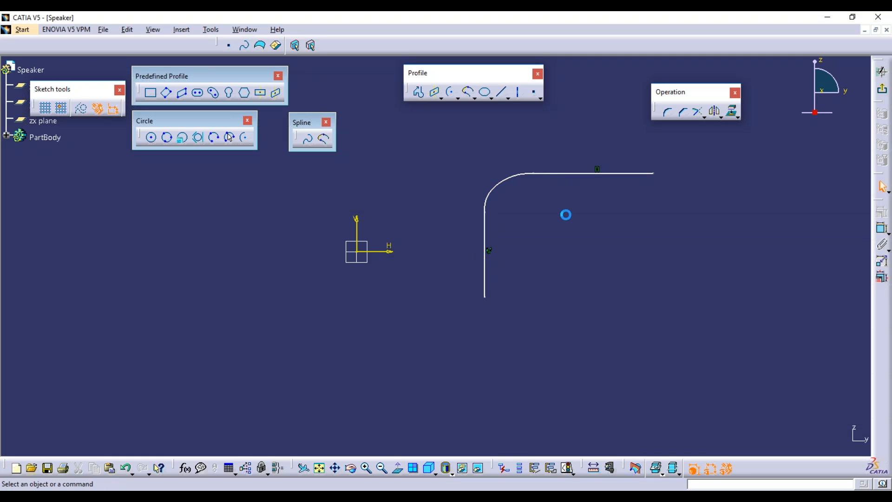
left_click(565, 173)
left_click(484, 239)
left_click(490, 241)
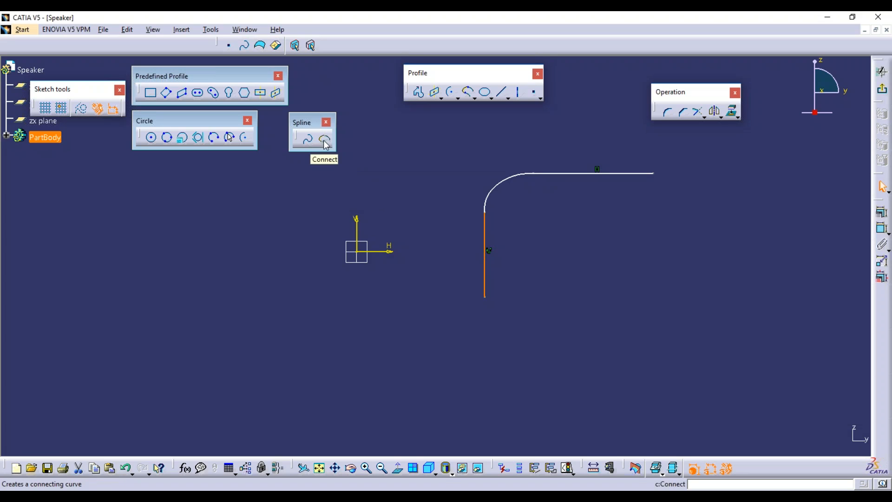
left_click(498, 185)
key("Delete")
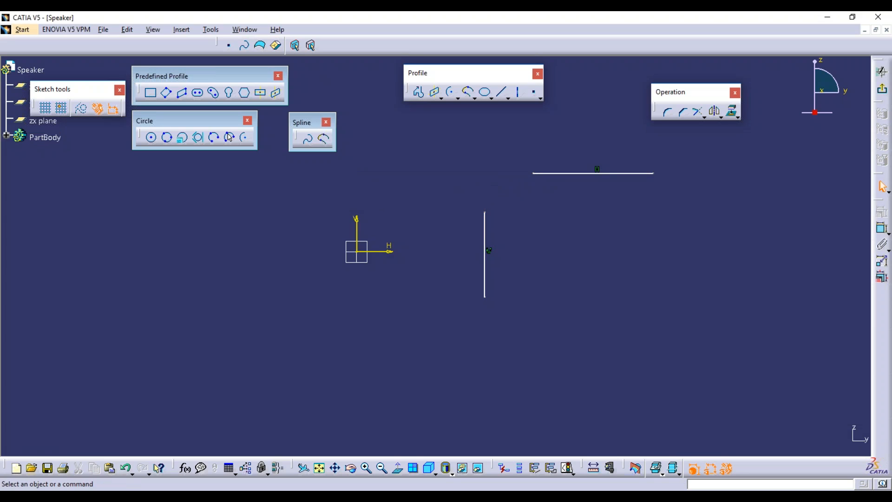
left_click_drag(454, 139, 794, 343)
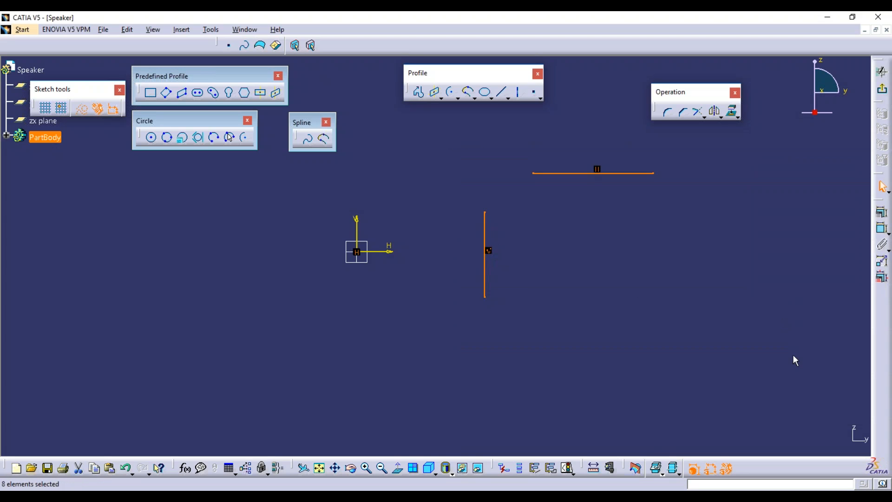
key("Delete")
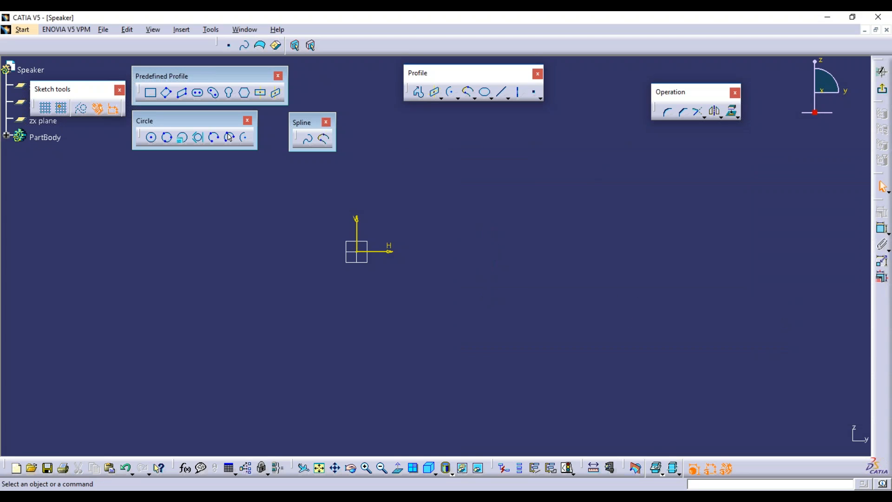
Tear off the Ellipse flyout as a floating Conic toolbar and pick the Ellipse tool.
left_click(490, 101)
left_click_drag(354, 140, 353, 145)
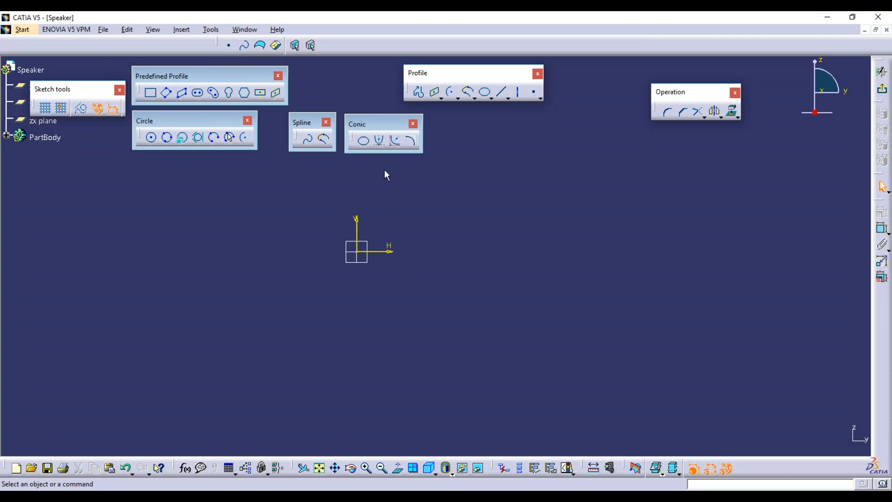
left_click(363, 141)
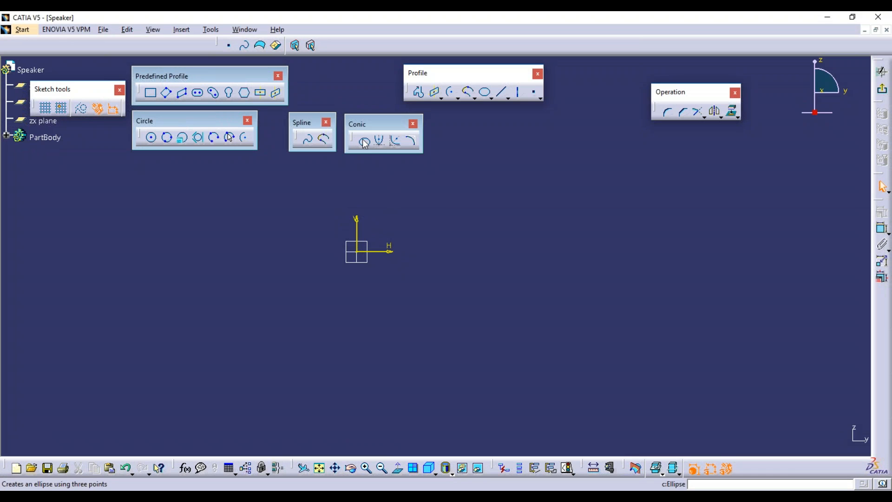
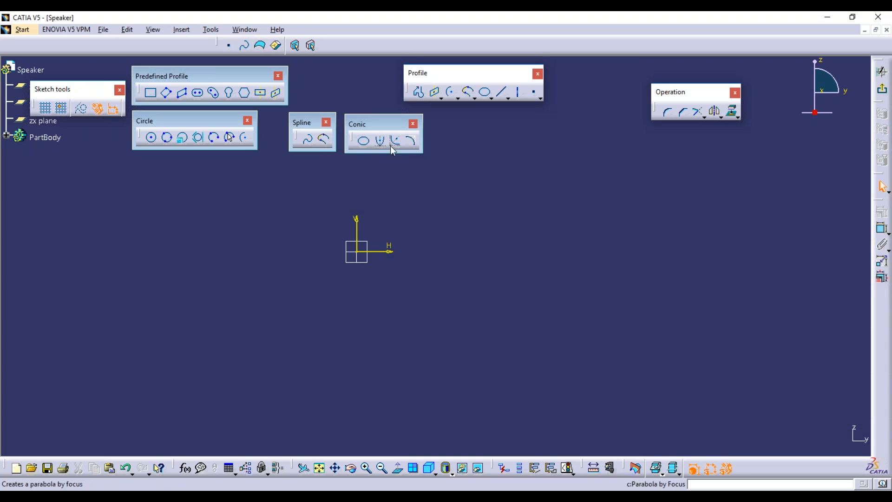
Draw an ellipse with a vertical major axis right of the origin, then delete it.
left_click(365, 142)
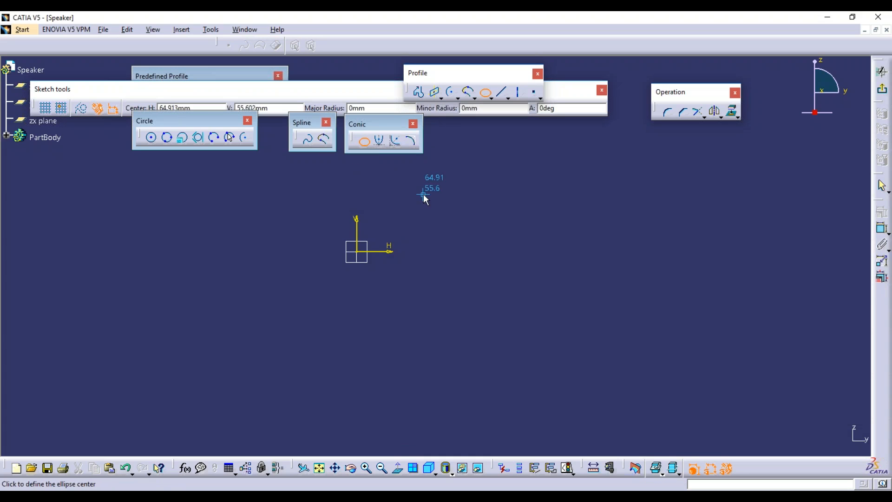
left_click(480, 255)
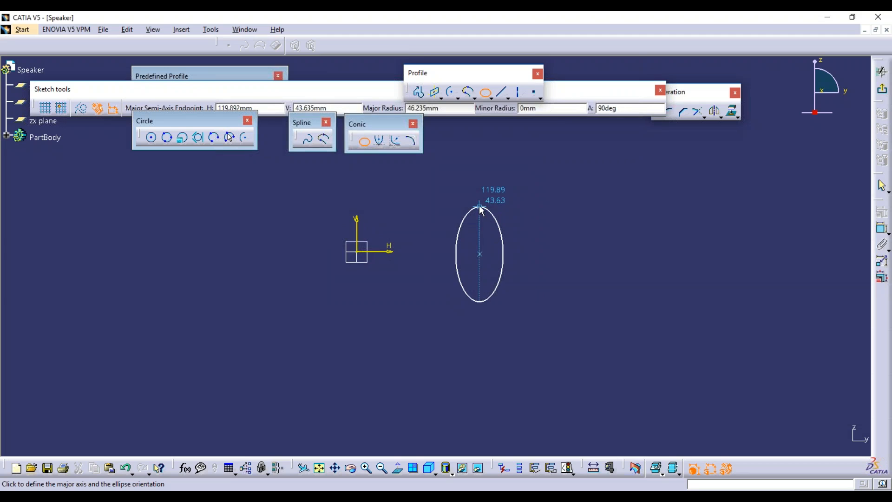
left_click(481, 196)
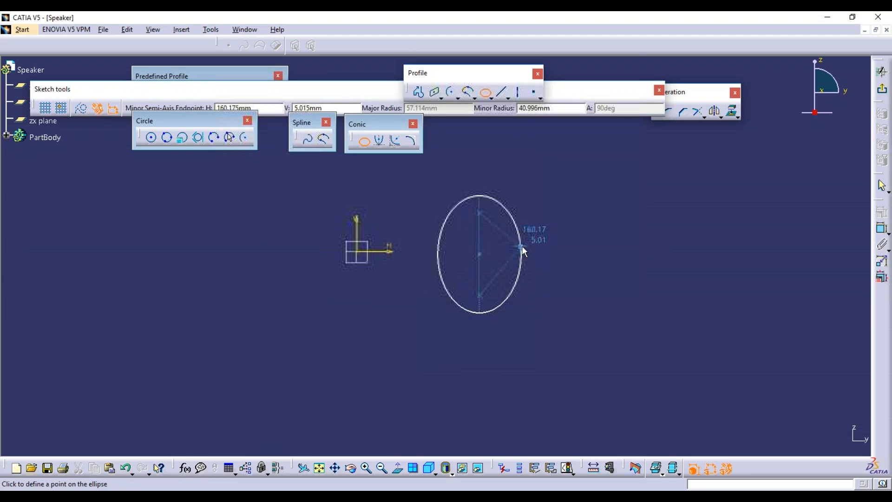
left_click(527, 251)
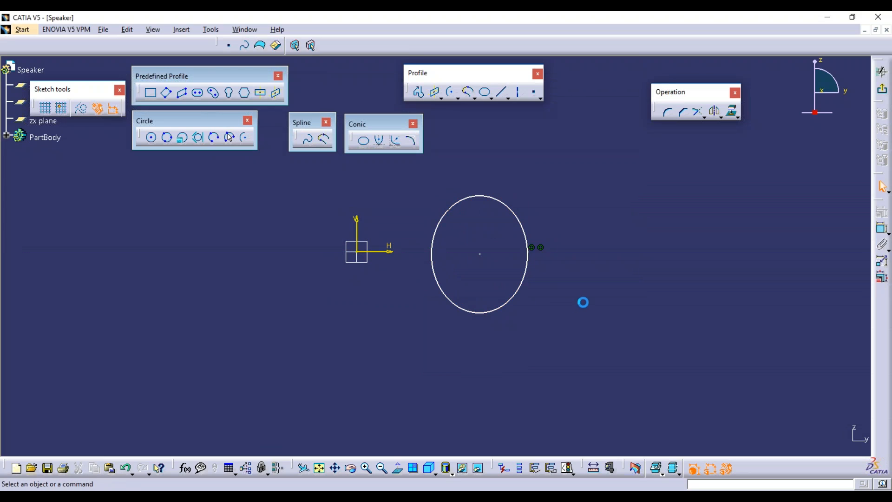
left_click_drag(410, 181, 599, 358)
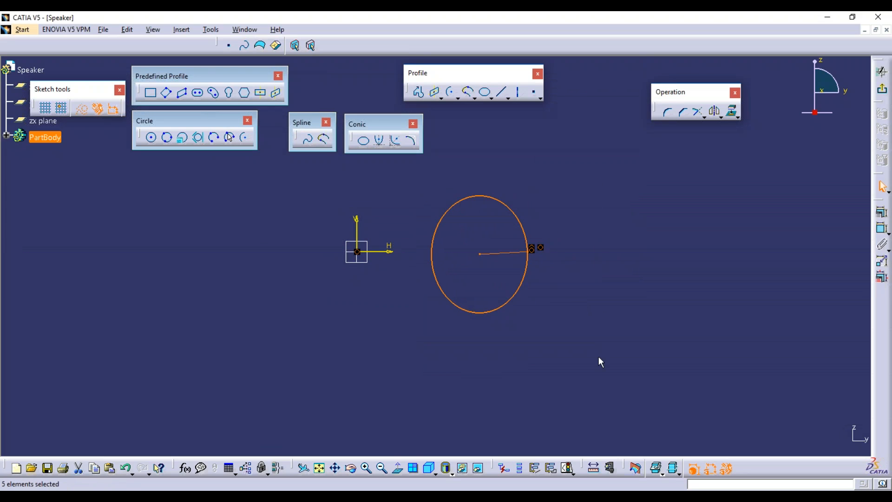
key("Delete")
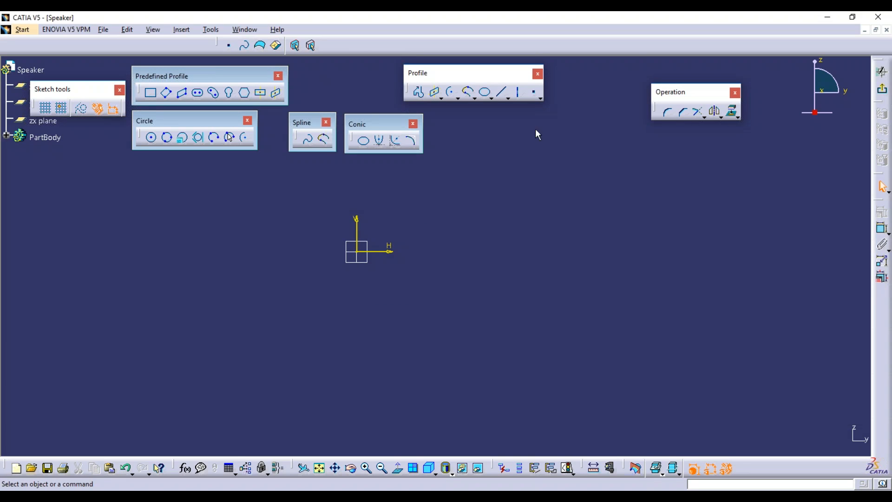
Detach the Line toolbar and draw a vertical line downward just right of the origin.
left_click(509, 96)
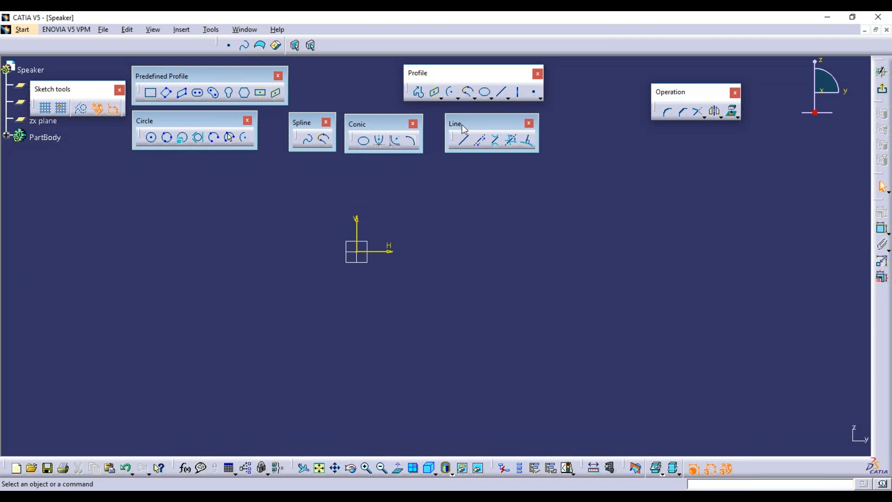
left_click_drag(463, 129, 456, 138)
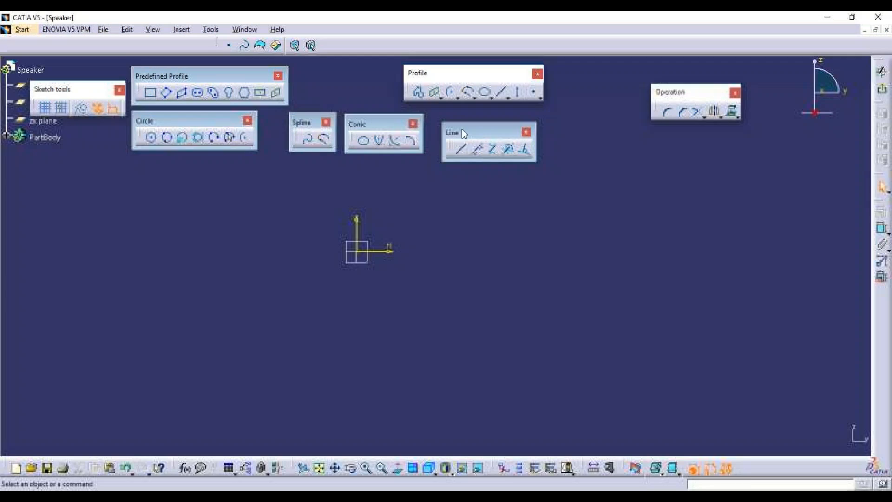
left_click(465, 155)
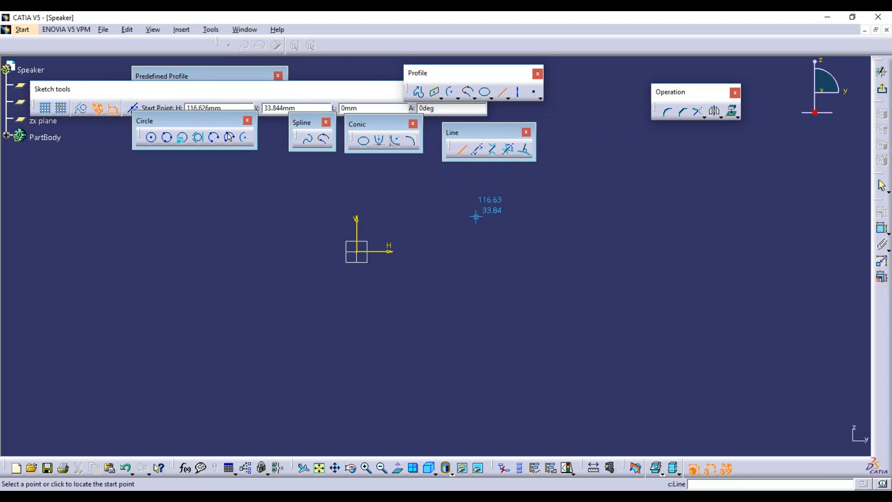
left_click(448, 226)
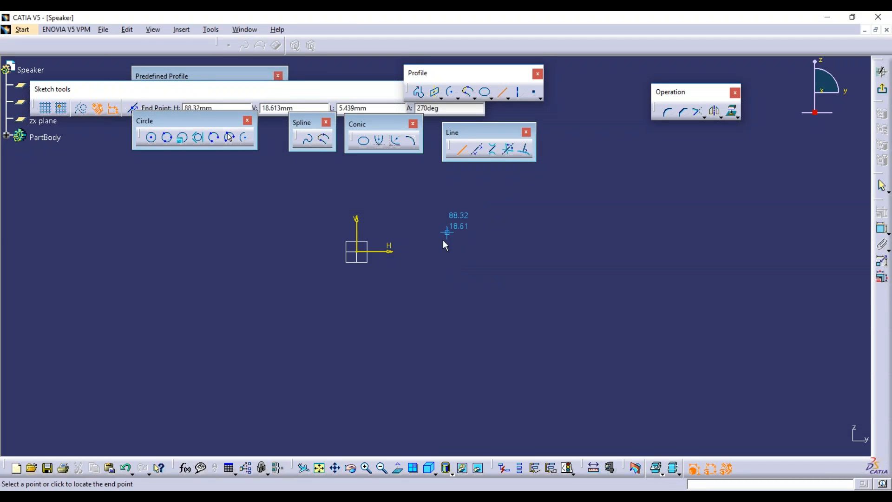
left_click(447, 372)
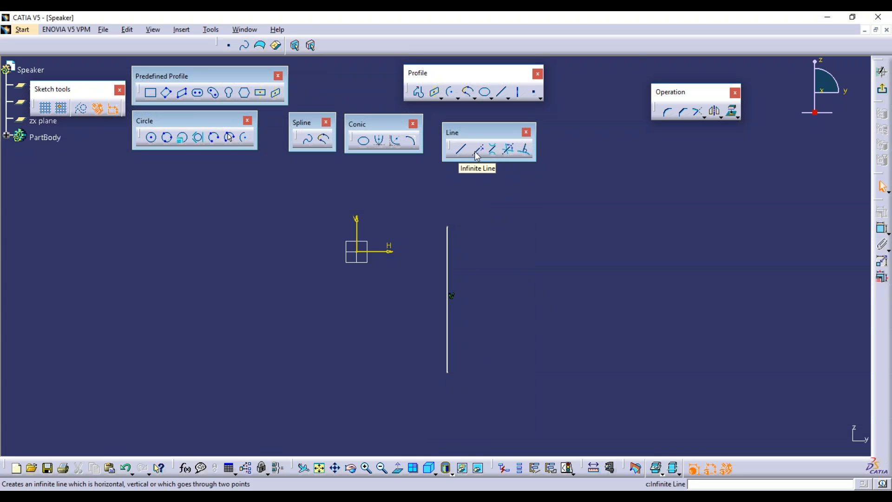
Add a horizontal infinite line at the vertical line's bottom, view it zoomed out, then delete it.
left_click(477, 153)
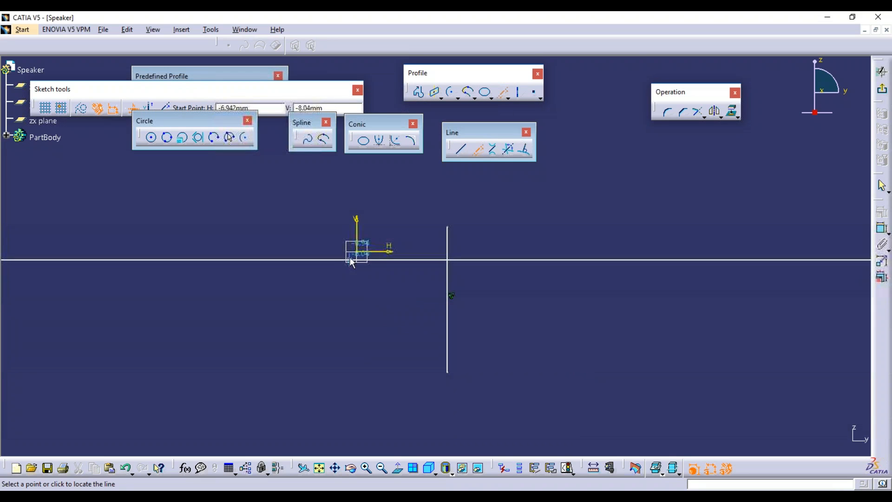
left_click(449, 373)
middle_click_drag(542, 281, 531, 389)
middle_click_drag(542, 263, 522, 379)
middle_click_drag(550, 241, 537, 320)
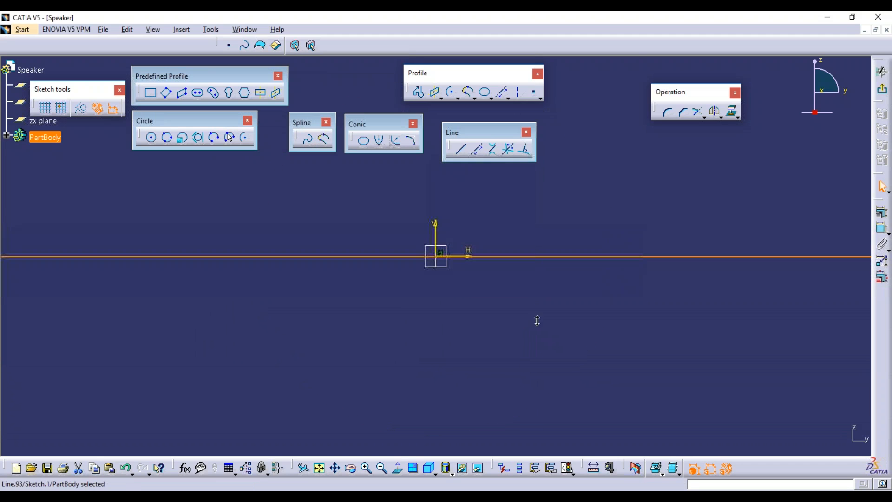
mouse_move(528, 212)
middle_mouse_down()
mouse_move(516, 395)
mouse_move(528, 285)
mouse_move(543, 243)
mouse_move(522, 207)
mouse_move(506, 233)
mouse_move(564, 154)
mouse_move(580, 191)
mouse_move(566, 242)
mouse_move(549, 221)
middle_mouse_up()
left_click(398, 467)
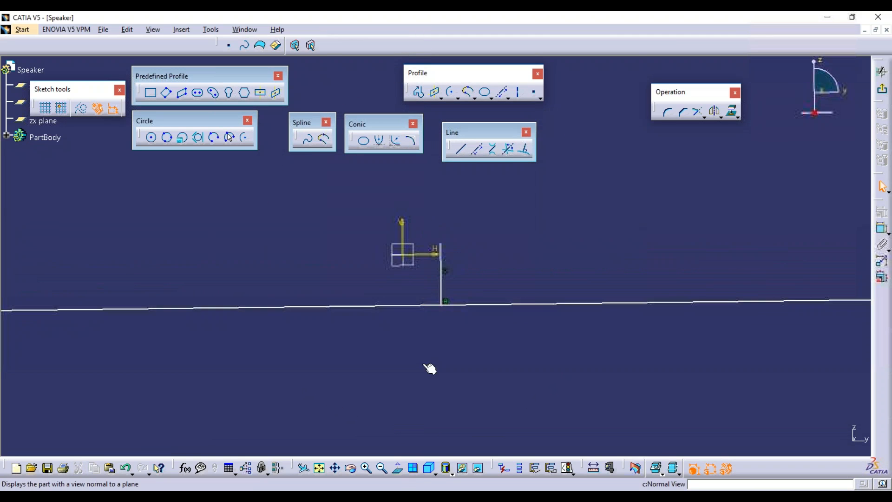
left_click(486, 304)
key("Delete")
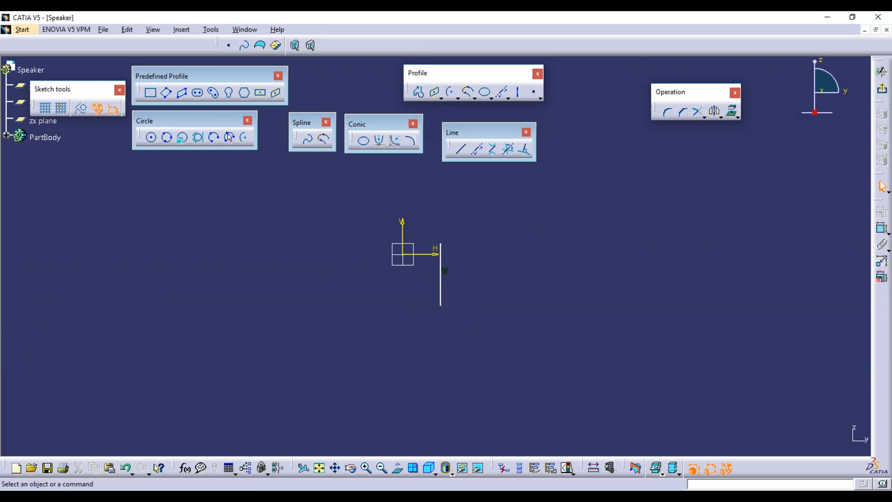
Draw two circles, one upper right and one lower right of the origin.
left_click(151, 138)
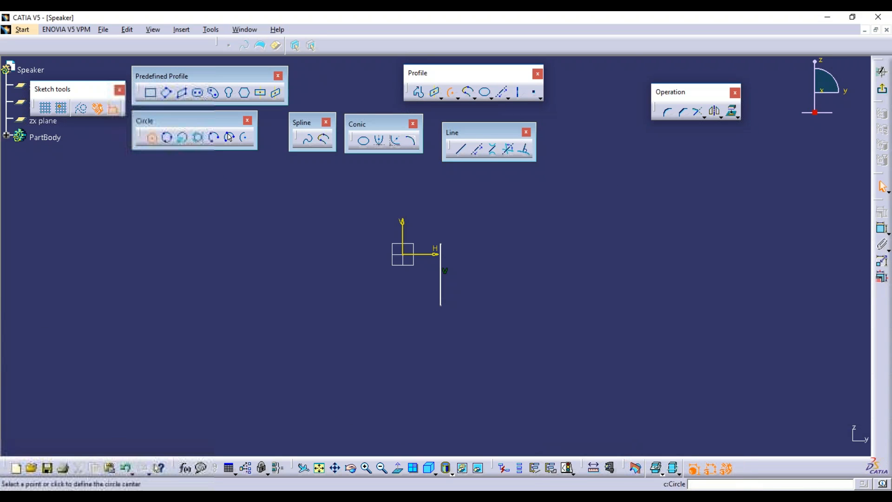
left_click(602, 208)
left_click(643, 224)
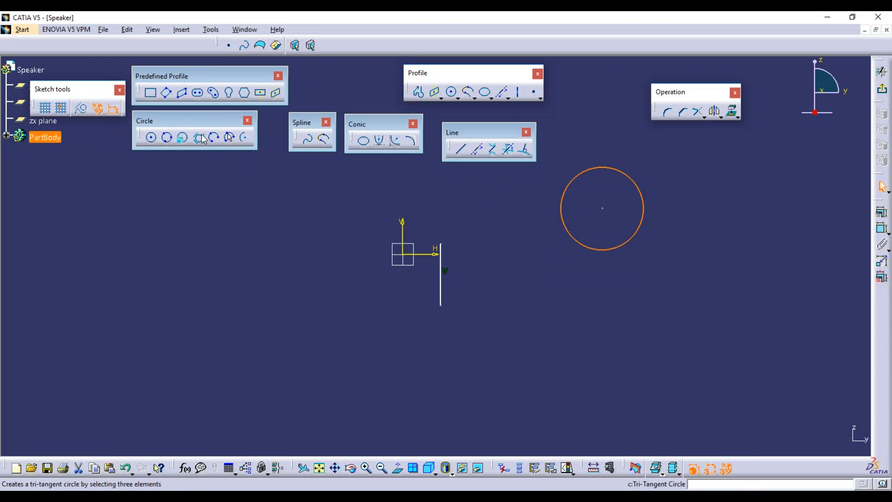
left_click(153, 140)
left_click(715, 327)
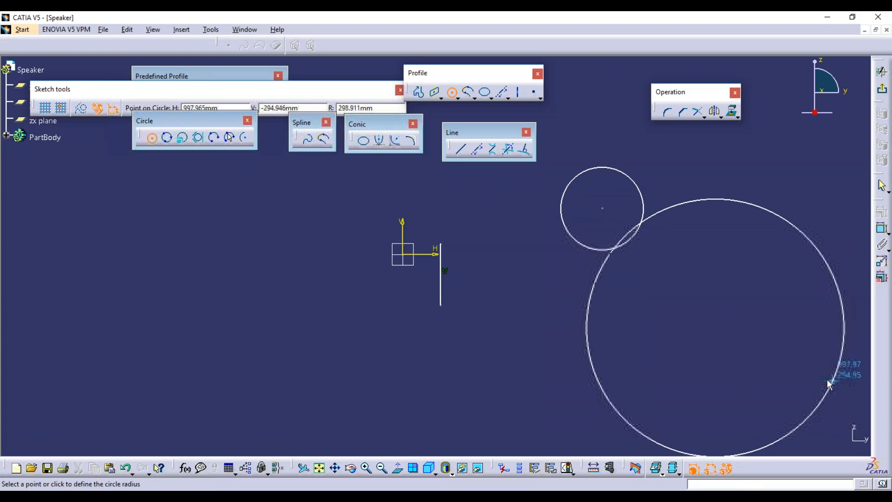
left_click(755, 357)
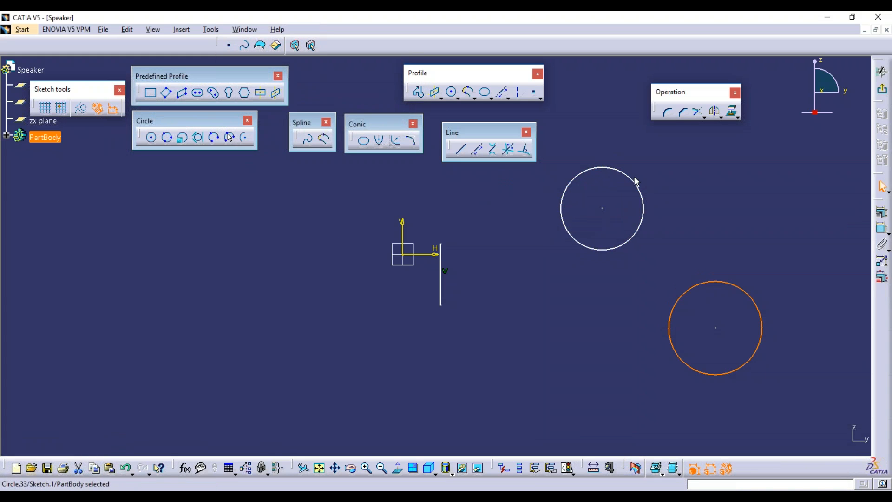
Draw a bi-tangent line between the upper and lower circles.
left_click_drag(463, 157, 465, 161)
left_click(464, 156)
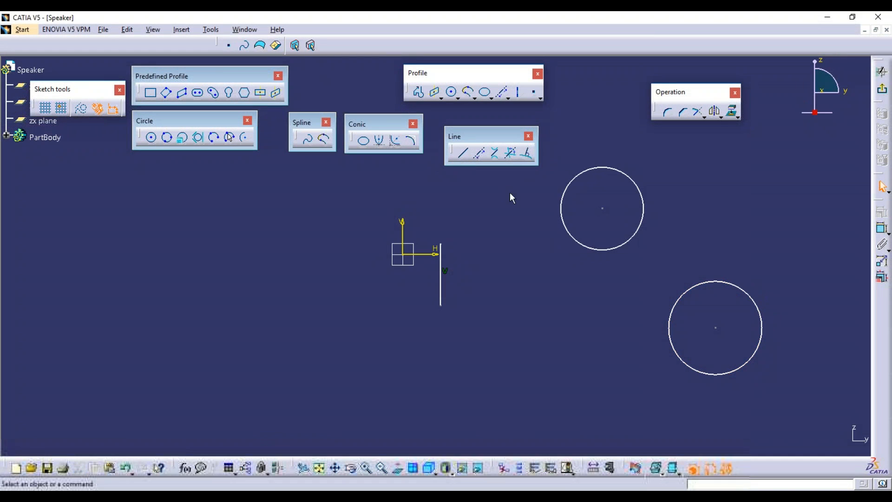
left_click(495, 153)
left_click(645, 212)
left_click(743, 287)
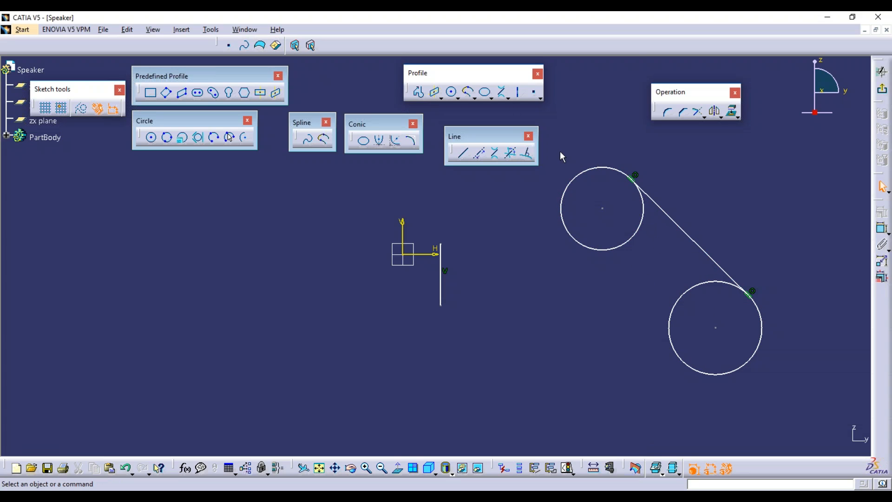
Delete both circles, the tangent line and the vertical line.
mouse_move(414, 173)
left_mouse_down()
mouse_move(840, 275)
mouse_move(872, 399)
mouse_move(820, 408)
left_mouse_up()
key("Delete")
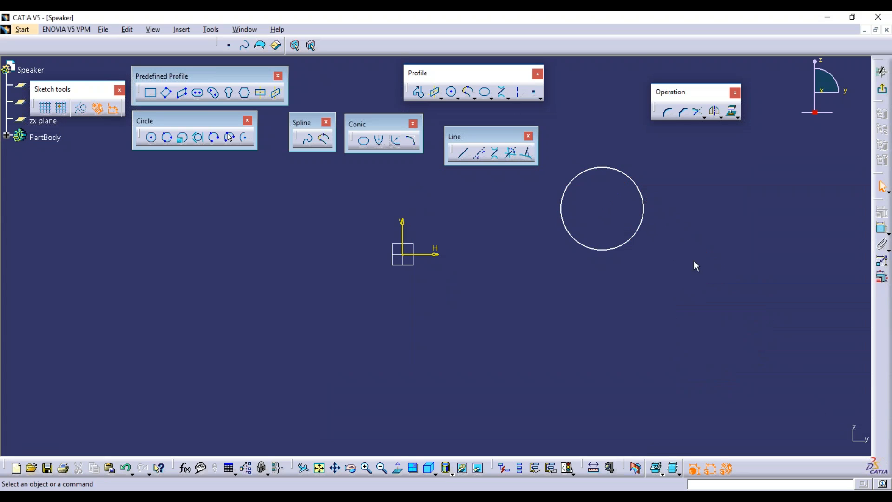
left_click(645, 234)
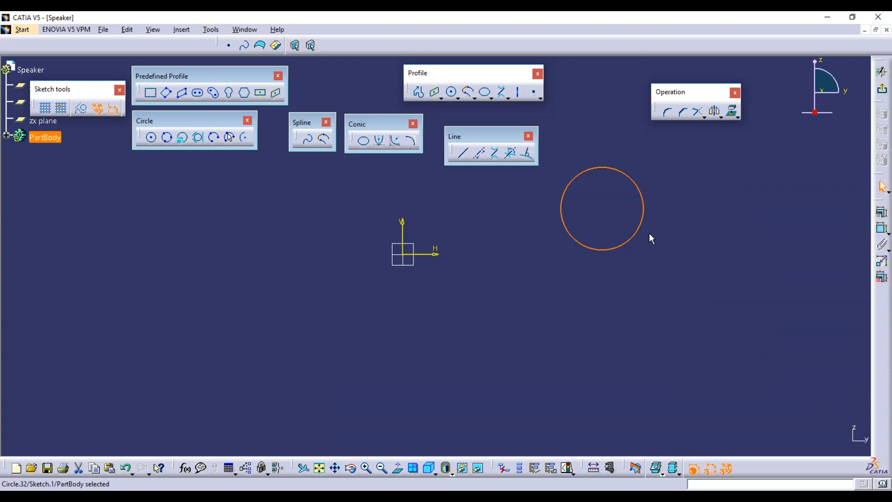
key("Delete")
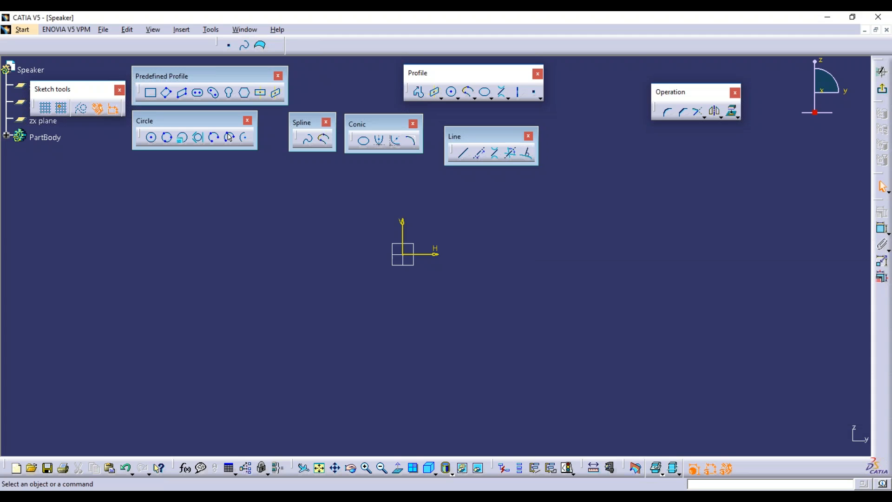
Draw a larger circle upper right and a smaller circle lower right of the origin.
left_click(451, 96)
left_click(601, 204)
left_click(661, 231)
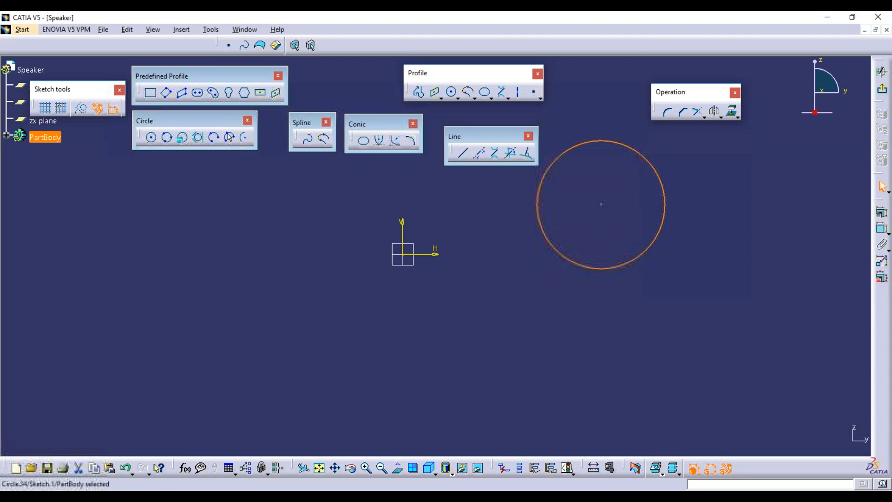
left_click(451, 92)
left_click(656, 351)
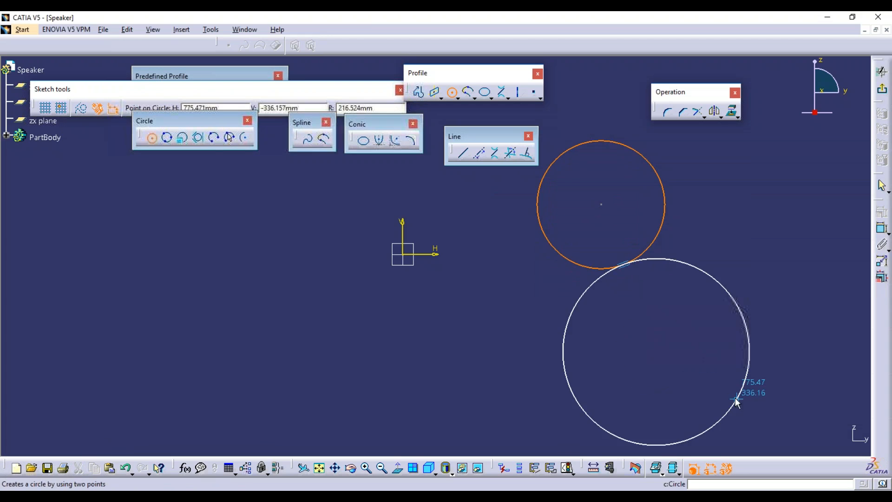
left_click(684, 386)
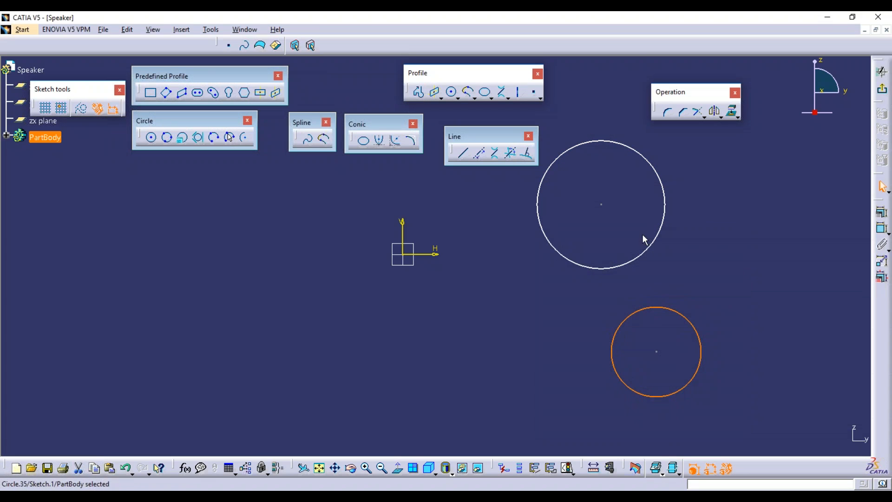
left_click(511, 154)
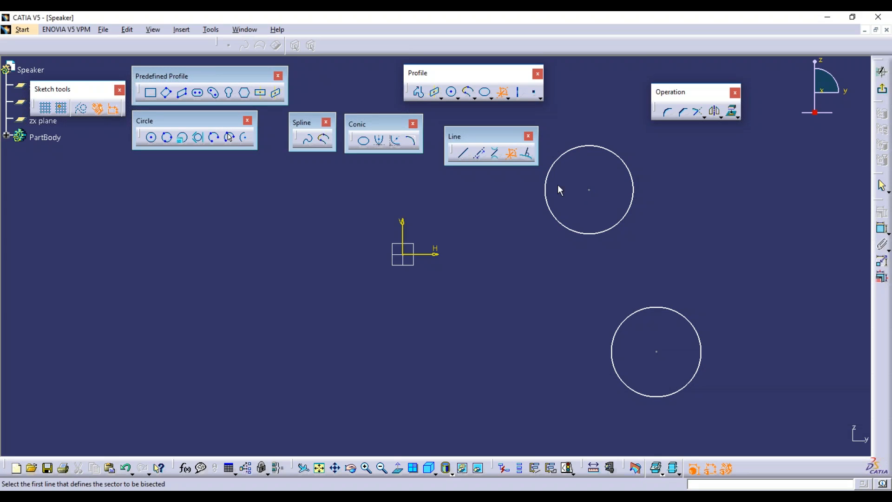
Draw a vertical line through the upper circle and a tilted line through the lower circle.
left_click(512, 155)
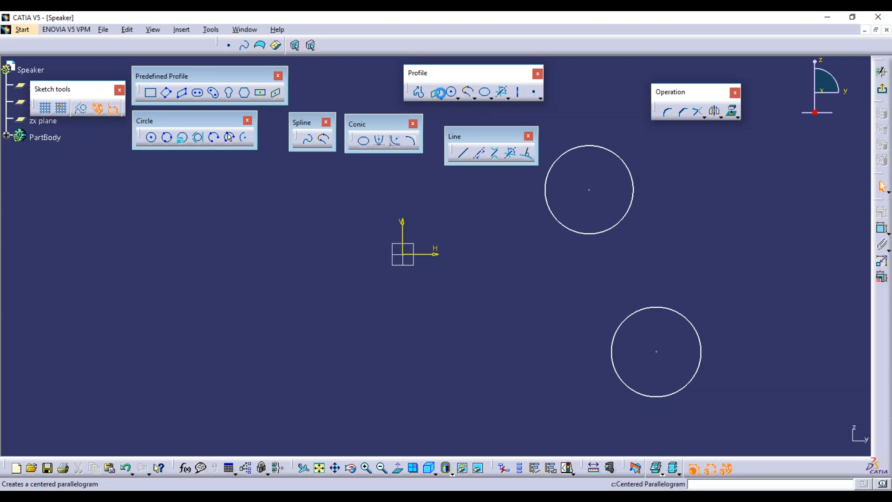
left_click(463, 154)
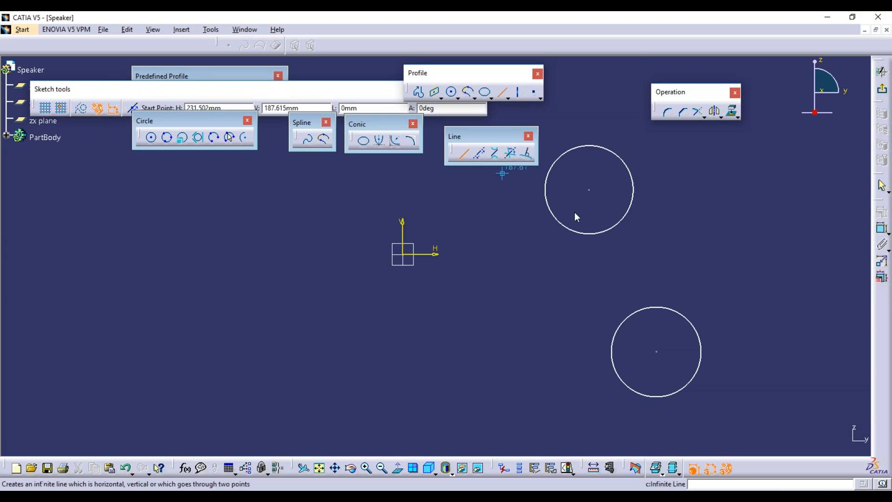
left_click(589, 121)
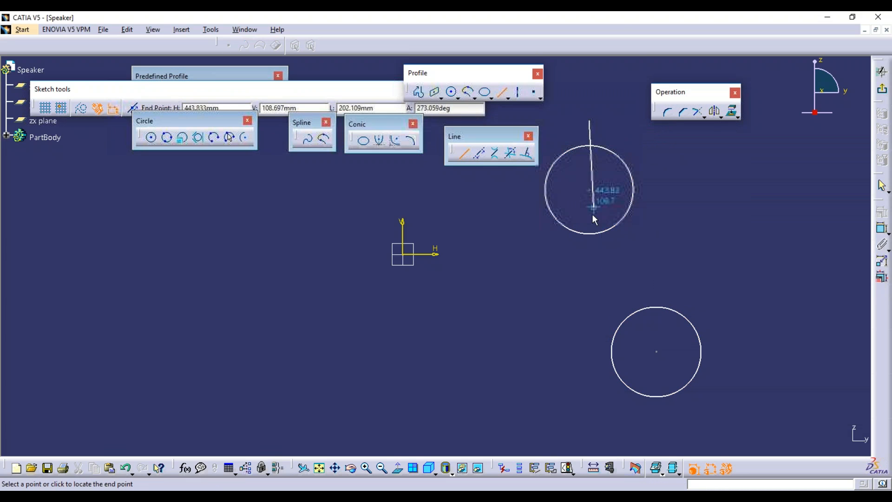
left_click(589, 263)
left_click(537, 274)
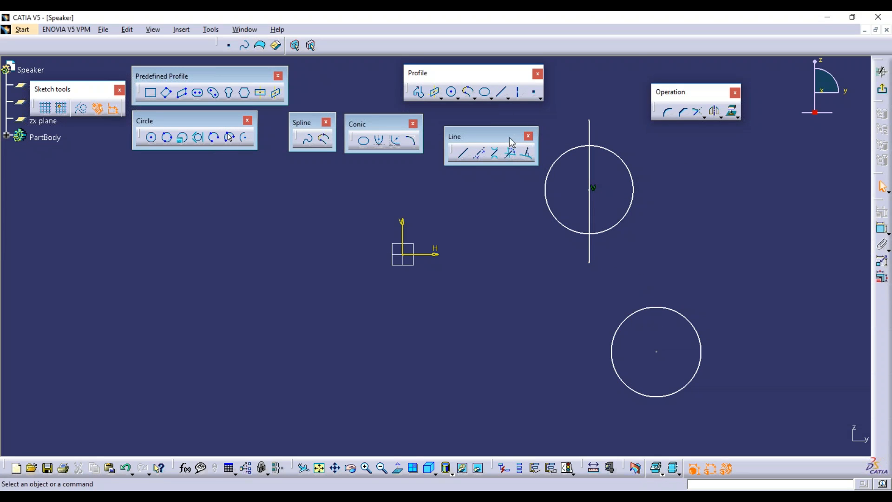
left_click(511, 153)
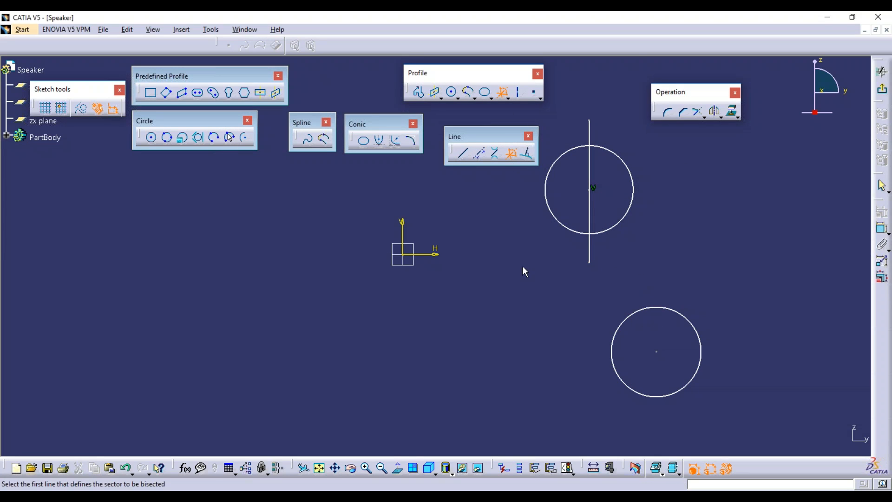
left_click(590, 168)
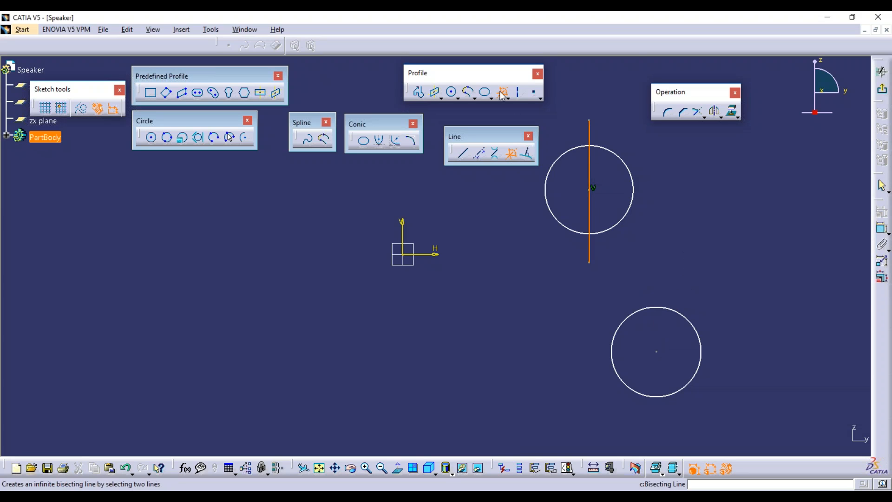
left_click(463, 153)
left_click(652, 284)
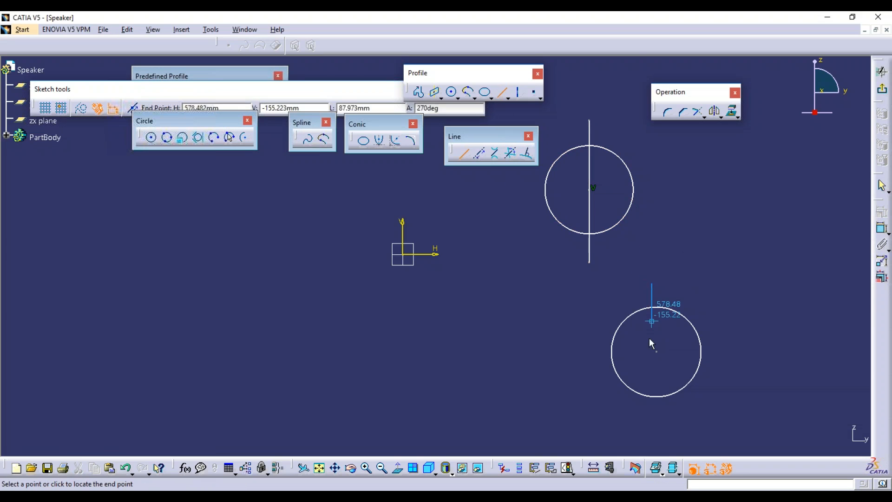
left_click(661, 422)
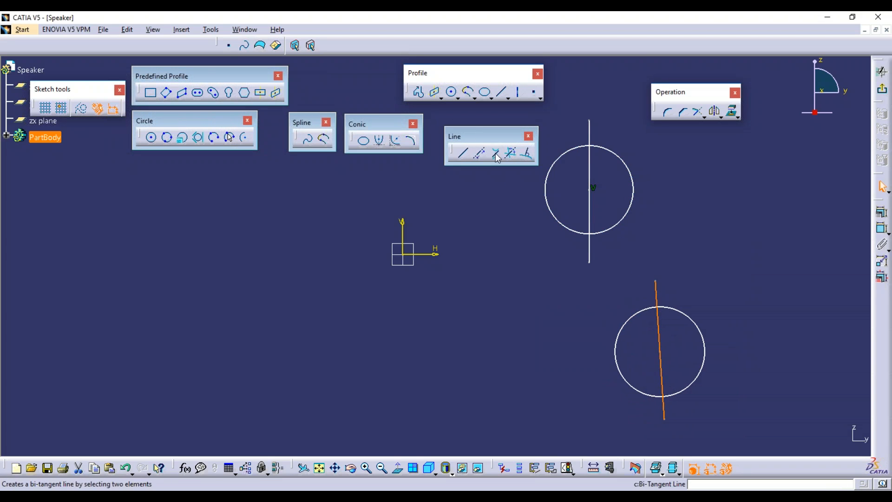
Create a bisecting line between the two crossing lines and drag it further right.
left_click(512, 152)
left_click(590, 153)
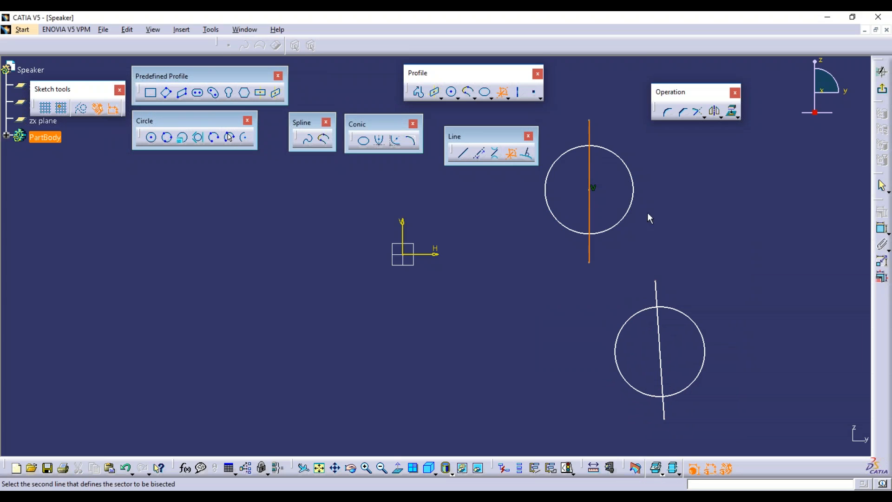
left_click(659, 296)
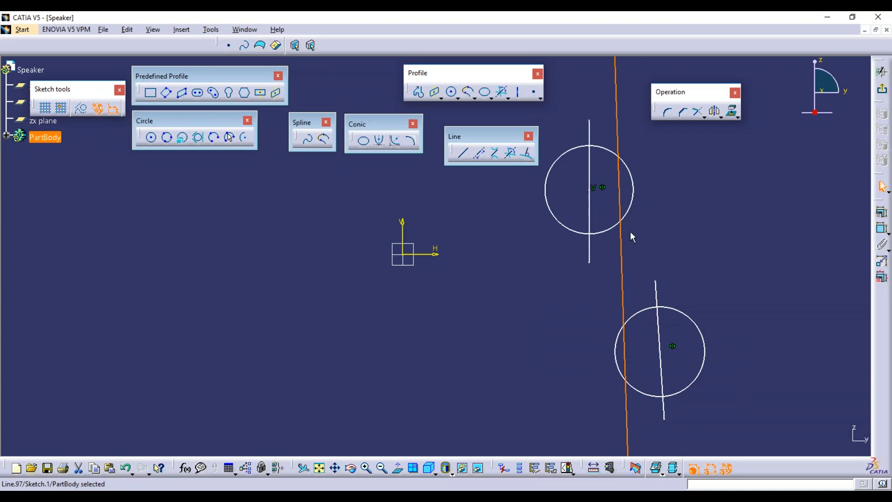
left_click(618, 177)
left_click_drag(622, 251, 628, 247)
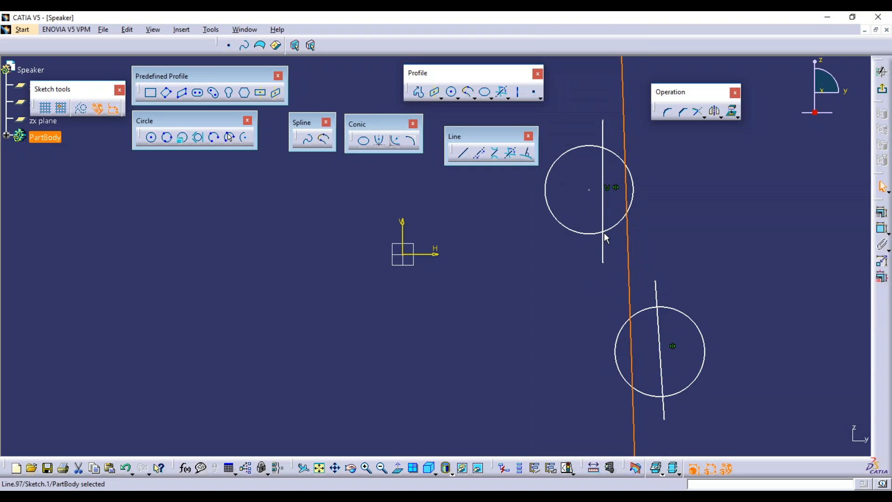
left_click(596, 204)
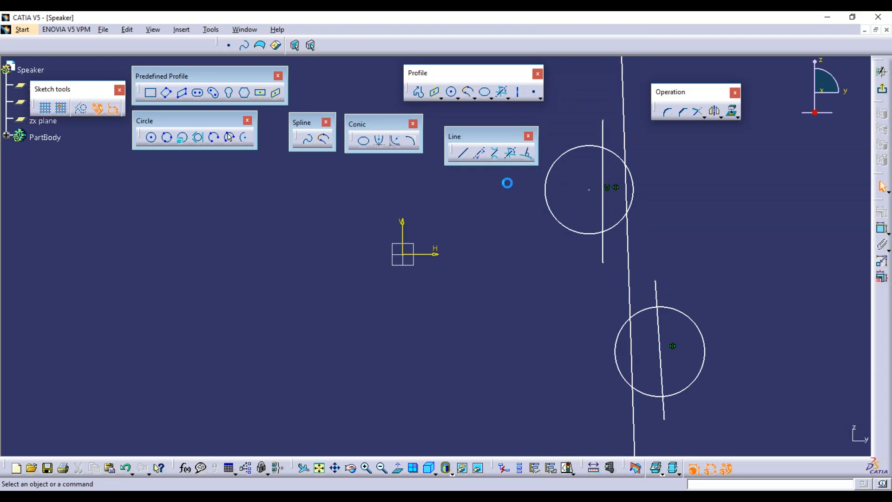
Draw two short horizontal lines left of the origin, one above the other.
left_click(463, 154)
left_click(172, 231)
left_click(251, 231)
left_click(310, 283)
left_click(463, 154)
left_click(180, 330)
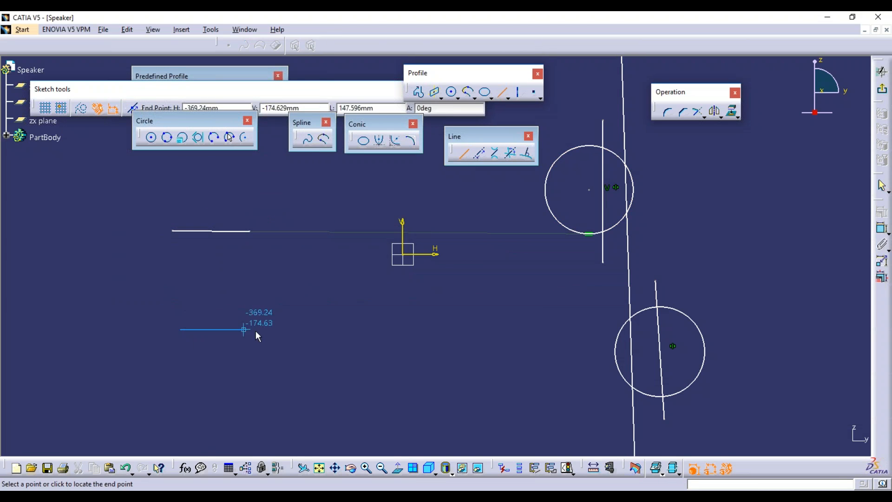
left_click(259, 330)
Apply a Horizontal constraint to the upper short line.
right_click(240, 231)
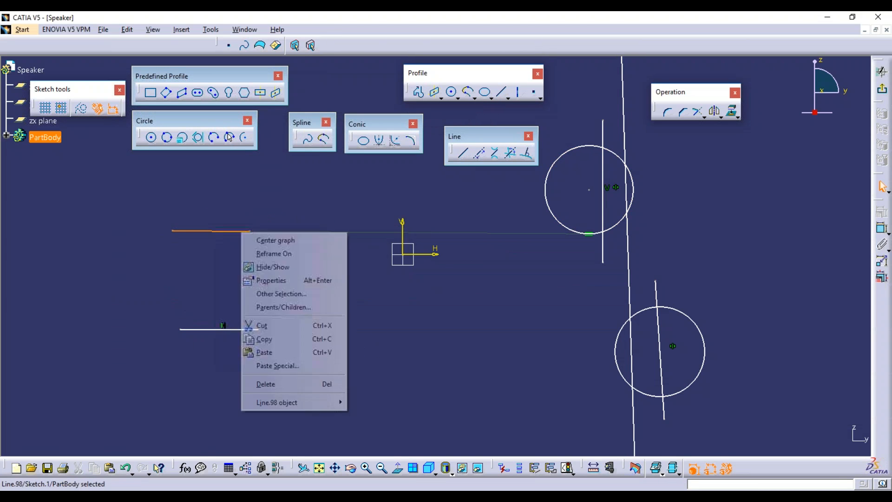
left_click(511, 235)
left_click(589, 234)
left_click(591, 274)
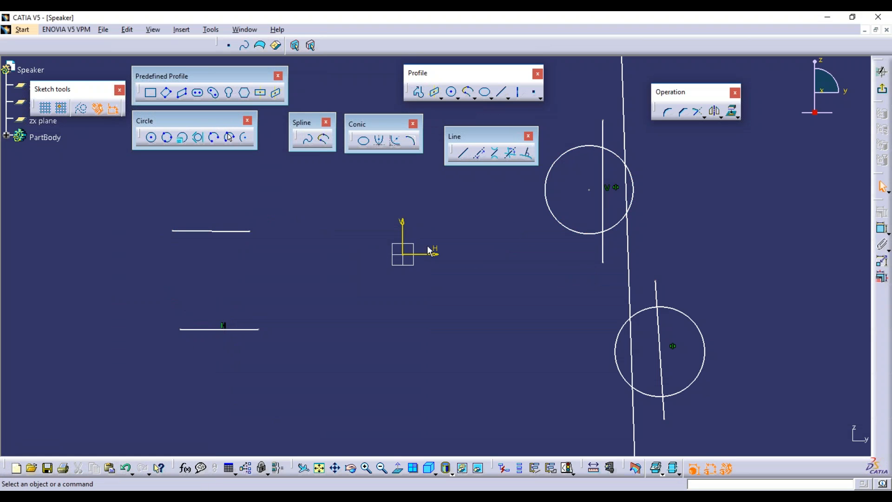
right_click(245, 230)
mouse_move(306, 401)
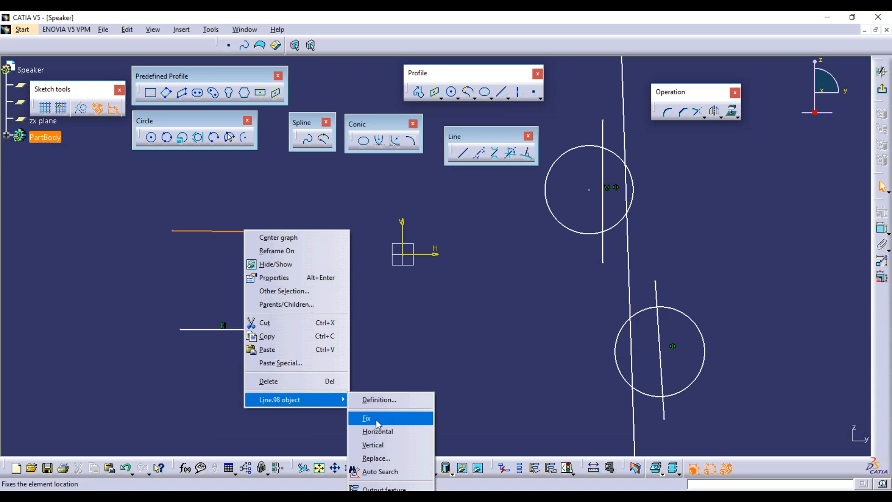
left_click(383, 430)
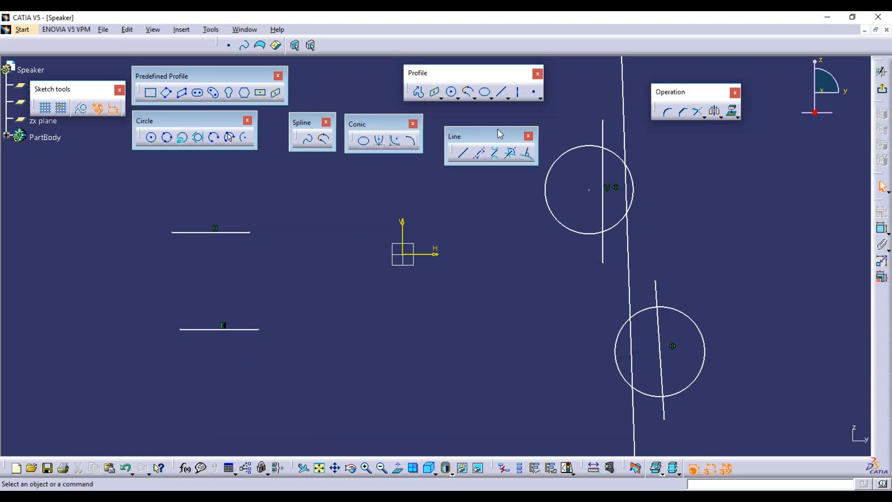
Begin a bisecting line by picking the upper horizontal line.
left_click(463, 152)
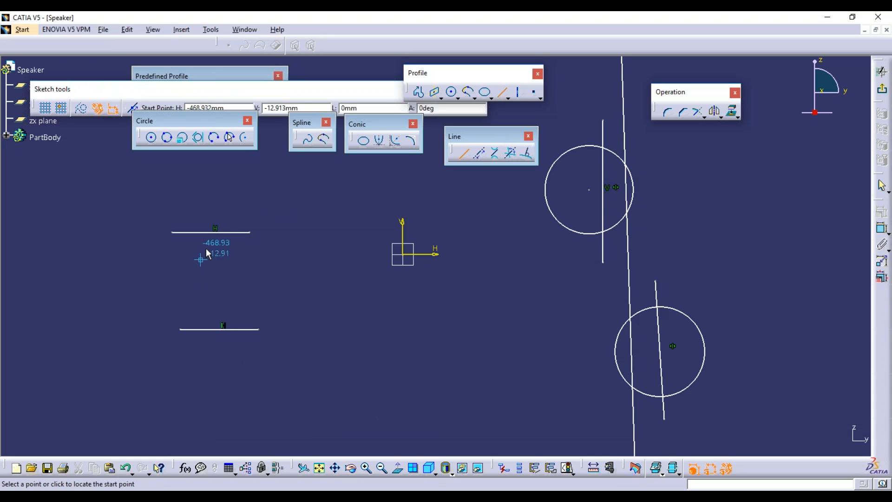
left_click(511, 153)
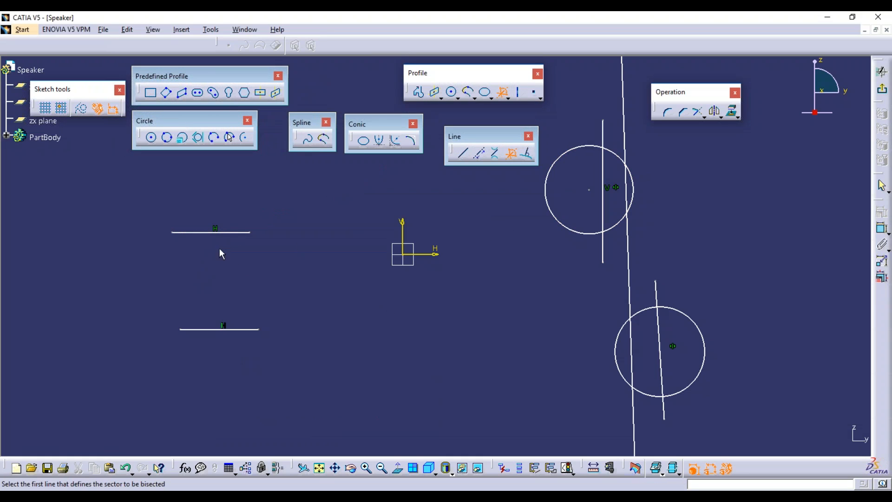
left_click(235, 233)
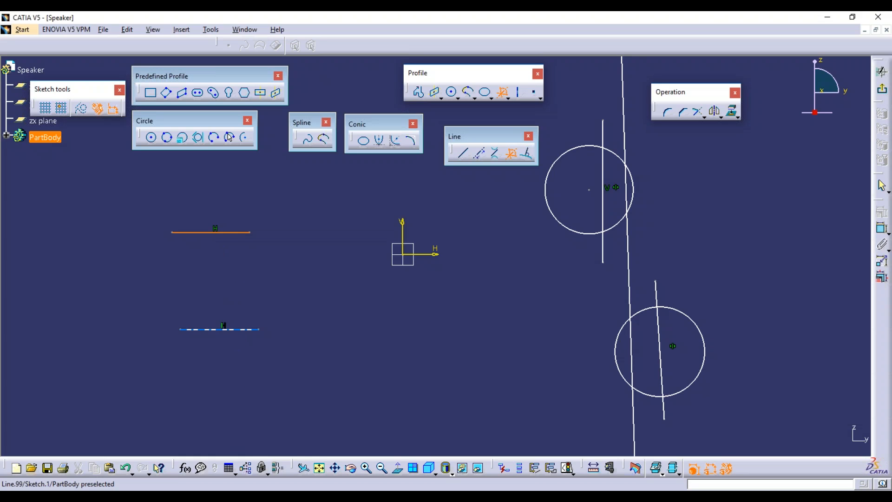
Complete the bisector between the two horizontal lines, then delete it and both lines.
left_click(218, 329)
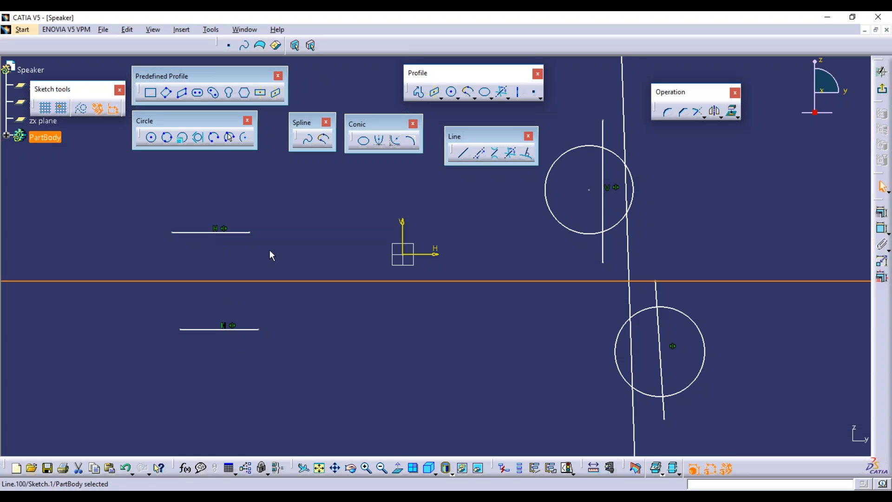
mouse_move(269, 252)
middle_mouse_down()
mouse_move(269, 390)
mouse_move(303, 280)
mouse_move(299, 247)
middle_mouse_up()
left_click(266, 303)
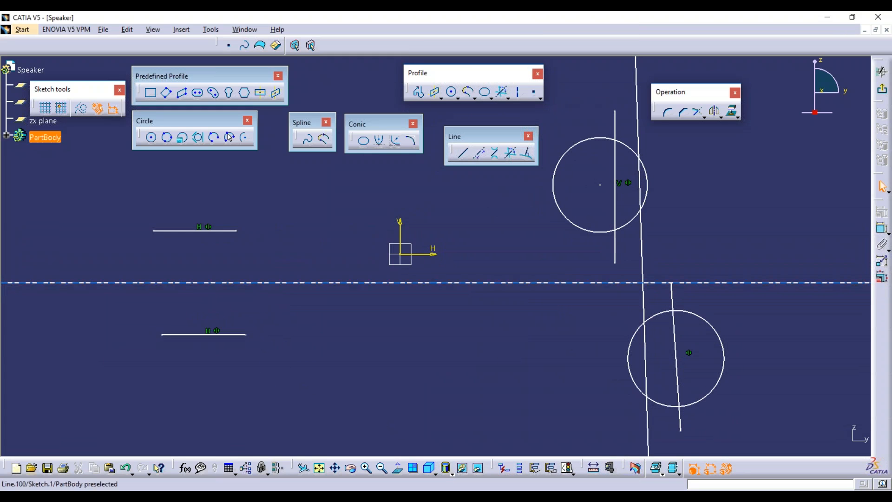
left_click(223, 283)
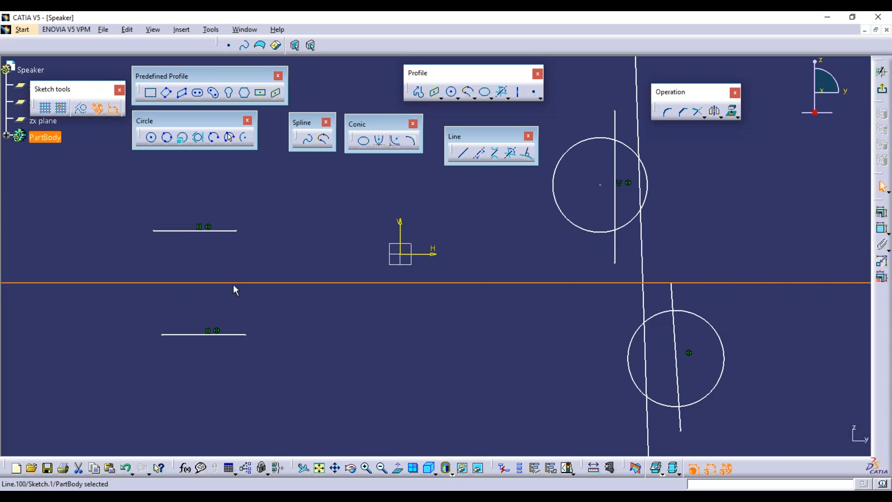
key("Delete")
left_click(218, 230)
key("Delete")
left_click(227, 333)
key("Delete")
Delete both circles, their crossing lines and the long bisecting line.
left_click_drag(573, 83, 757, 412)
key("Delete")
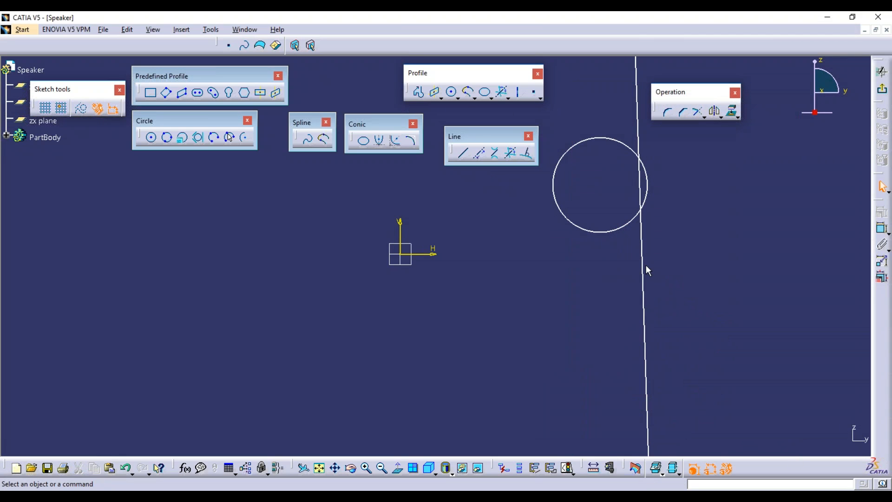
left_click(644, 262)
key("Delete")
left_click(595, 232)
key("Delete")
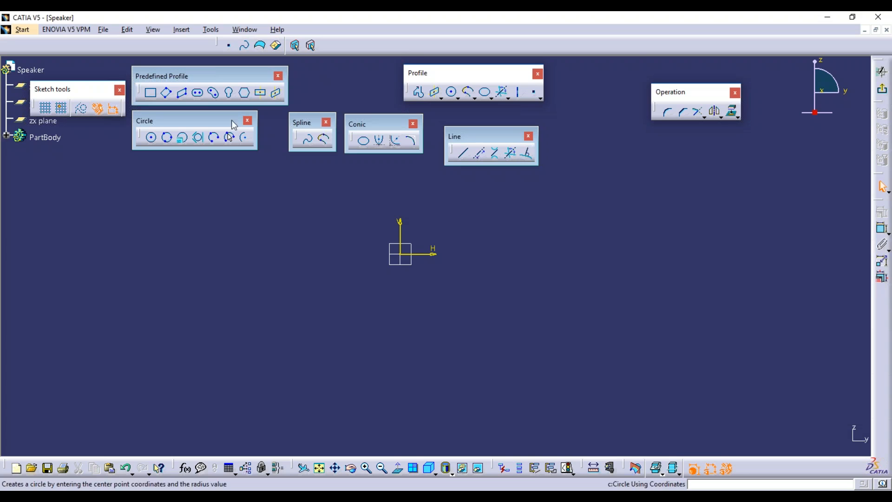
Draw a horizontal line along the H axis starting at the origin.
left_click(463, 156)
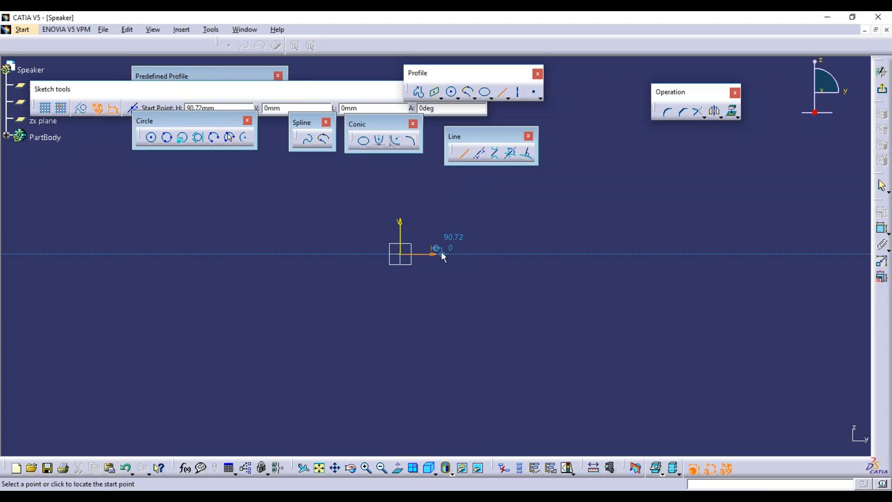
left_click(447, 255)
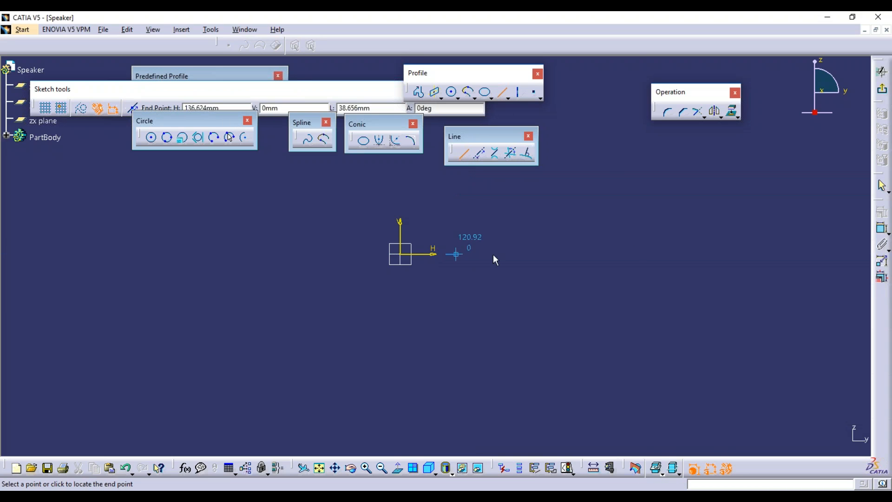
left_click(662, 255)
left_click(593, 305)
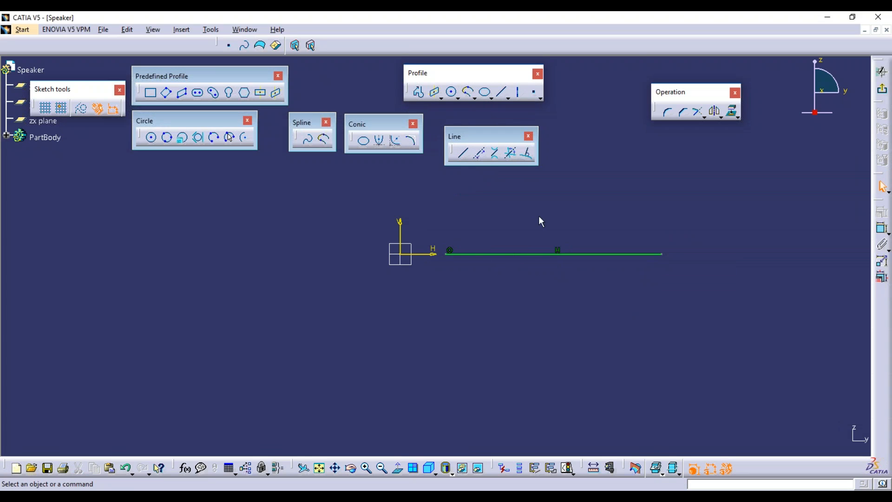
Add a vertical line normal to the horizontal line with Line Normal to Curve.
left_click(527, 154)
left_click(537, 252)
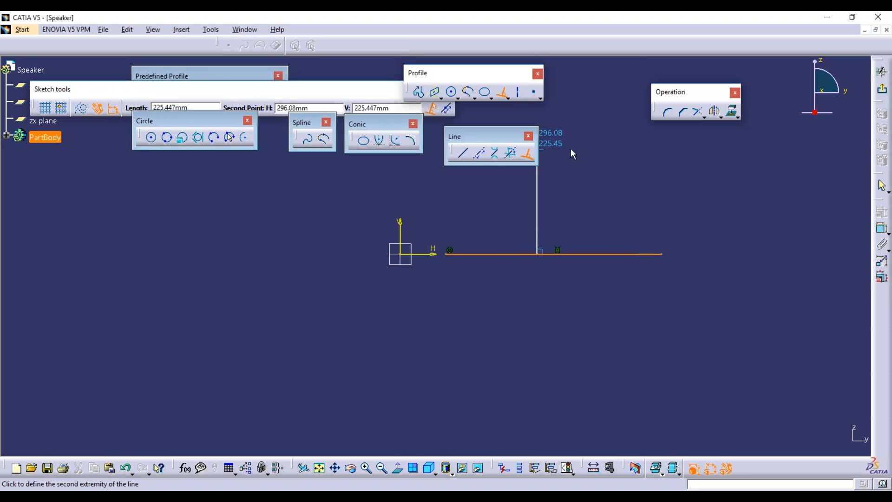
left_click(539, 166)
middle_click_drag(581, 197, 564, 241)
middle_click_drag(541, 210, 496, 268)
left_click(534, 280)
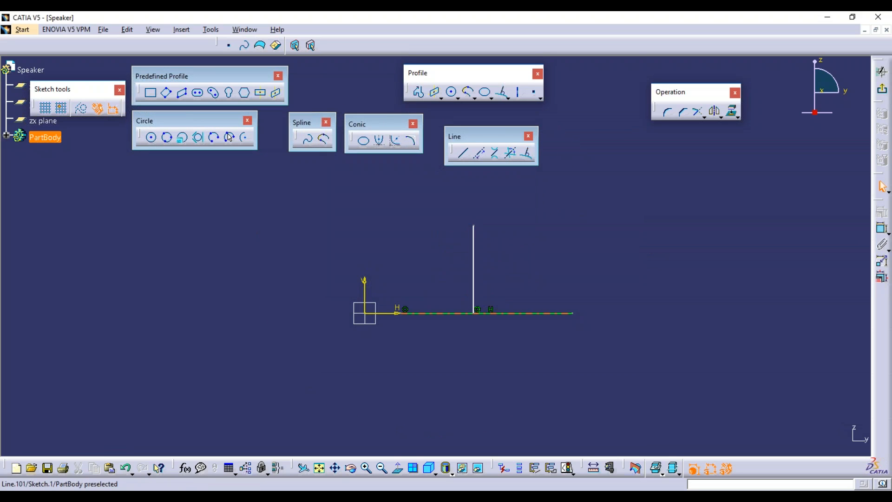
left_click_drag(473, 288, 471, 285)
left_click(523, 276)
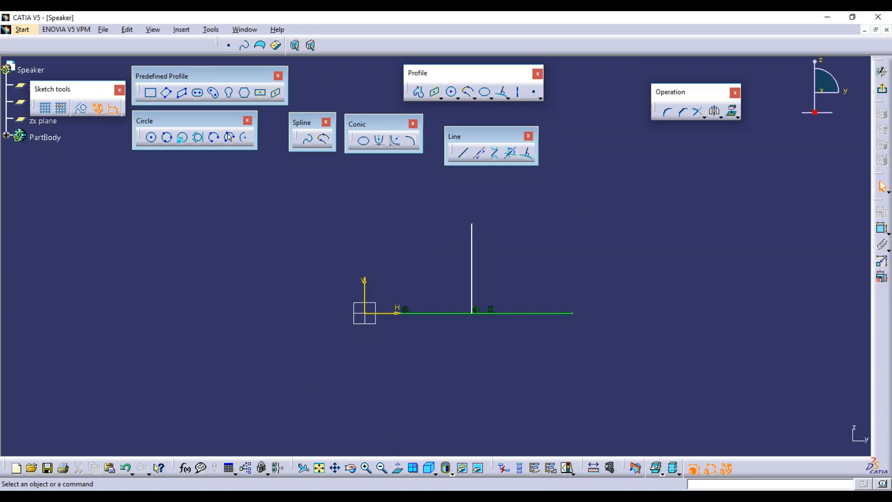
left_click(519, 96)
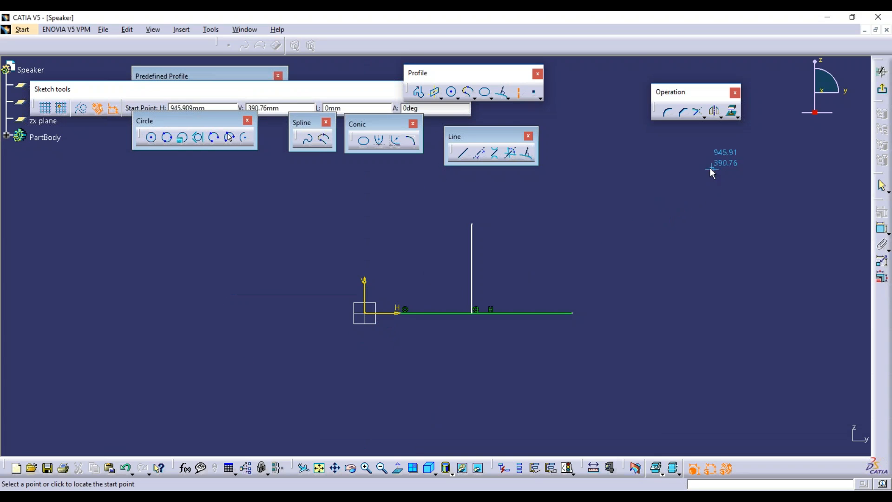
left_click(695, 166)
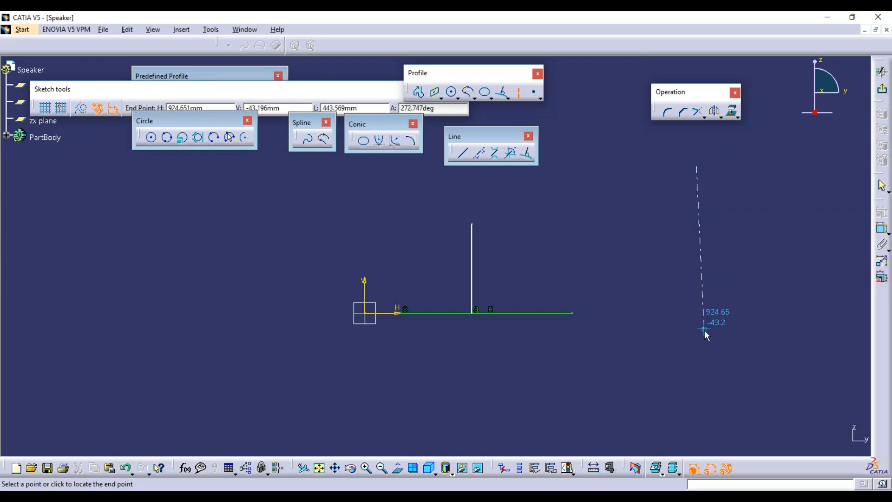
left_click(698, 397)
mouse_move(649, 299)
middle_mouse_down()
mouse_move(645, 321)
mouse_move(600, 325)
middle_mouse_up()
left_click(552, 328)
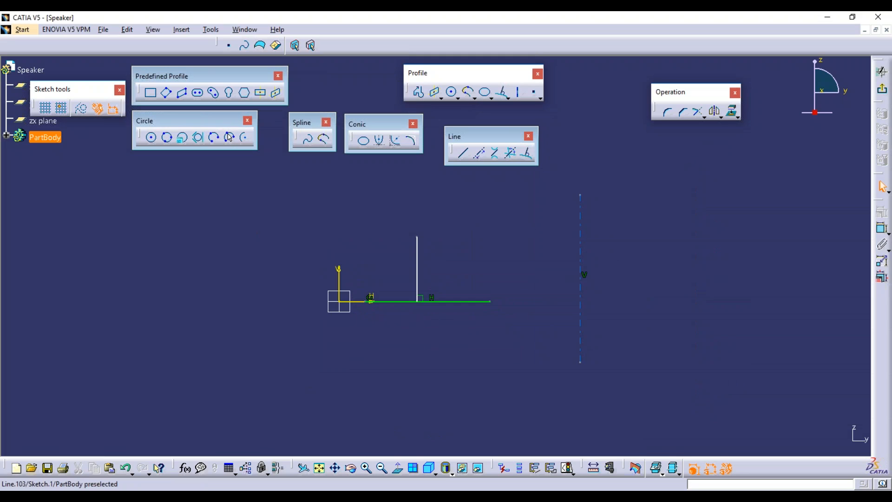
left_click_drag(587, 229, 523, 243)
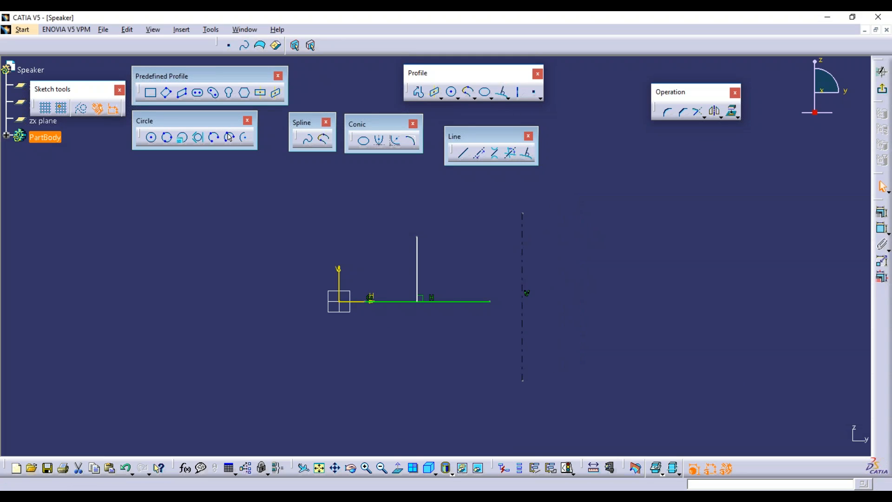
left_click(590, 269)
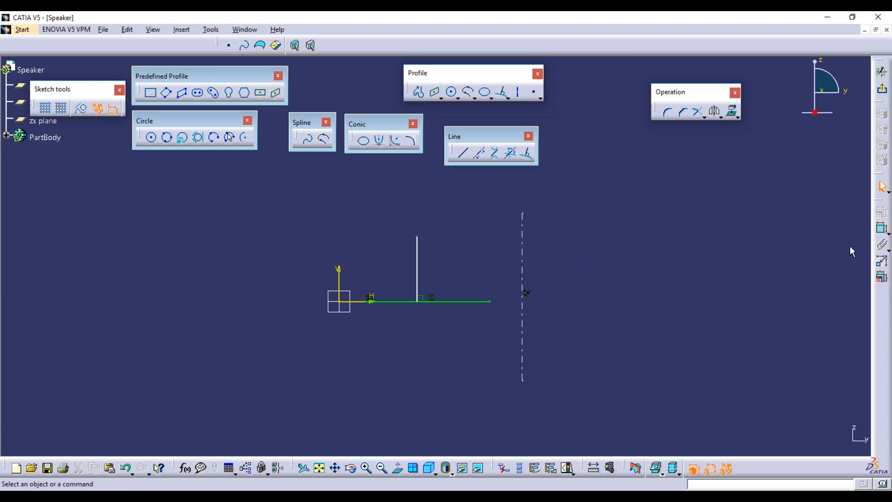
left_click(715, 113)
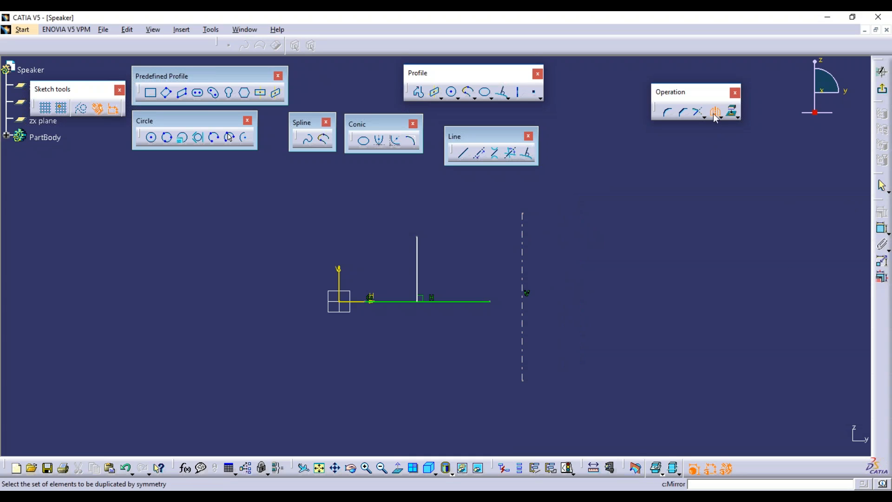
left_click(417, 268)
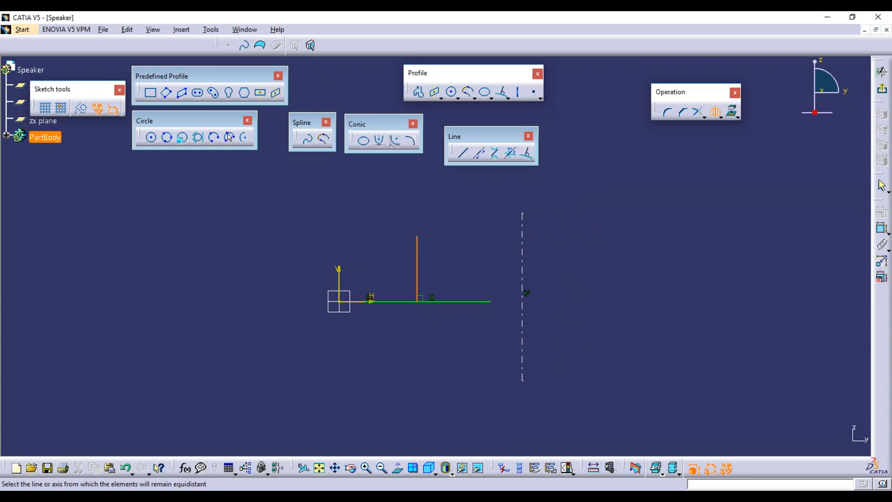
left_click(524, 250)
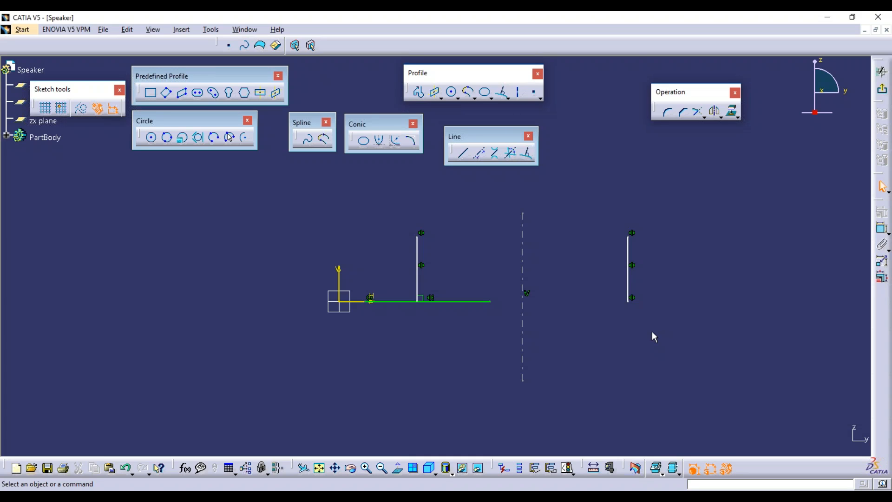
left_click(636, 252)
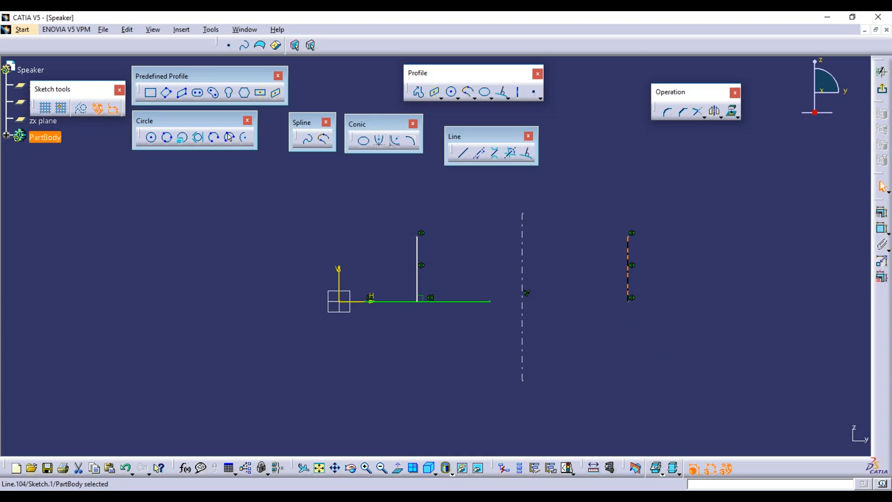
key("Delete")
left_click(522, 241)
key("Delete")
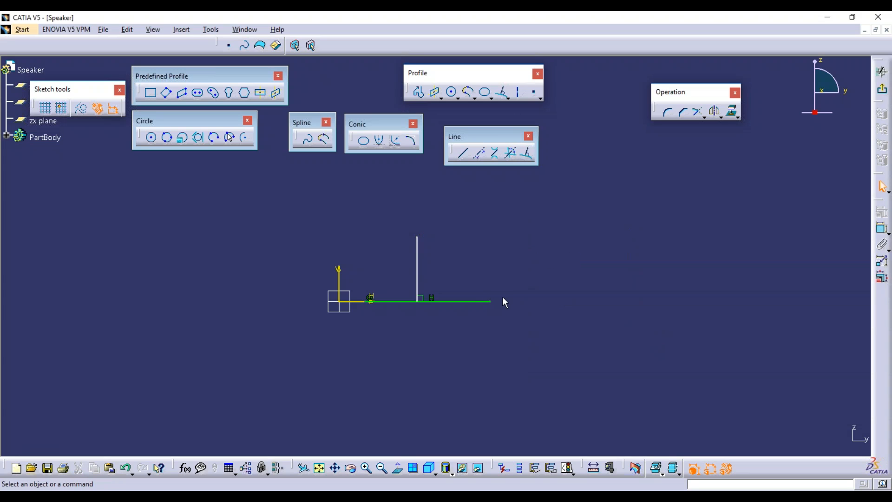
Float the Point toolbar and place two points left of the origin by clicking.
left_click(541, 98)
left_click_drag(541, 105, 574, 193)
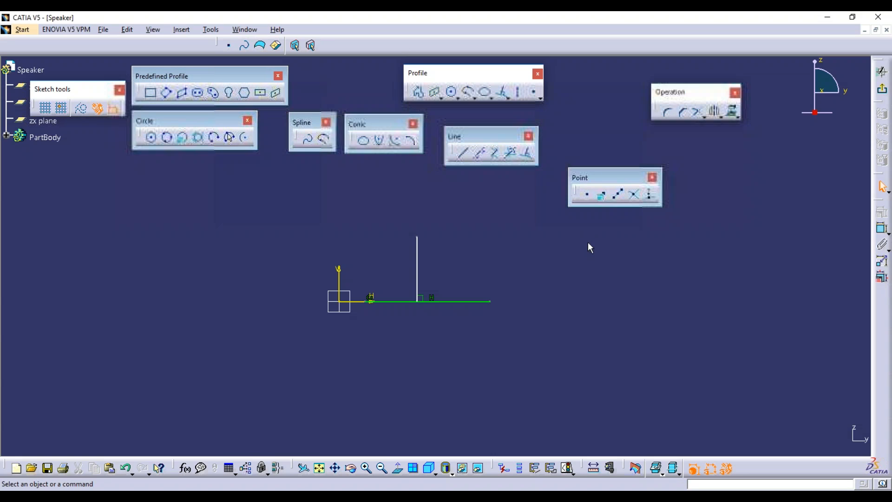
left_click(589, 196)
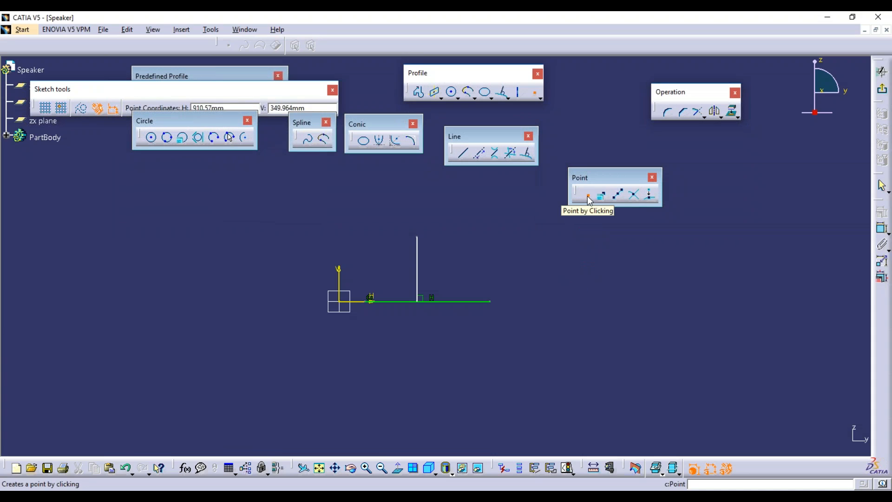
left_click(188, 220)
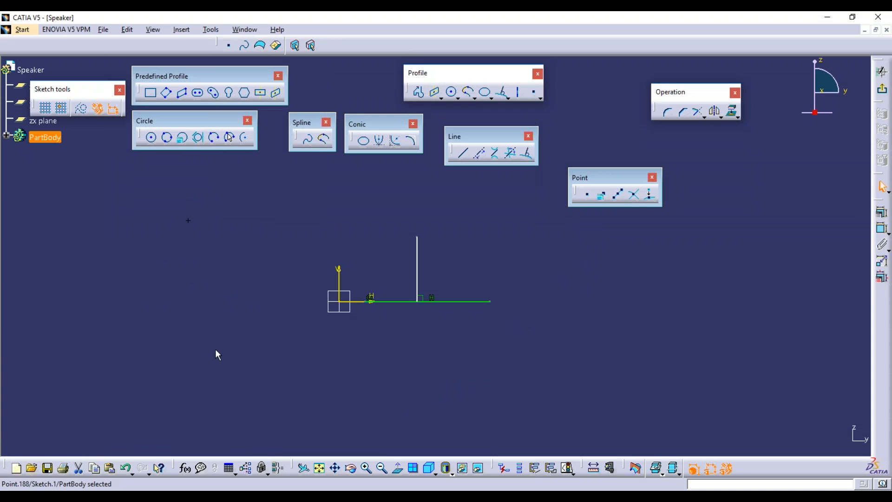
left_click(588, 196)
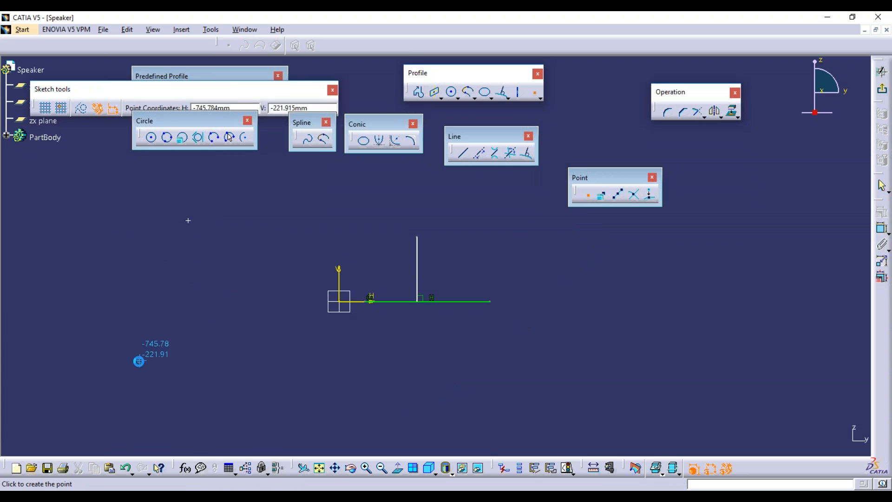
left_click(158, 301)
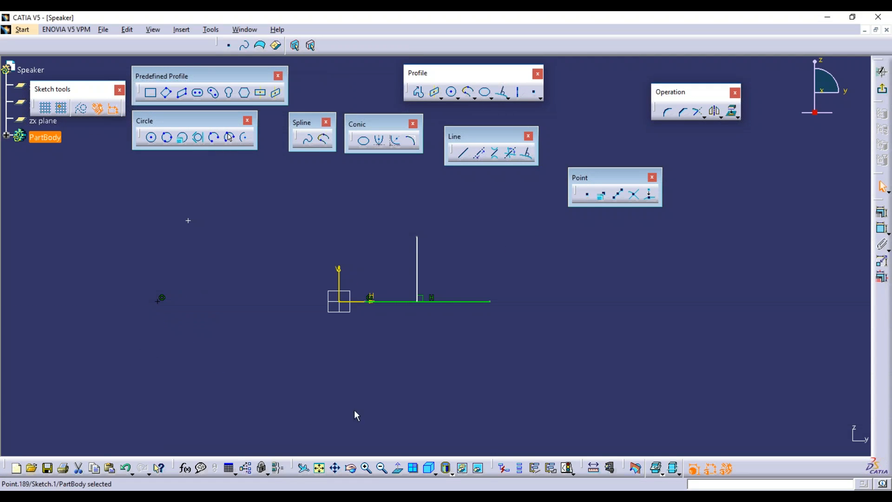
Place two more points, then box-select and delete everything in the sketch.
left_click(589, 196)
left_click(380, 388)
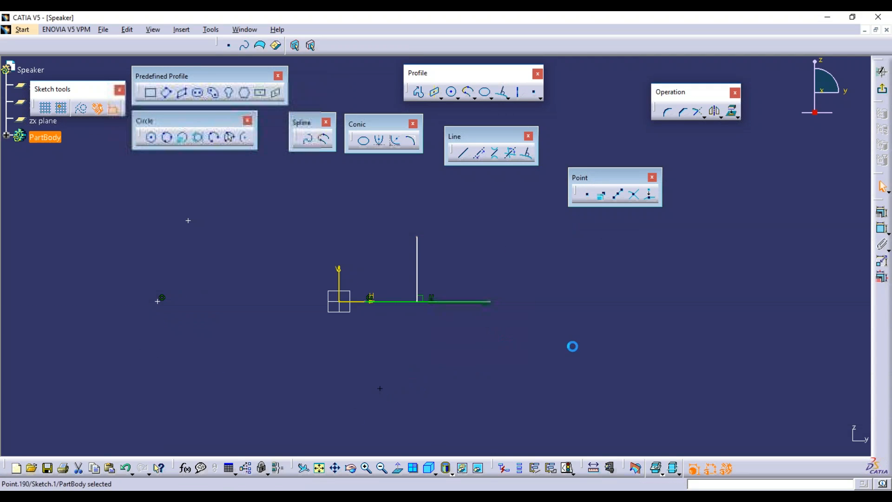
left_click(588, 196)
left_click(509, 205)
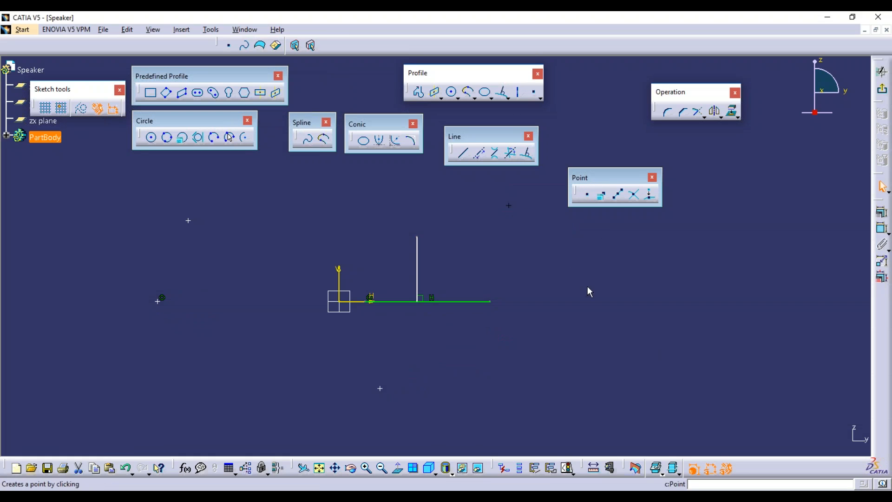
mouse_move(115, 182)
left_mouse_down()
mouse_move(643, 285)
mouse_move(650, 417)
left_mouse_up()
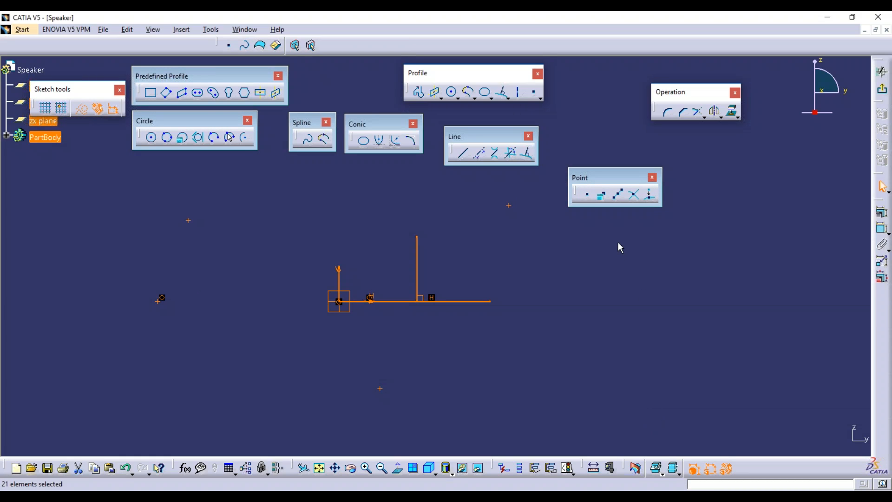
key("Delete")
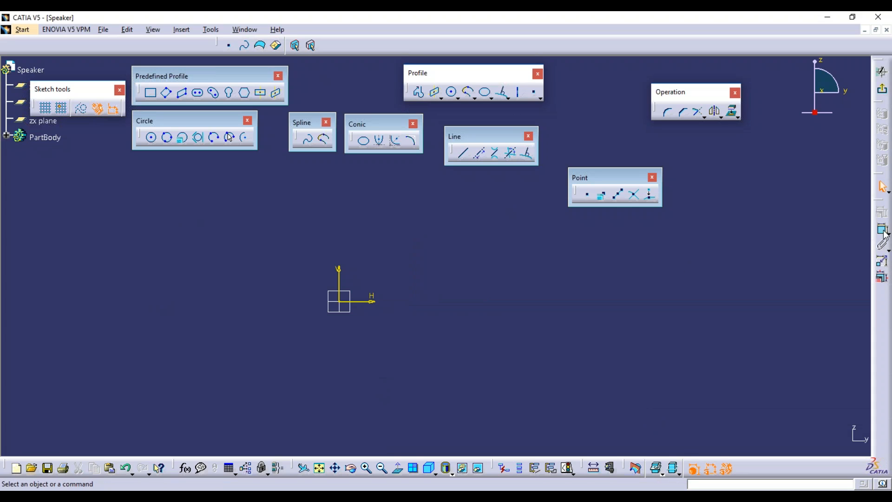
Create a point at H 45 mm, V 45 mm with Point by Using Coordinates.
left_click(603, 198)
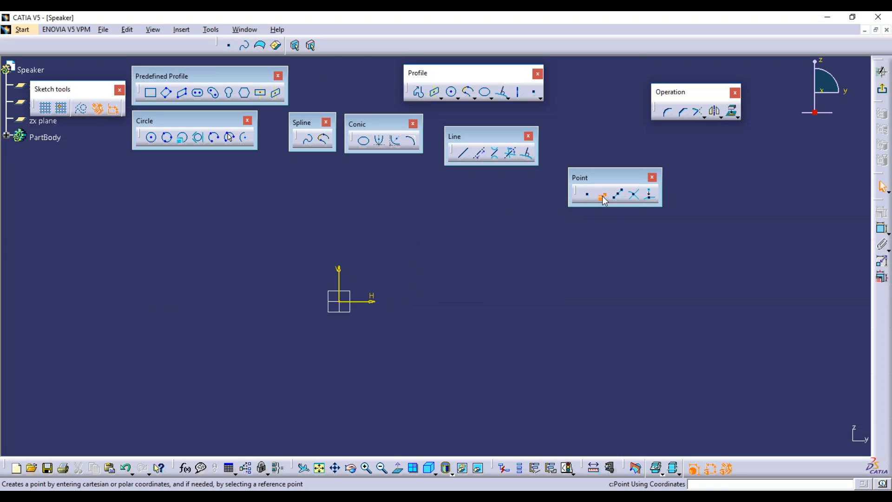
left_click_drag(785, 364, 530, 230)
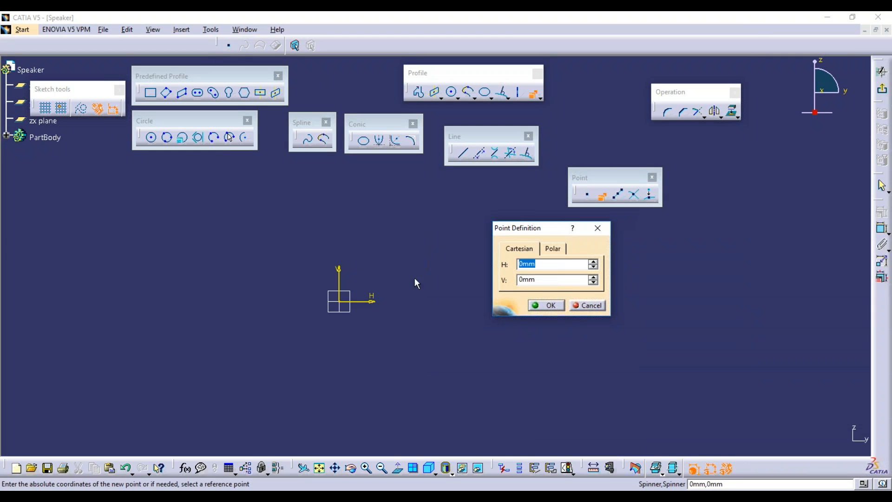
type("45")
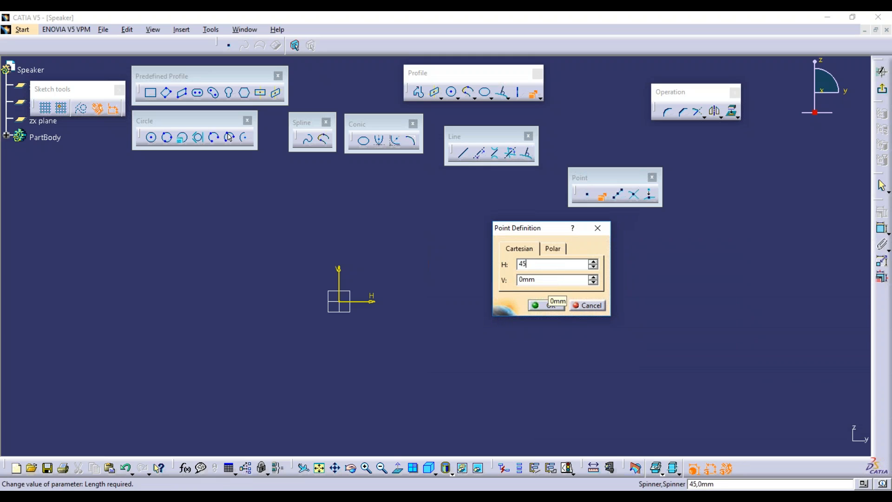
key("Tab")
type("45")
left_click(557, 249)
left_click_drag(558, 281, 372, 249)
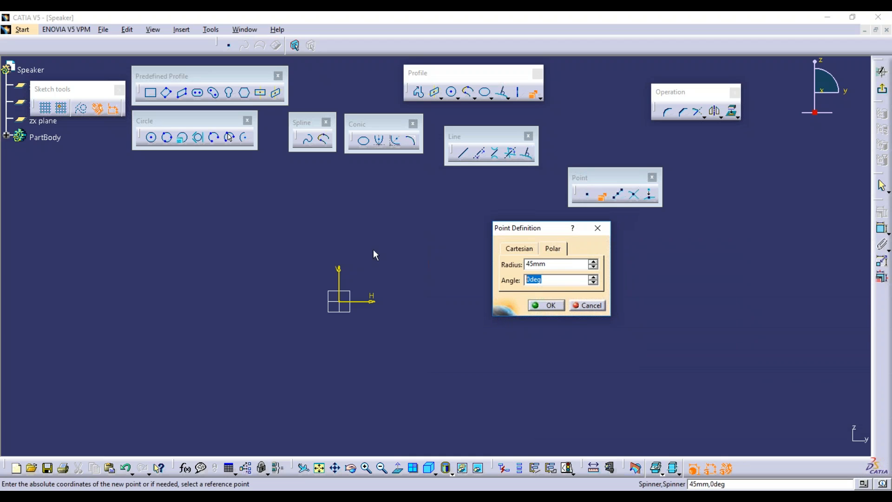
left_click(528, 249)
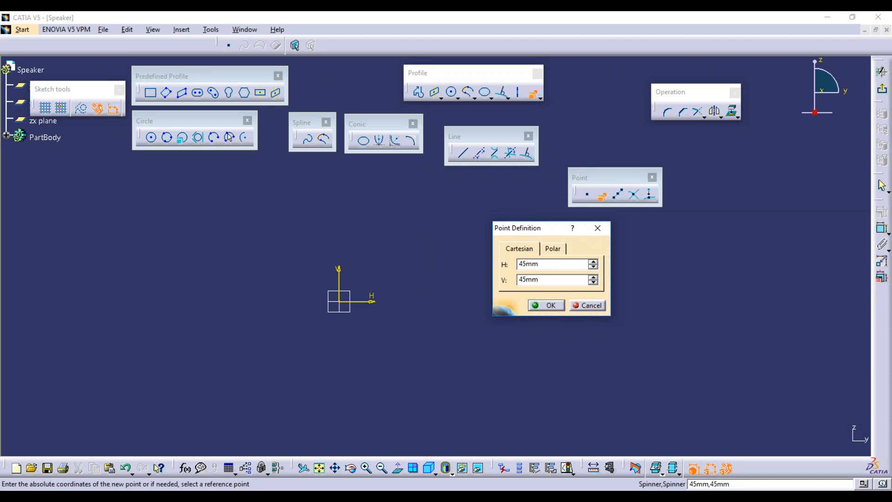
left_click(543, 304)
Centre the view on the new point and move both 45 dimensions clear of it.
middle_click_drag(358, 300, 360, 232)
mouse_move(316, 322)
middle_mouse_down()
mouse_move(405, 277)
mouse_move(404, 216)
middle_mouse_up()
middle_click_drag(360, 302, 442, 278)
left_click(441, 279)
left_click_drag(369, 289, 494, 291)
left_click_drag(369, 275, 370, 219)
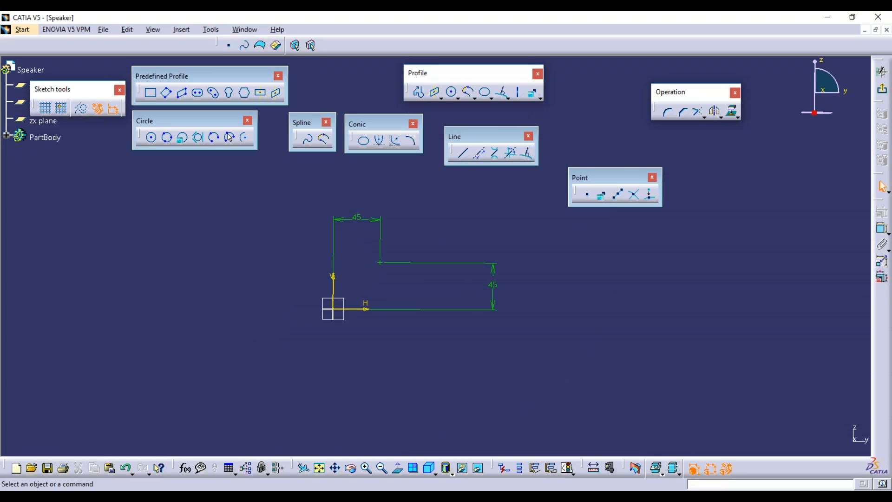
left_click(602, 196)
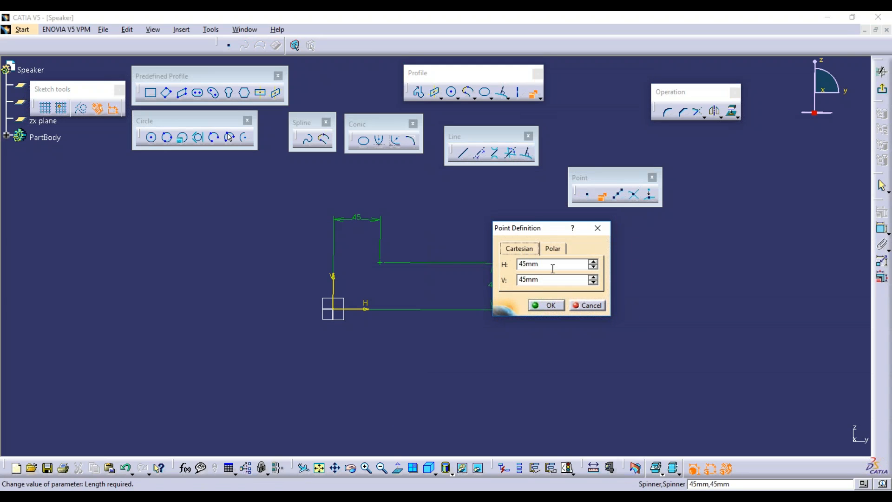
Create a point by polar coordinates at radius 50 and angle 45°.
type("0")
key("Tab")
type("0")
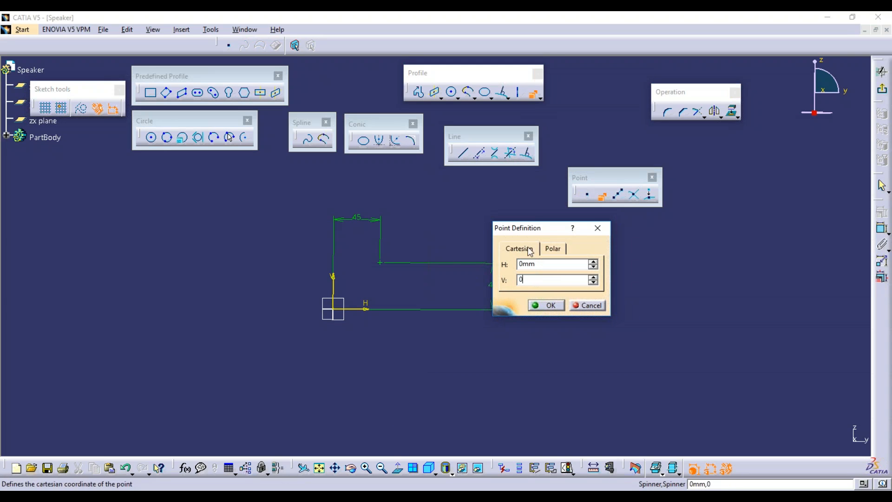
left_click(554, 250)
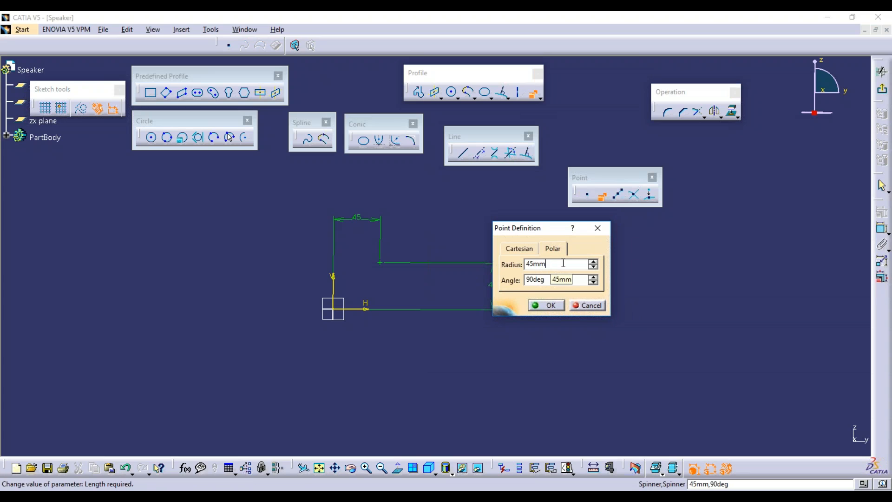
left_click(520, 252)
left_click_drag(558, 261, 483, 250)
left_click(559, 249)
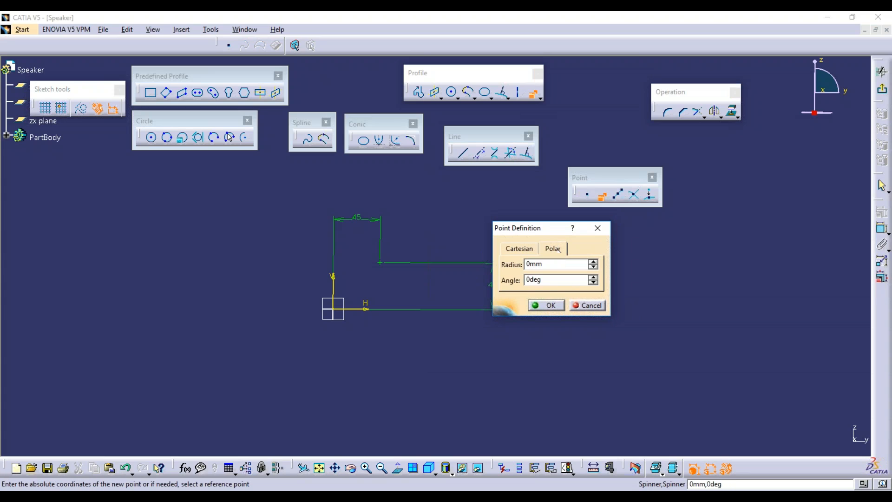
left_click_drag(561, 264, 494, 263)
type("50")
left_click_drag(569, 280, 467, 282)
type("45")
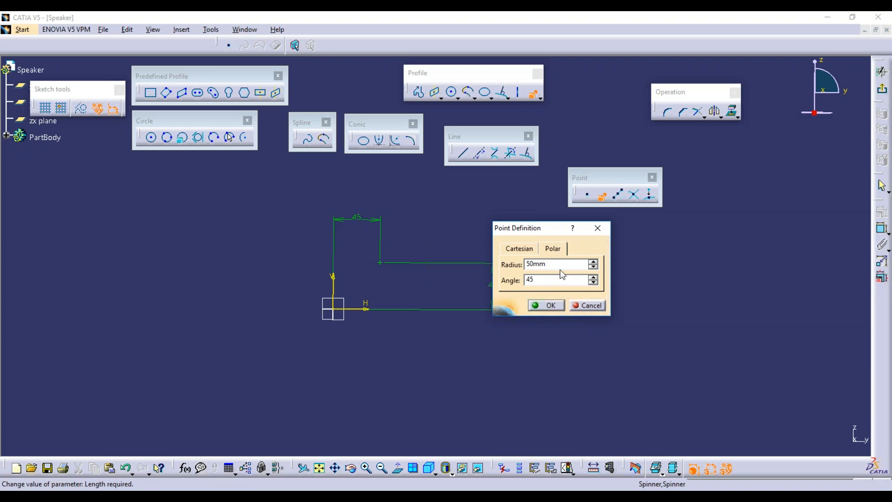
left_click(546, 305)
Move the 45° angle dimension near the origin and the 50 length dimension to the upper left.
middle_click_drag(391, 303, 395, 247, "ctrl")
middle_click_drag(319, 328, 433, 295)
left_click(433, 295)
left_click_drag(435, 291, 286, 382)
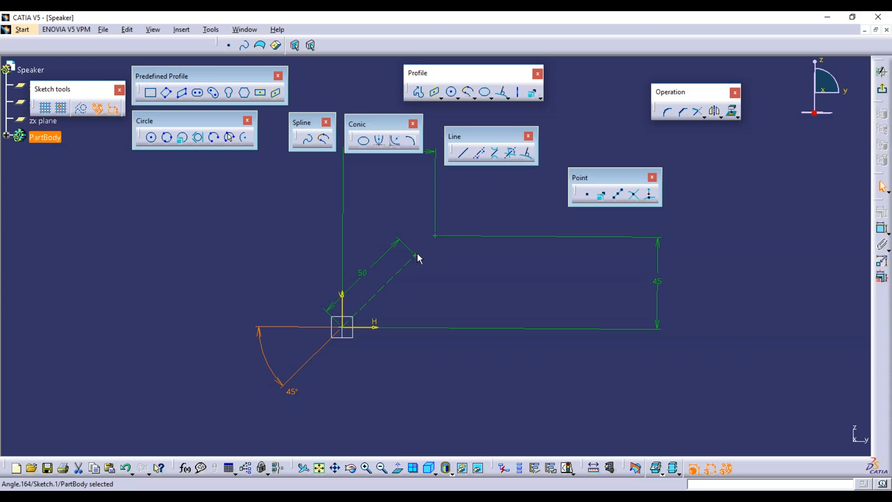
left_click_drag(373, 275, 308, 220)
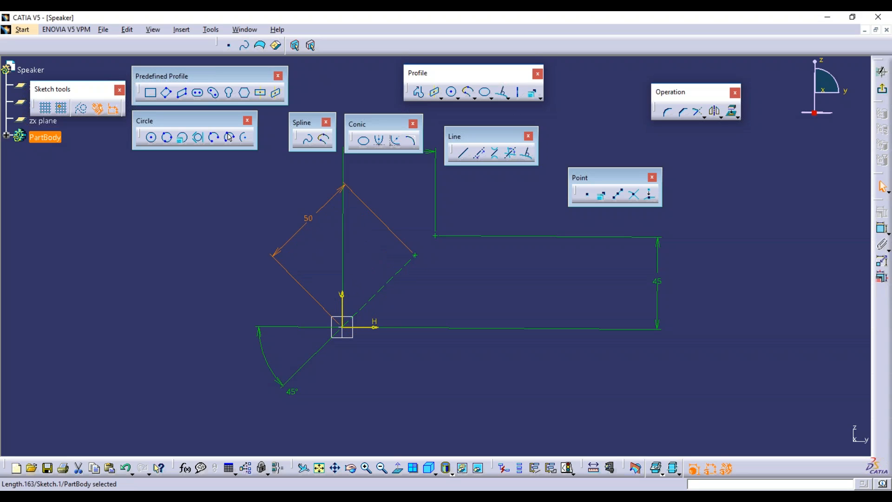
left_click(437, 291)
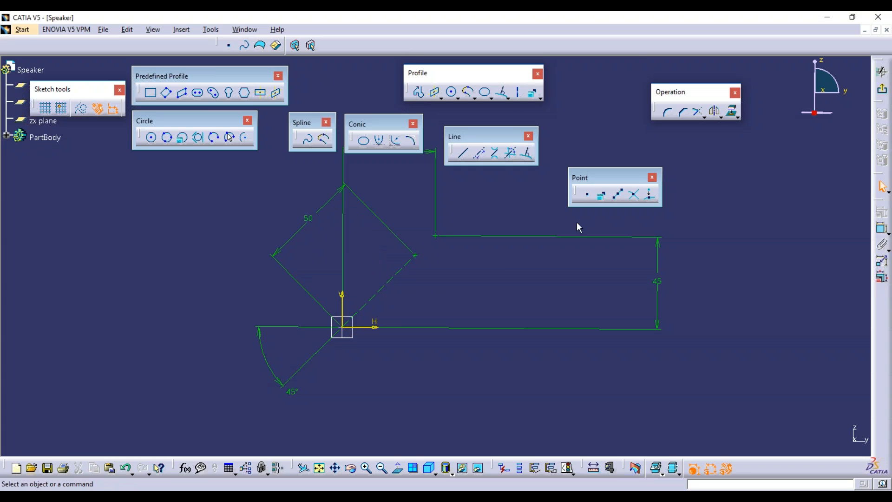
Check a coordinate point's polar position (50, 45°) without creating it, then place a circle centre below the sketch.
left_click(602, 195)
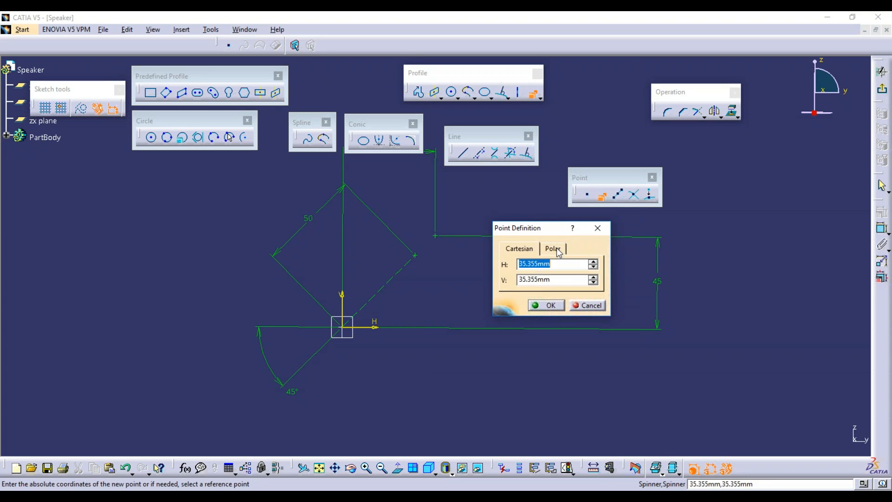
left_click(552, 248)
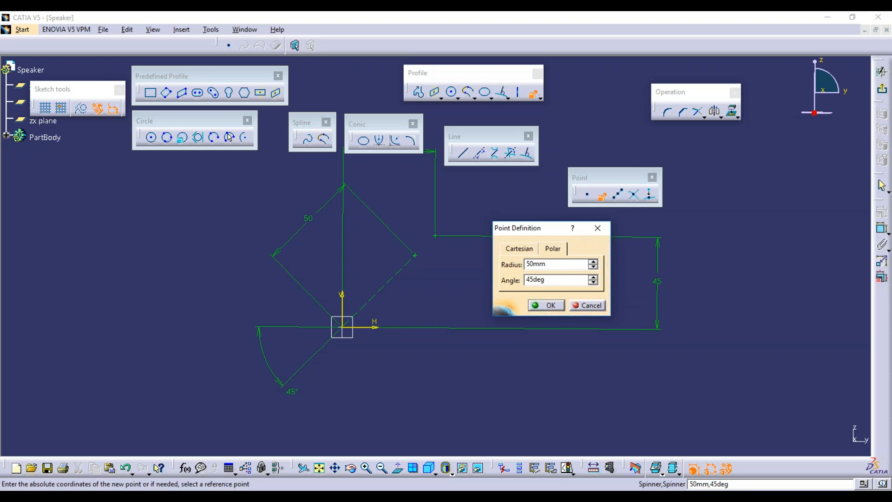
left_click(590, 307)
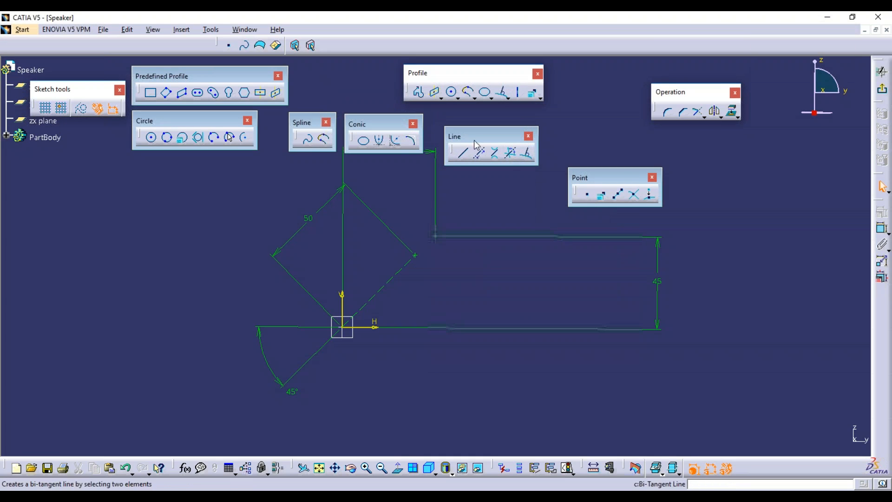
left_click(152, 138)
left_click(543, 409)
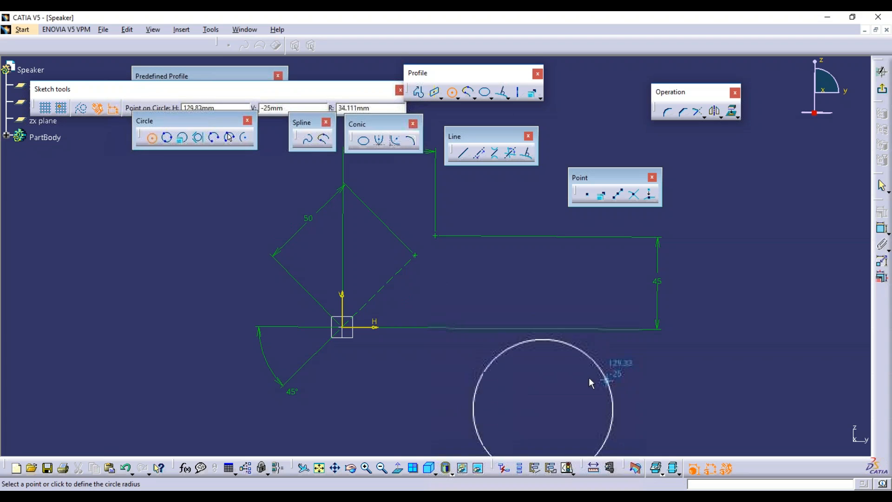
Finish the circle and place a point on its upper right rim.
left_click(587, 376)
mouse_move(543, 409)
middle_mouse_down()
mouse_move(534, 406)
mouse_move(551, 408)
middle_mouse_up()
middle_click_drag(682, 395, 654, 390)
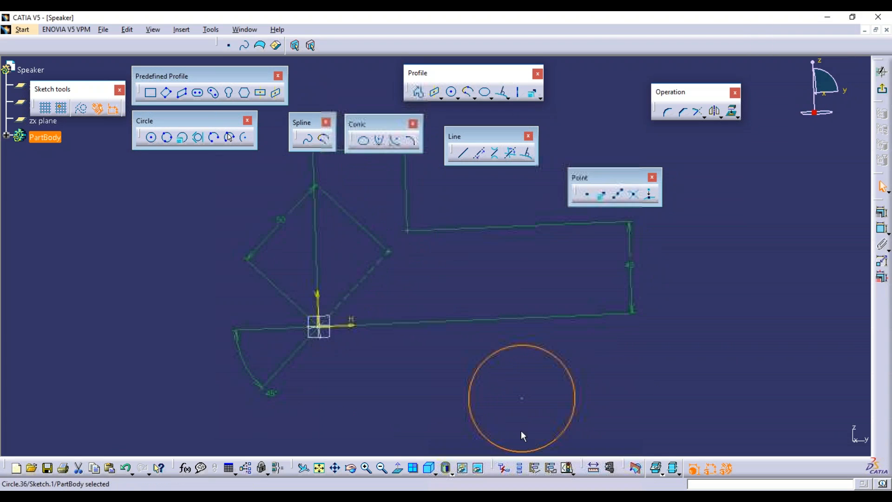
left_click(398, 468)
left_click(588, 196)
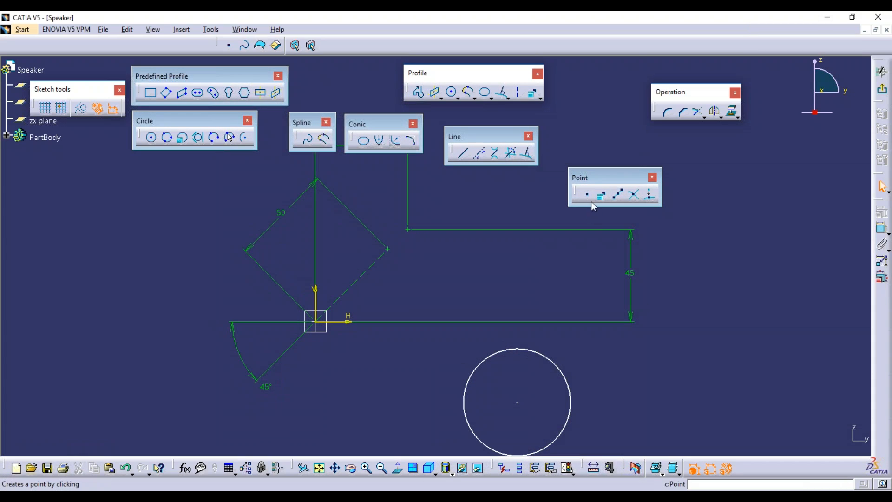
left_click(545, 354)
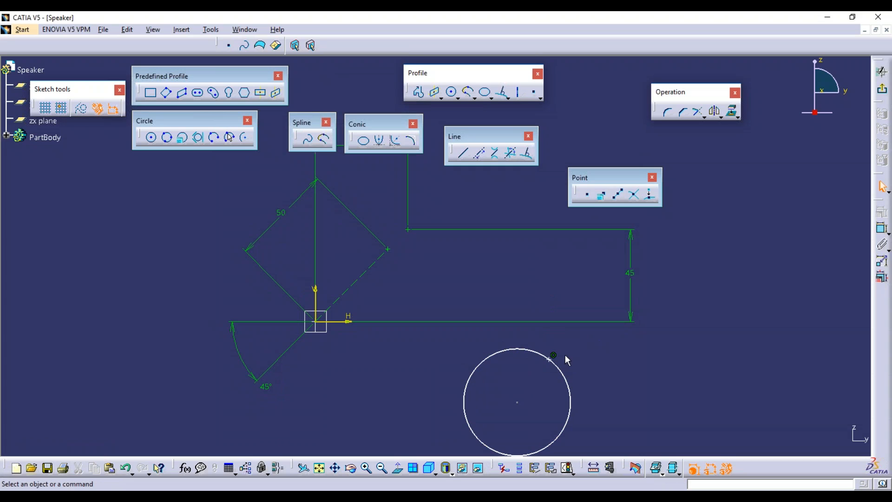
Constrain the circle's diameter to 50 mm.
left_click(882, 228)
left_click(572, 384)
left_click(626, 364)
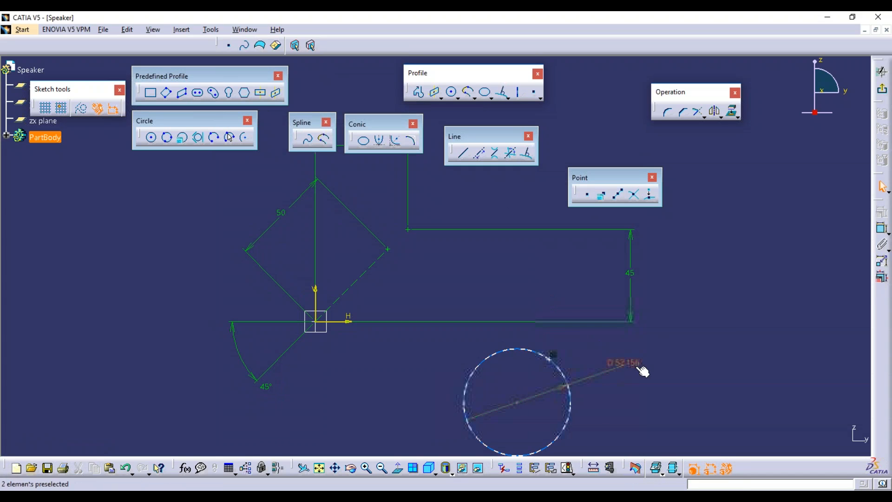
type("50")
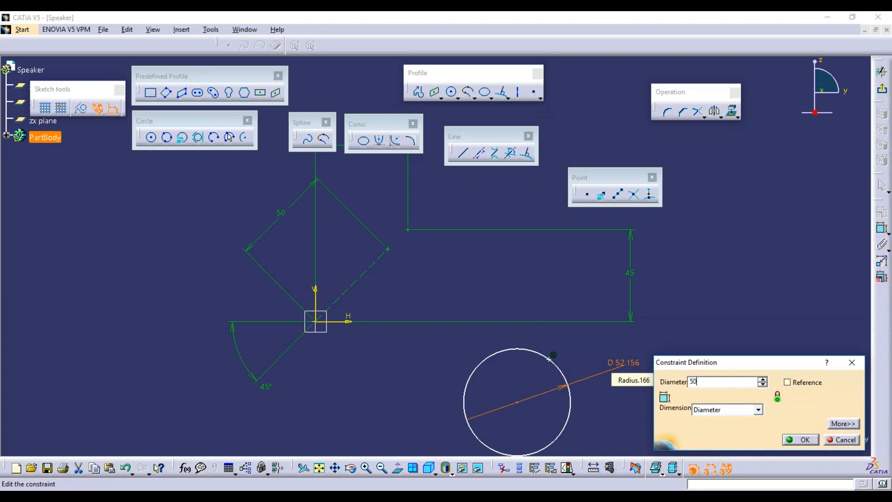
key("Return")
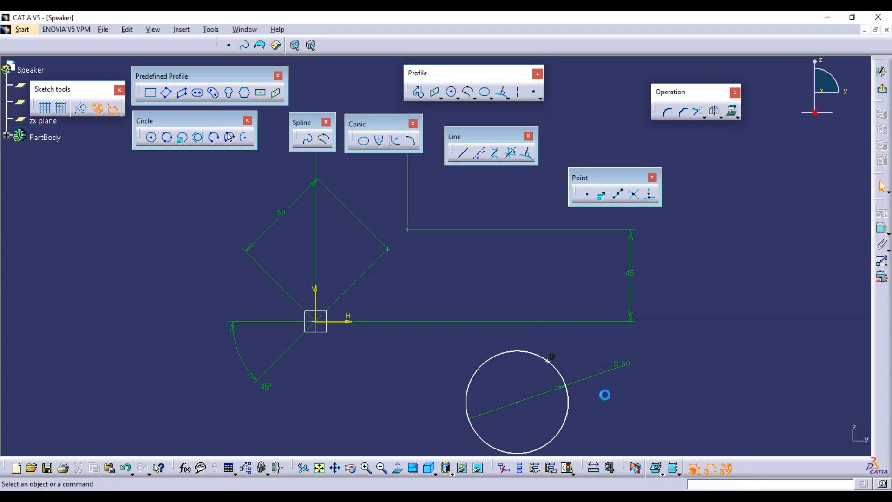
middle_click_drag(572, 370, 549, 313)
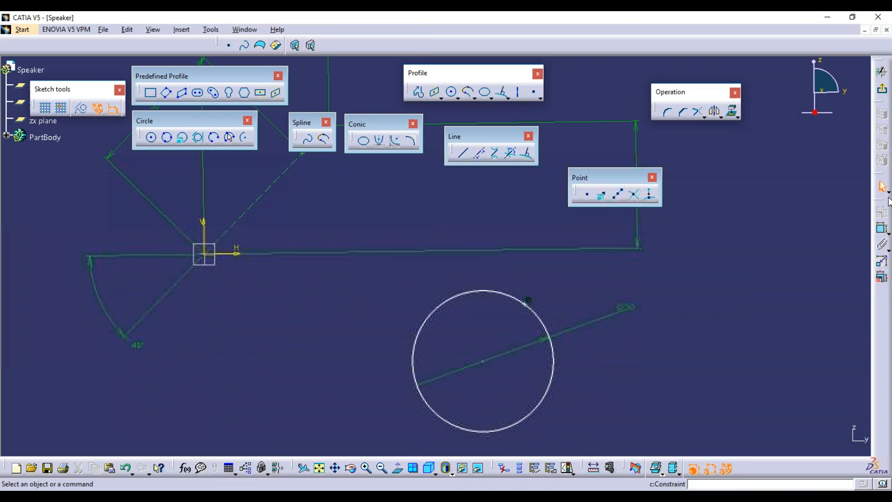
key("Escape")
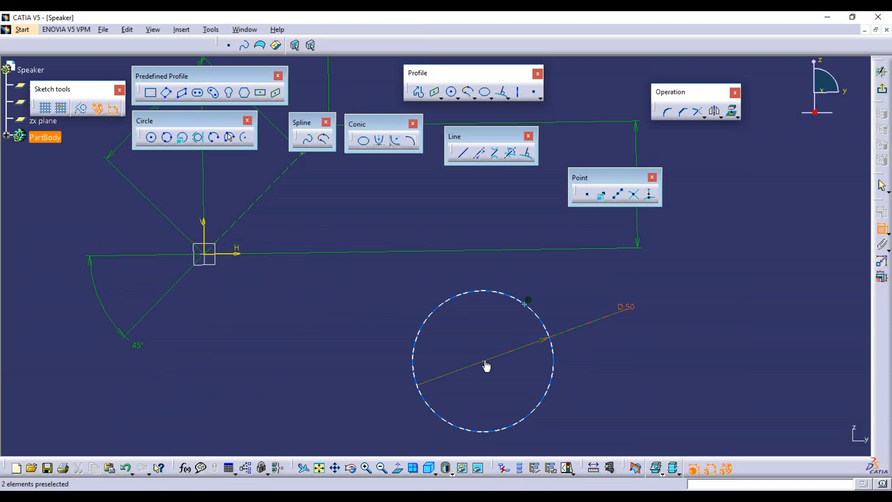
Dimension the distance from the circle's centre to the rim point as 25.
left_click(484, 361)
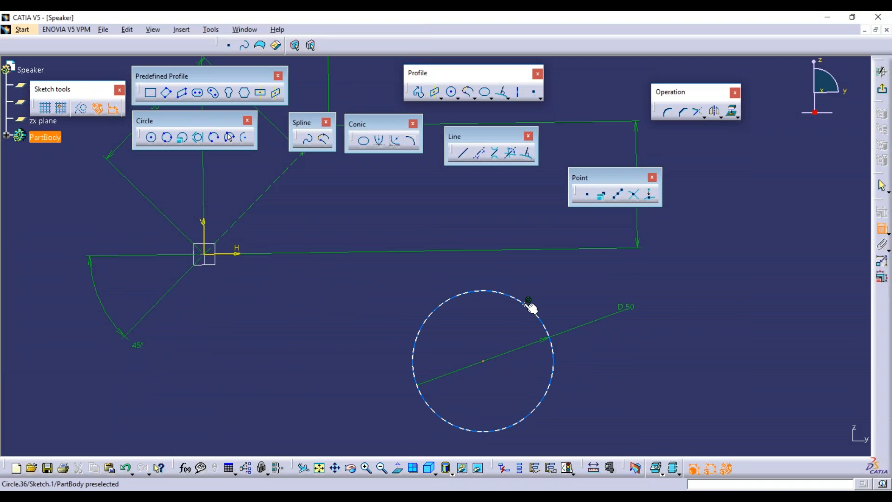
left_click(526, 307)
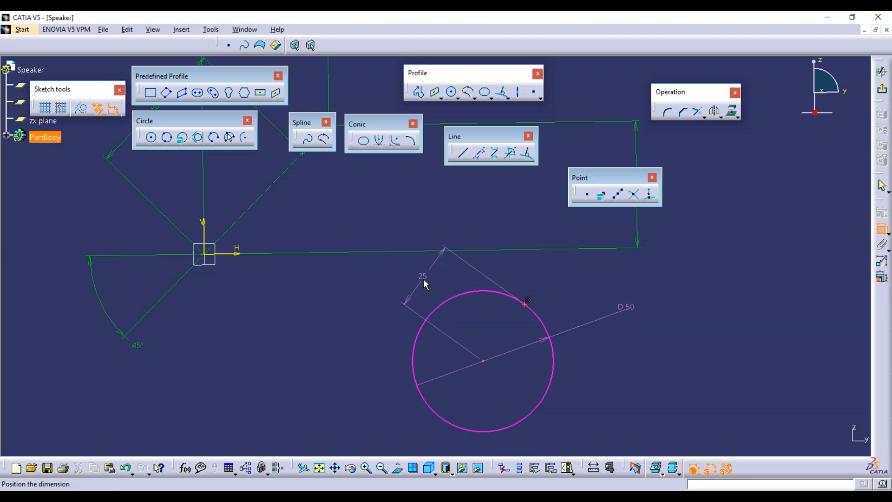
left_click(422, 279)
middle_click_drag(300, 270, 386, 334)
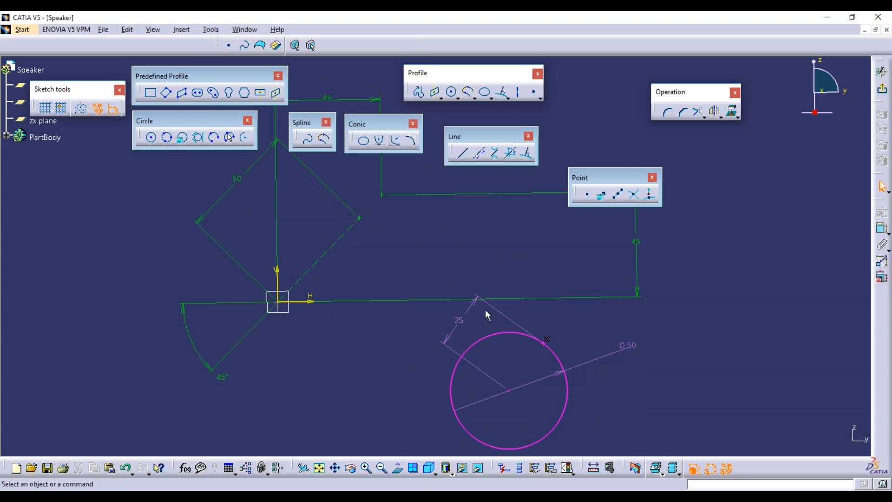
Delete the circle, then draw and delete a circle at the origin through the 45° line's end.
right_click(511, 341)
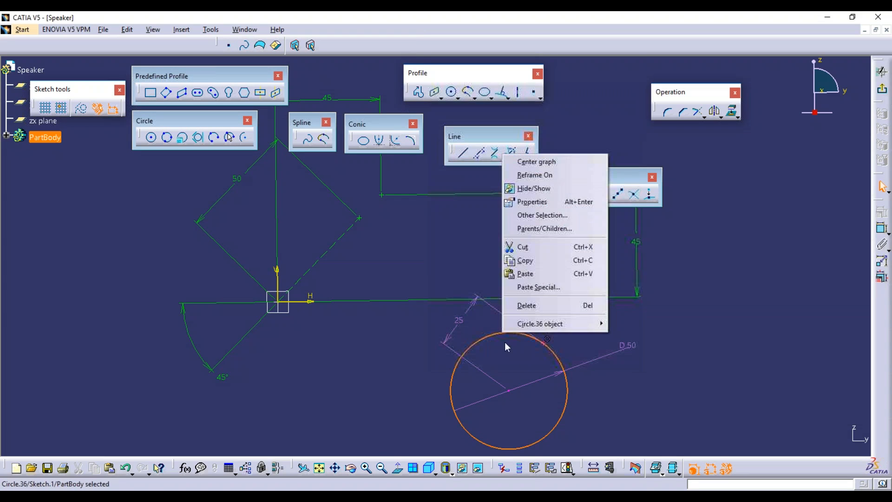
left_click(523, 302)
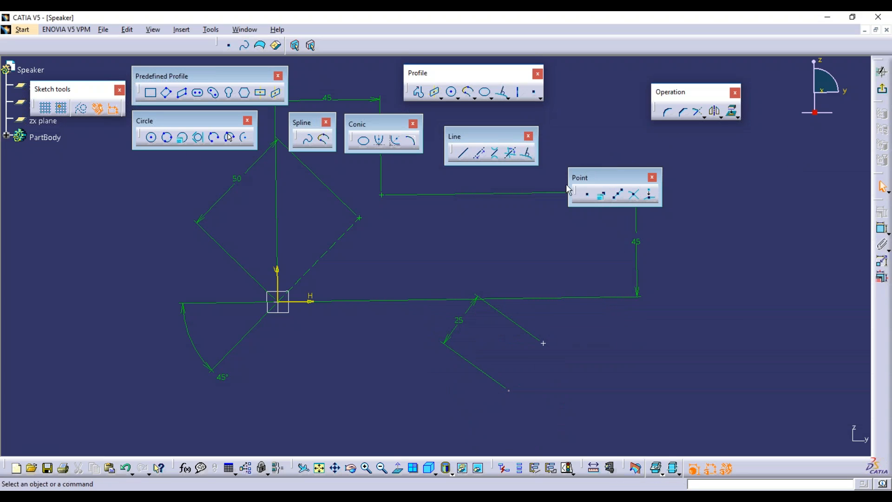
left_click(151, 137)
left_click(278, 302)
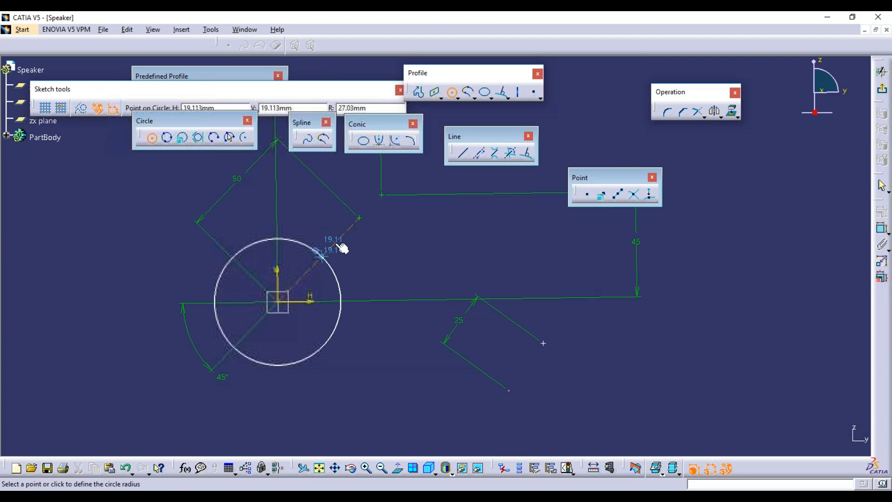
left_click(359, 216)
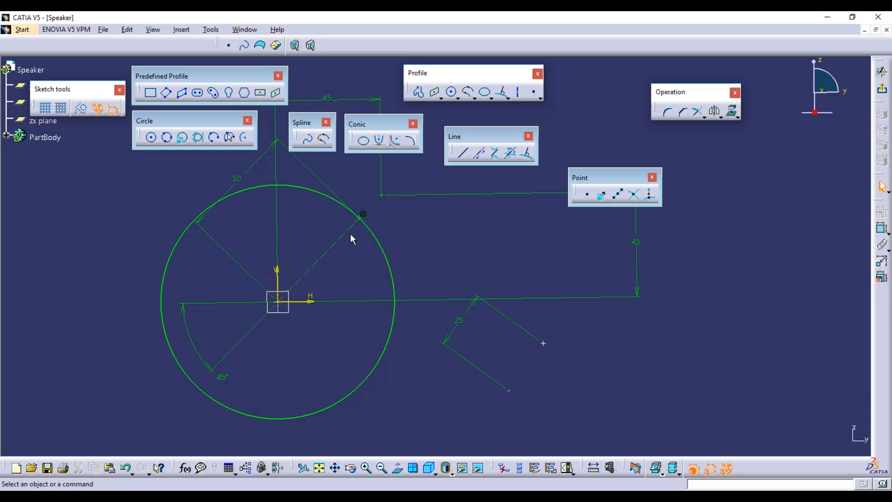
left_click(331, 199)
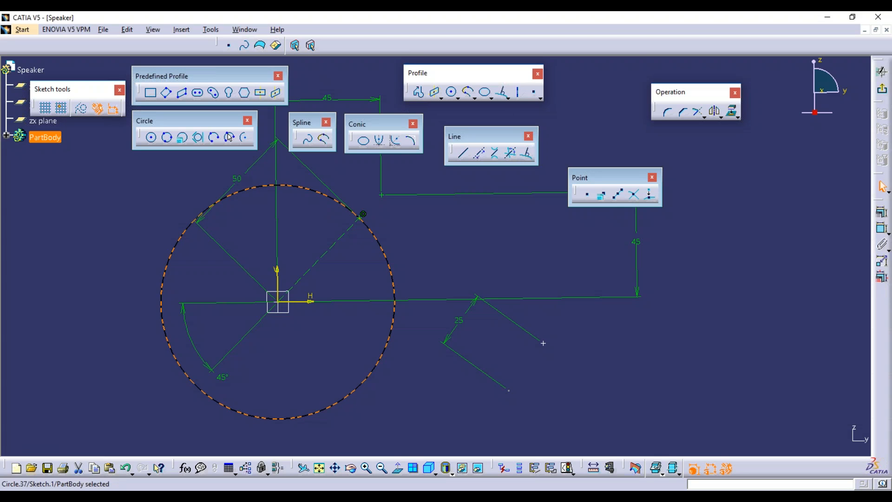
key("Delete")
Box-select all remaining sketch elements and delete them.
middle_click_drag(313, 235, 313, 303, "ctrl")
mouse_move(300, 155)
left_mouse_down()
mouse_move(620, 338)
mouse_move(618, 356)
left_mouse_up()
key("Delete")
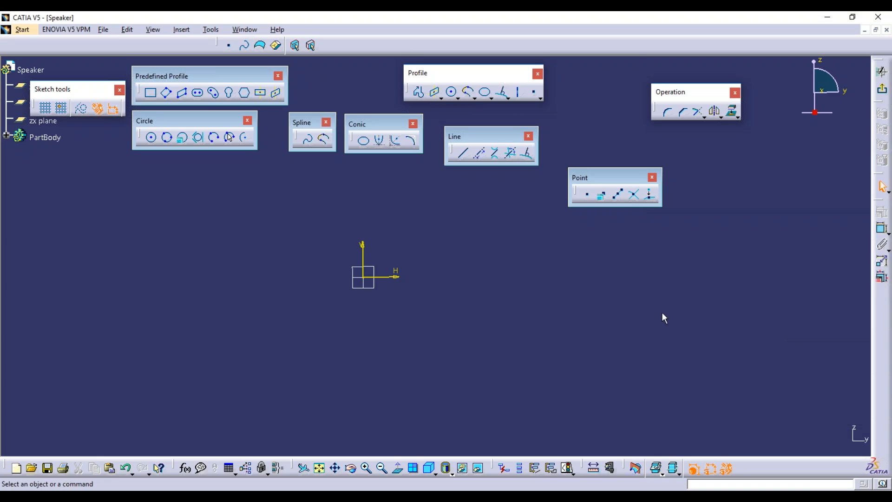
Draw a horizontal line below and right of the origin.
left_click(463, 153)
left_click(420, 304)
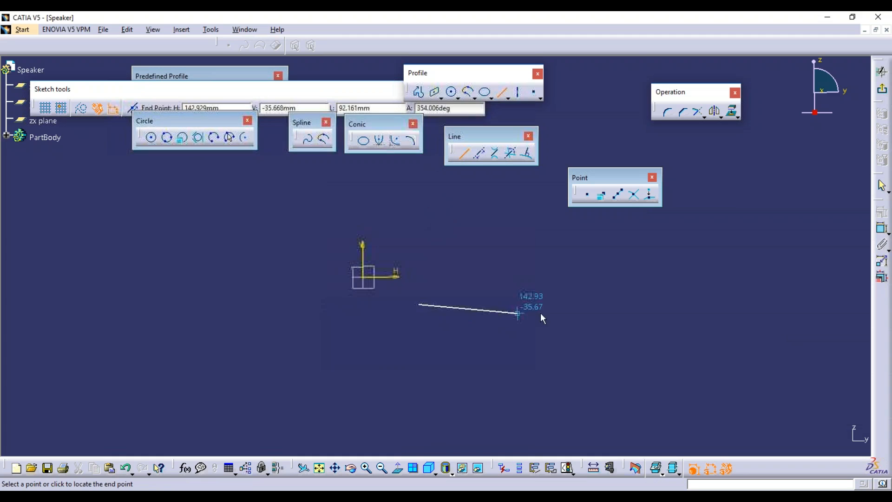
left_click(593, 304)
left_click(480, 347)
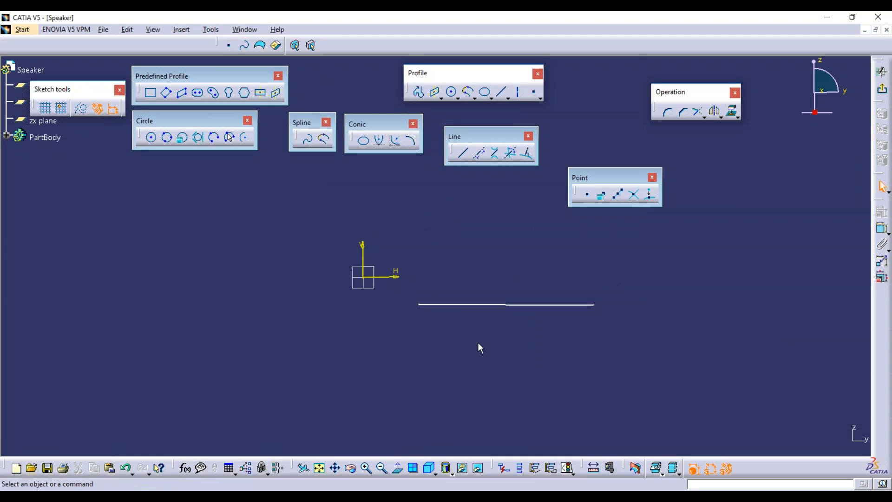
left_click(397, 467)
left_click(398, 467)
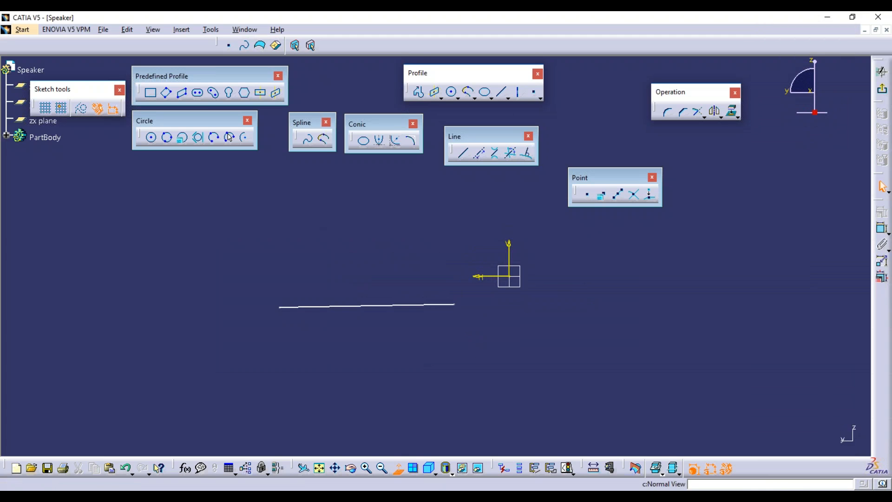
Preview 4 equidistant points along the line.
left_click(618, 195)
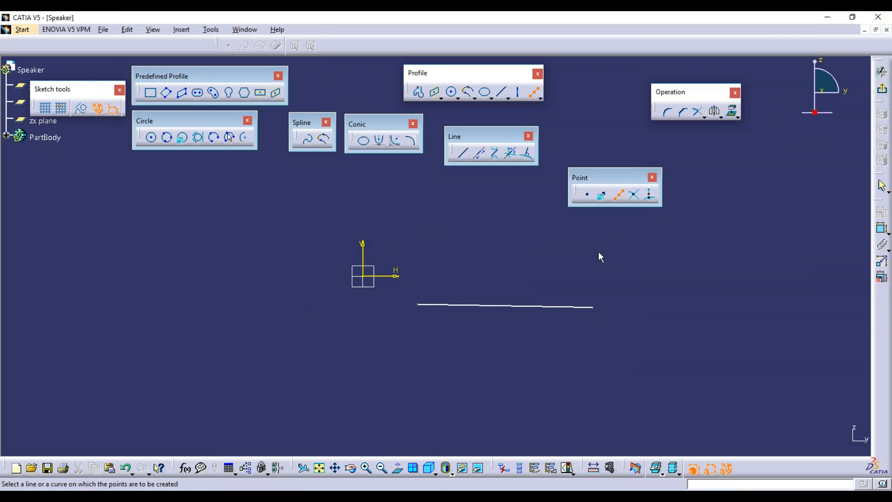
left_click(439, 307)
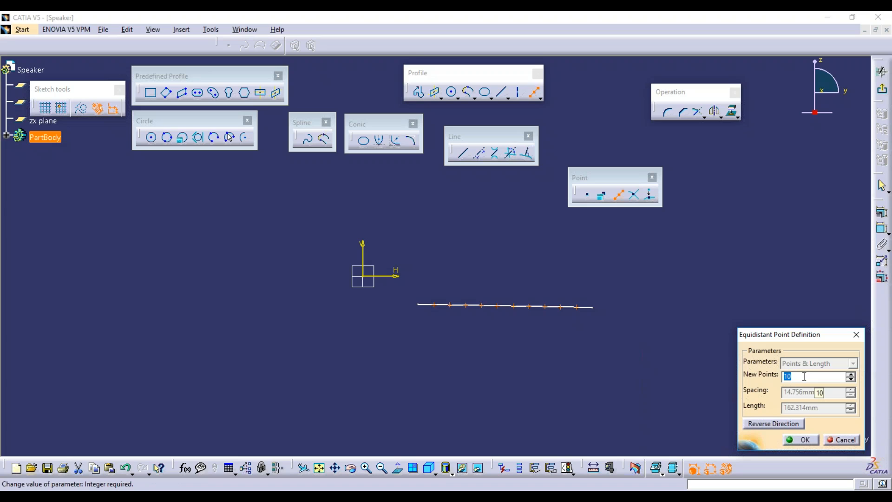
type("4")
left_click_drag(851, 339, 833, 245)
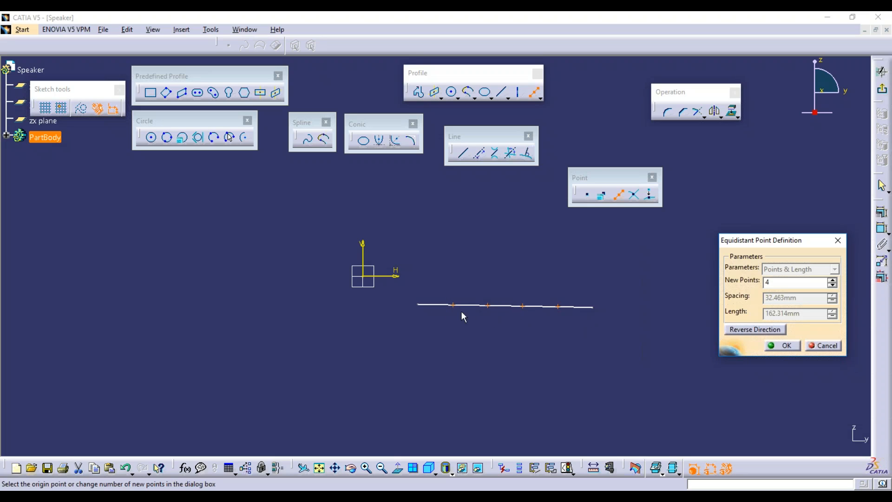
Create the four equidistant points and dimension the line to a 150 mm length.
left_click(790, 346)
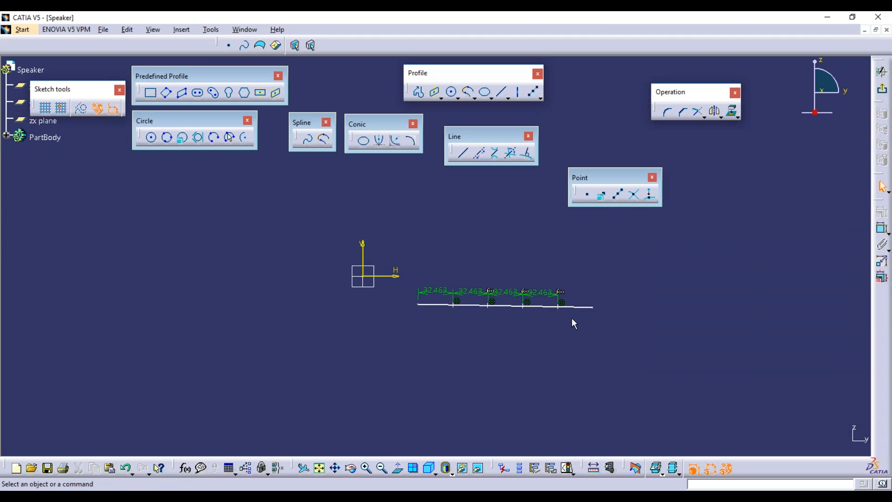
scroll(484, 295, "up", 5)
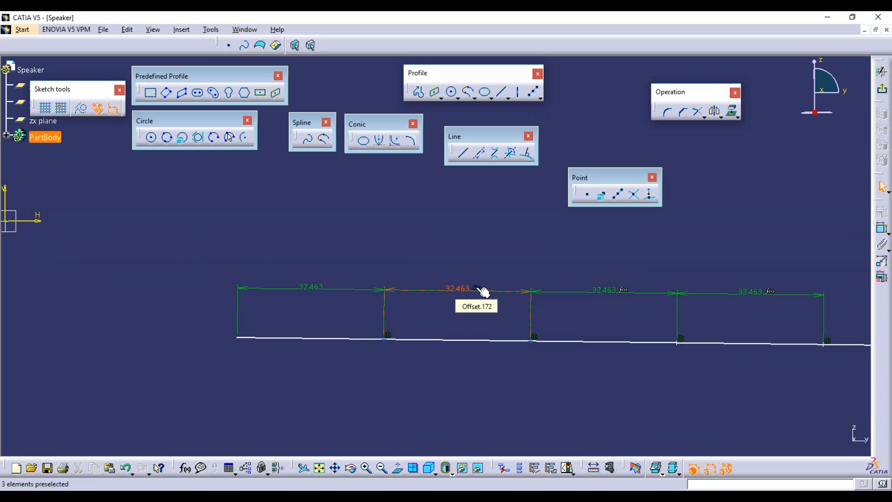
middle_click_drag(467, 297, 509, 317)
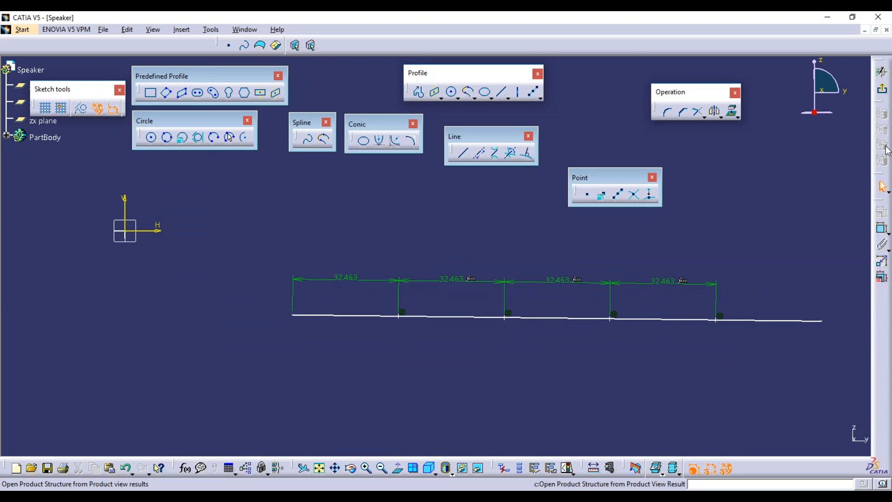
left_click(882, 228)
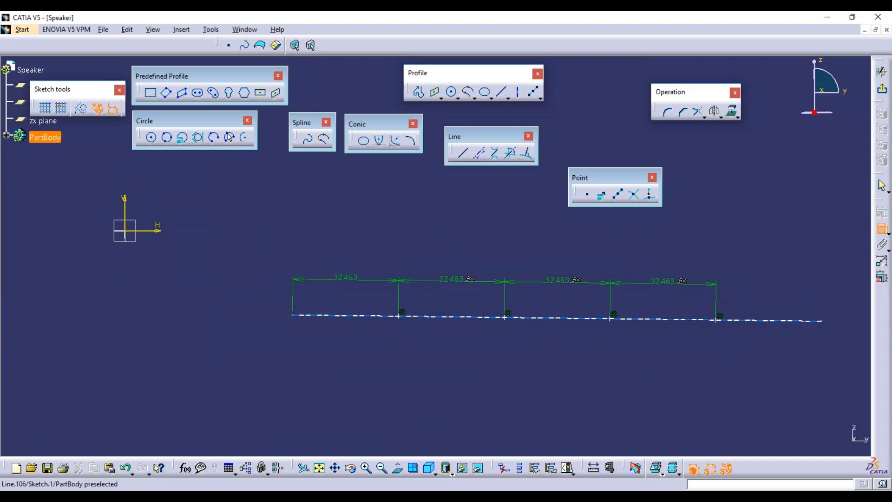
left_click(579, 318)
left_click(546, 368)
double_click(534, 364)
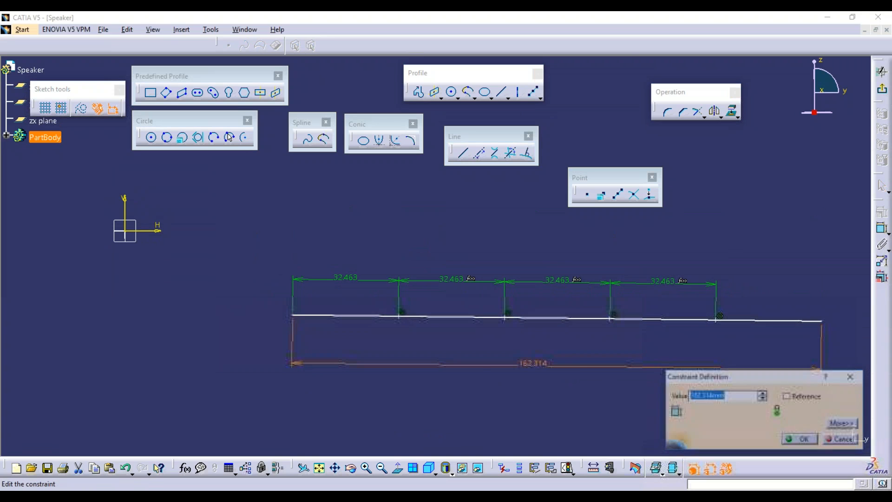
type("150")
key("Return")
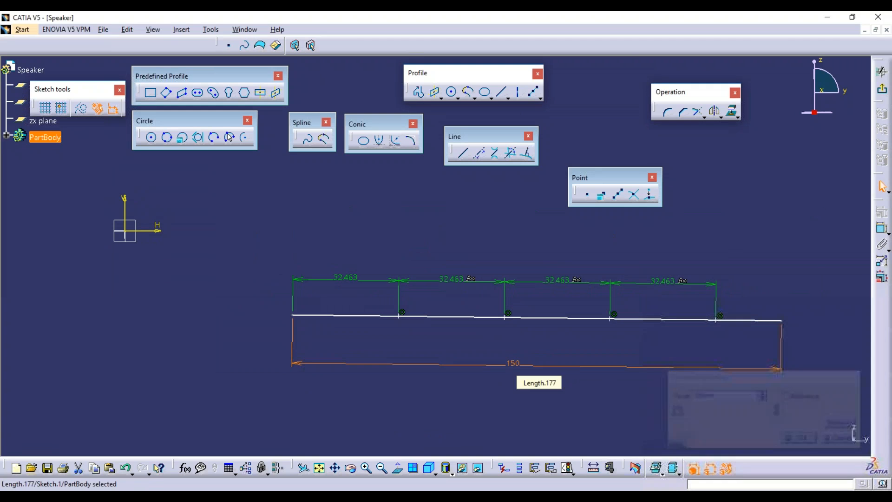
left_click_drag(743, 319, 695, 269)
Delete the four points with their dimensions and constrain the line horizontal.
mouse_move(335, 245)
left_mouse_down()
mouse_move(505, 255)
mouse_move(684, 290)
left_mouse_up()
key("Delete")
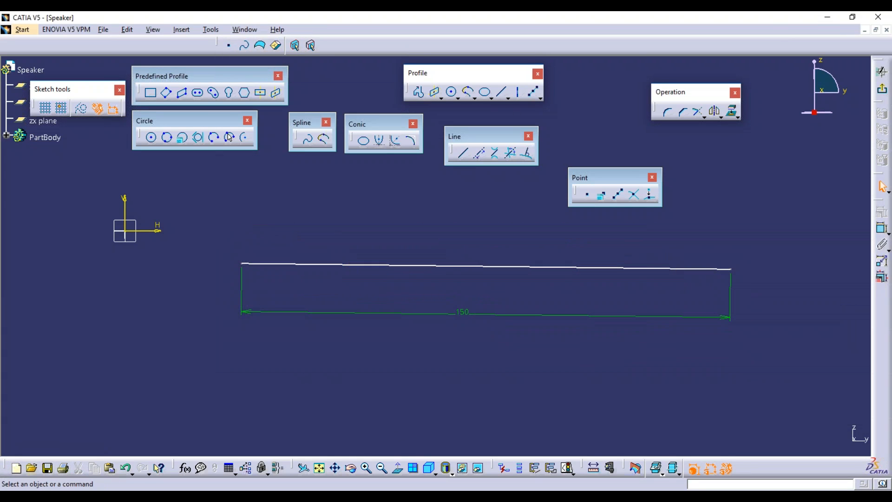
right_click(569, 274)
mouse_move(613, 432)
left_click(702, 377)
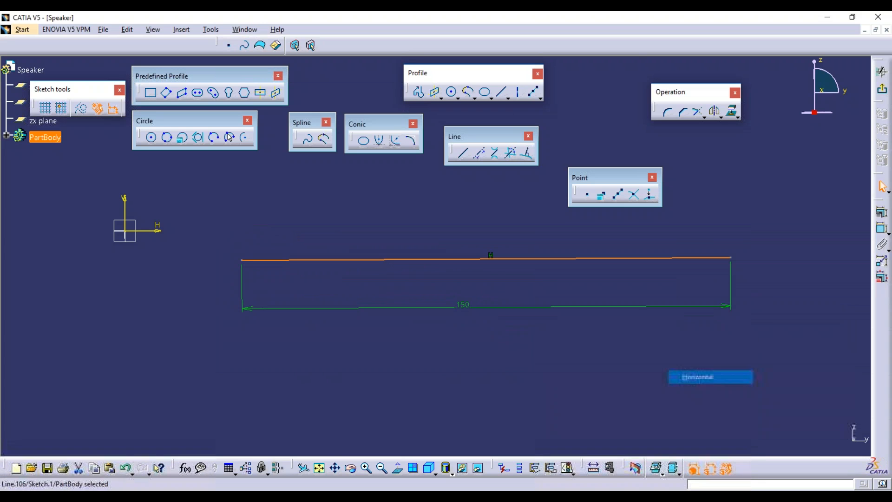
Add 2 equidistant points to the 150 mm line, dividing it into 50 mm thirds.
left_click(617, 194)
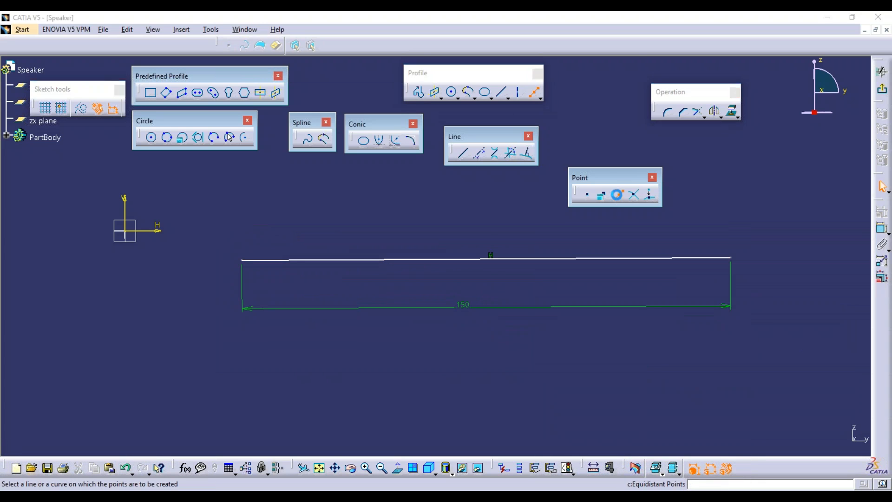
left_click(276, 259)
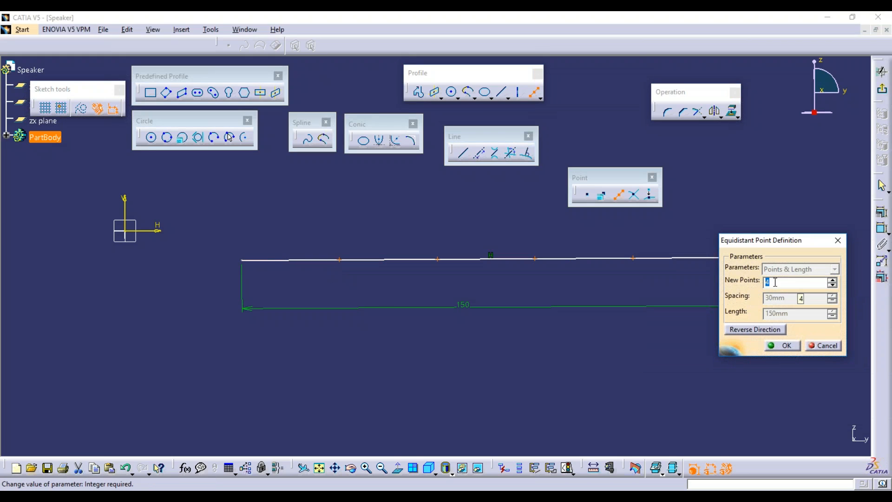
type("2")
mouse_move(599, 265)
middle_mouse_down()
mouse_move(569, 281)
mouse_move(488, 281)
middle_mouse_up()
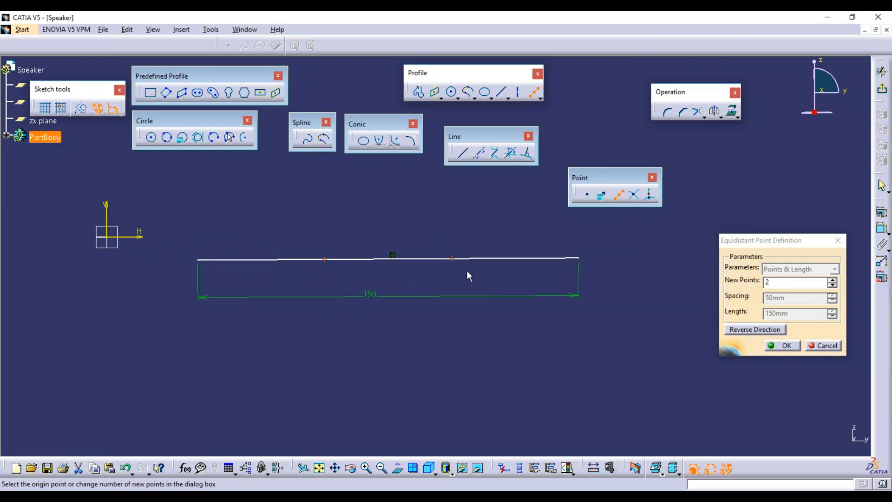
left_click_drag(363, 298, 392, 310)
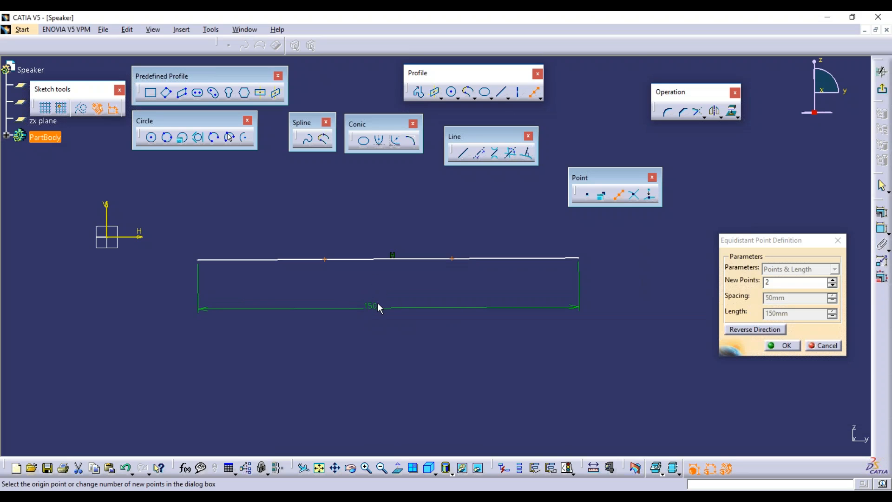
mouse_move(385, 314)
left_mouse_down()
mouse_move(390, 298)
mouse_move(398, 305)
left_mouse_up()
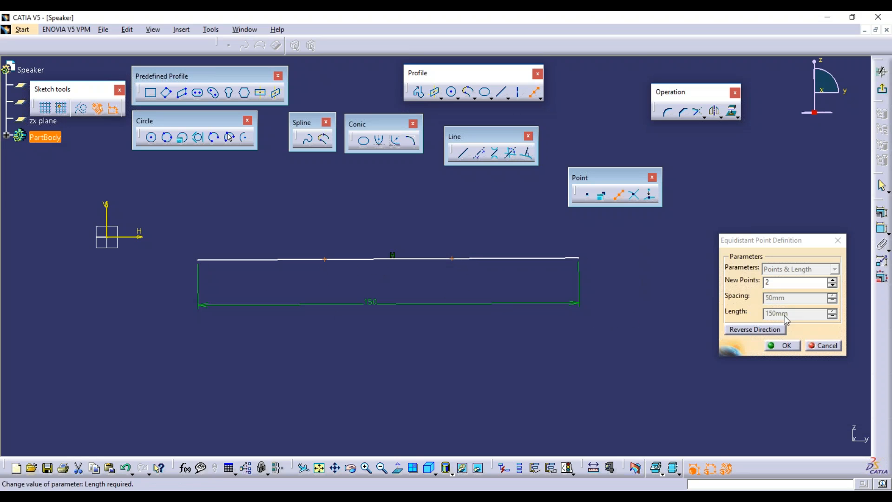
left_click(783, 345)
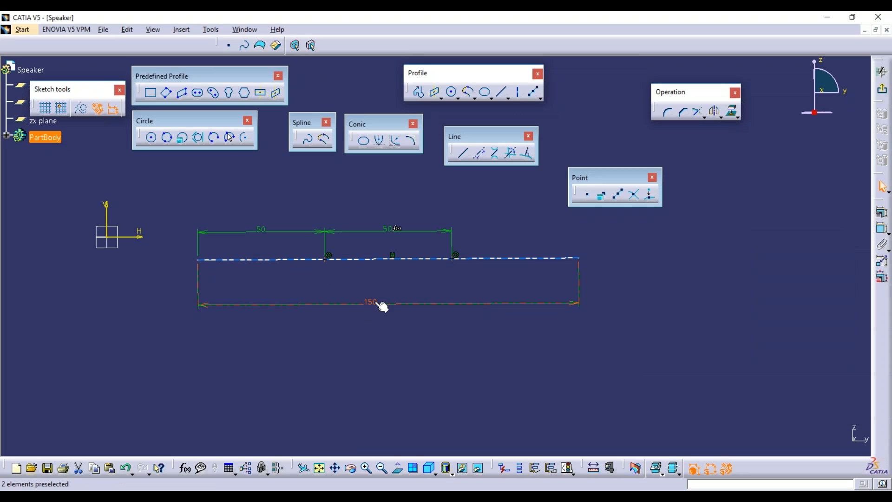
left_click(882, 228)
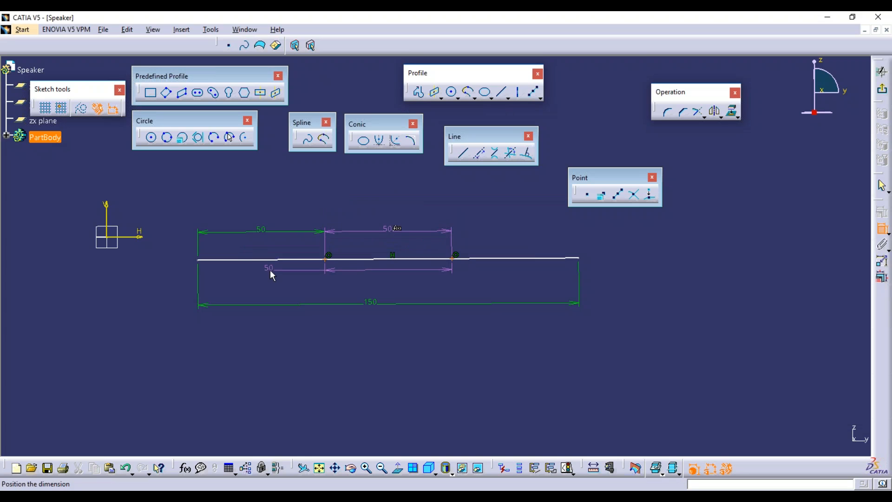
key("Escape")
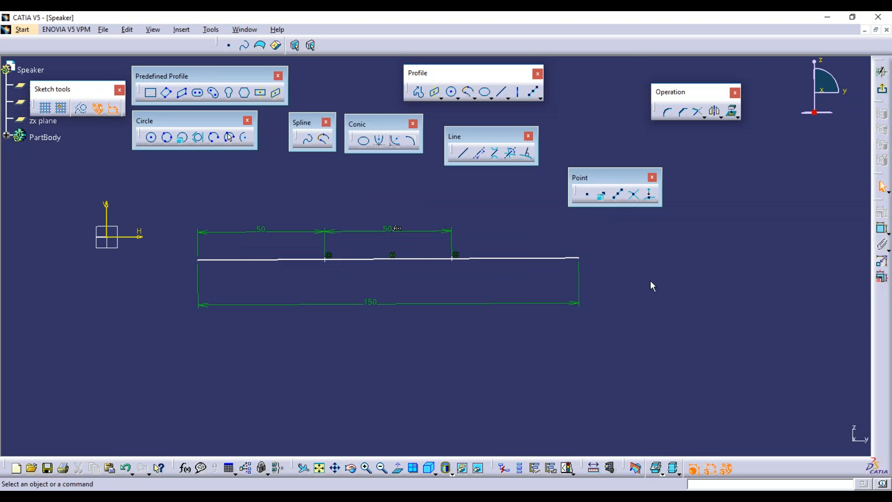
middle_click_drag(620, 273, 420, 218)
Draw two diagonal lines crossing in an X right of the 150 mm line.
left_click(462, 153)
left_click(485, 219)
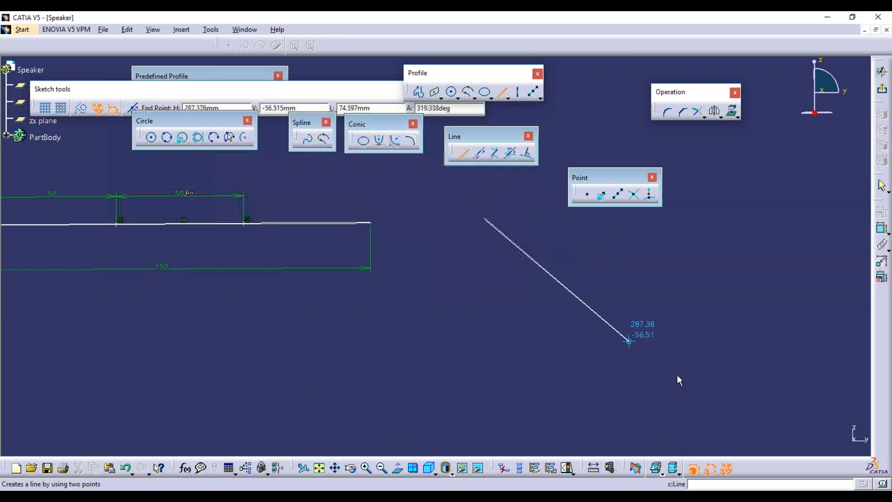
left_click(706, 396)
left_click(463, 153)
left_click(658, 226)
left_click(482, 376)
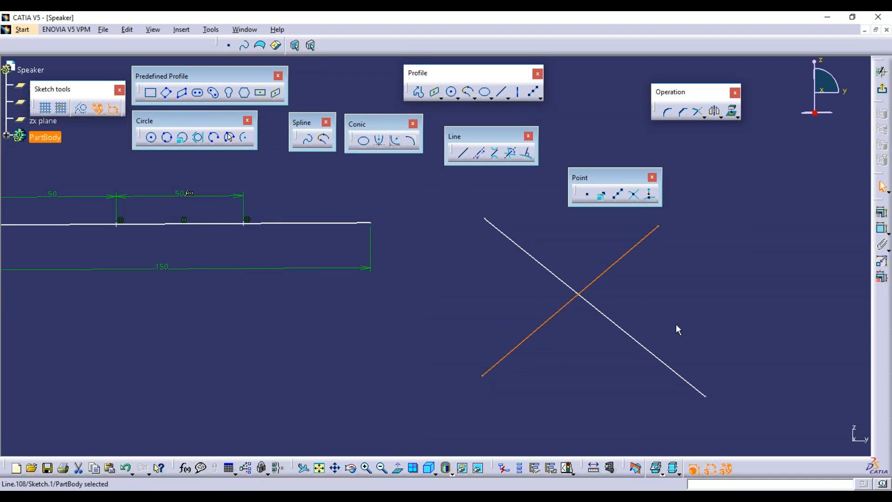
left_click(670, 302)
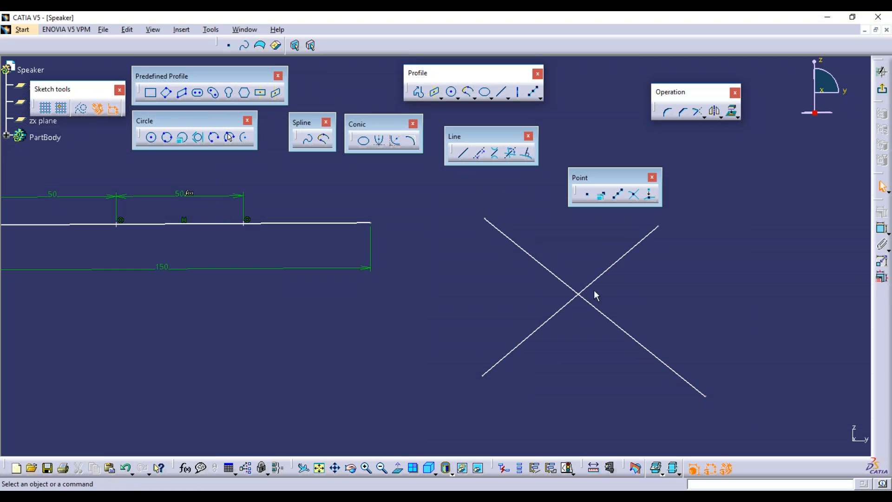
Create an intersection point where the two crossing lines meet.
left_click(632, 196)
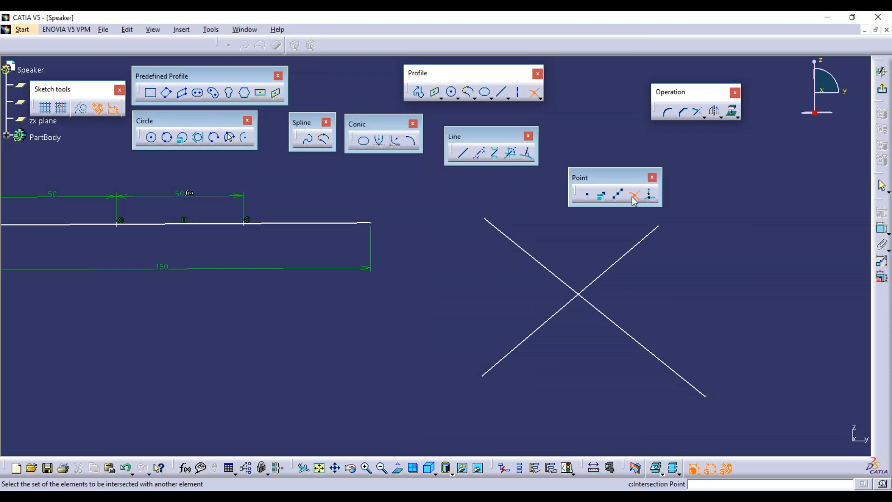
left_click(628, 256)
left_click(609, 319)
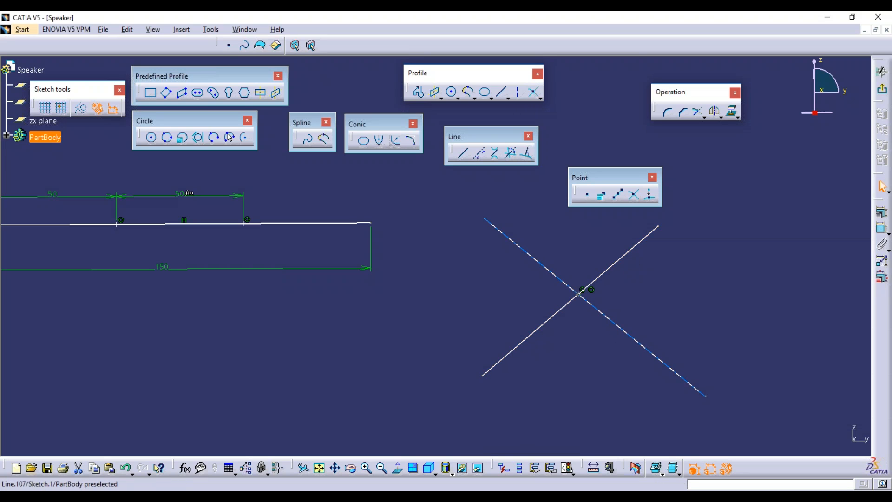
left_click(581, 294)
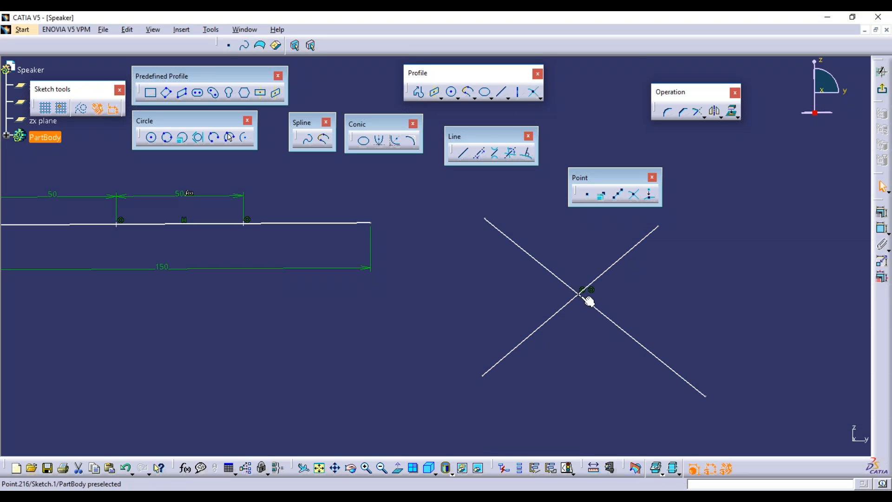
left_click(582, 347)
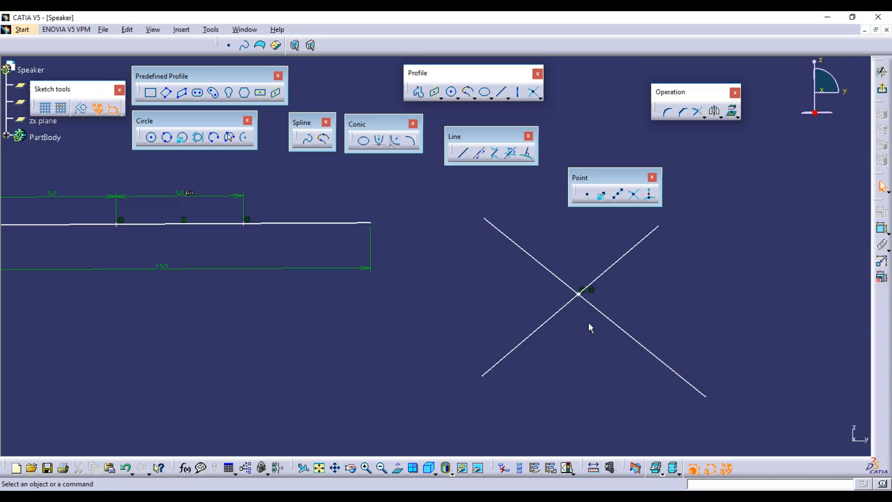
Box-select every sketch element and delete it.
mouse_move(309, 260)
middle_mouse_down()
mouse_move(303, 251)
mouse_move(486, 300)
middle_mouse_up()
left_click_drag(300, 224, 661, 370)
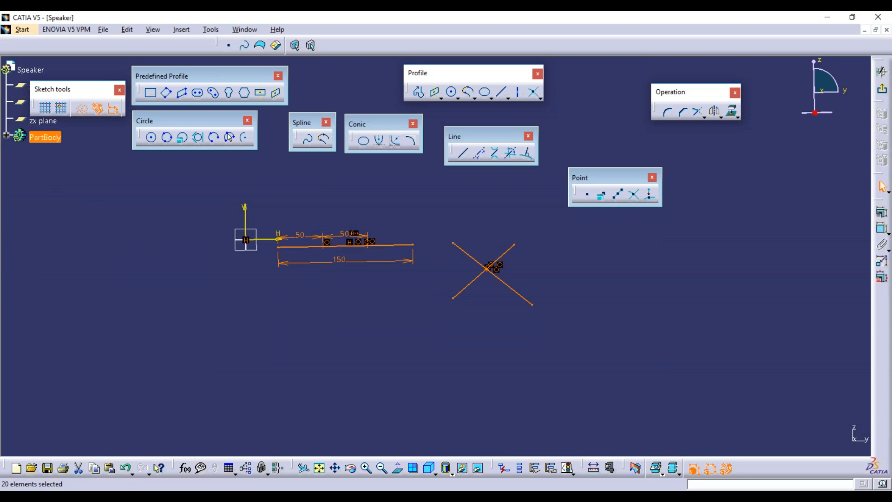
key("Delete")
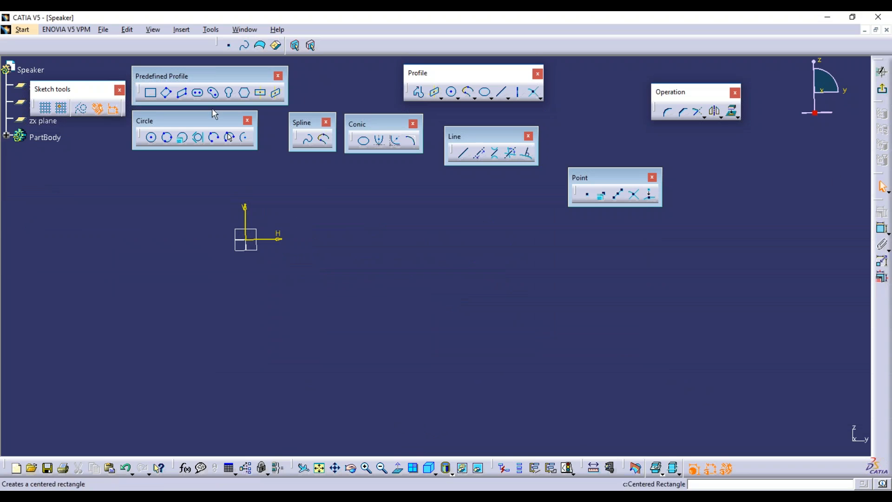
Draw a horizontal line, place a point above it, and constrain the line horizontal.
left_click(501, 92)
left_click(420, 279)
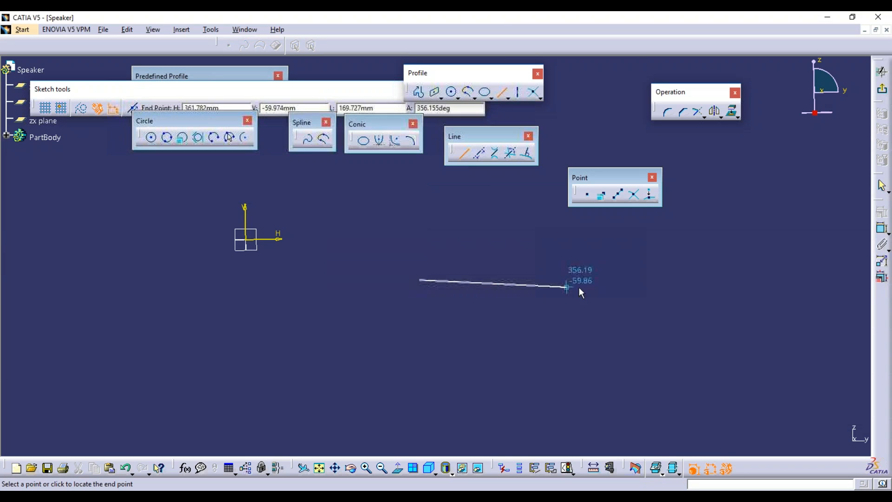
left_click(603, 280)
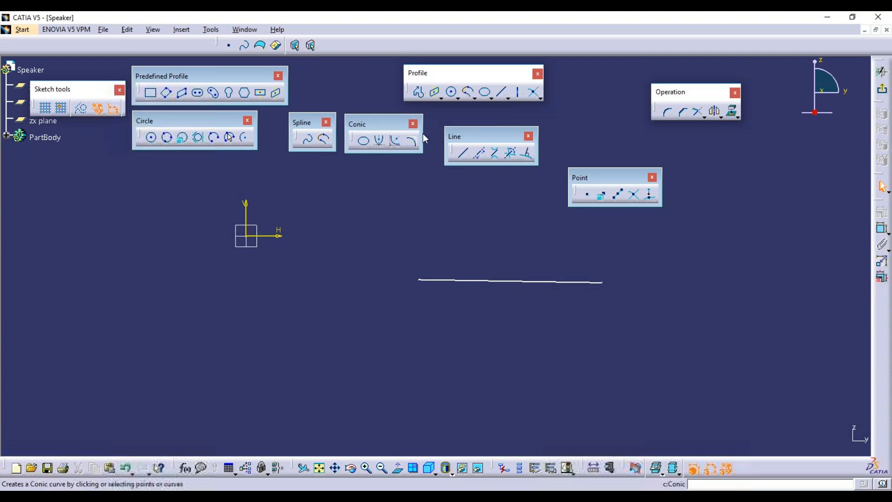
left_click(594, 193)
left_click(449, 185)
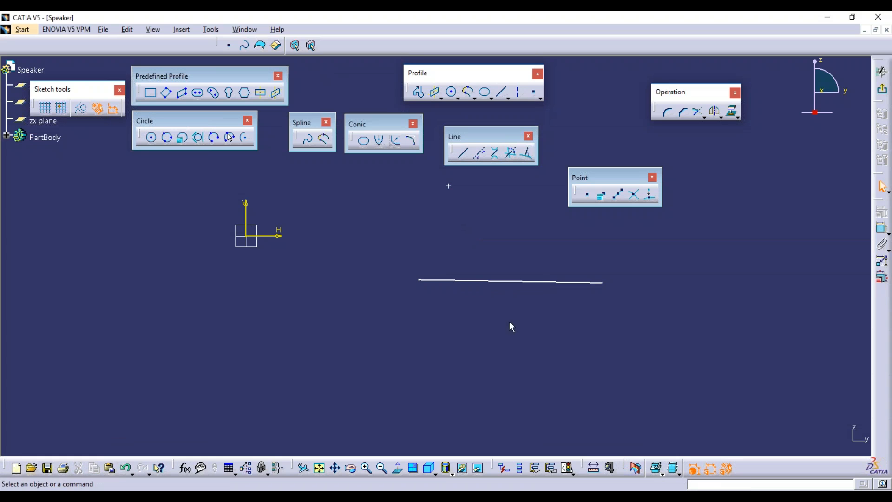
right_click(559, 281)
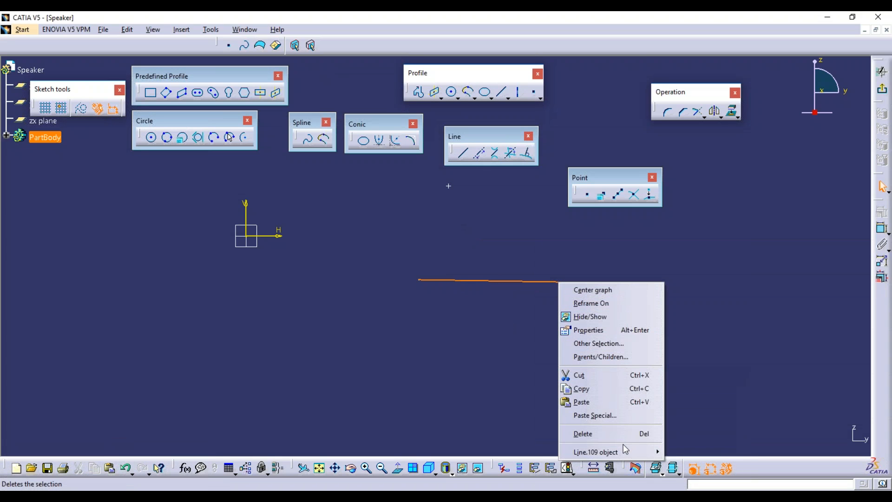
mouse_move(625, 452)
left_click(704, 395)
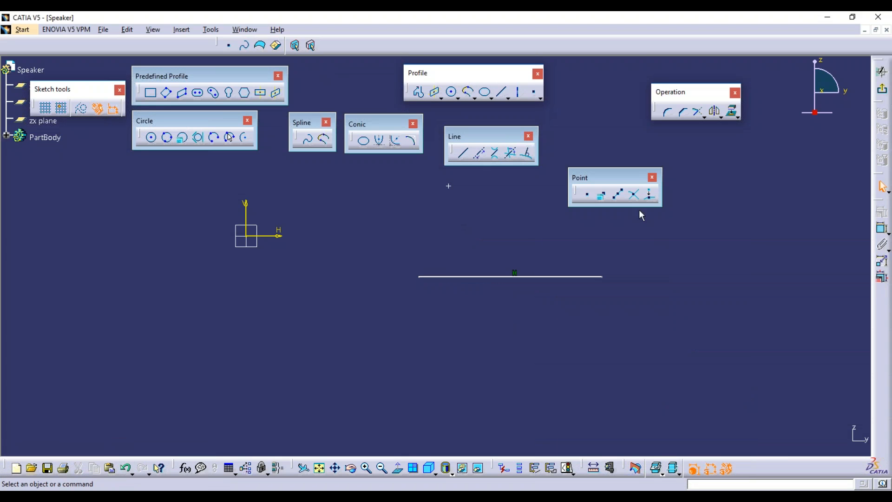
Project the point onto the horizontal line, then delete all sketch geometry.
left_click(650, 195)
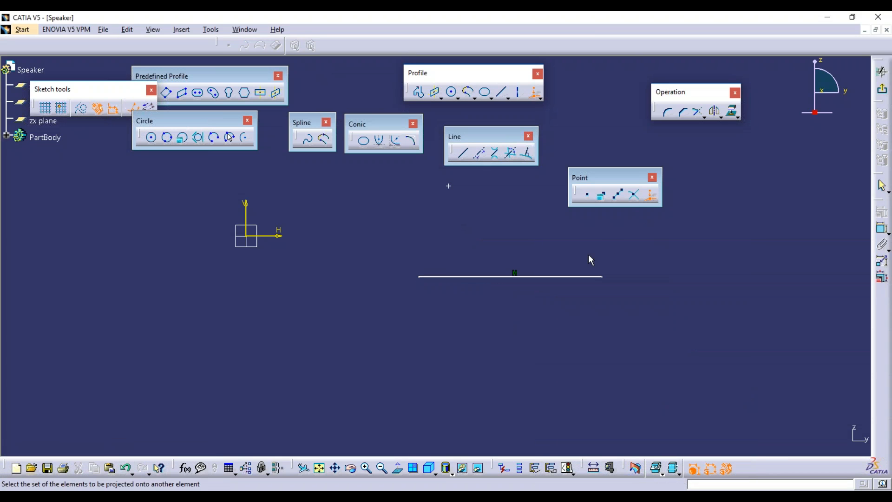
left_click(448, 187)
left_click(523, 277)
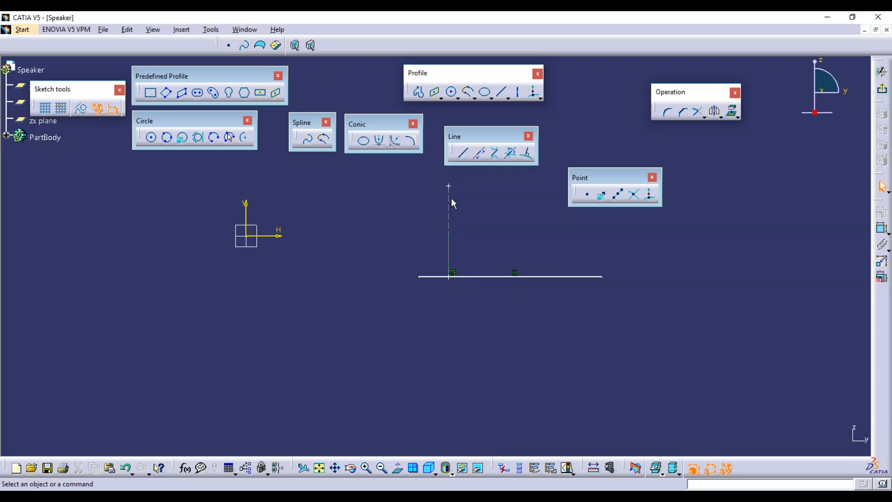
left_click(454, 279)
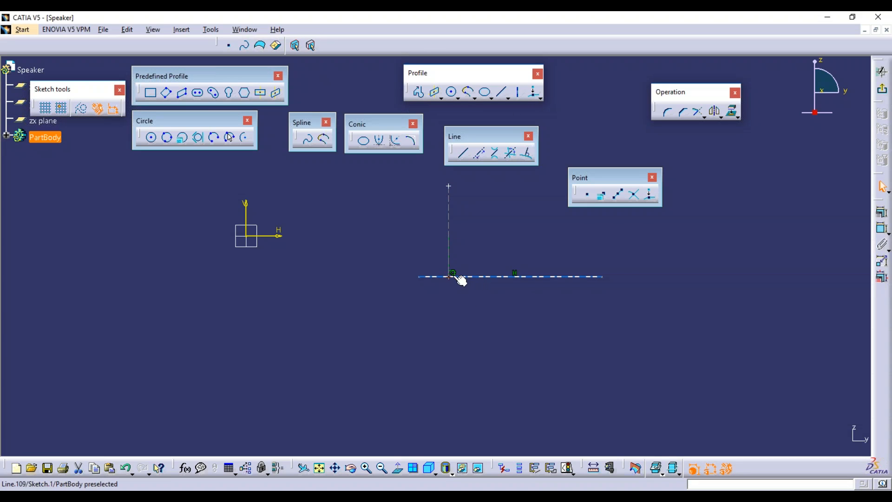
left_click(462, 304)
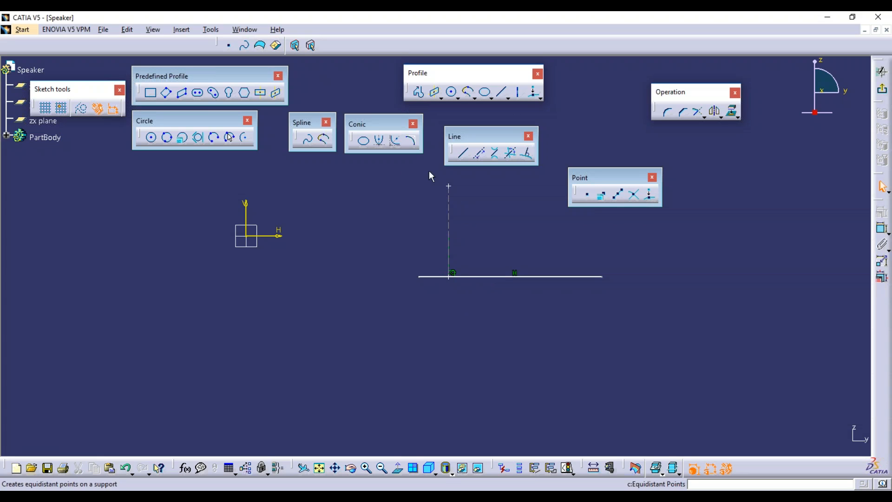
left_click_drag(393, 170, 681, 309)
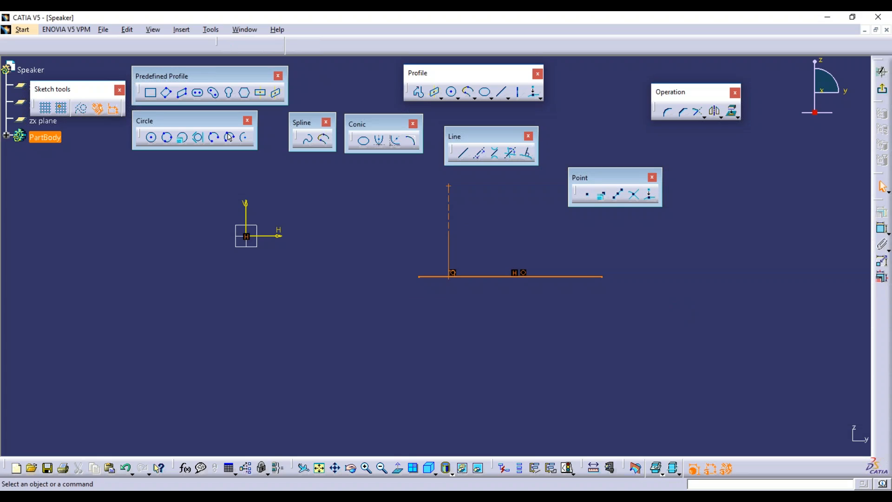
key("Delete")
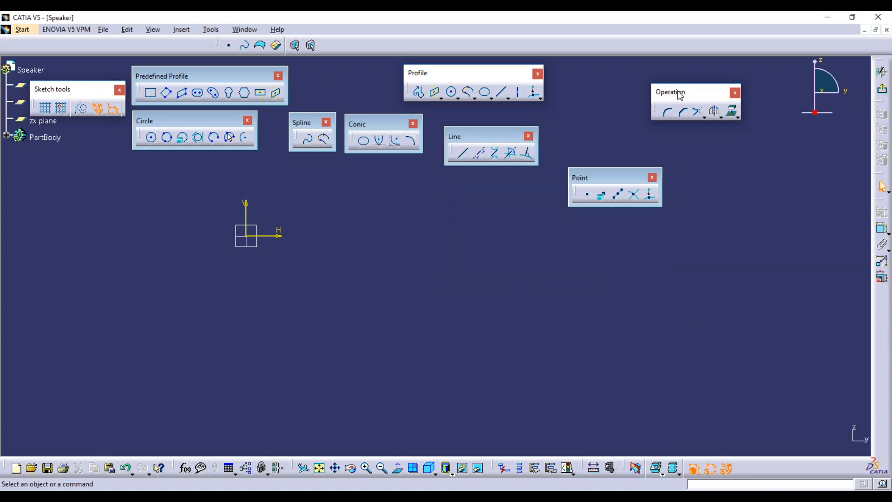
Draw a vertical line on the left of the sketch.
left_click_drag(672, 93, 612, 110)
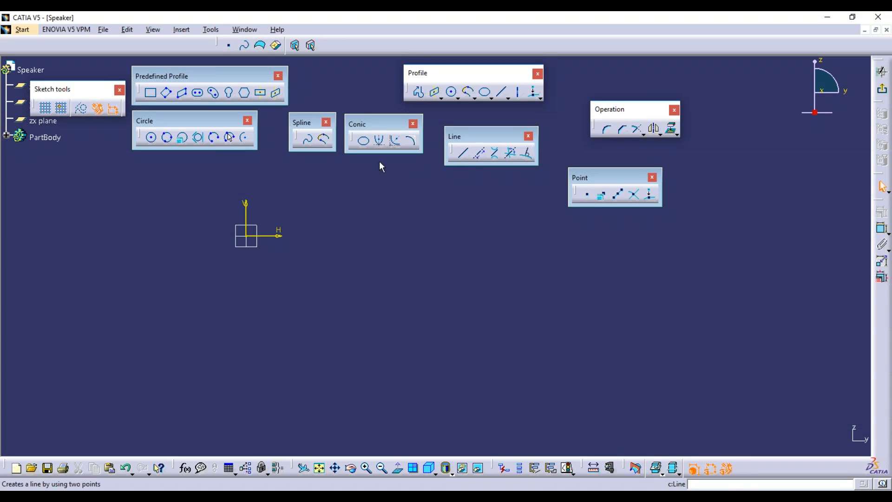
left_click(463, 153)
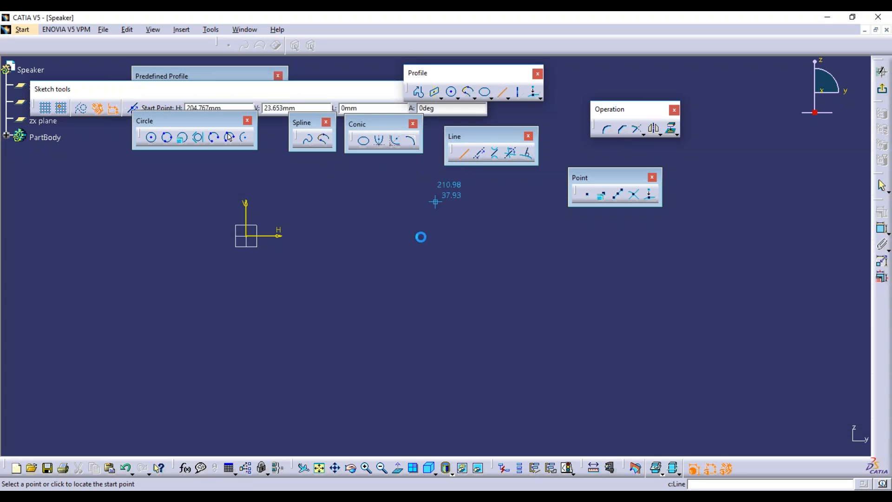
left_click(367, 251)
left_click(365, 400)
Draw a horizontal line running right from the vertical line's top end.
left_click(463, 153)
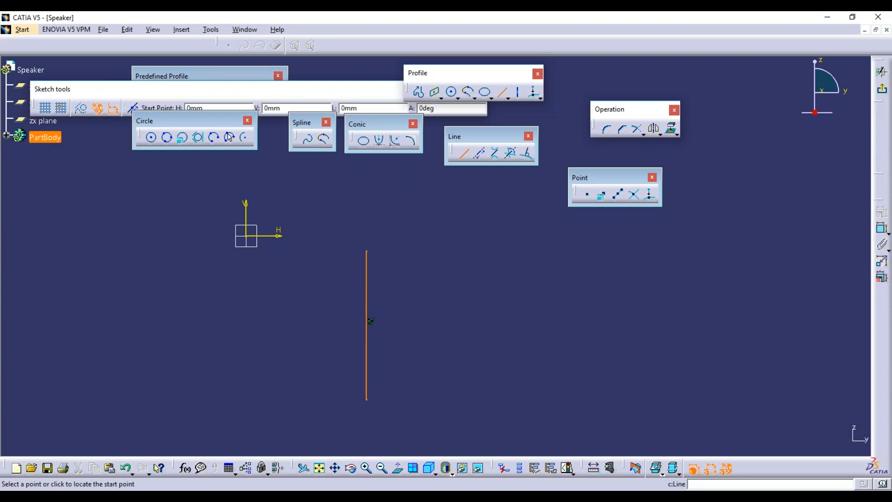
left_click(367, 251)
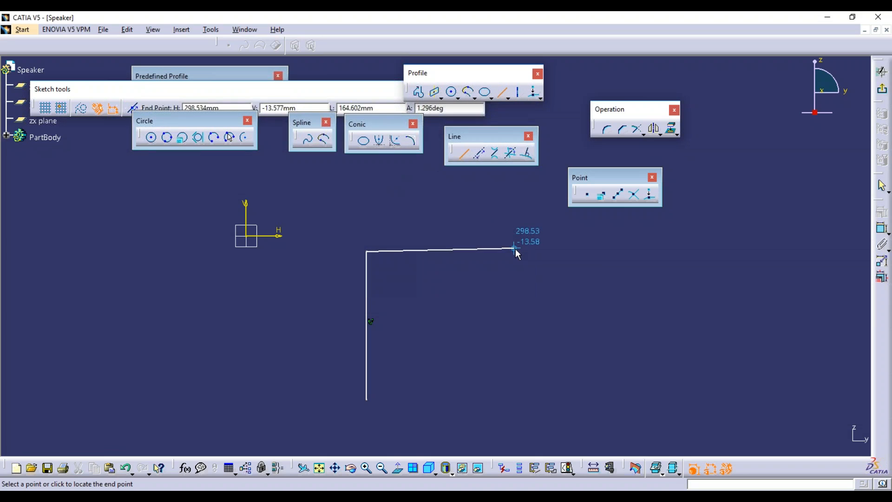
left_click(516, 251)
middle_click_drag(495, 293, 505, 257)
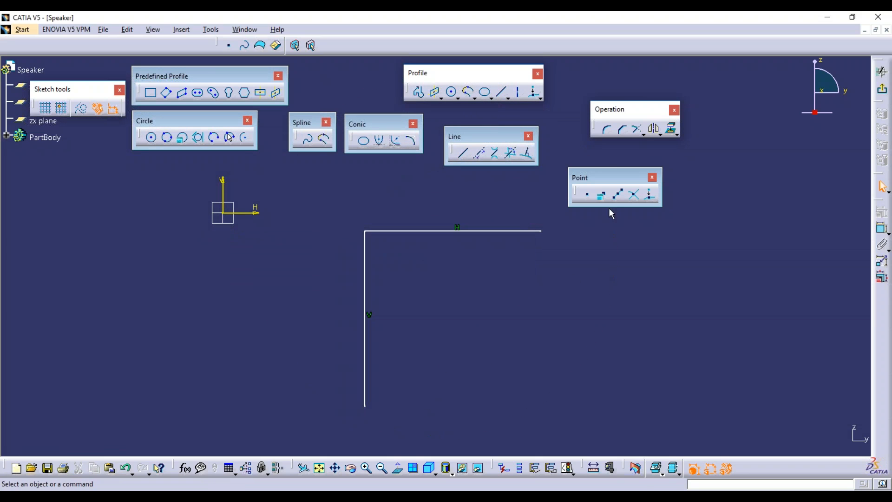
left_click(606, 130)
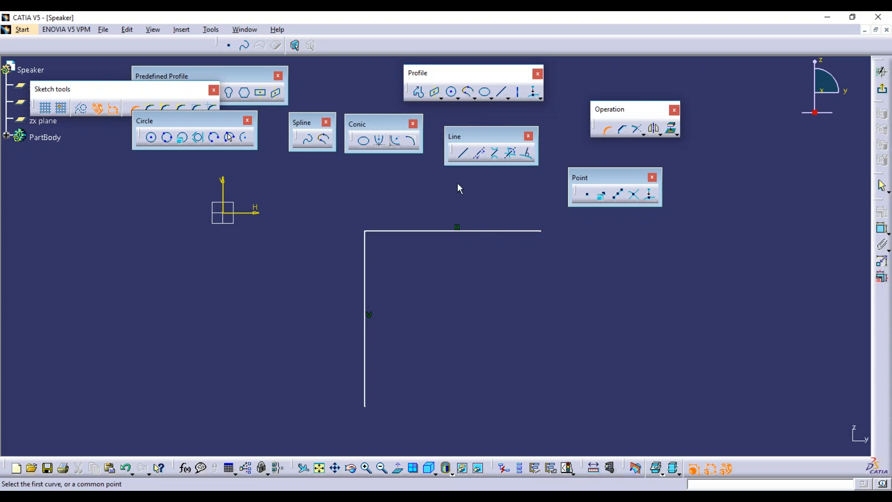
left_click(364, 230)
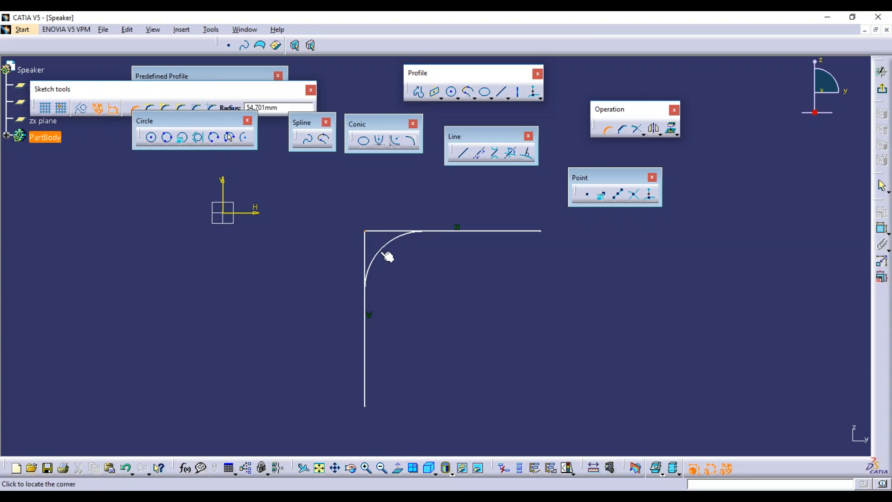
left_click(387, 256)
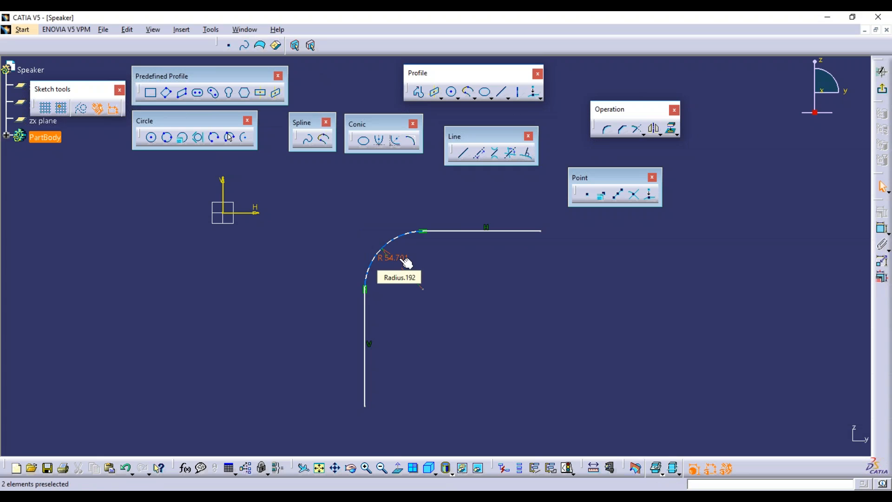
key("ctrl+z")
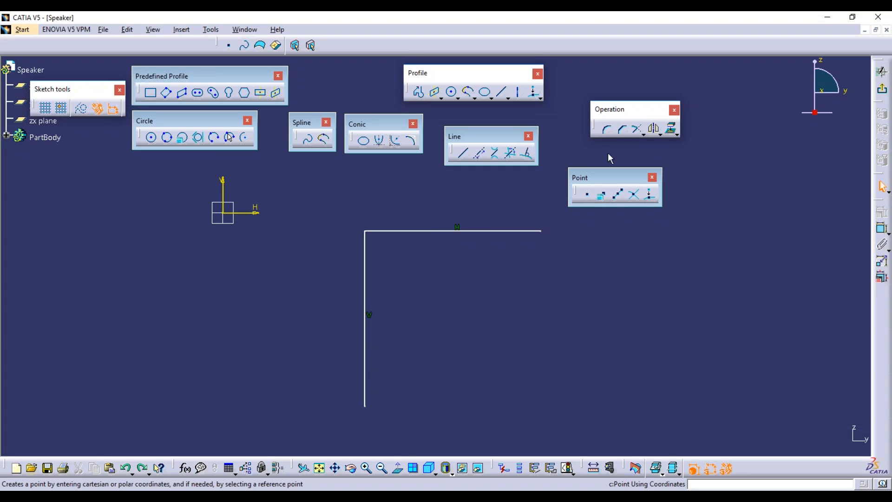
left_click(607, 129)
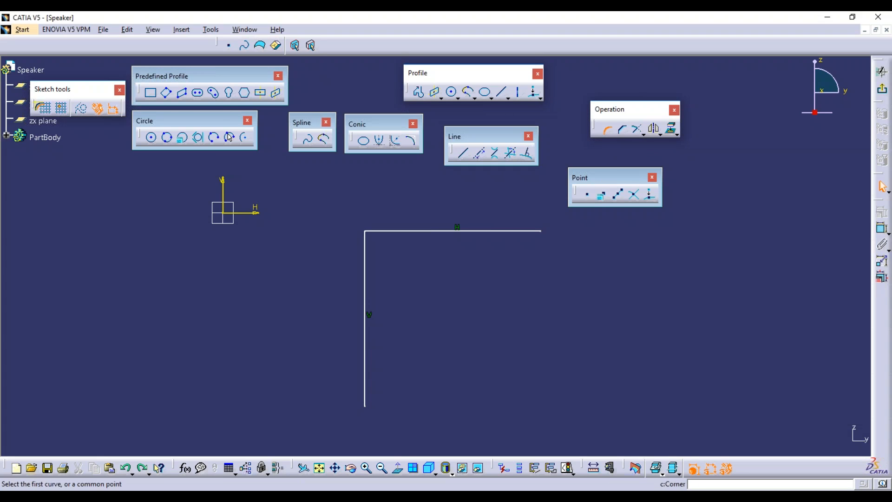
left_click(366, 257)
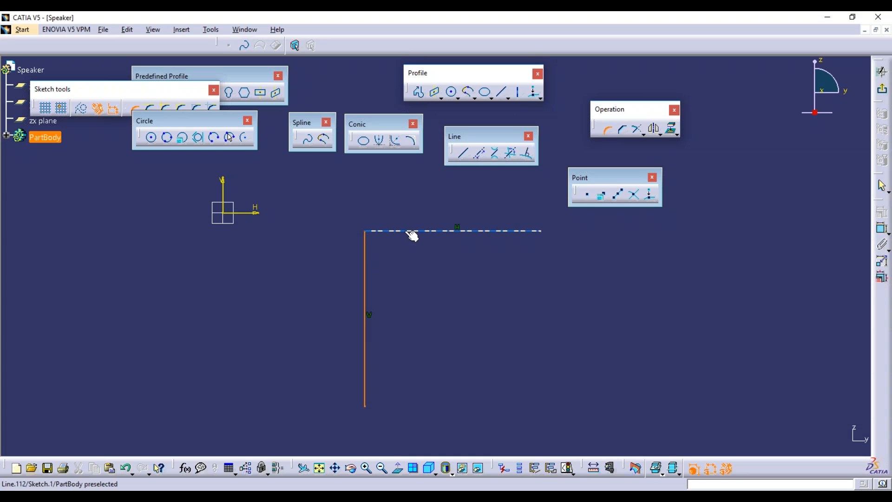
left_click(412, 231)
left_click(389, 249)
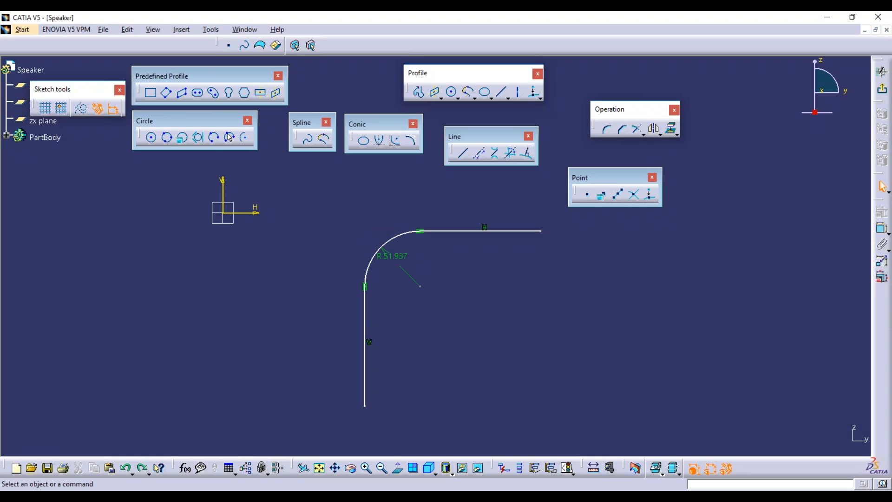
key("ctrl+z")
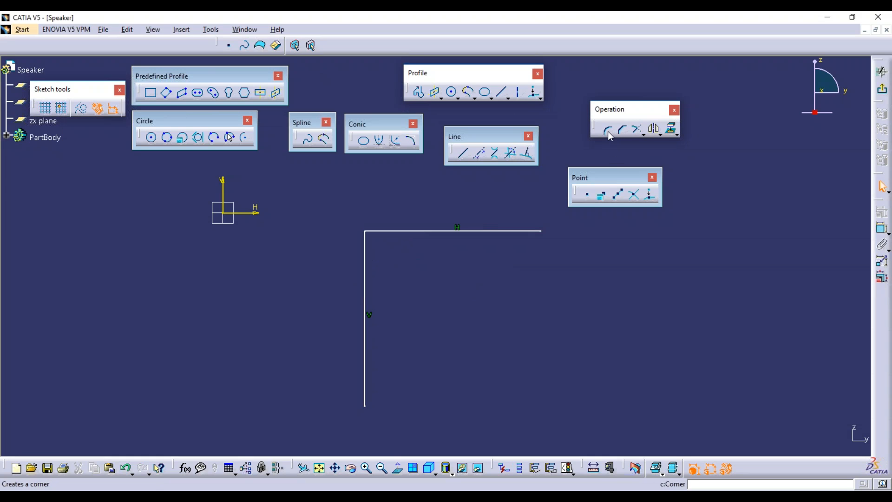
Round the first L-shaped pair's corner with Trim All Elements at radius 131.826.
left_click(608, 132)
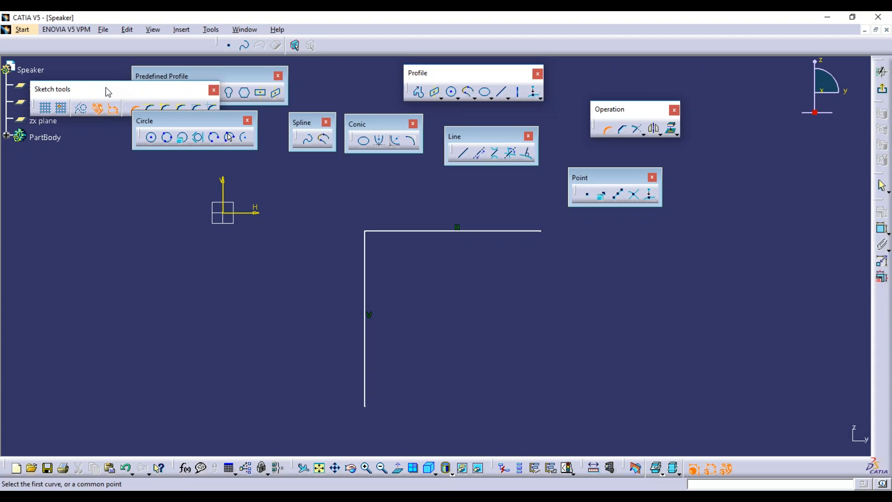
left_click_drag(202, 251, 209, 251)
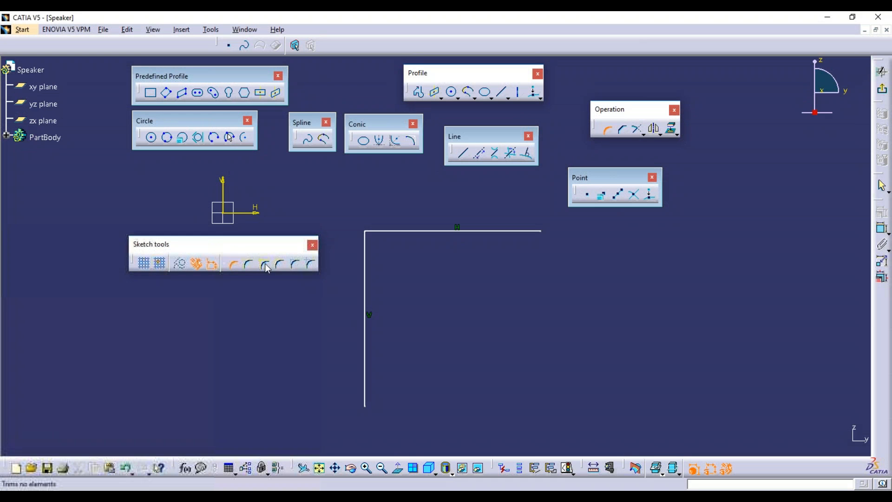
left_click(233, 266)
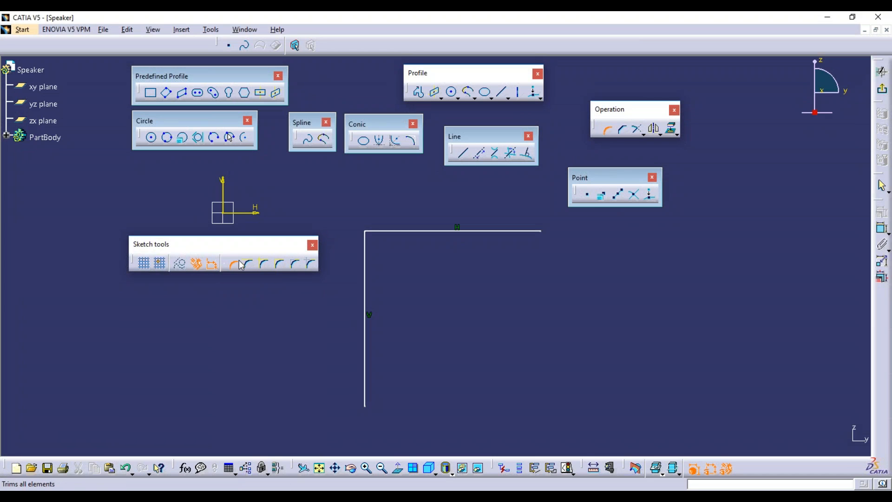
left_click(365, 261)
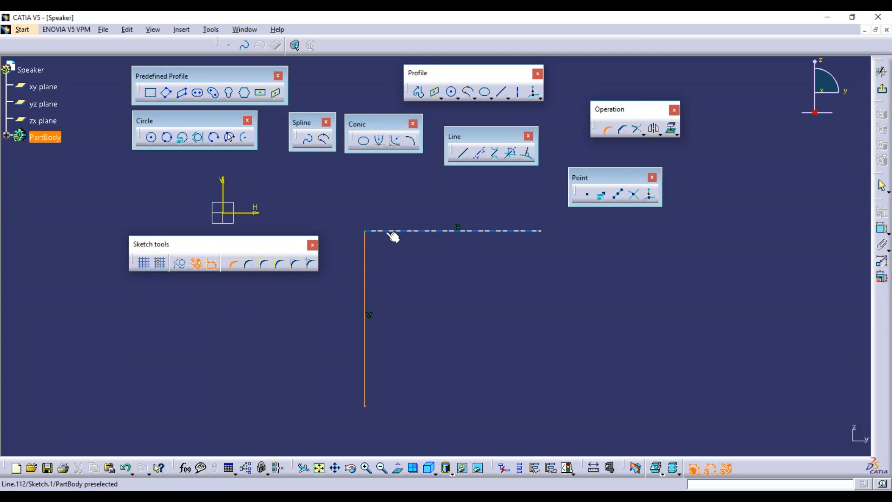
left_click(393, 231)
left_click(398, 272)
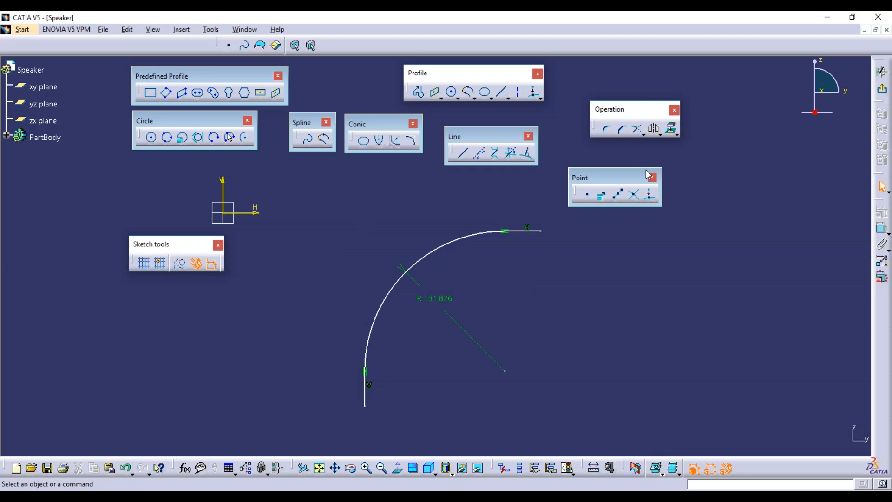
Draw a second L: a vertical line right of the fillet and a horizontal line from its top.
left_click(463, 154)
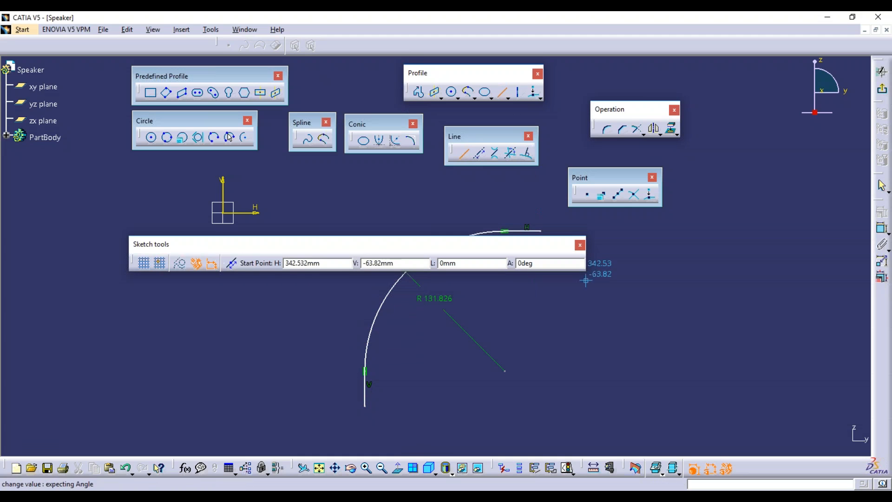
left_click(643, 249)
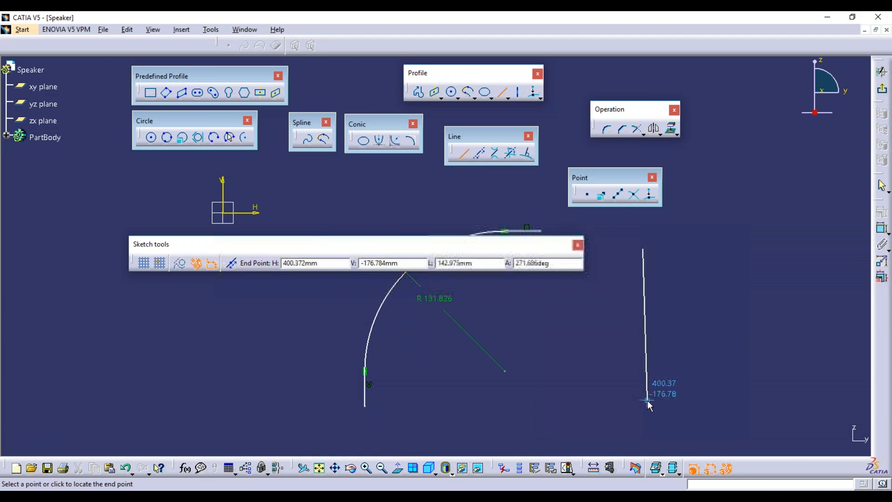
left_click(644, 430)
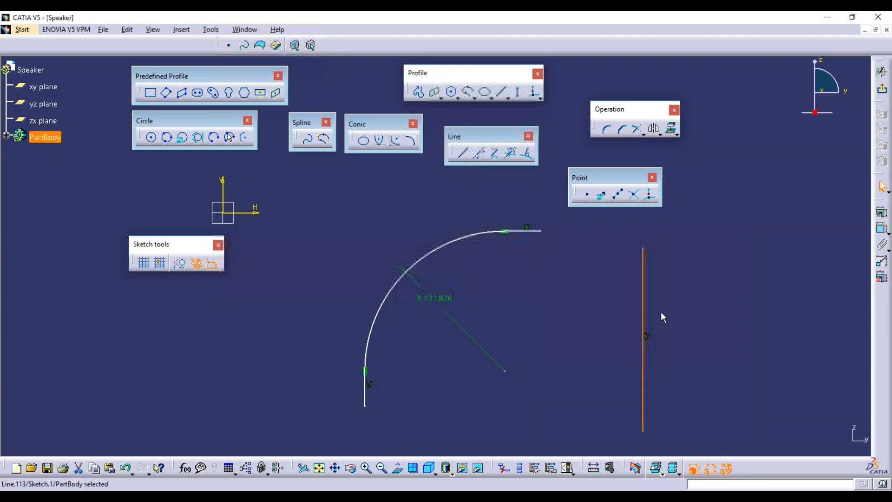
left_click(463, 155)
left_click(644, 250)
left_click(802, 249)
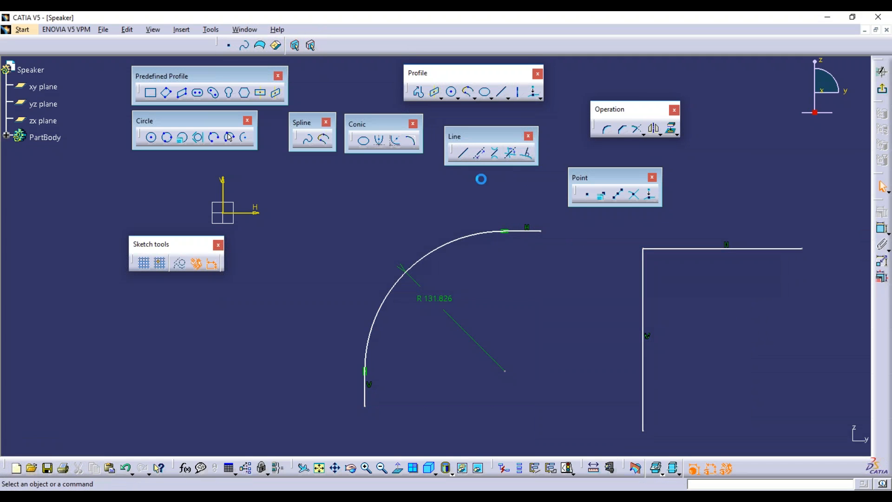
Fillet the new L's corner at radius 94.129 with the Trim First Element option.
left_click(607, 129)
left_click(248, 265)
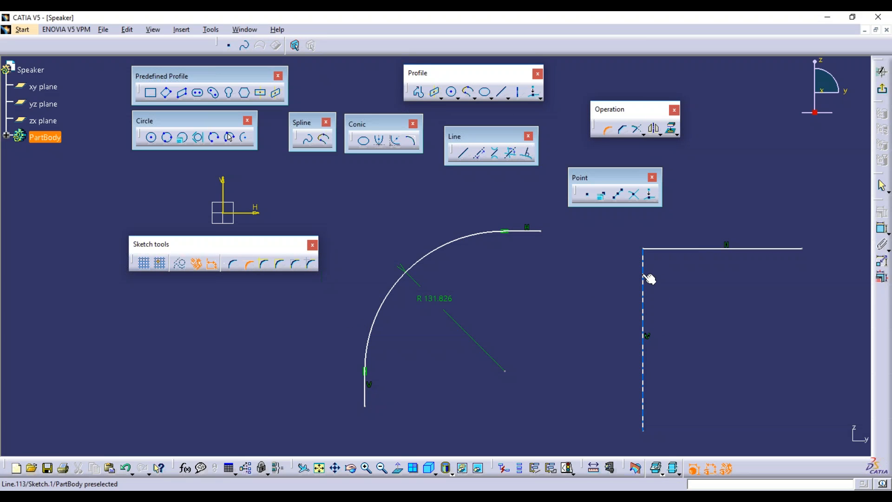
left_click(649, 279)
left_click(684, 249)
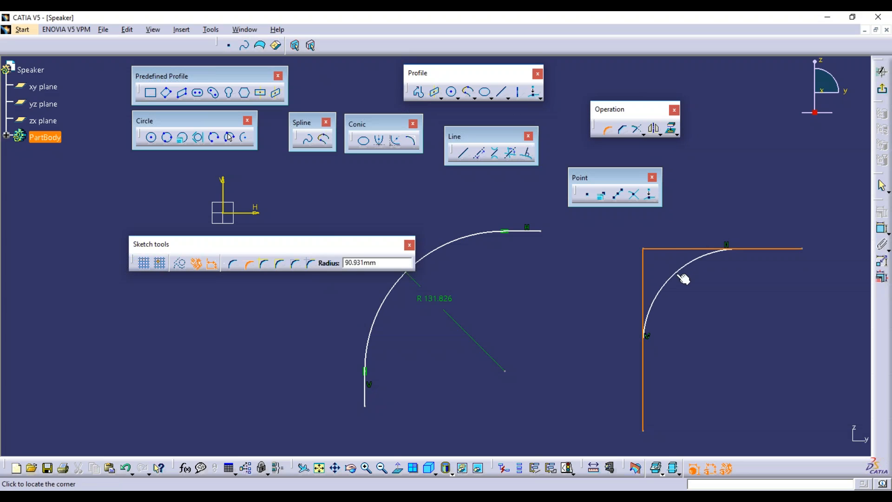
left_click(680, 281)
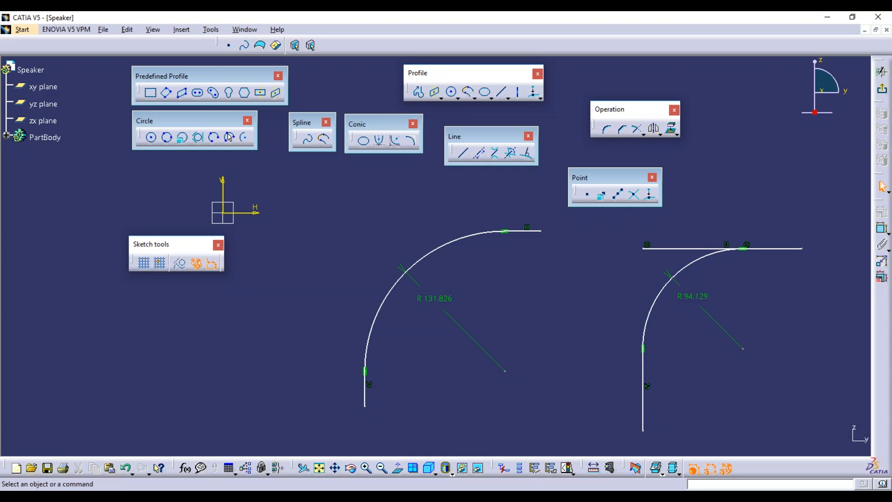
Draw a vertical line on the left and a horizontal line running right from its top.
left_click(463, 154)
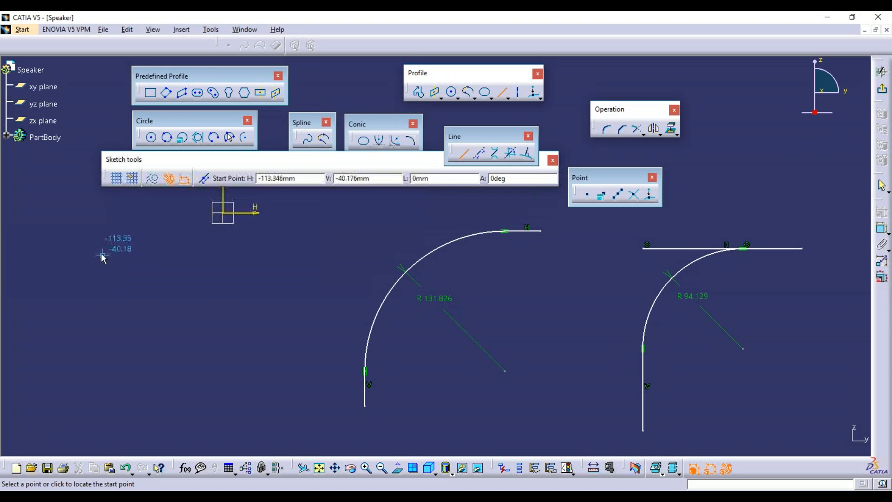
left_click(99, 253)
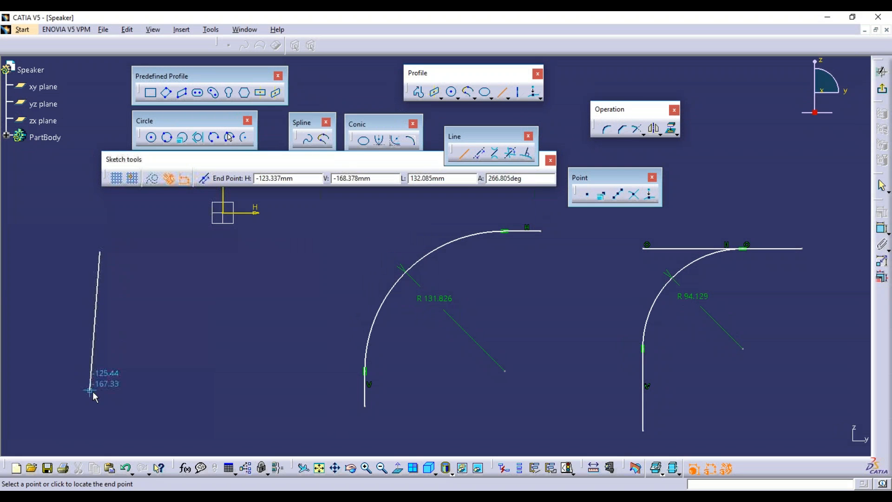
left_click(99, 409)
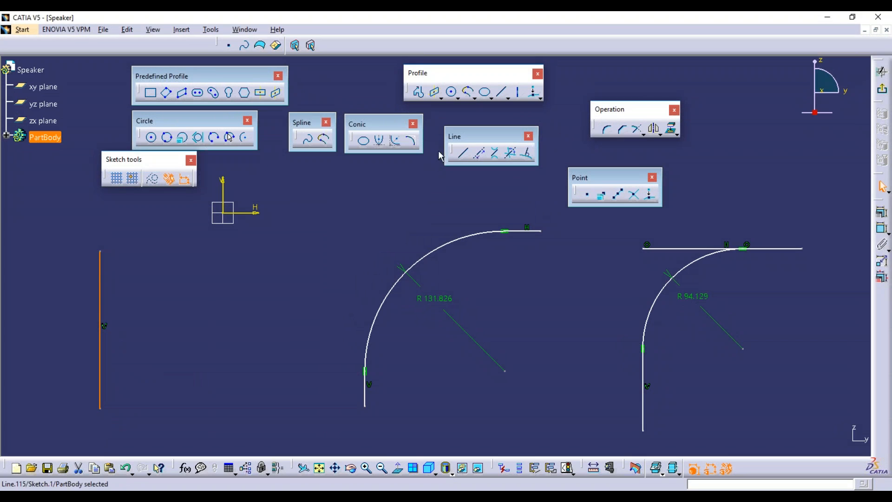
left_click(463, 152)
left_click(101, 252)
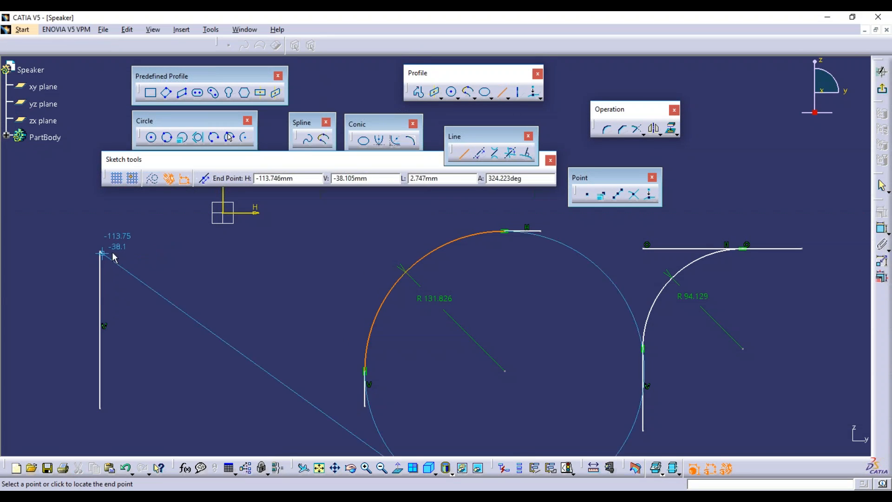
left_click(267, 251)
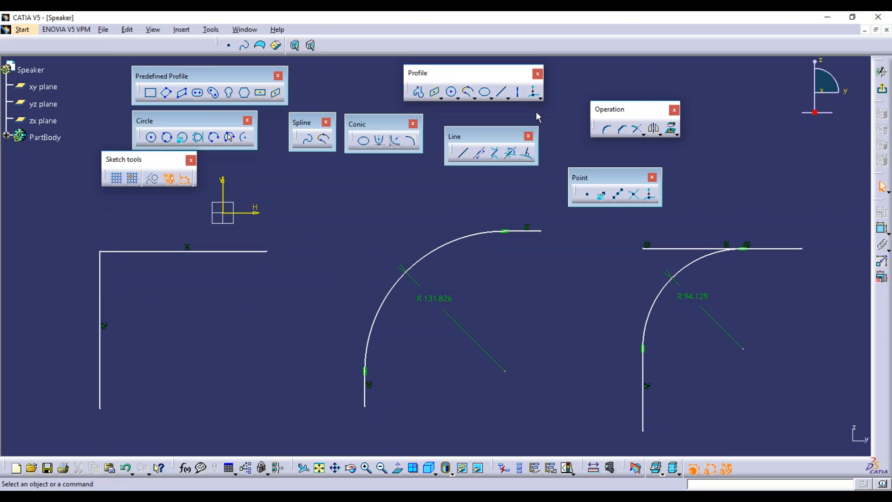
Round this corner at radius 67.173 using the No Trim option.
left_click(607, 129)
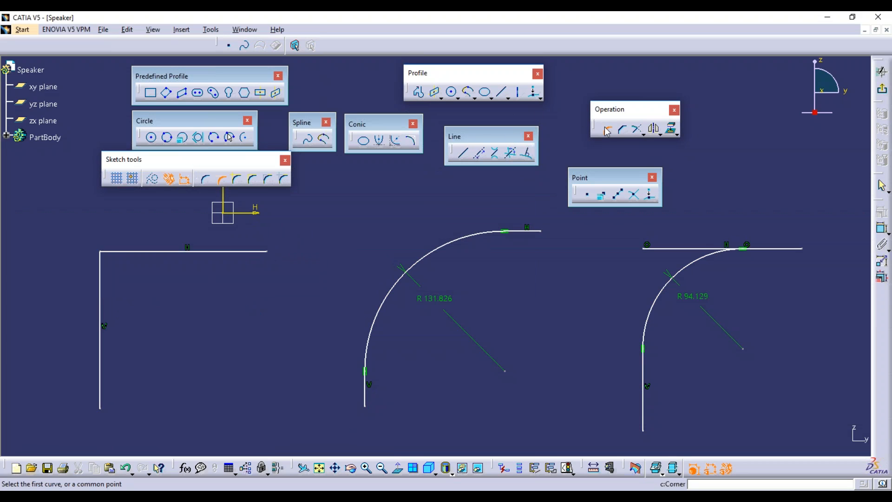
left_click(235, 181)
left_click(100, 286)
left_click(144, 253)
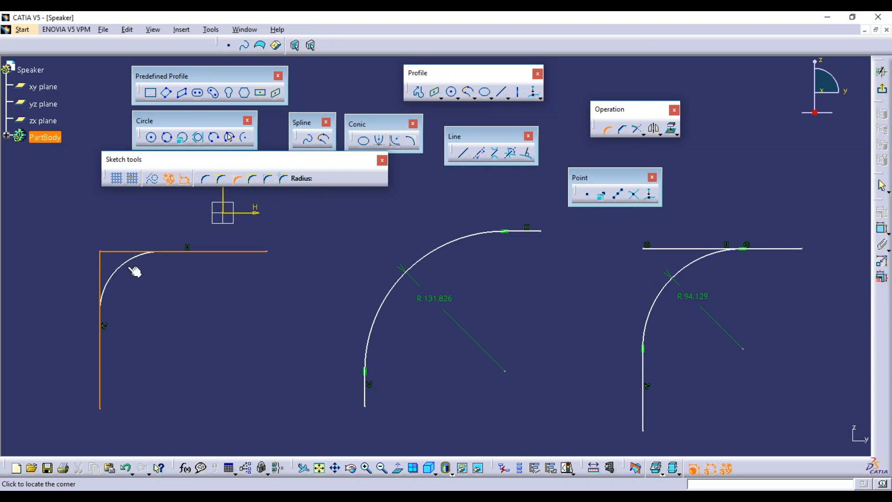
left_click(126, 279)
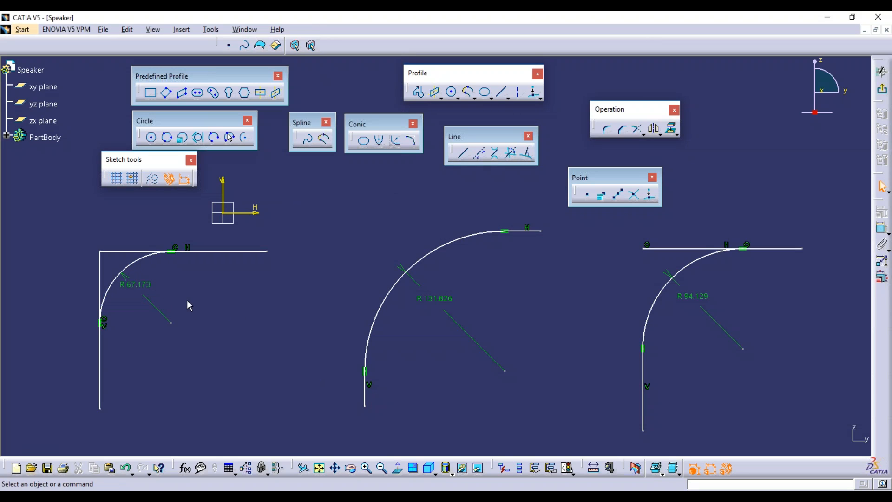
mouse_move(200, 301)
middle_mouse_down()
mouse_move(381, 294)
mouse_move(369, 311)
mouse_move(332, 316)
middle_mouse_up()
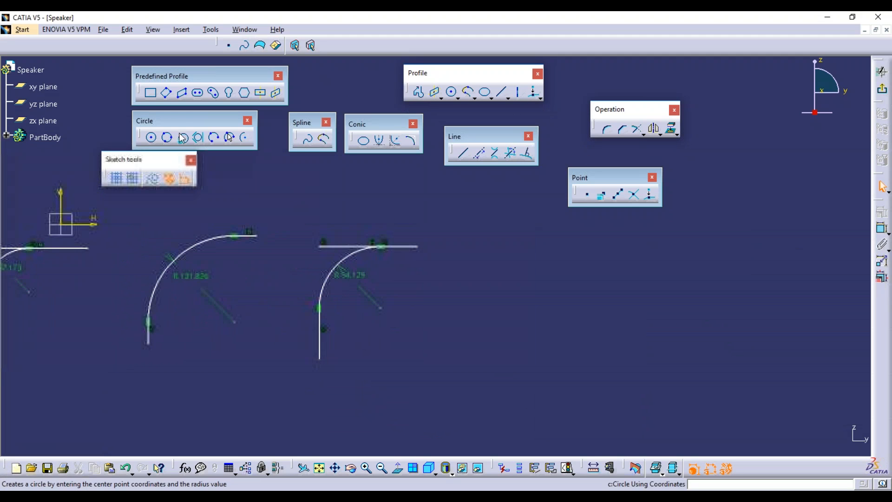
Draw a vertical line from below up to the existing horizontal line on the right.
left_click(151, 93)
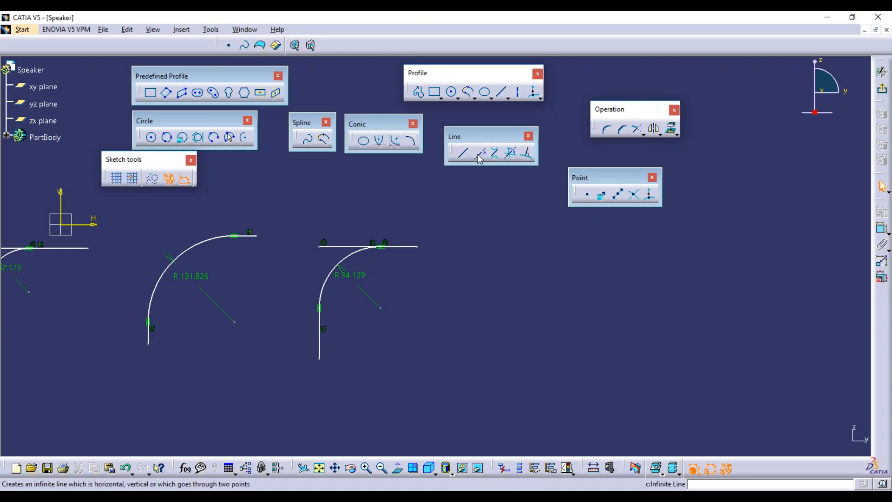
left_click(464, 152)
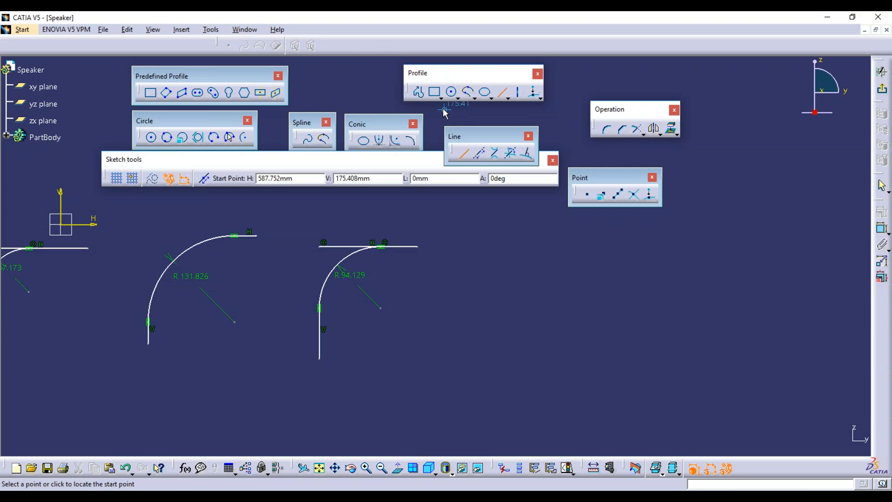
left_click(543, 343)
left_click(543, 249)
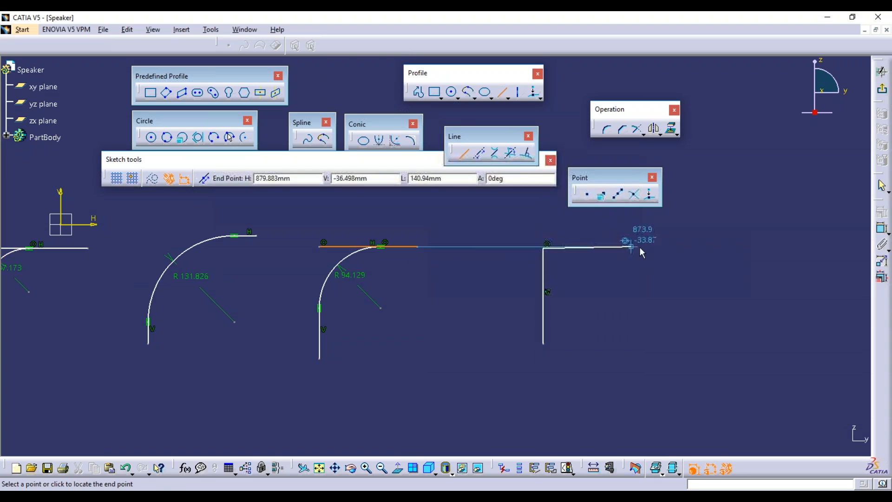
left_click(640, 311)
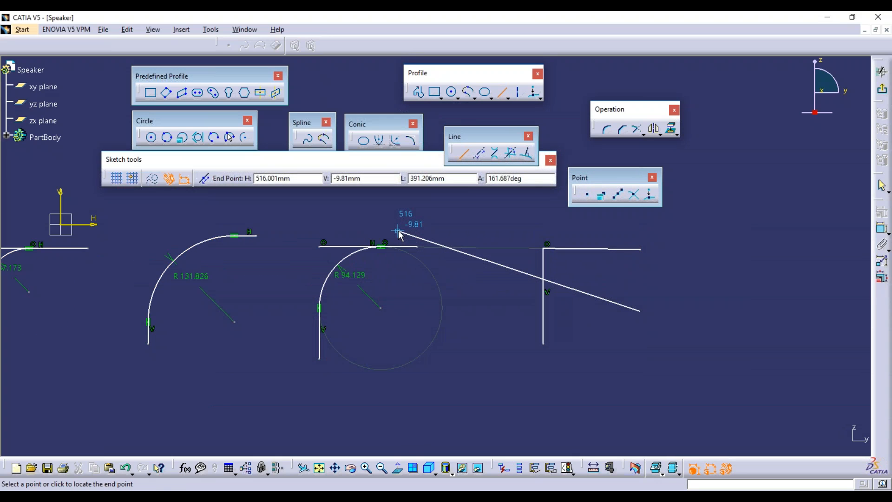
key("Escape")
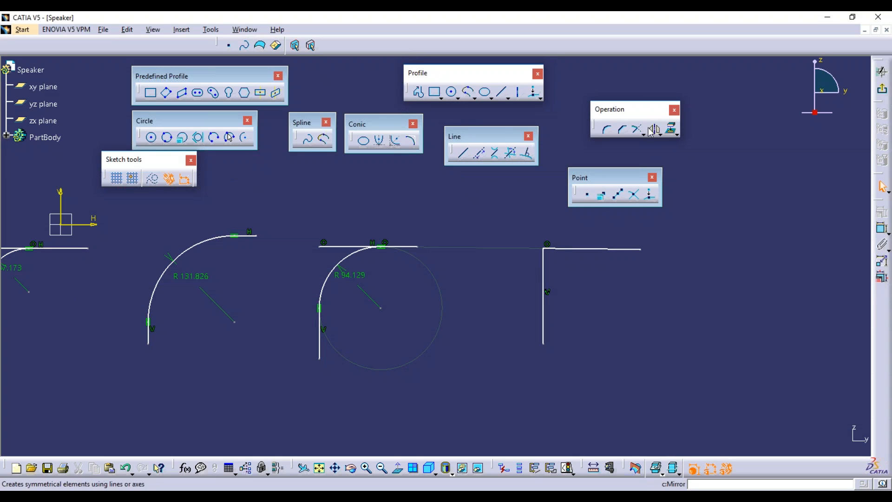
Use Trim to extend the horizontal line left past the new vertical line.
left_click(606, 130)
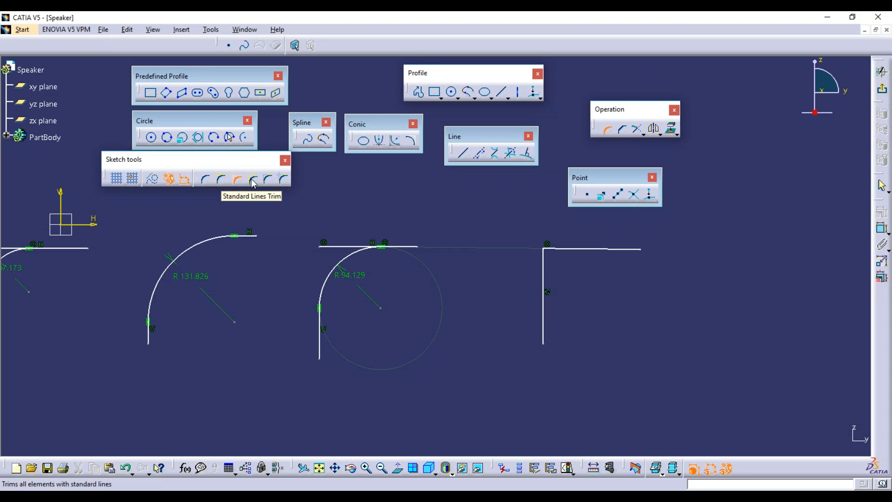
key("Escape")
left_click(543, 266)
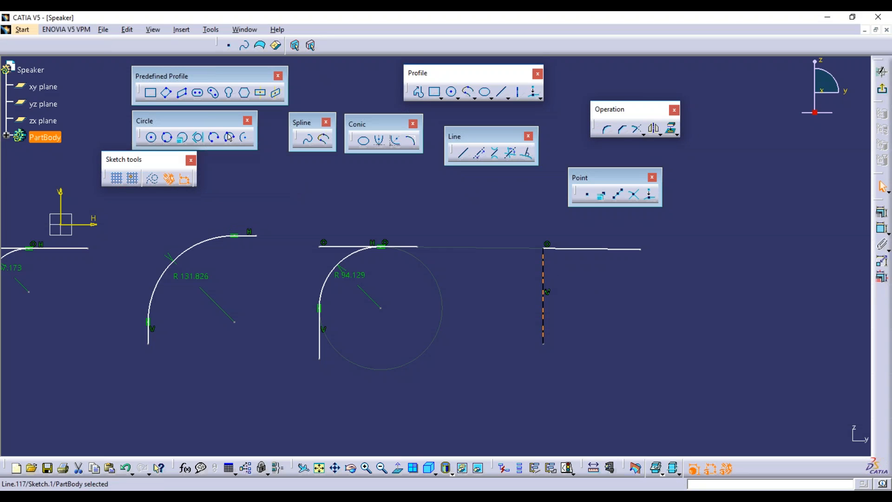
left_click(555, 249)
left_click(507, 171)
left_click(635, 129)
left_click(558, 250)
left_click(519, 252)
Trim the vertical line's upper end so the two lines cross near its top.
left_click(544, 258)
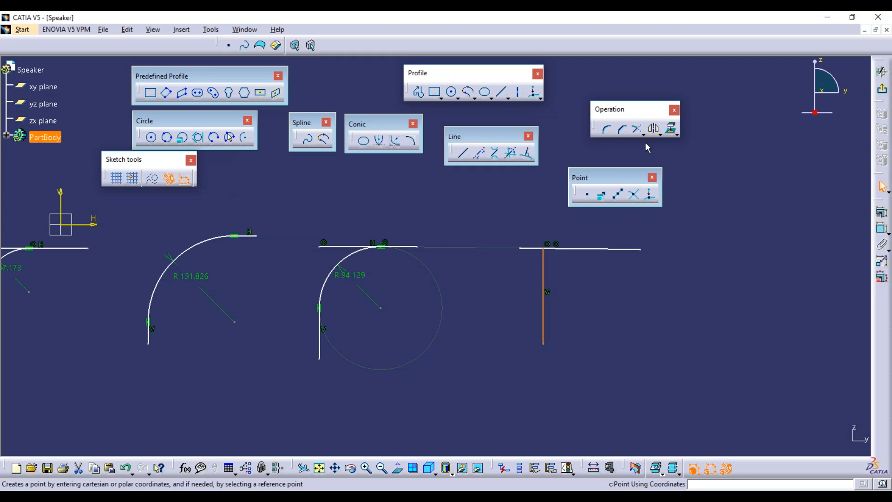
left_click(638, 130)
left_click(554, 229)
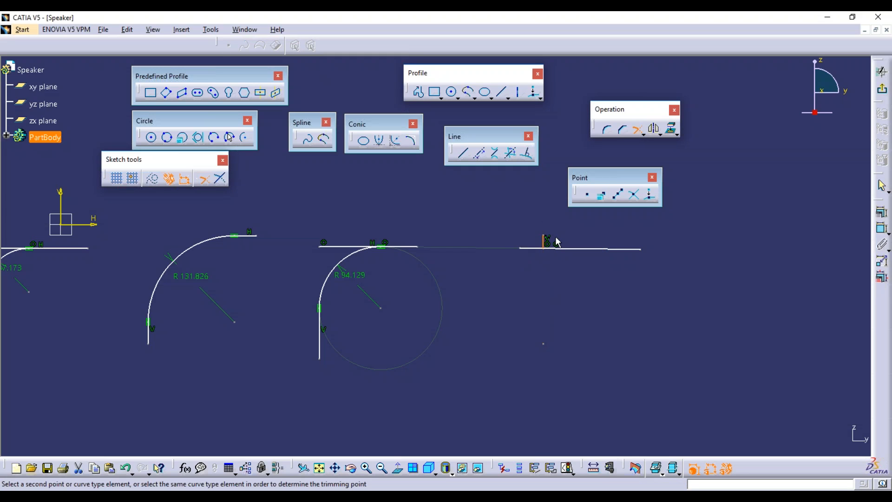
left_click(554, 222)
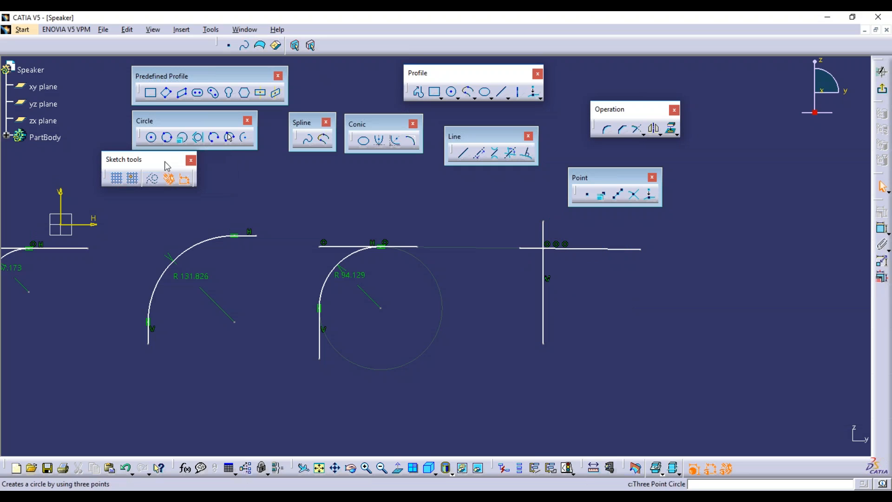
left_click(609, 131)
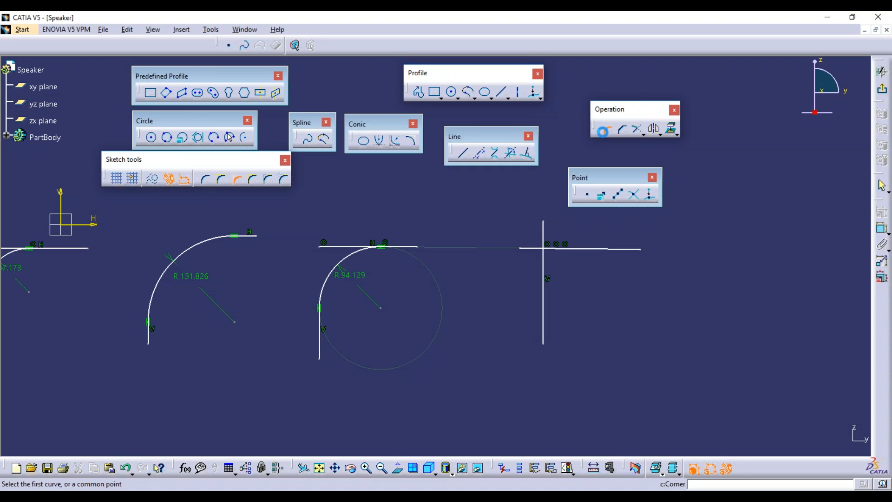
Fillet the crossing vertical and horizontal lines at R 63.351 with Standard Lines Trim.
left_click(254, 183)
left_click(544, 272)
left_click(584, 251)
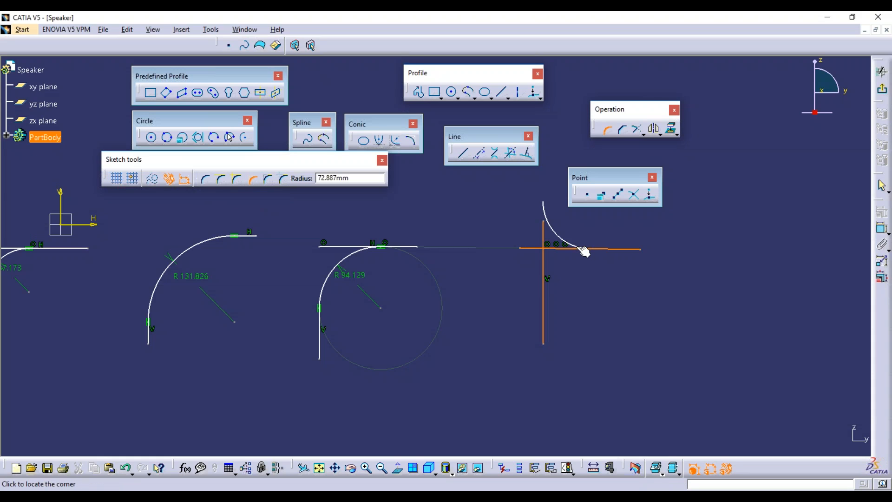
left_click(563, 261)
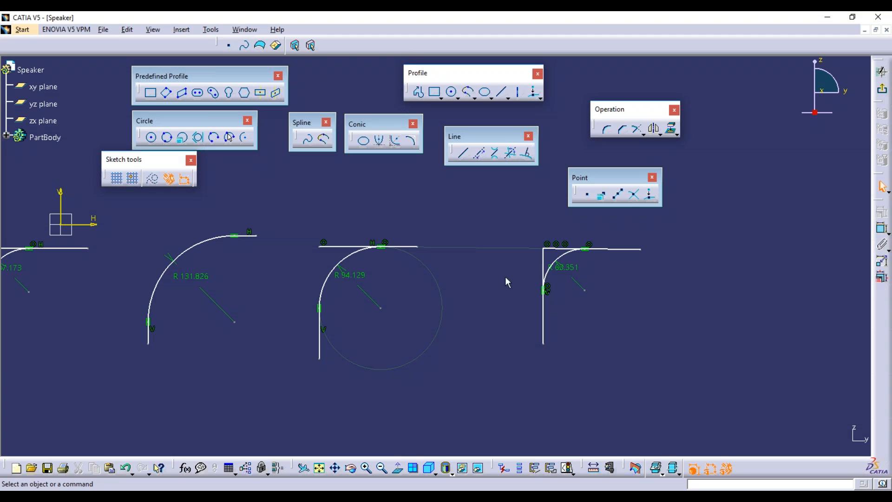
middle_click_drag(517, 237, 520, 202)
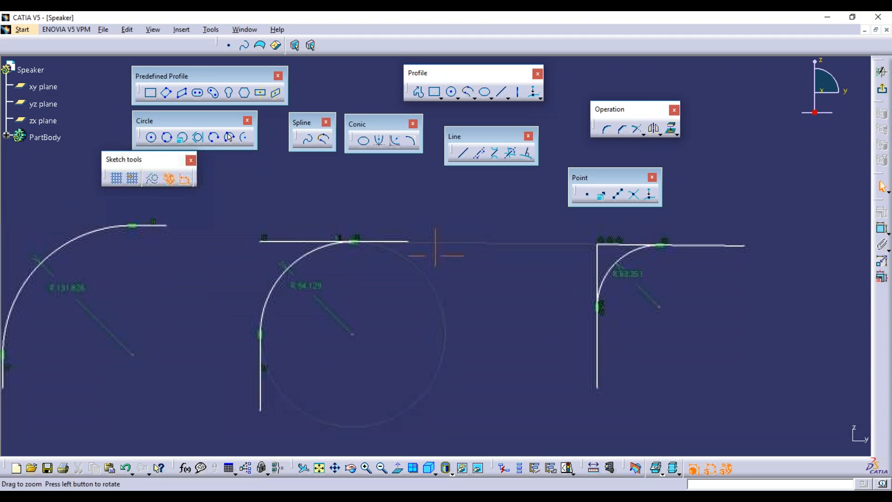
Draw a far-right vertical line and a horizontal line running right from its top.
middle_click_drag(635, 268, 546, 274)
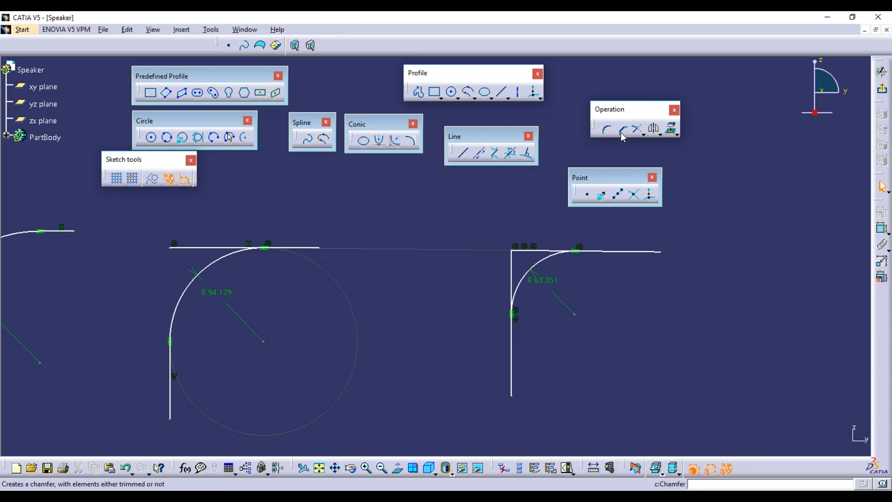
left_click(463, 152)
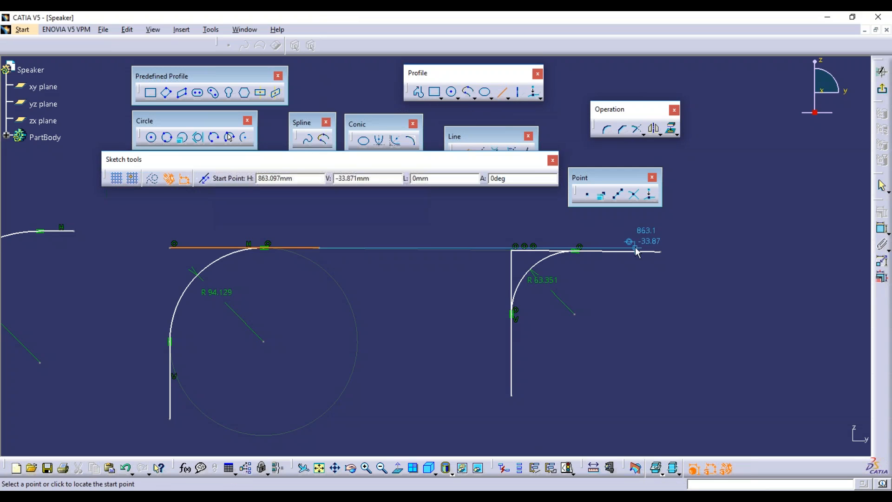
left_click(739, 251)
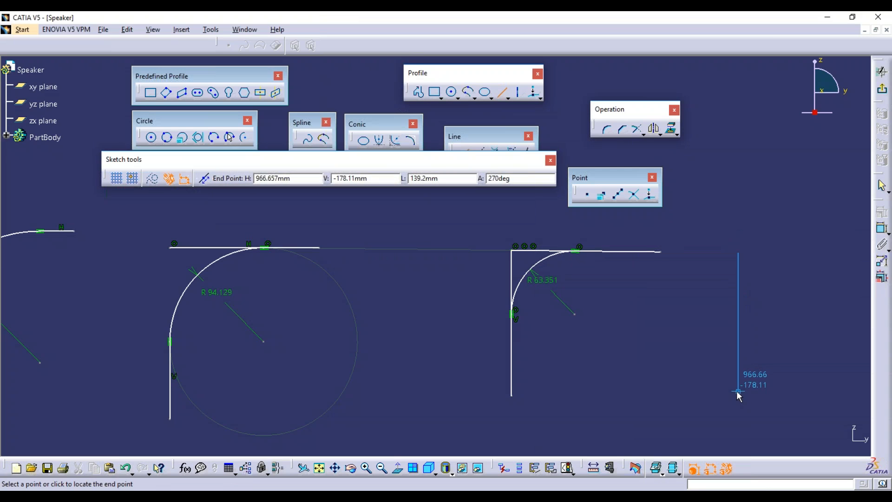
left_click(738, 391)
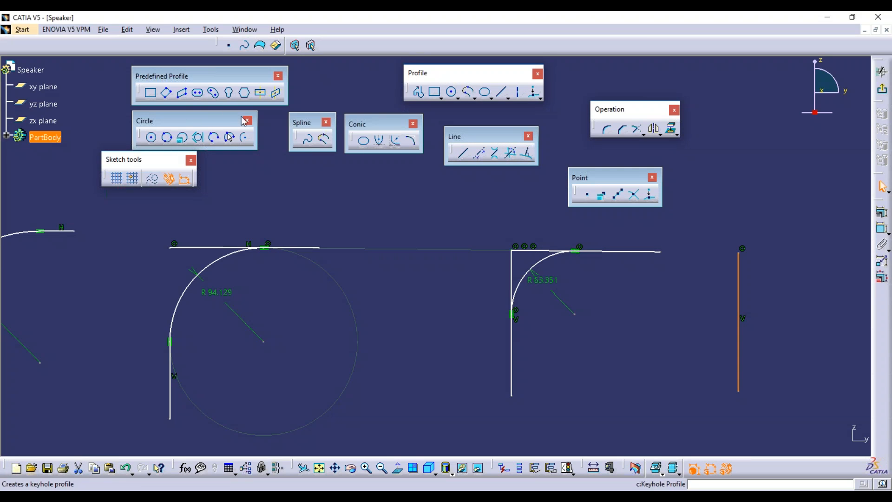
left_click(508, 94)
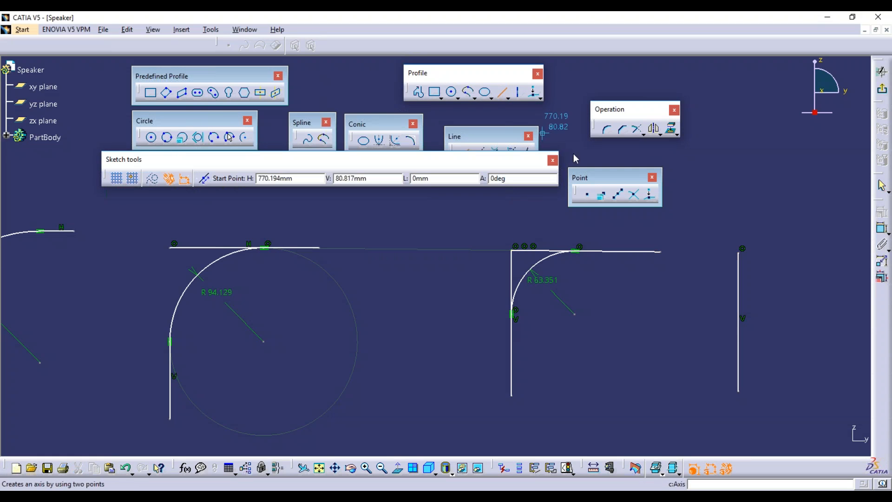
left_click(739, 251)
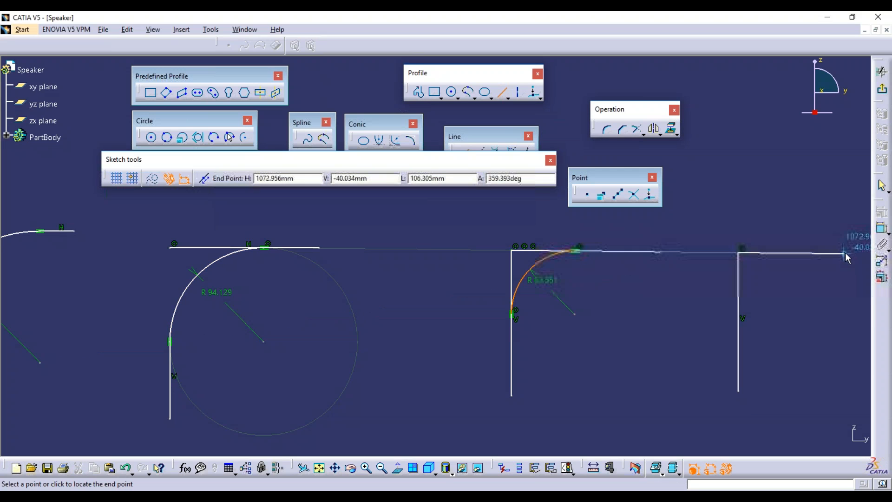
left_click(845, 254)
left_click(834, 307)
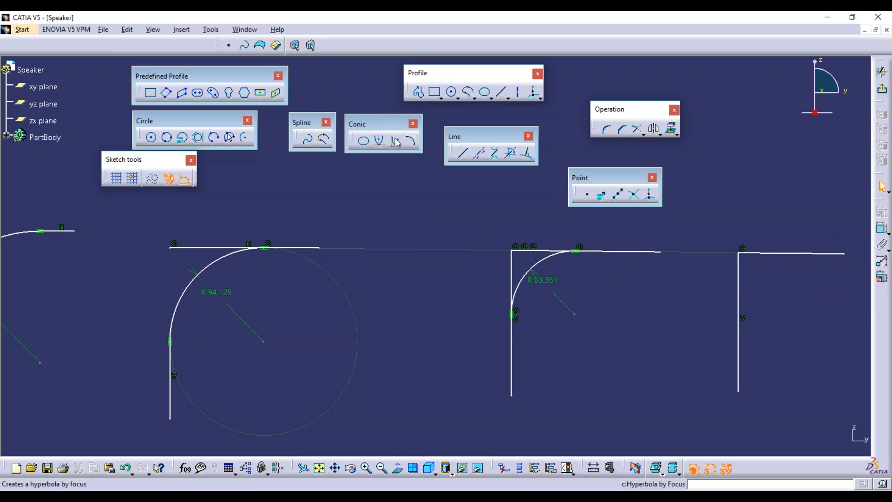
Fillet the far-right corner at R 57.871 using Construction Lines Trim, then zoom in on it.
left_click(605, 130)
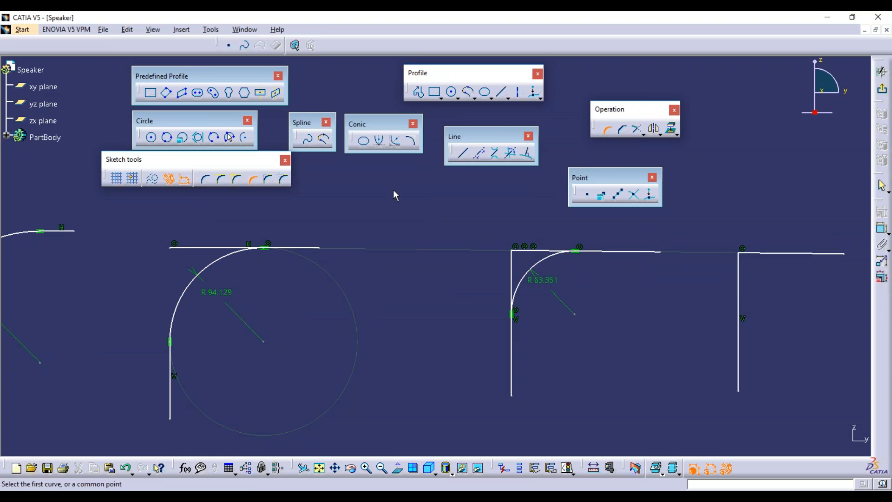
left_click(269, 181)
left_click(739, 296)
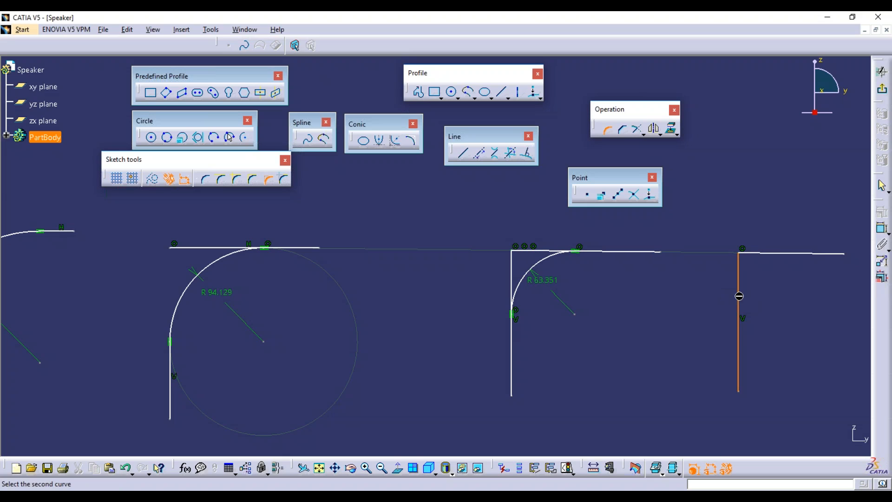
left_click(791, 254)
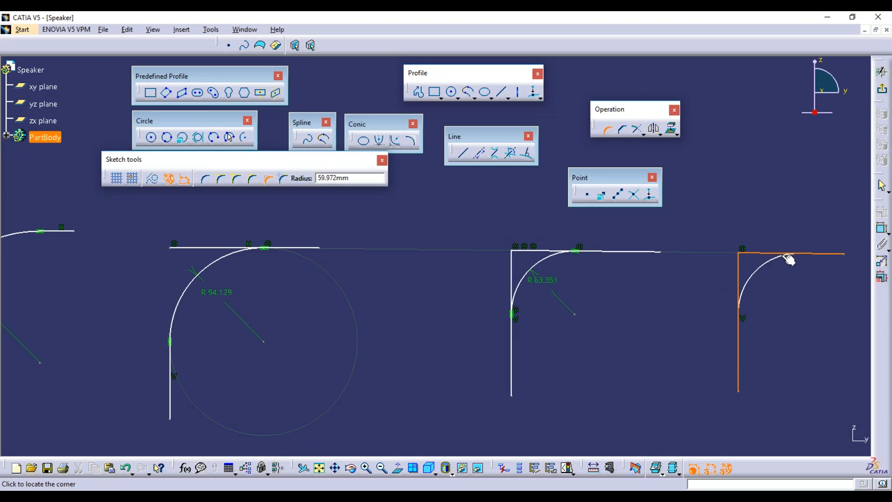
left_click(754, 272)
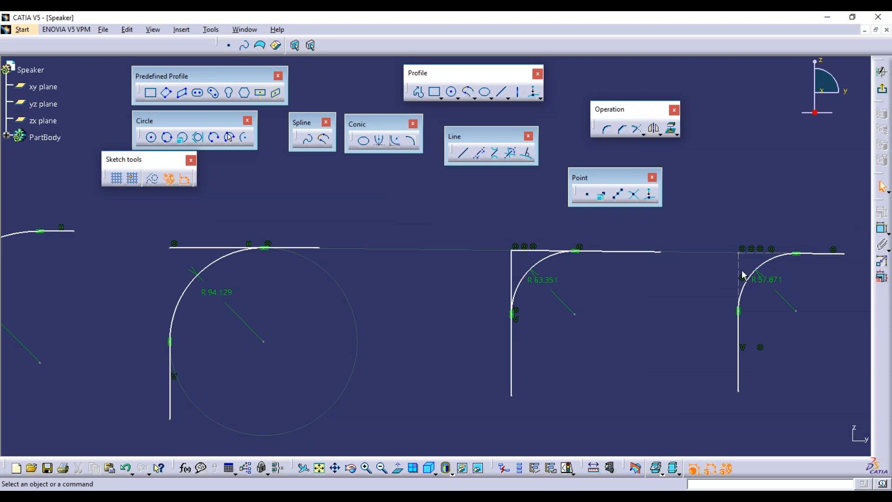
middle_click_drag(771, 297, 772, 264)
middle_click_drag(771, 264, 556, 250)
mouse_move(762, 316)
middle_mouse_down()
mouse_move(639, 315)
mouse_move(486, 333)
mouse_move(492, 325)
middle_mouse_up()
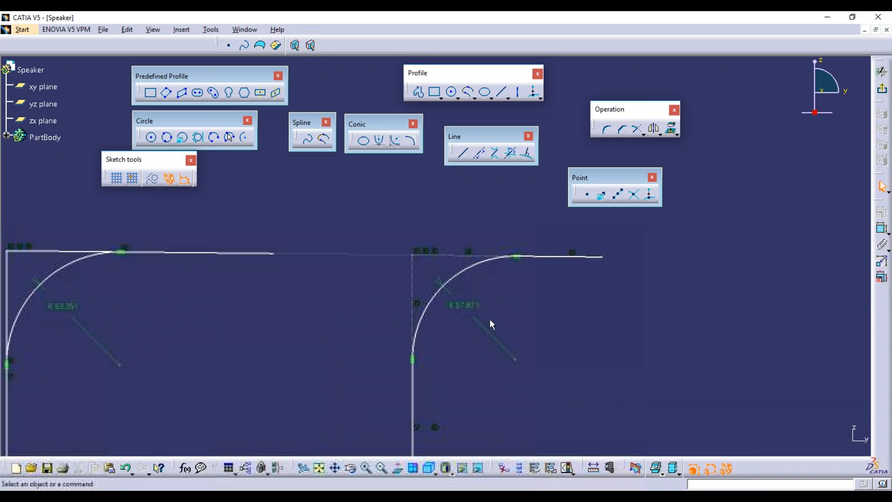
Select the dashed vertical and horizontal construction lines at the fillet's original corner.
left_click(456, 257, "ctrl")
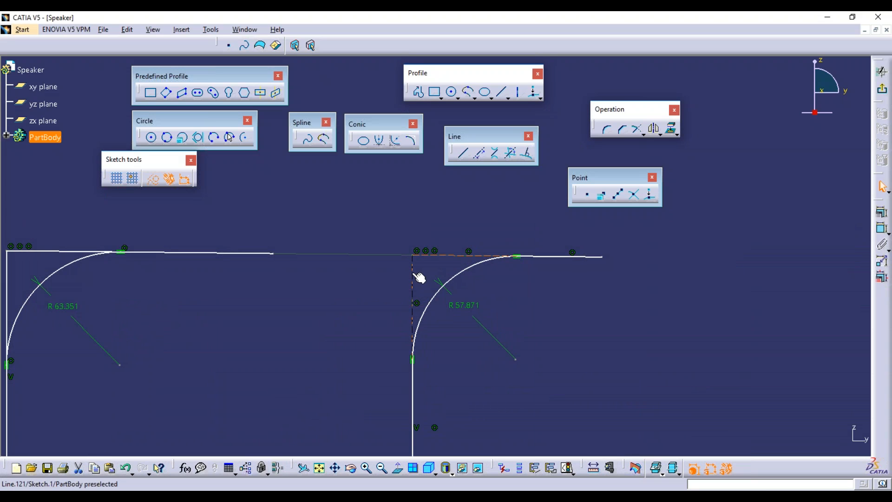
key("Delete")
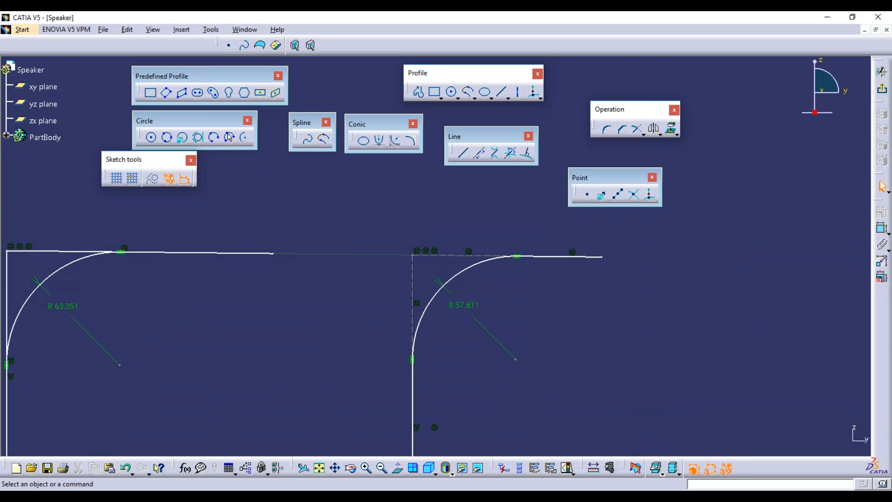
mouse_move(572, 384)
middle_mouse_down()
mouse_move(487, 359)
mouse_move(460, 320)
mouse_move(402, 361)
middle_mouse_up()
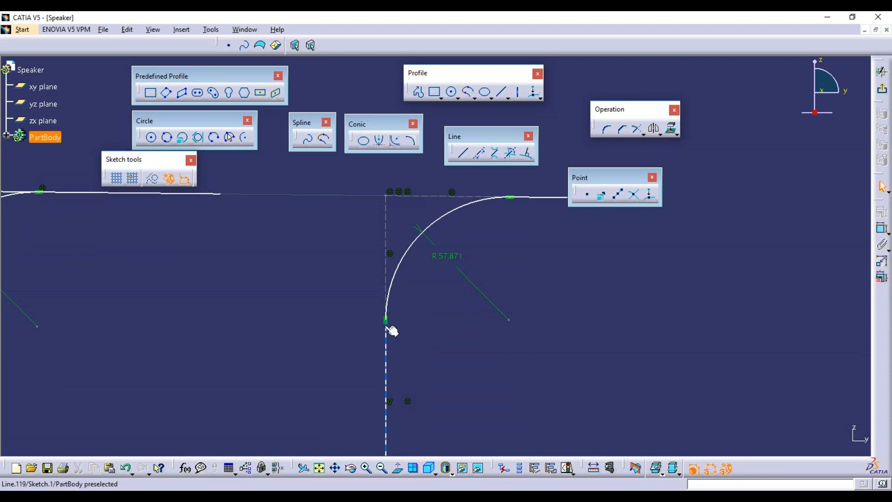
left_click(388, 215)
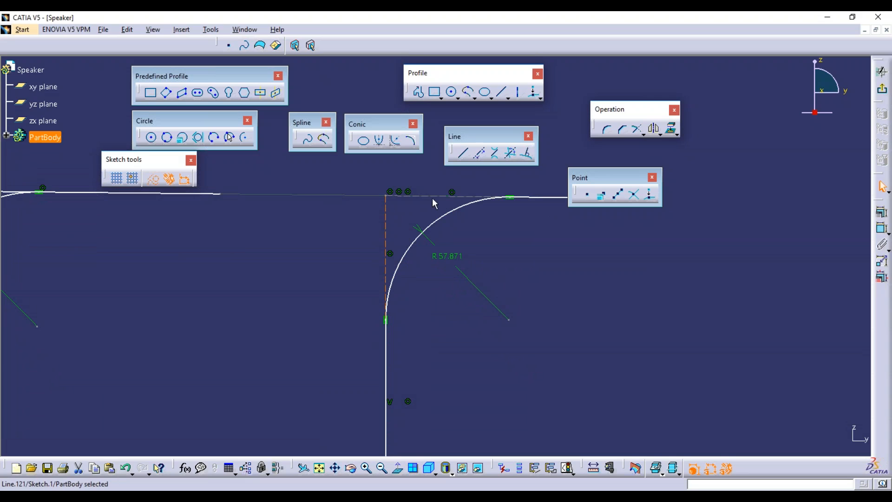
left_click(386, 216, "ctrl")
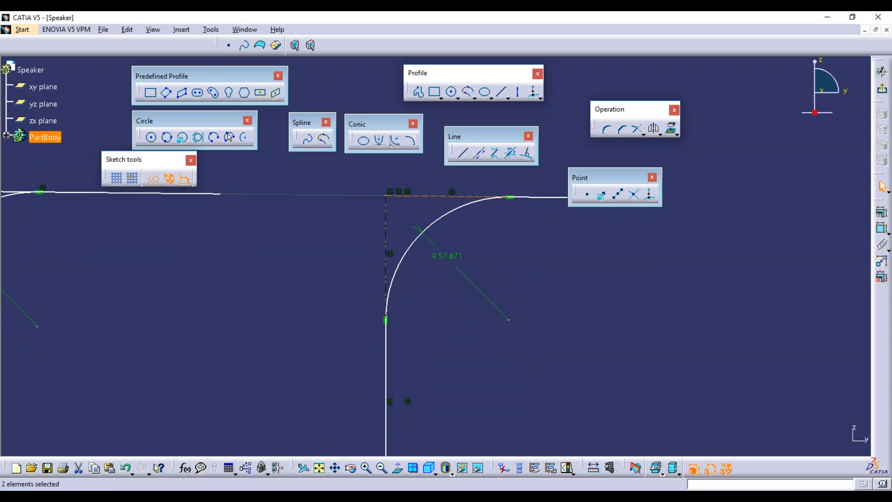
Draw a rectangle beside the fillet from its lower-left to upper-right corner.
left_click(571, 265)
mouse_move(588, 276)
middle_mouse_down()
mouse_move(592, 300)
mouse_move(458, 322)
middle_mouse_up()
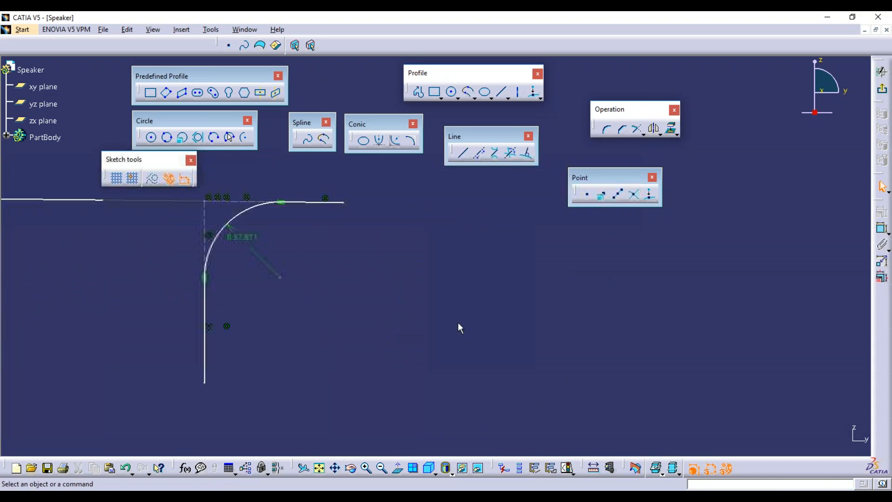
left_click(434, 92)
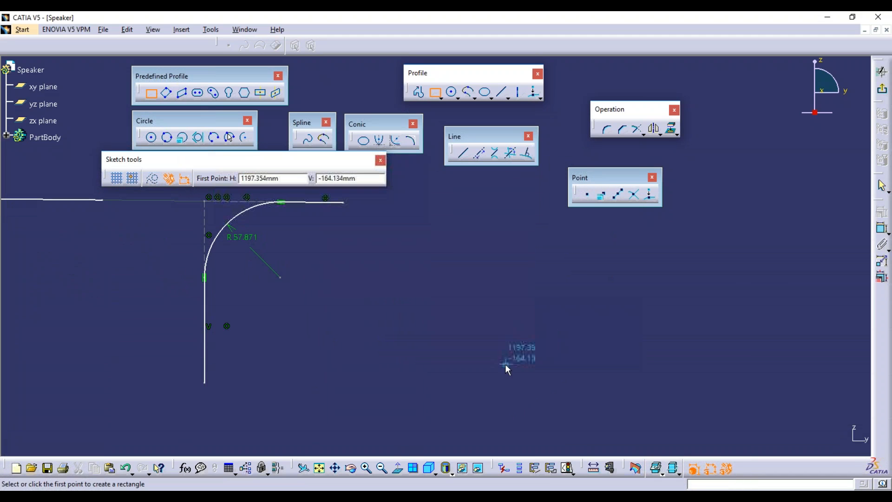
left_click(498, 372)
left_click(710, 245)
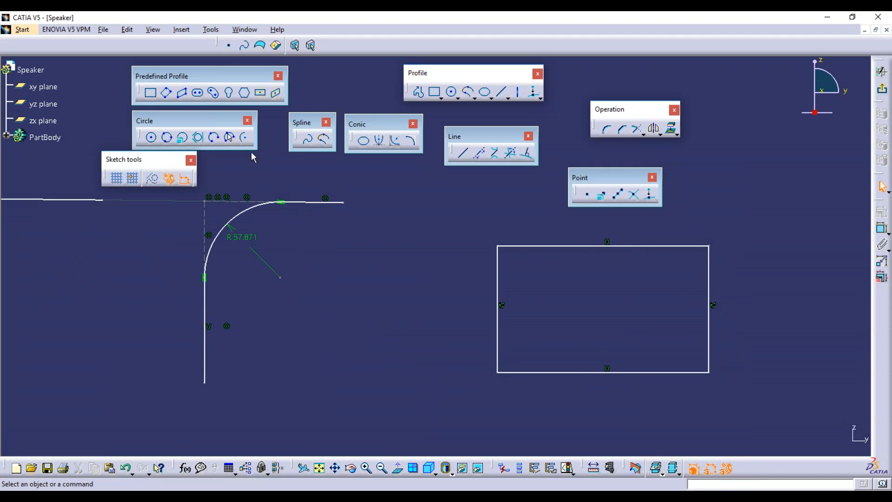
left_click(607, 130)
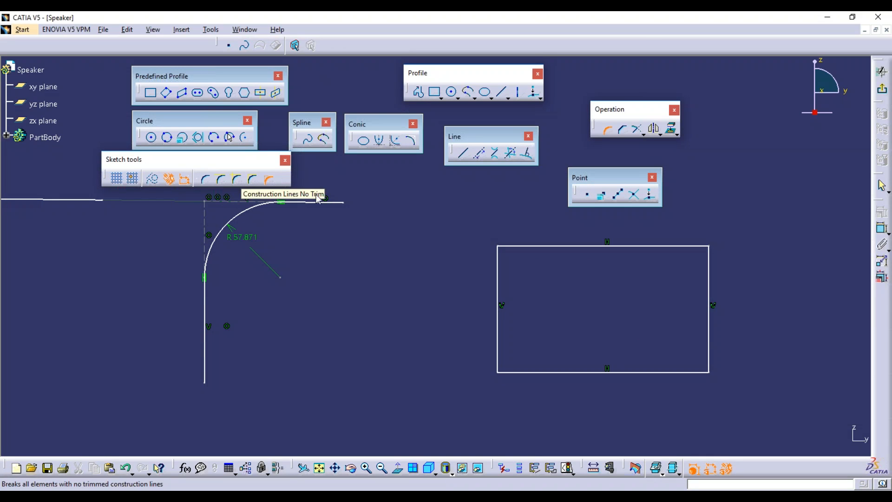
left_click(607, 130)
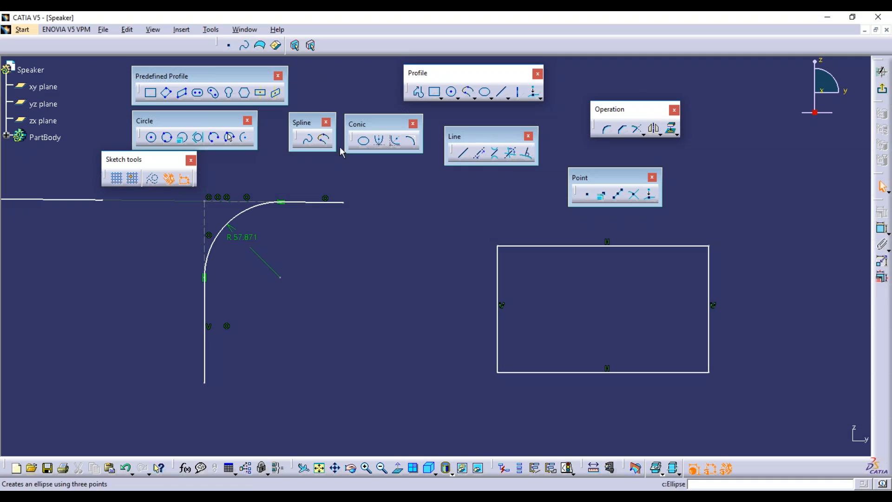
Extend the rectangle's left and top edges past the top-left corner so they cross.
left_click(638, 129)
left_click(499, 266)
left_click(508, 213)
left_click(637, 129)
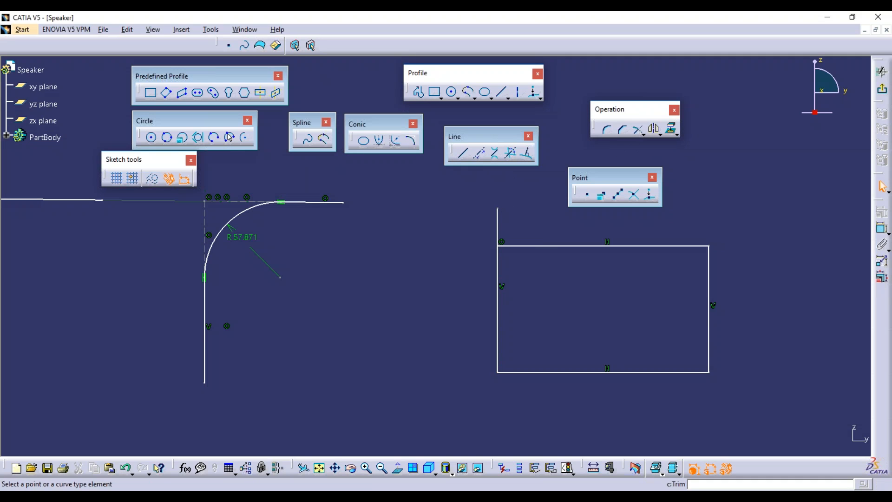
left_click(509, 245)
left_click(428, 246)
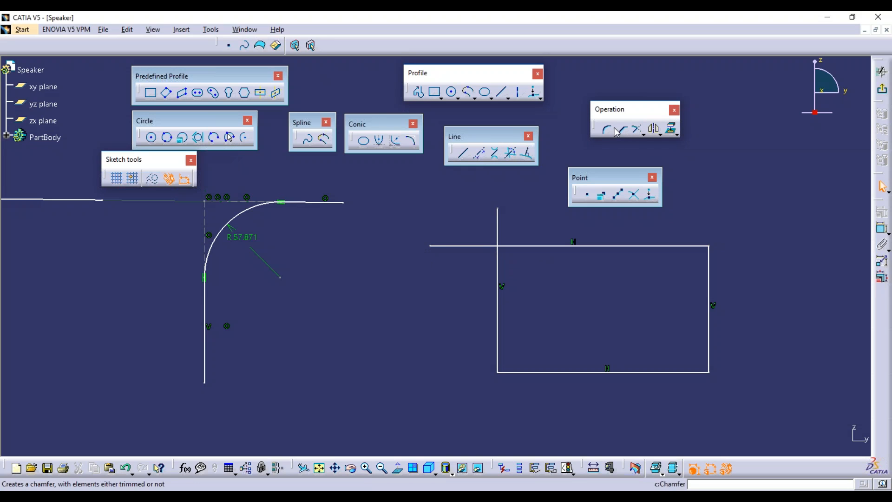
Round the rectangle's top-left corner at R 43.231 with Construction Lines No Trim.
left_click(607, 130)
left_click(283, 178)
left_click(499, 278)
left_click(548, 247)
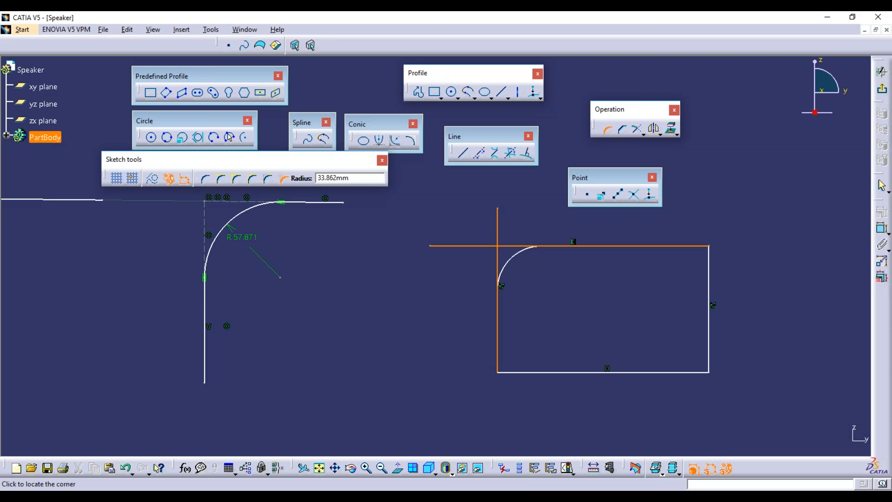
left_click(526, 264)
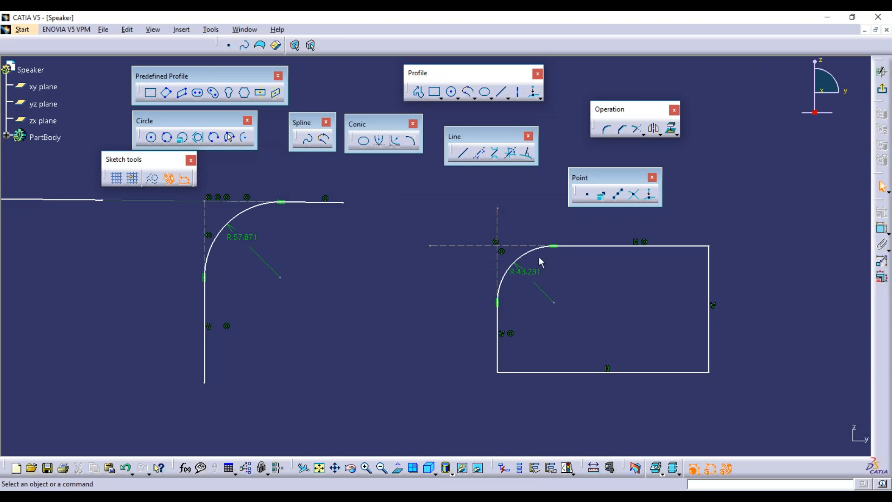
mouse_move(541, 293)
middle_mouse_down()
mouse_move(543, 265)
mouse_move(436, 285)
middle_mouse_up()
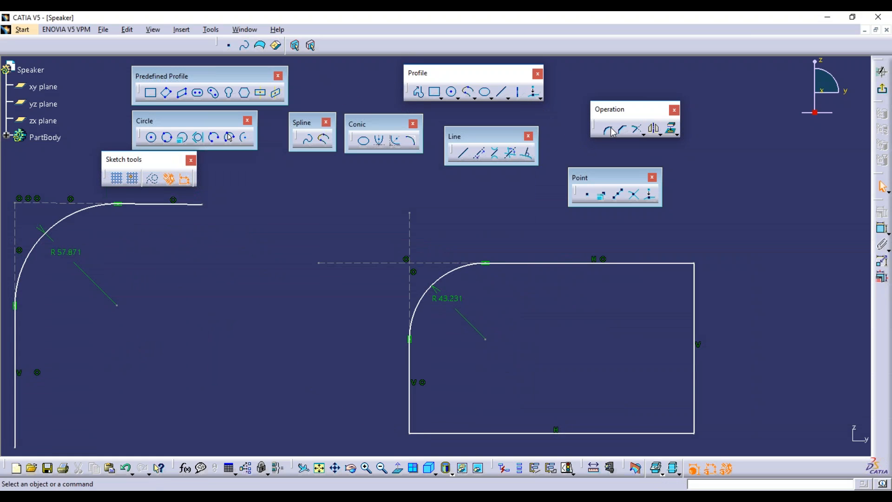
Box-select every fillet, line pair and the rectangle, and delete them.
mouse_move(370, 251)
middle_mouse_down()
mouse_move(368, 294)
mouse_move(497, 314)
middle_mouse_up()
middle_click_drag(346, 303, 346, 321)
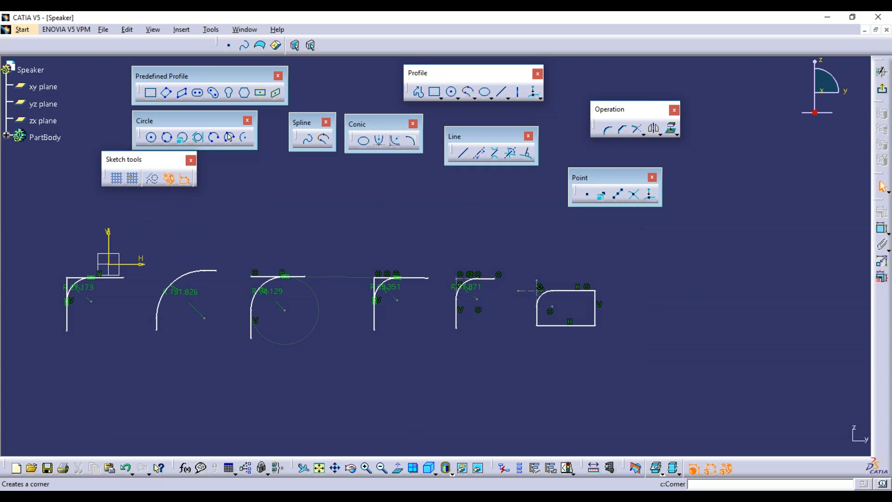
mouse_move(48, 244)
left_mouse_down()
mouse_move(342, 359)
mouse_move(684, 386)
left_mouse_up()
key("Delete")
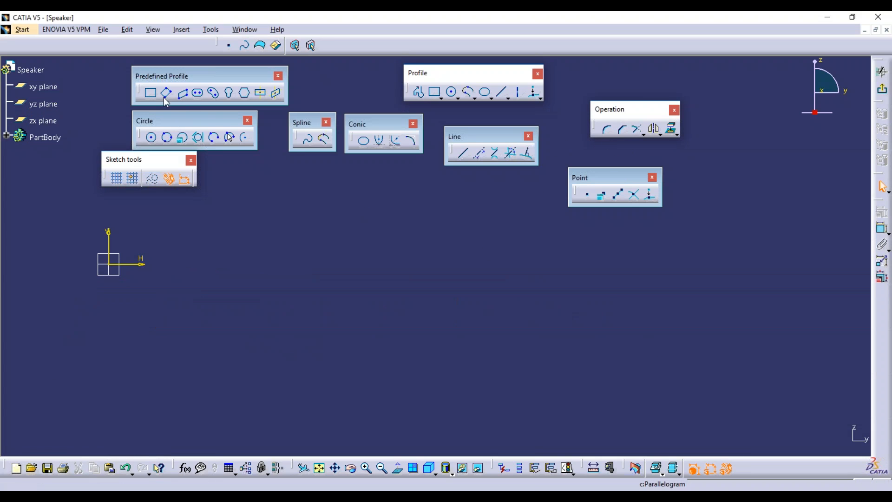
Draw a new rectangle right of the origin, then start a Chamfer using the Trim All Elements option.
left_click(150, 93)
left_click(193, 264)
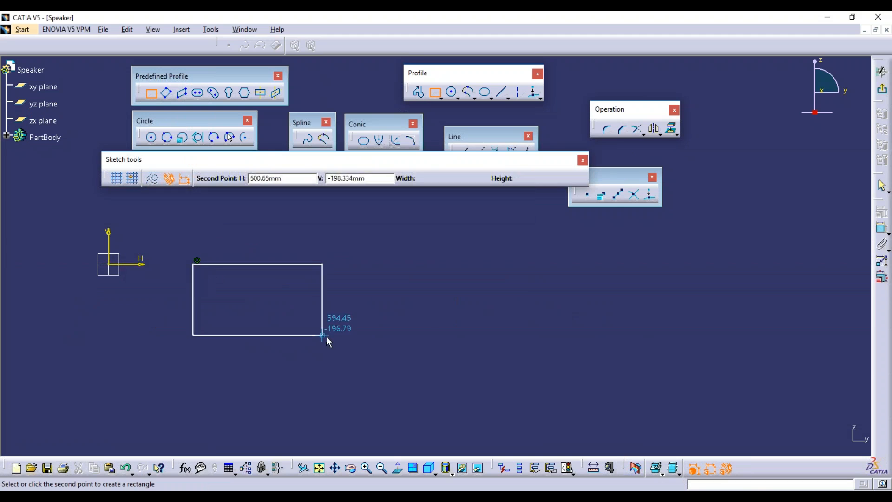
left_click(345, 341)
middle_click_drag(405, 335, 402, 331)
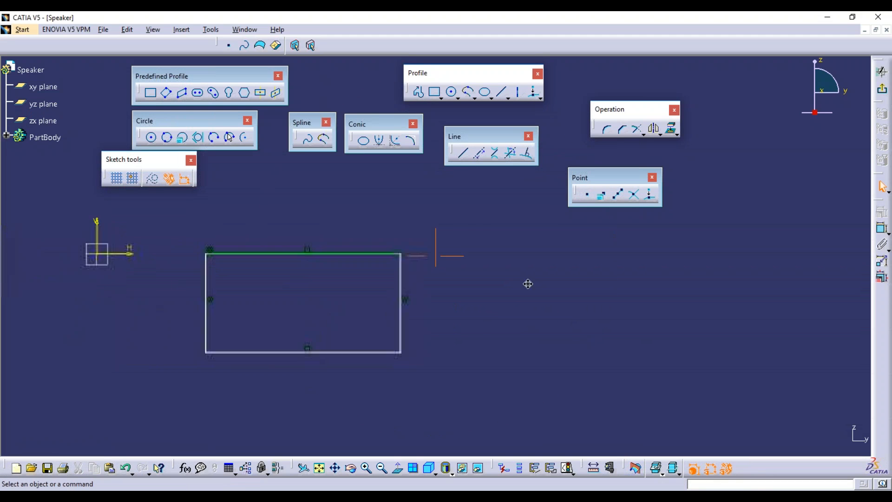
left_click(623, 129)
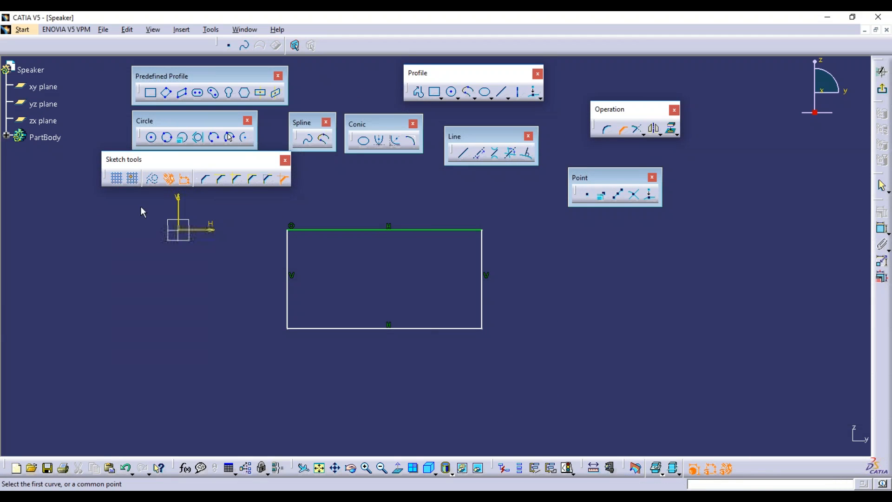
left_click(205, 180)
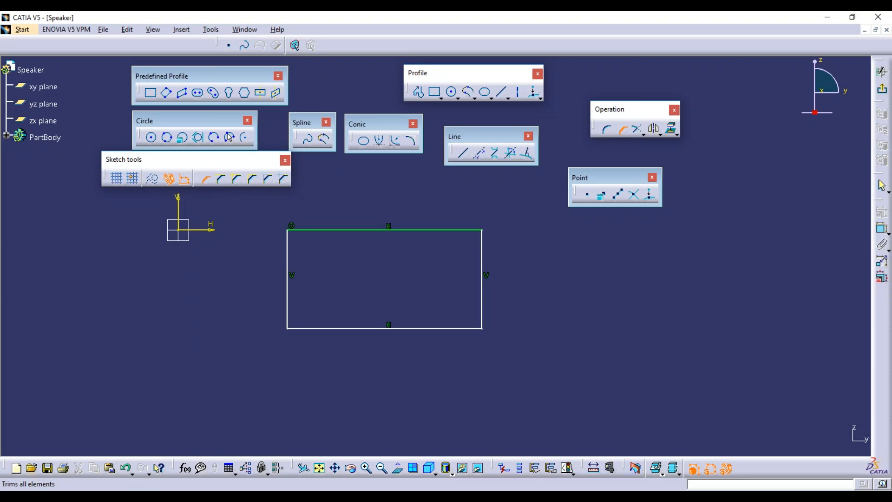
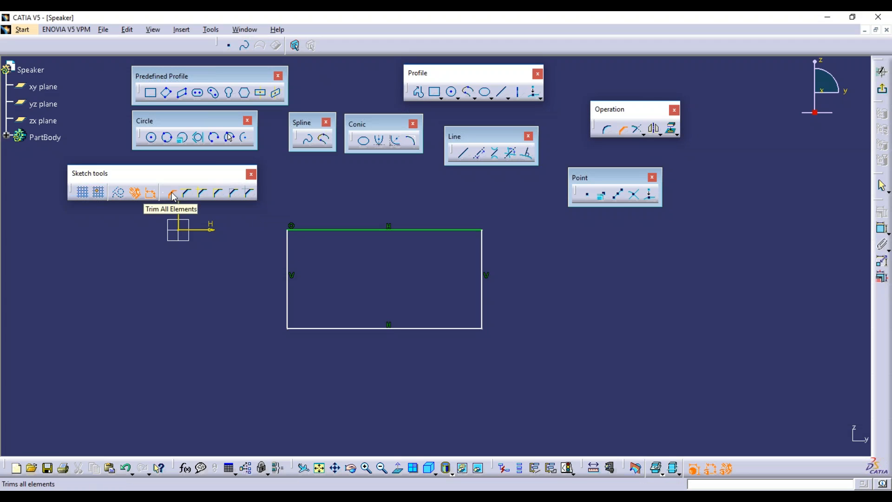
Try a chamfer at the rectangle's top-left corner, undoing the first attempt and cancelling the second.
left_click(609, 131)
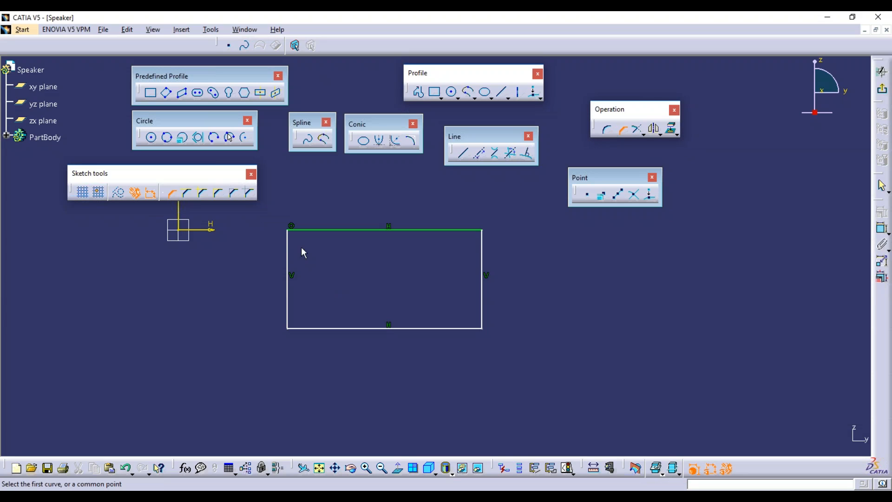
left_click(288, 253)
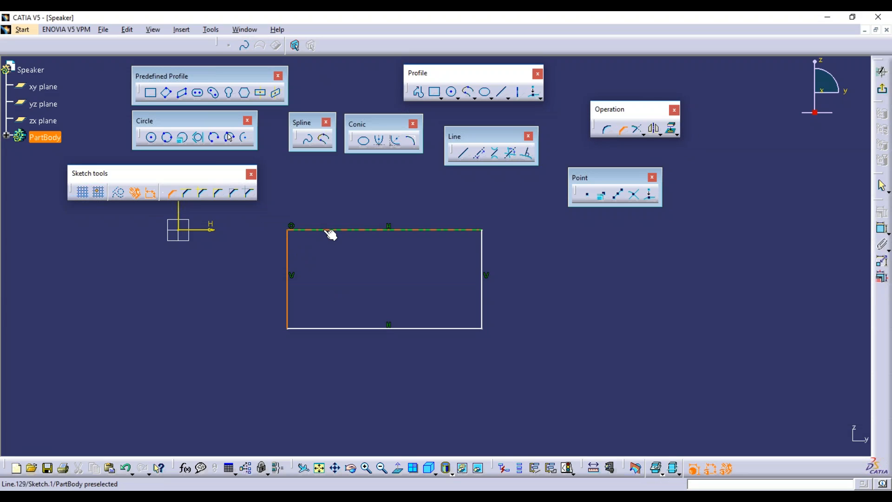
left_click(328, 230)
left_click(305, 250)
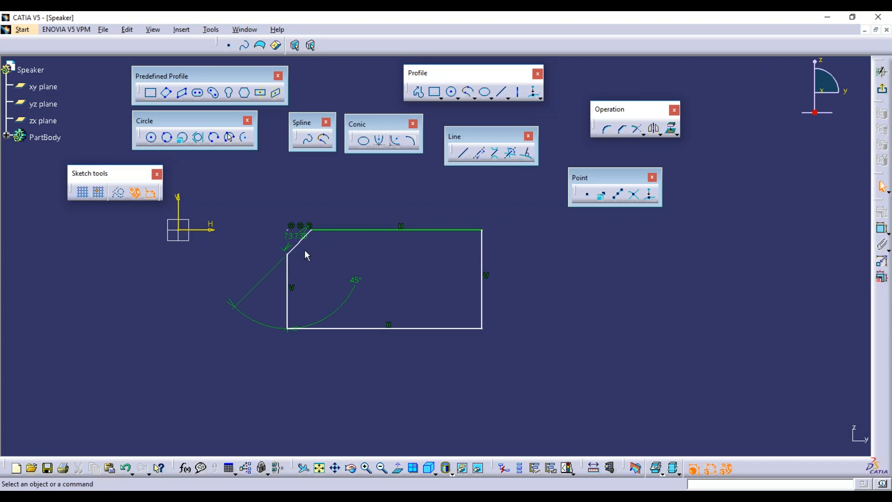
mouse_move(347, 271)
middle_mouse_down()
mouse_move(316, 265)
mouse_move(386, 289)
middle_mouse_up()
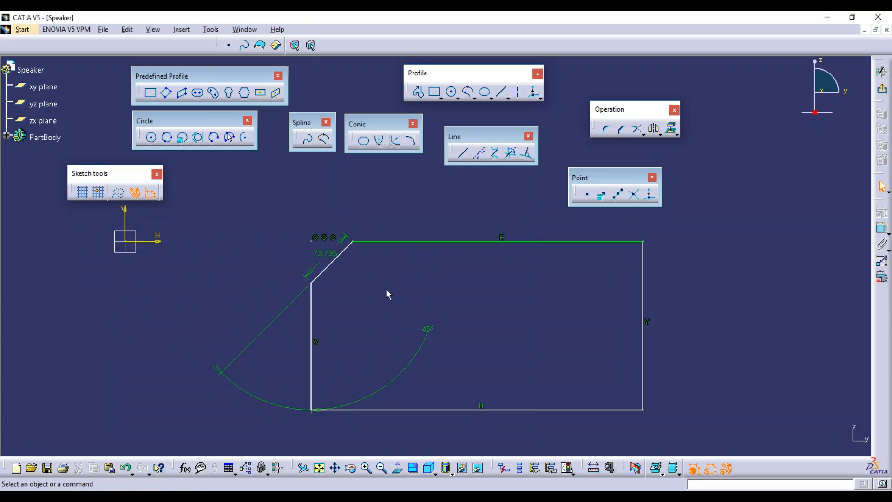
key("ctrl+z")
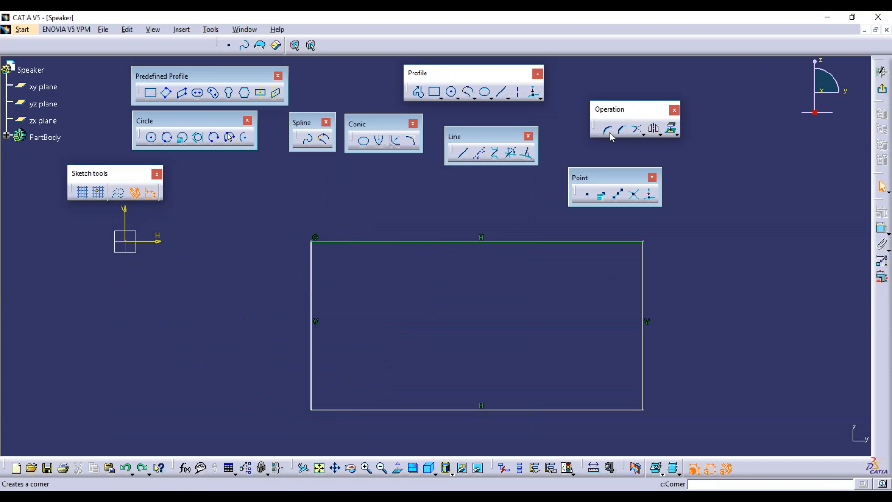
left_click(636, 129)
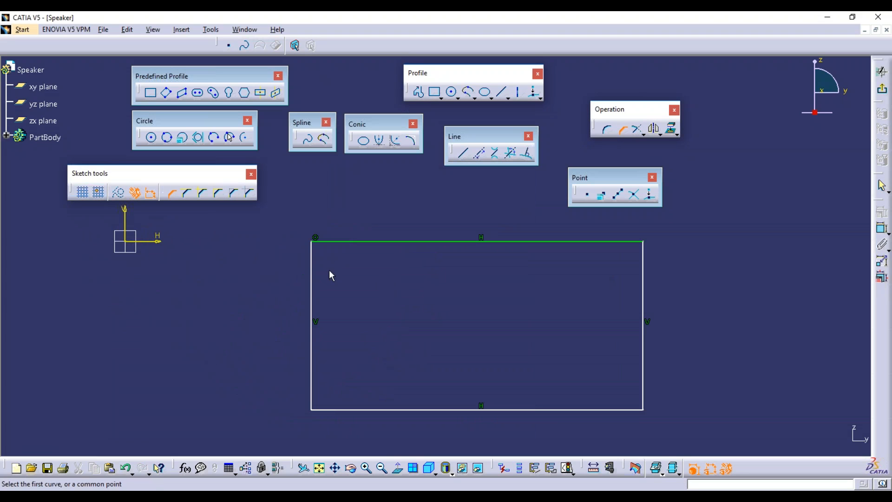
left_click(316, 238)
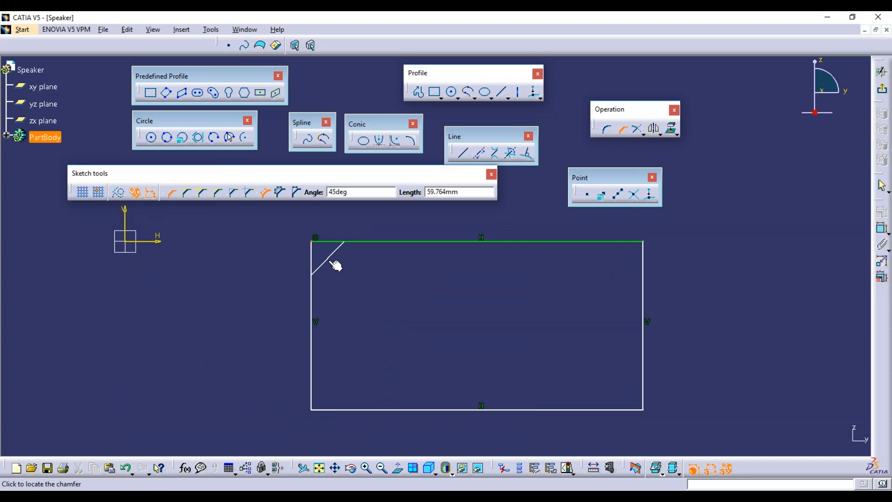
key("Escape")
Chamfer the top-left corner at length 80, arrange its angle and length dimensions, then undo it.
left_click(623, 130)
left_click(310, 274)
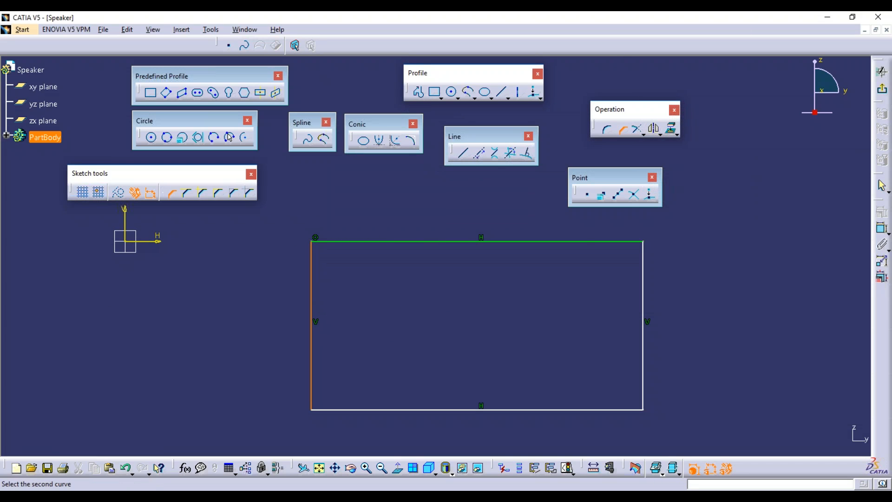
left_click(350, 241)
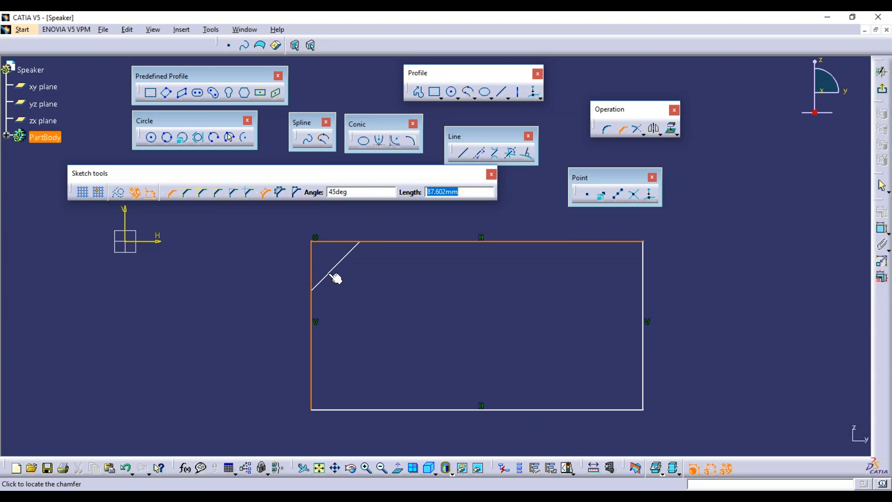
type("80")
key("Return")
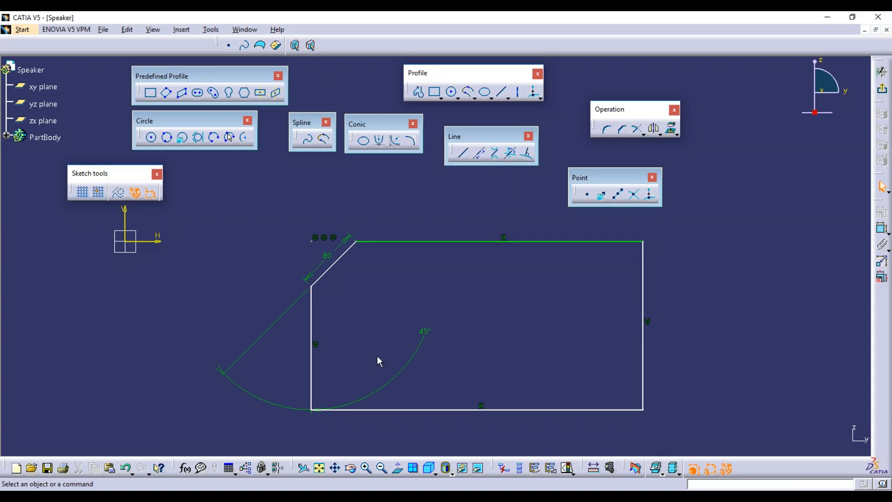
left_click_drag(284, 406, 195, 292)
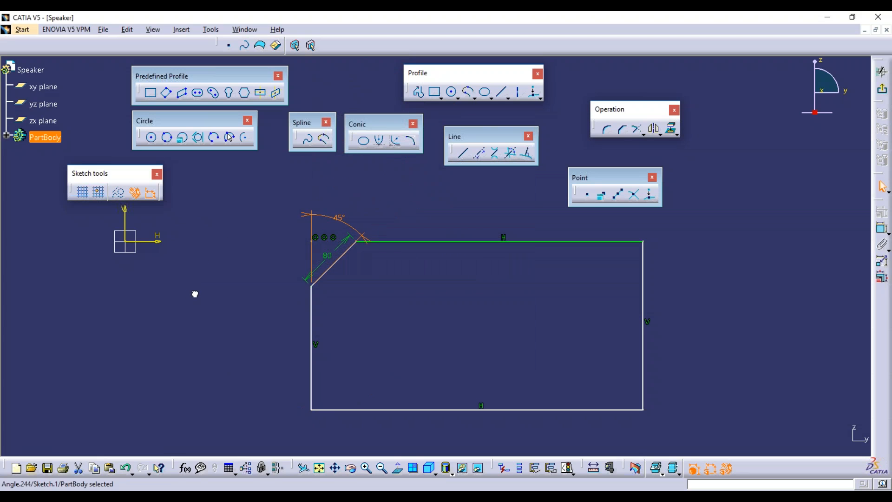
left_click_drag(342, 249, 385, 291)
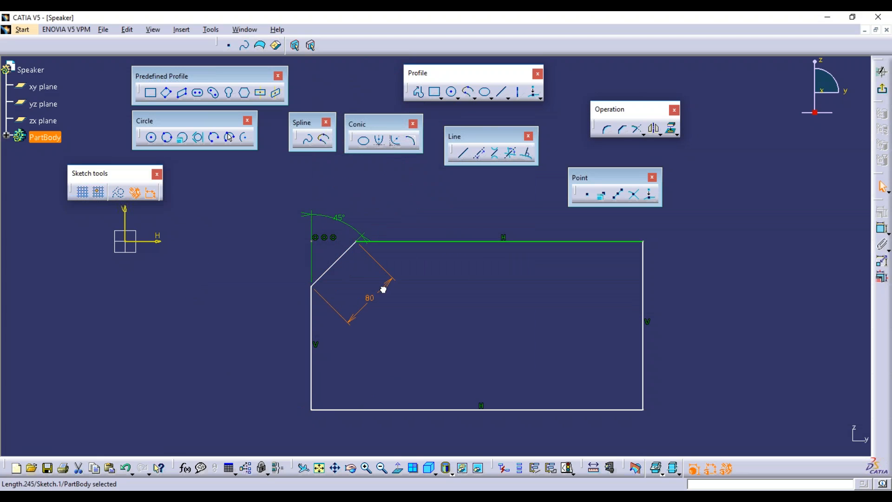
left_click(423, 328)
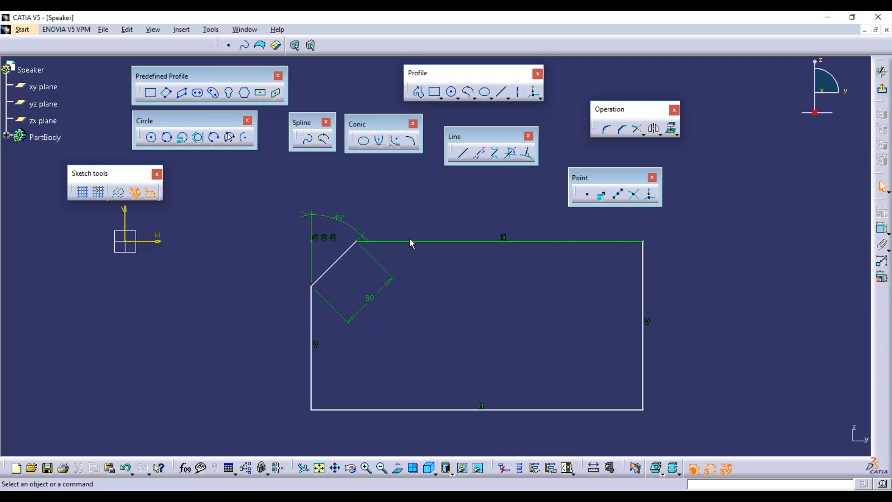
key("ctrl+z")
key("ctrl+z")
key("ctrl+z")
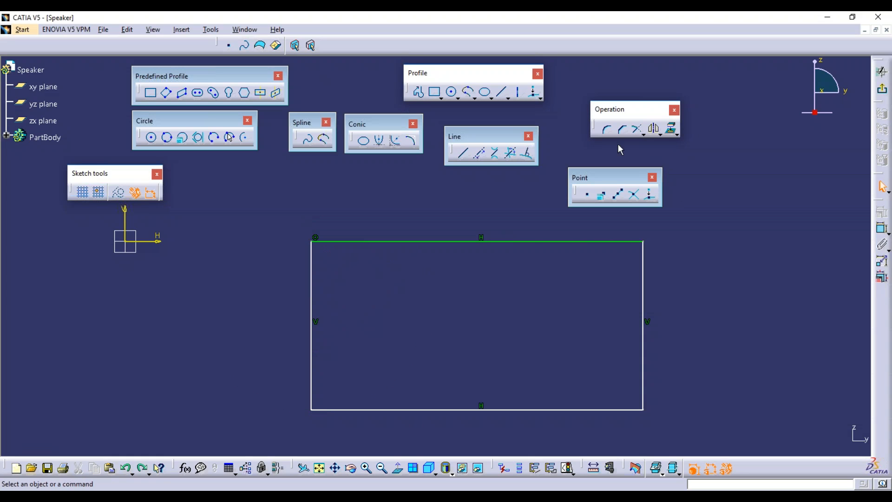
Chamfer the top-left corner at 45° and 80.65 long with Trim First Element, trimming only the left edge.
left_click(623, 129)
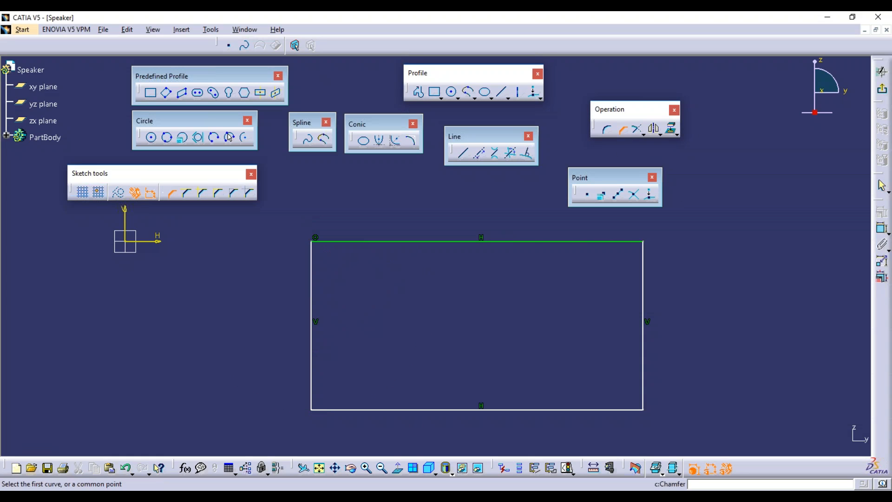
left_click(188, 194)
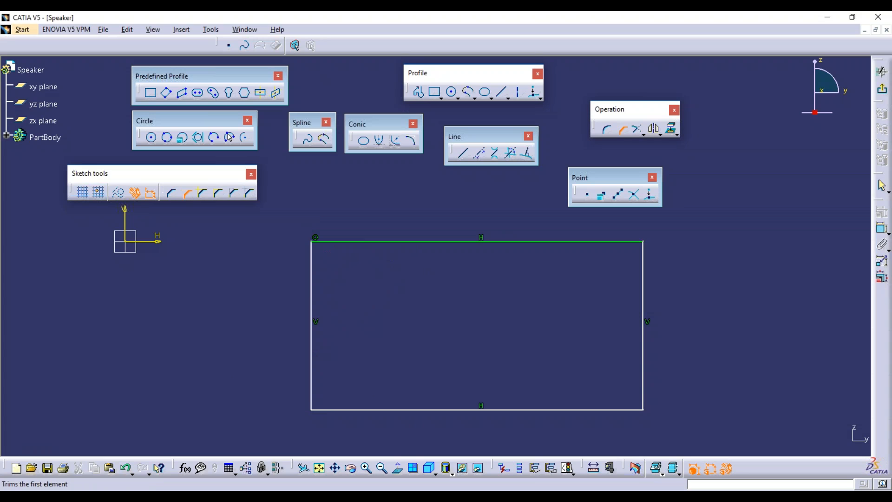
left_click(313, 277)
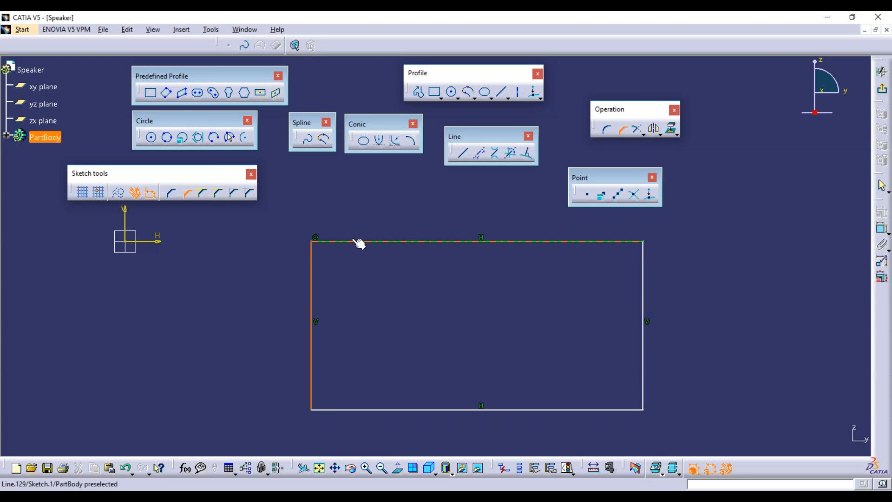
left_click(358, 242)
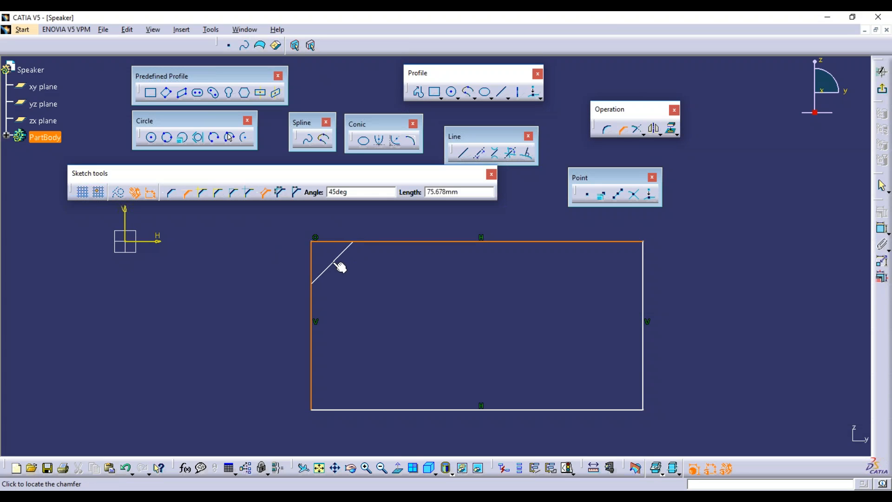
left_click(340, 268)
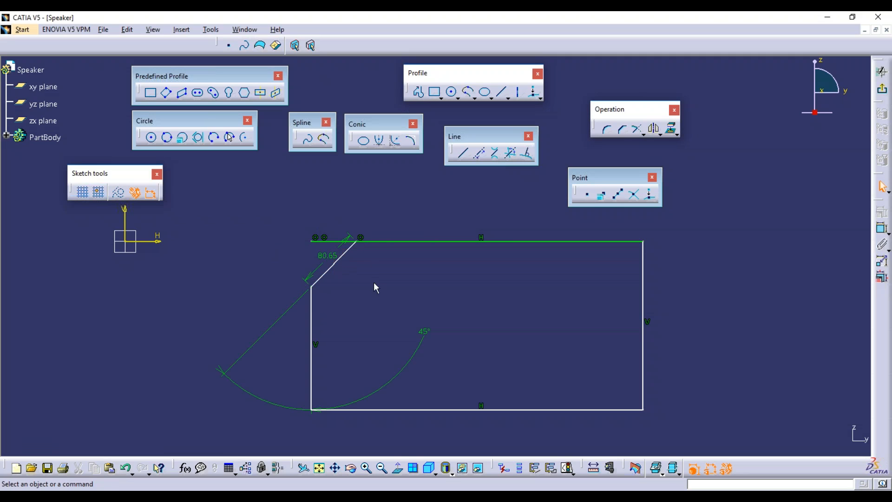
left_click_drag(342, 254, 380, 275)
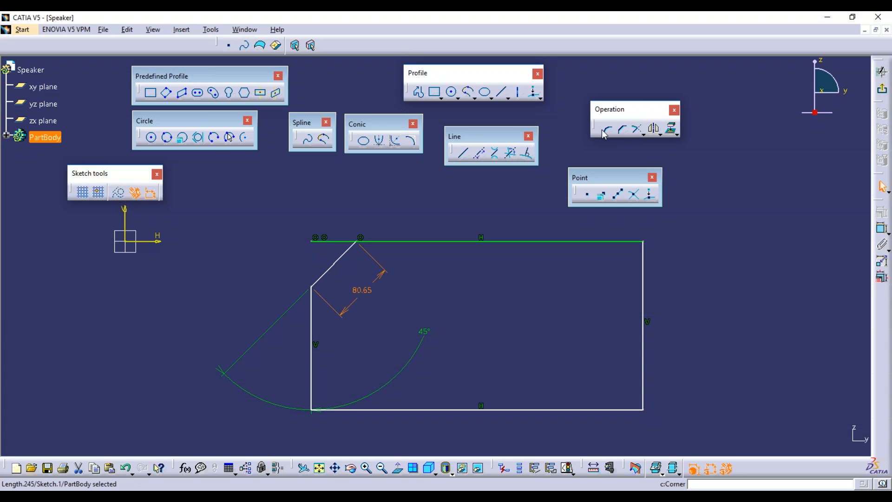
left_click(622, 129)
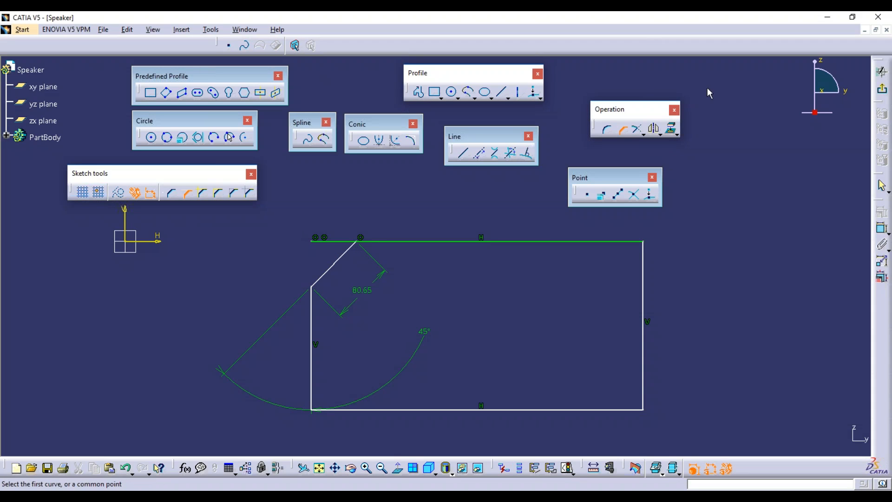
Box-select the chamfered rectangle and delete it.
left_click(643, 134)
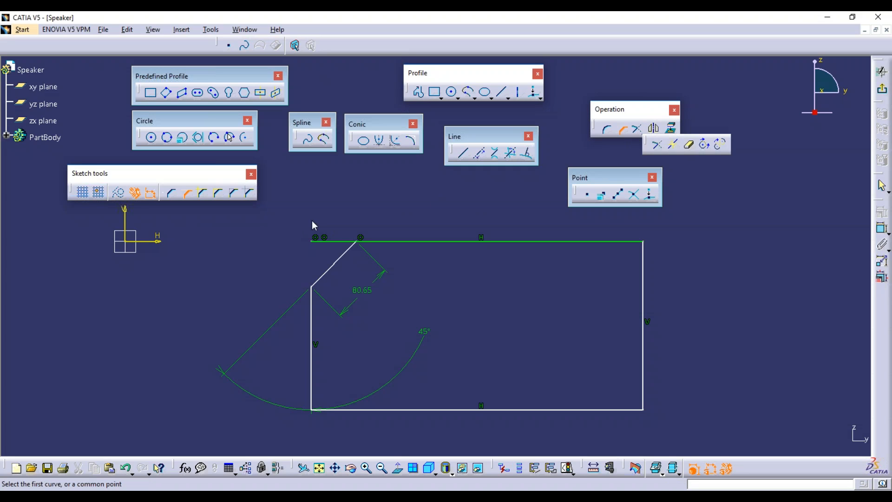
left_click(623, 129)
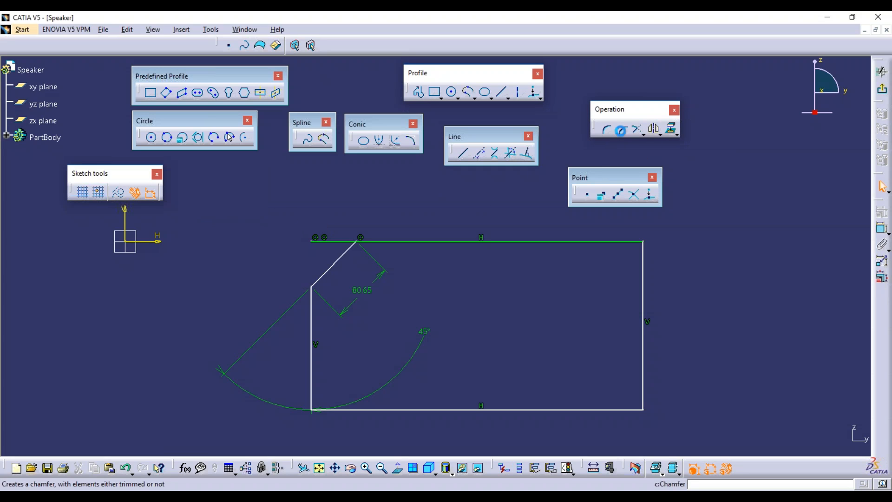
mouse_move(256, 201)
left_mouse_down()
mouse_move(745, 428)
mouse_move(729, 436)
left_mouse_up()
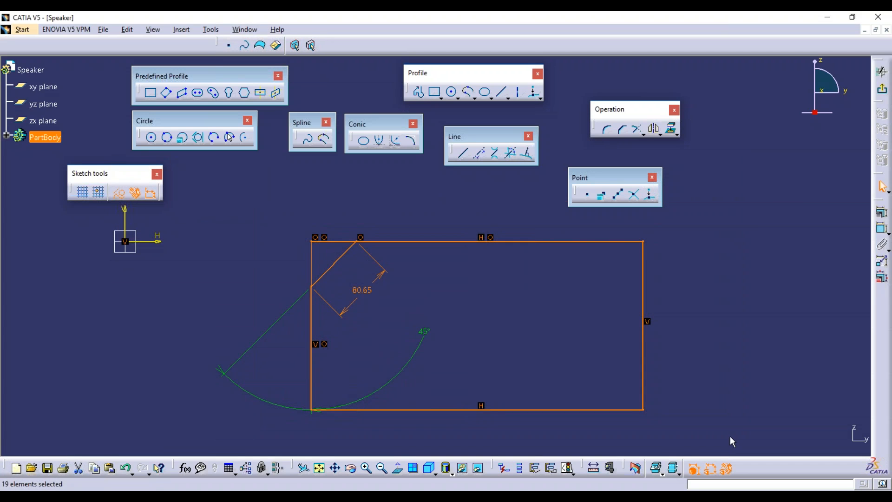
key("Delete")
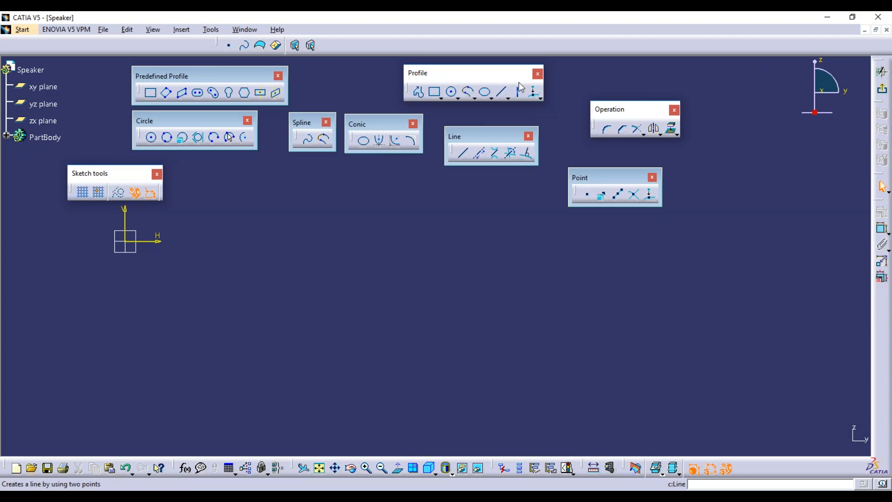
Draw a vertical line and a horizontal line crossing it near the top.
left_click(502, 91)
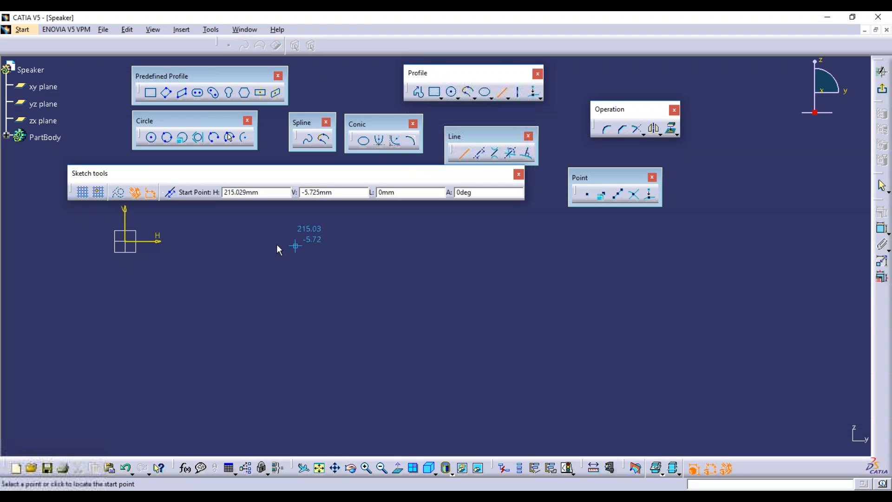
left_click(323, 244)
left_click(322, 377)
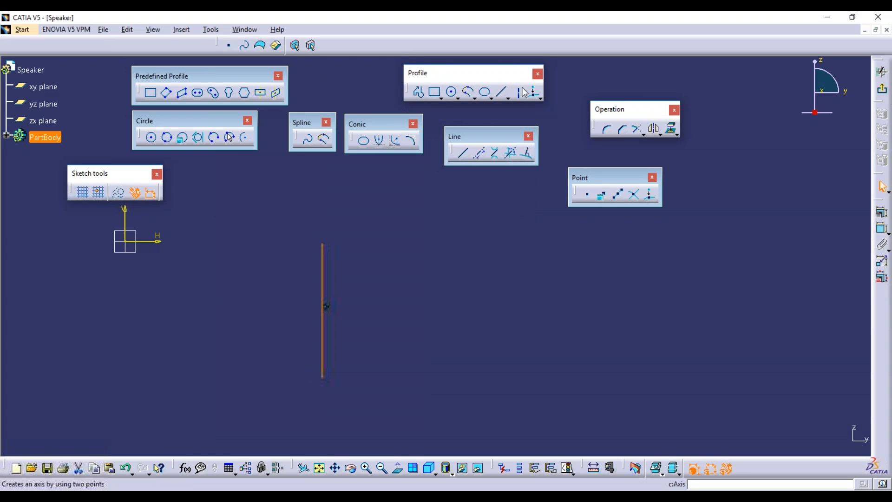
left_click(502, 92)
left_click(290, 265)
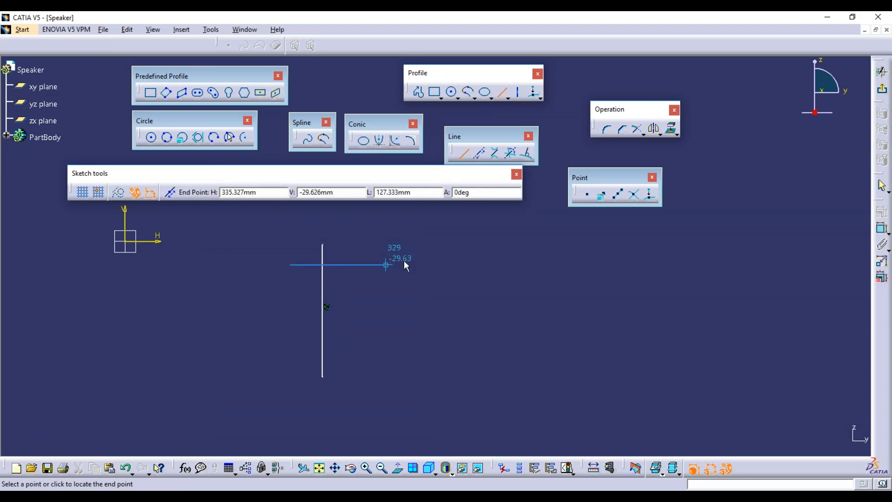
left_click(502, 264)
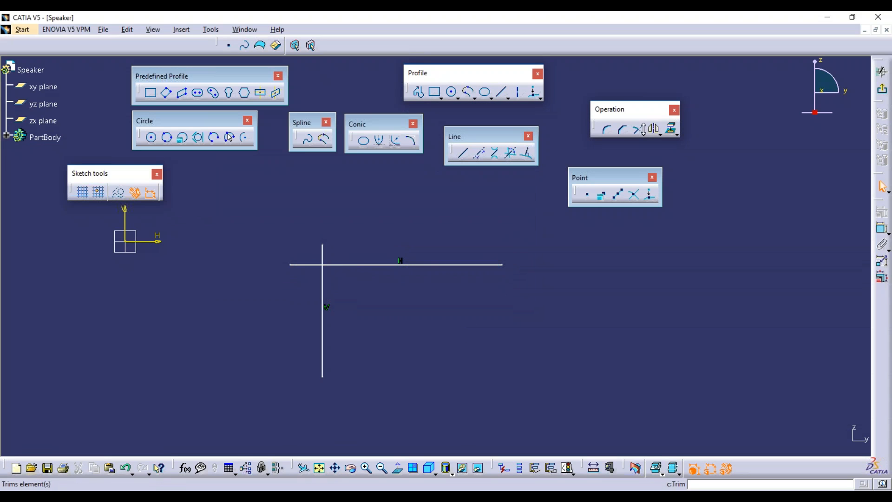
left_click(643, 132)
Close the Predefined Profile, Circle, Spline, Conic and Profile toolbars; move Operation and Relimitations up top.
left_click_drag(280, 199, 280, 198)
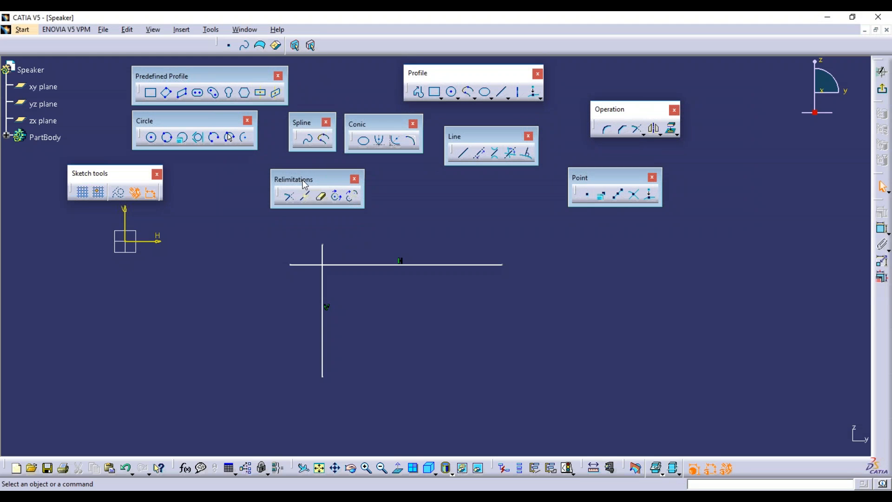
left_click_drag(309, 179, 319, 174)
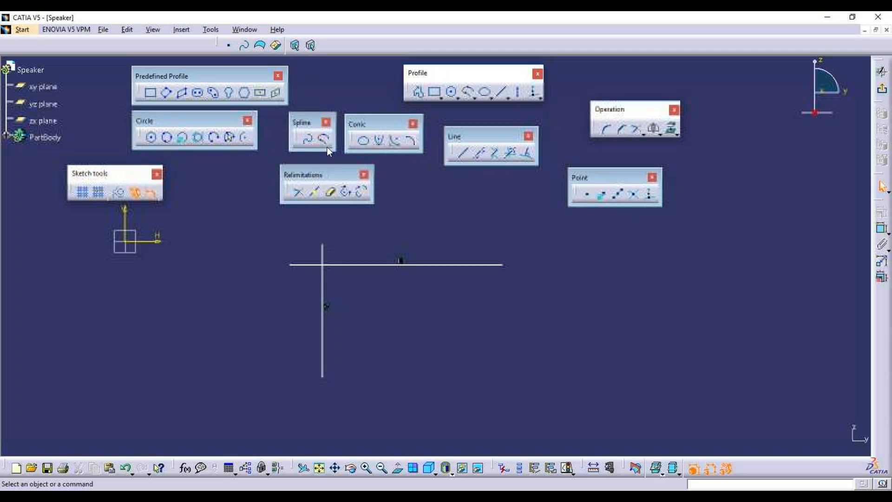
left_click(278, 75)
left_click(247, 121)
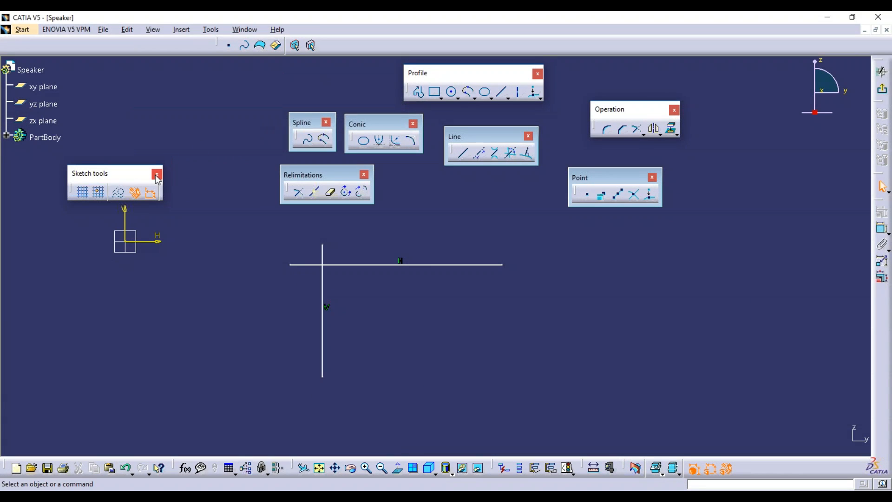
left_click(326, 122)
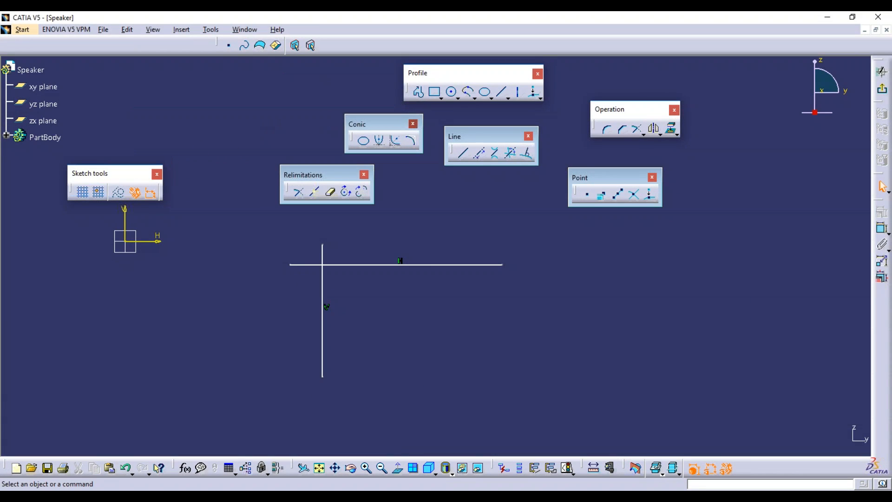
left_click(412, 123)
left_click(537, 75)
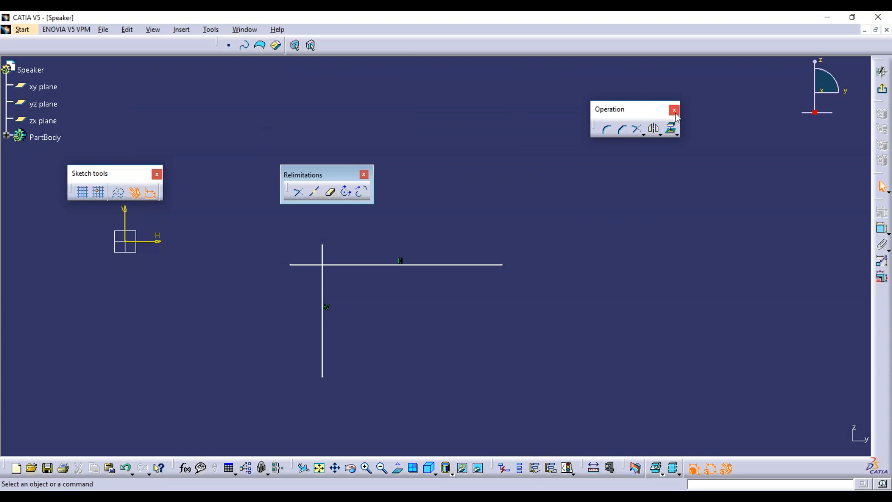
left_click_drag(618, 110, 486, 86)
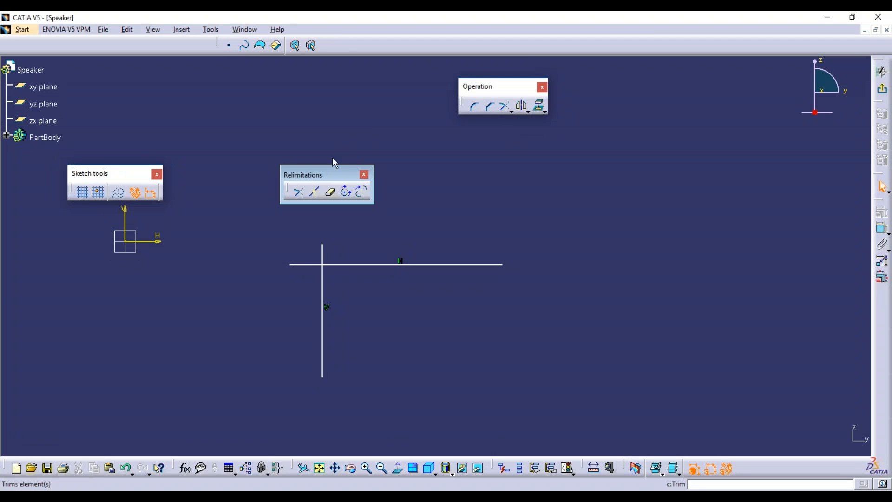
left_click_drag(326, 174, 356, 105)
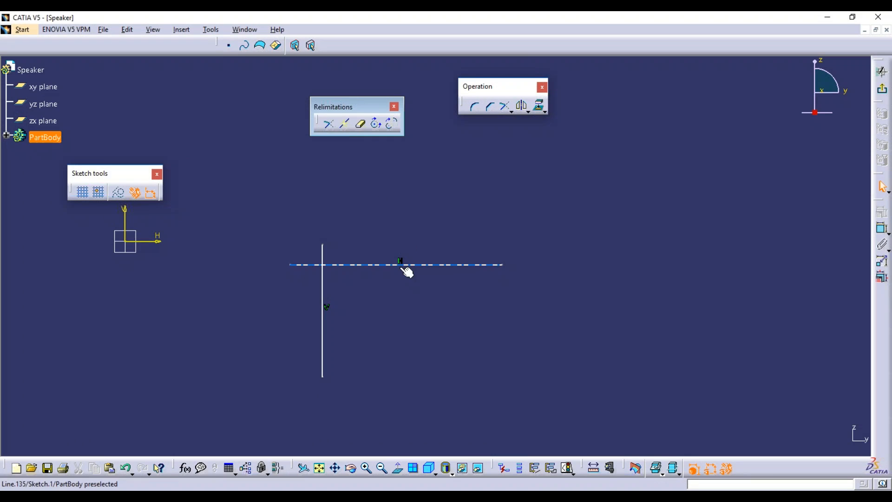
Trim the vertical and horizontal lines into an L-shaped corner.
left_click(329, 124)
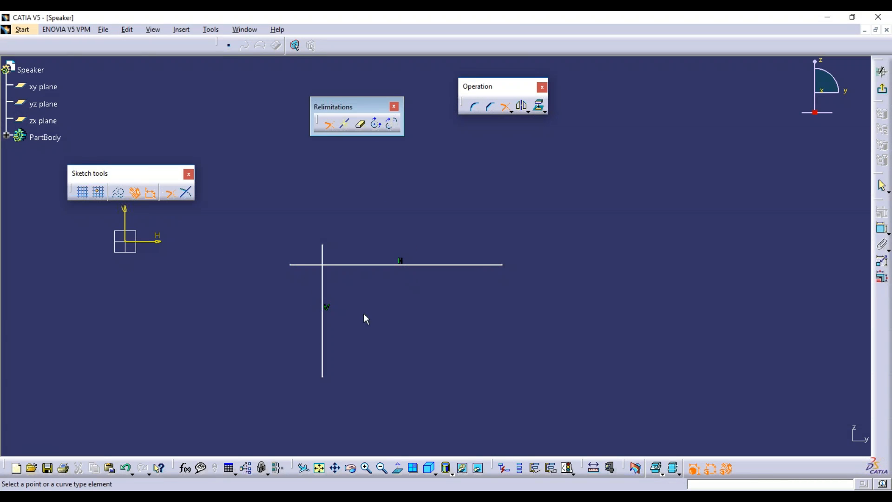
left_click(330, 126)
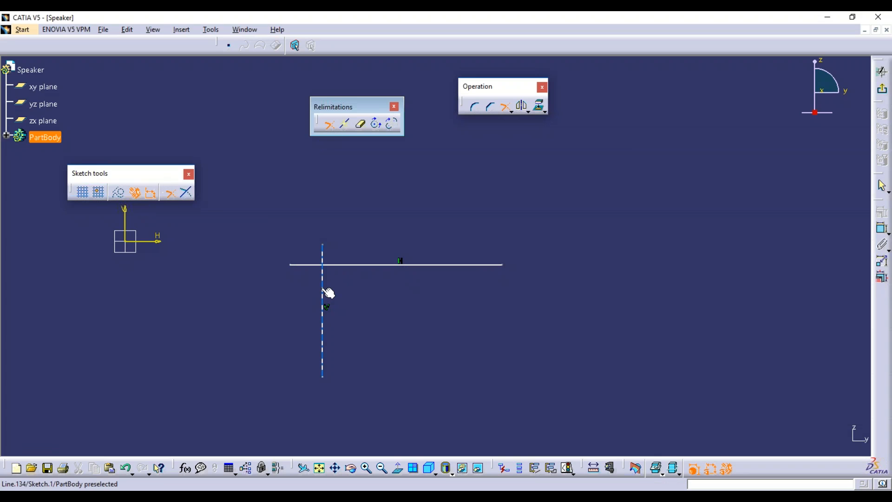
left_click(327, 292)
left_click(372, 266)
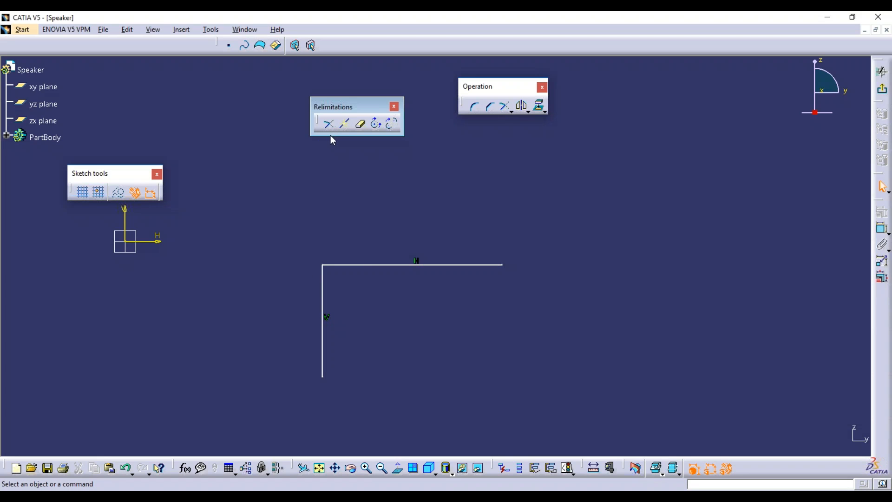
Undo the corner trim, retry it picking the horizontal line first, then undo again.
key("ctrl+z")
left_click(330, 126)
mouse_move(289, 261)
middle_mouse_down("ctrl")
mouse_move(307, 220)
mouse_move(439, 220)
middle_mouse_up("ctrl")
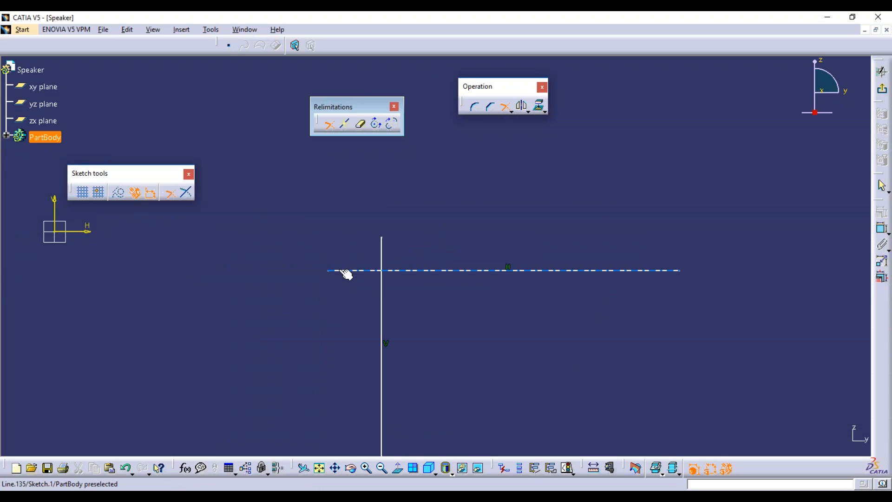
left_click(343, 271)
left_click(381, 248)
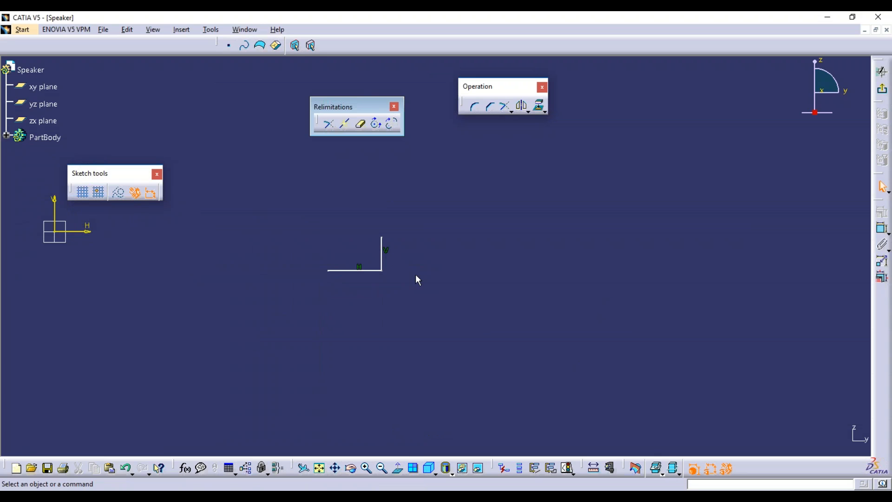
key("ctrl+z")
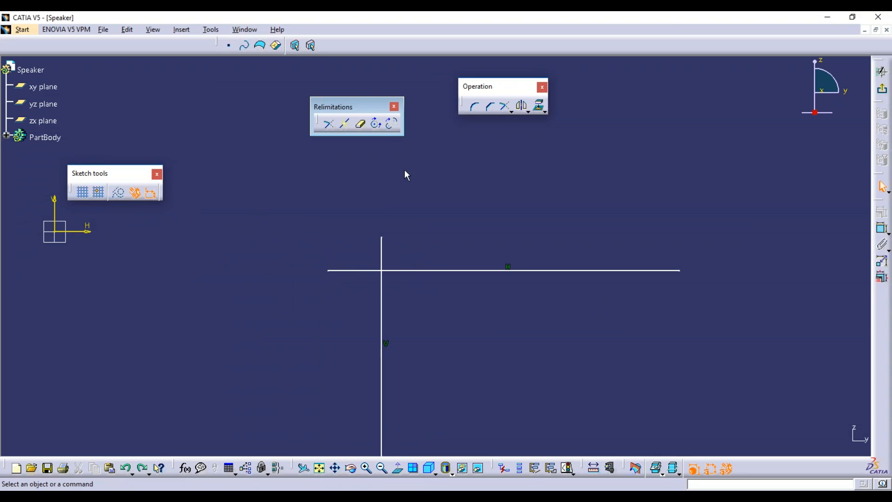
Trim the lines twice more in different pick orders, undoing each to restore the full crossing lines.
left_click(334, 125)
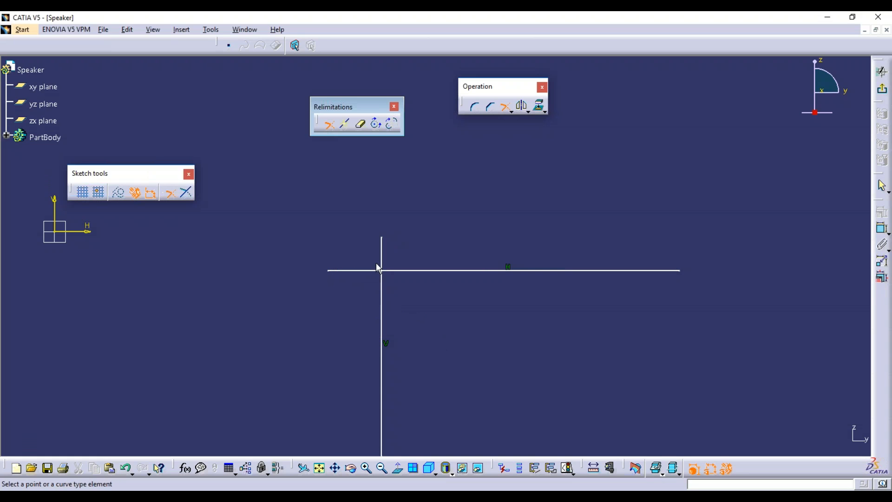
left_click(349, 275)
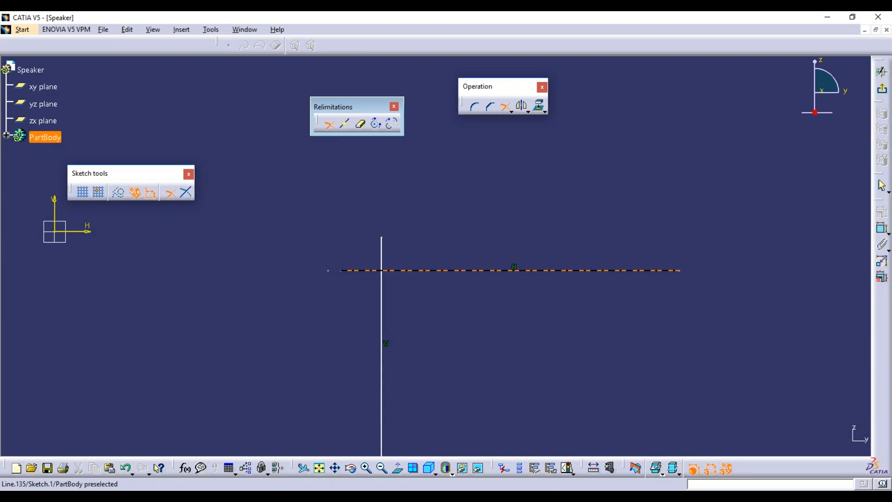
left_click(382, 242)
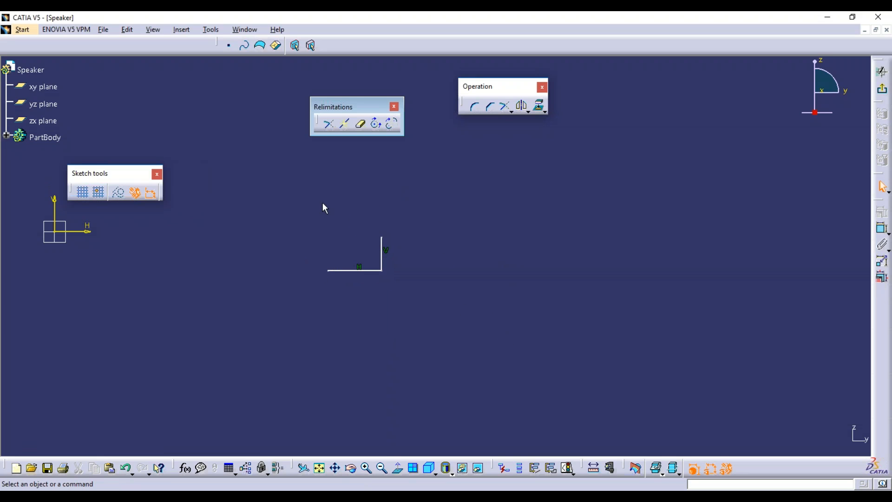
key("ctrl+z")
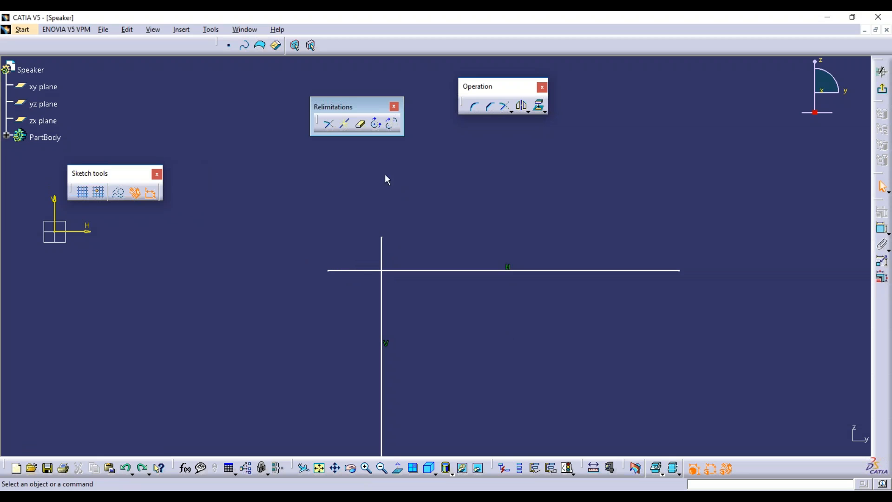
left_click(329, 124)
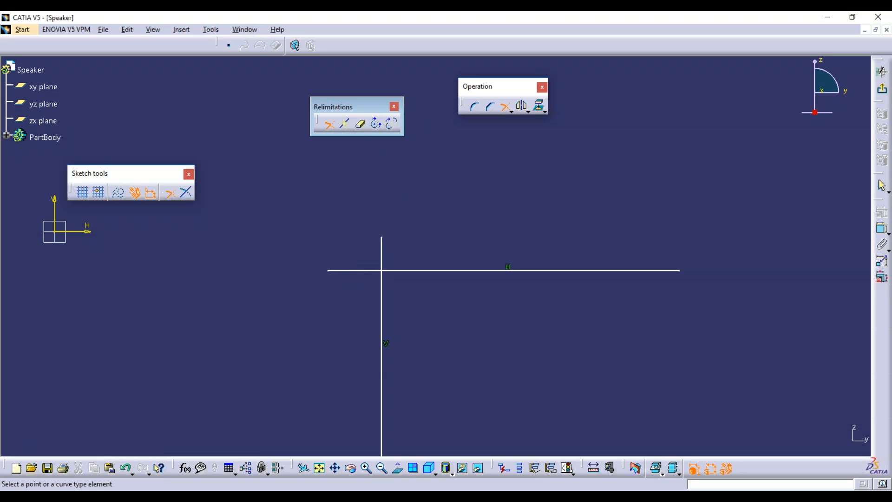
left_click(386, 316)
left_click(454, 272)
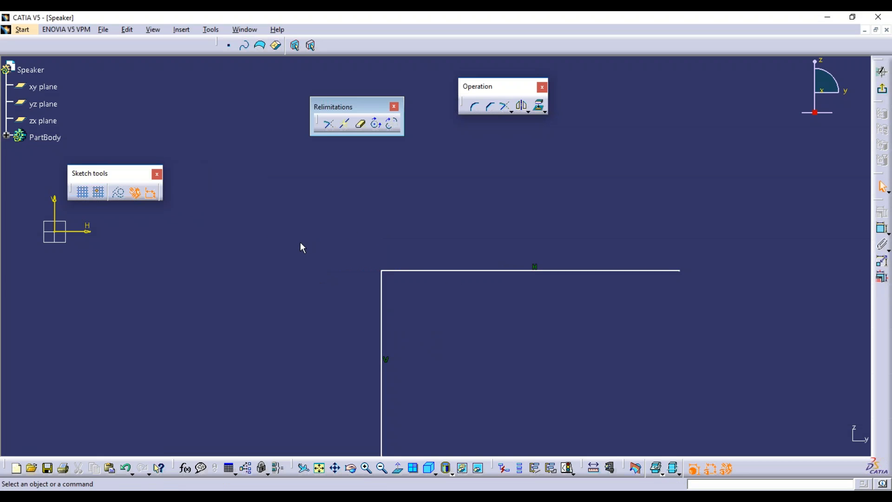
key("ctrl+z")
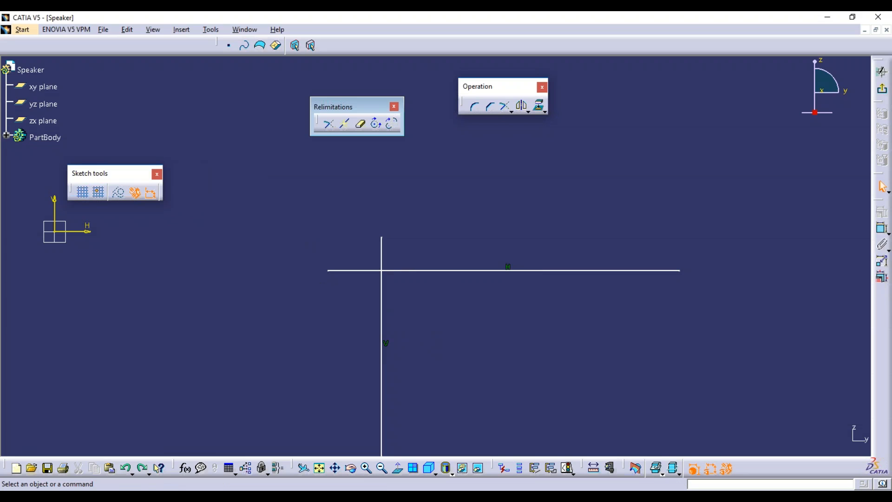
Trim only the vertical line at the horizontal line using Trim First Element, then undo.
left_click(330, 124)
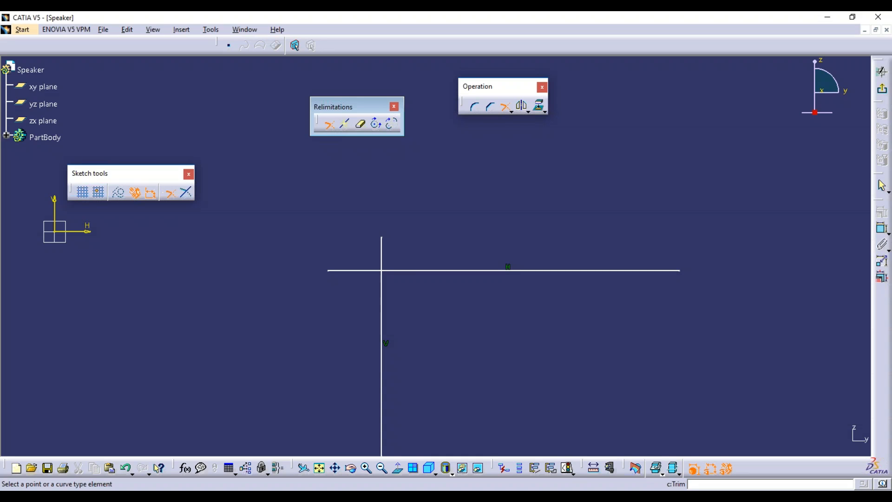
left_click(189, 195)
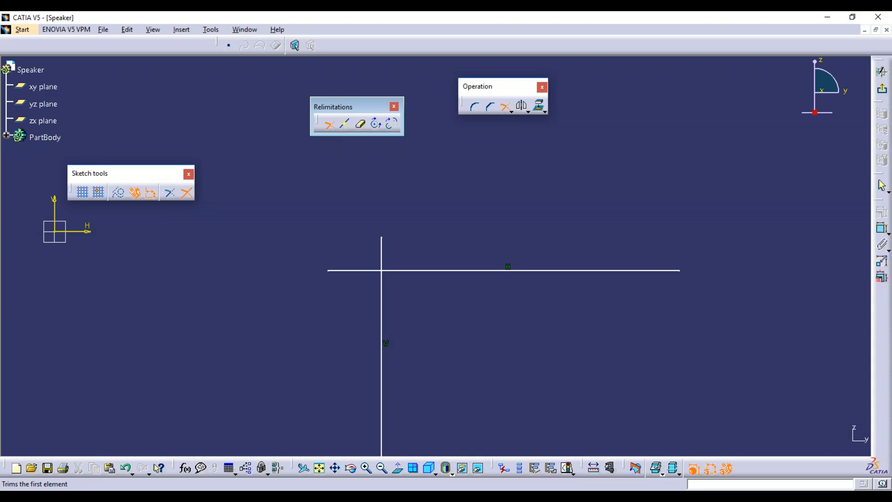
left_click(388, 310)
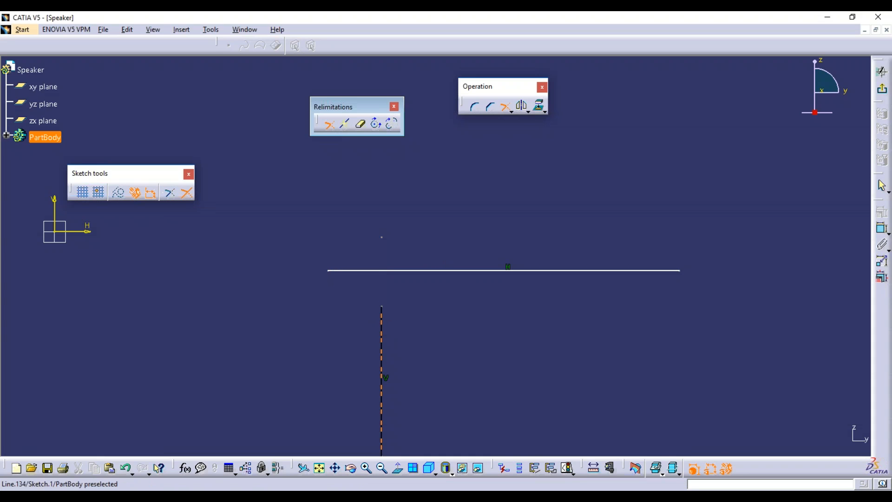
left_click(412, 275)
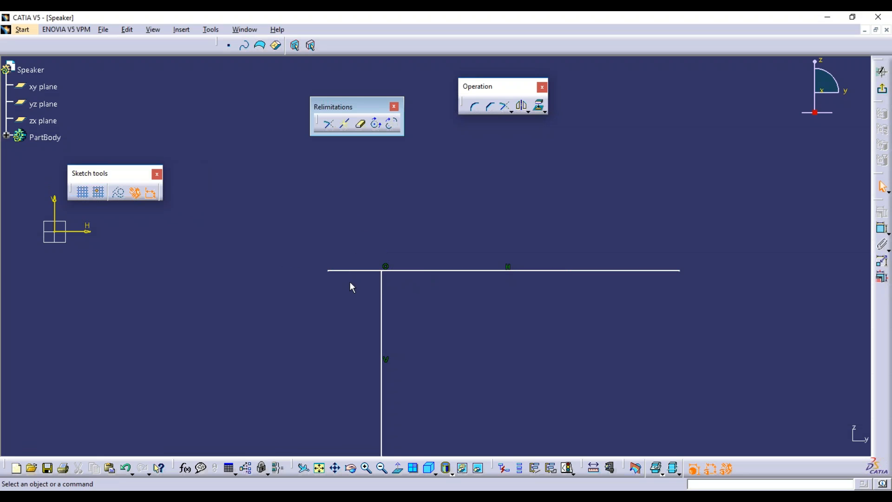
key("ctrl+z")
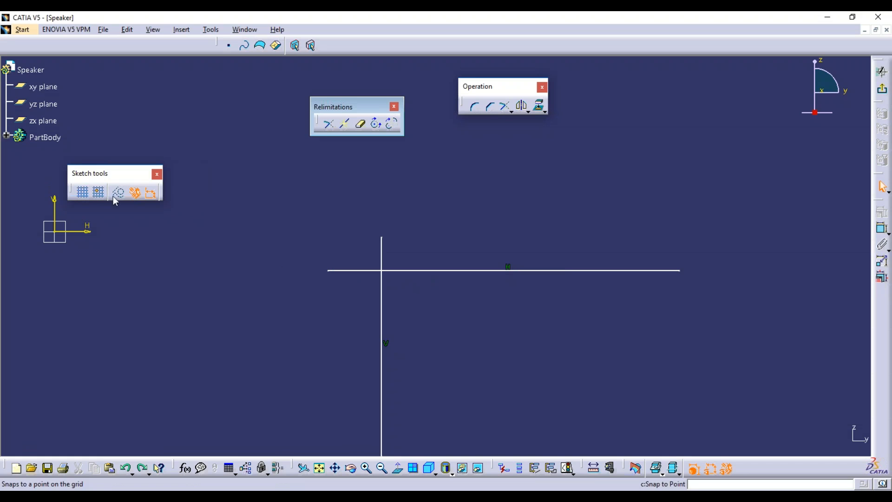
Trim the horizontal line back at the vertical line, then undo it.
left_click(329, 124)
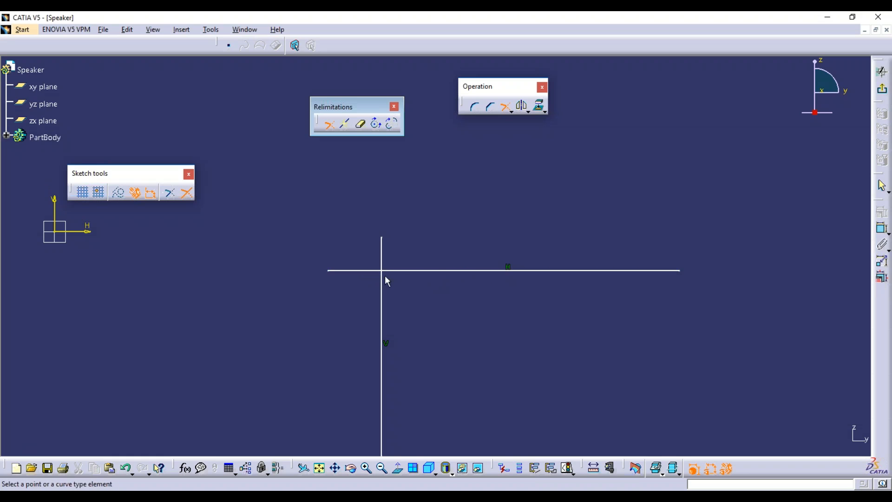
left_click(356, 271)
left_click(381, 287)
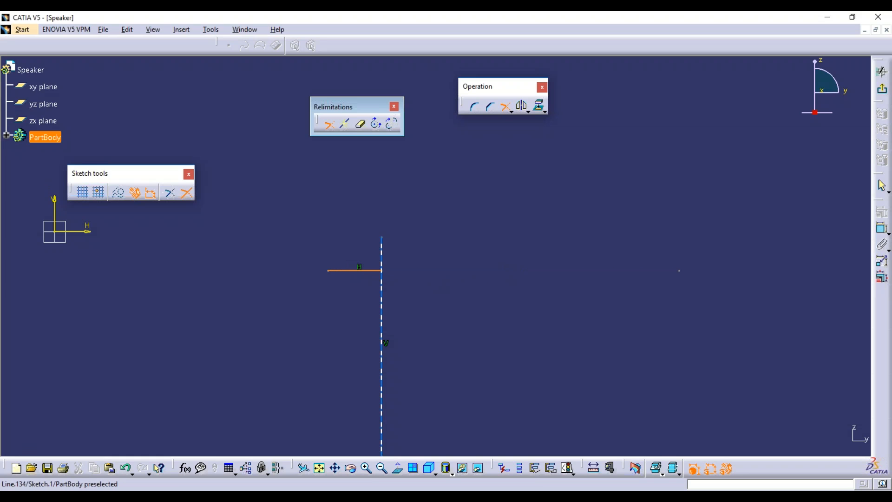
left_click(381, 288)
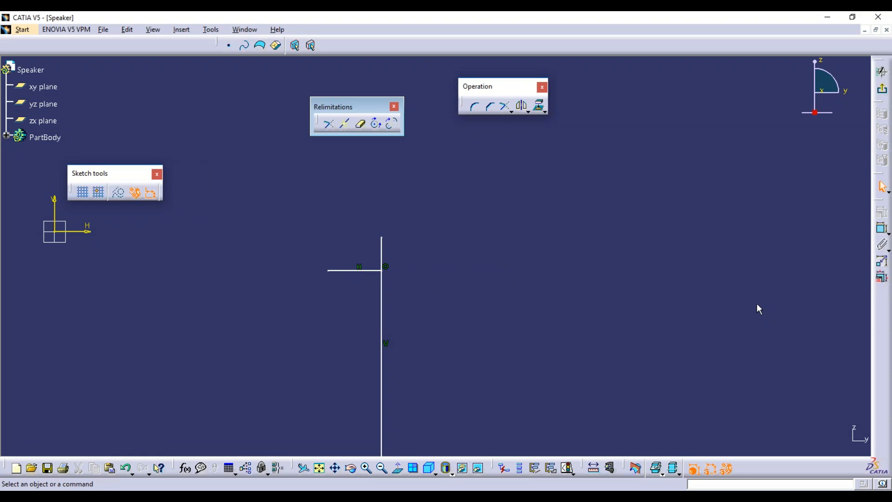
key("ctrl+z")
key("ctrl+z")
key("ctrl+z")
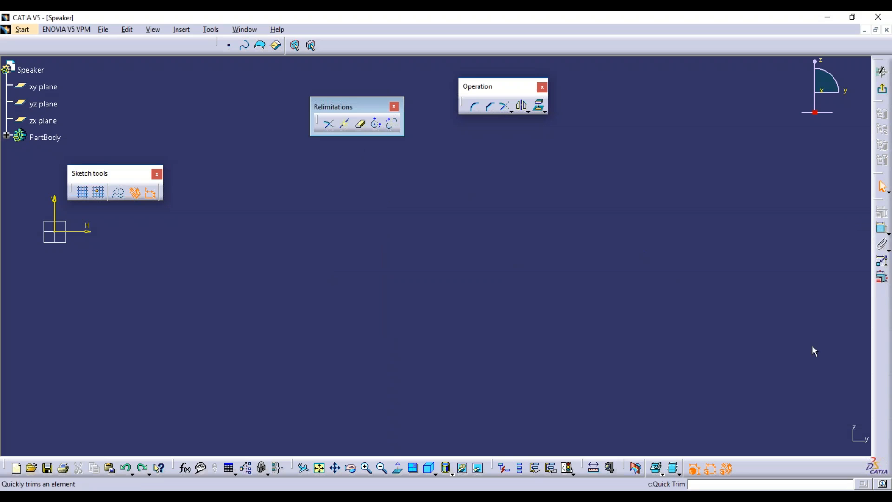
Hide Relimitations and Operation, then restore all toolbar contents and positions in Tools > Customize.
left_click(394, 107)
left_click(542, 86)
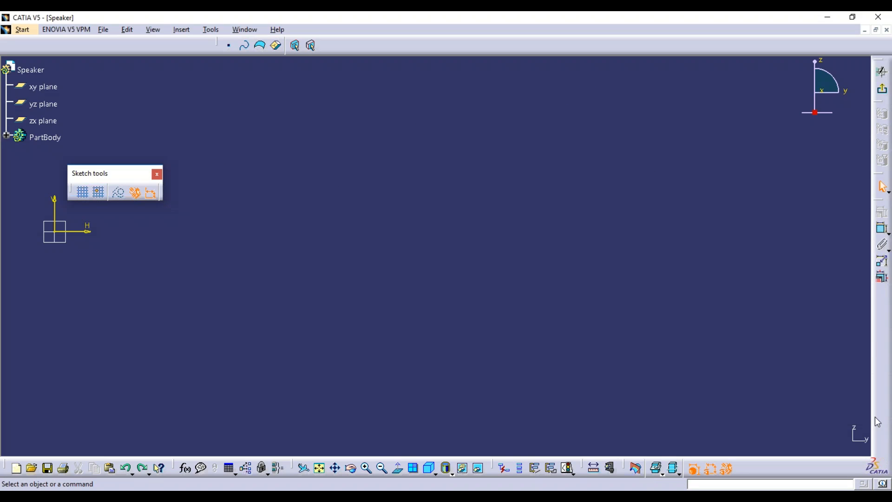
left_click(211, 30)
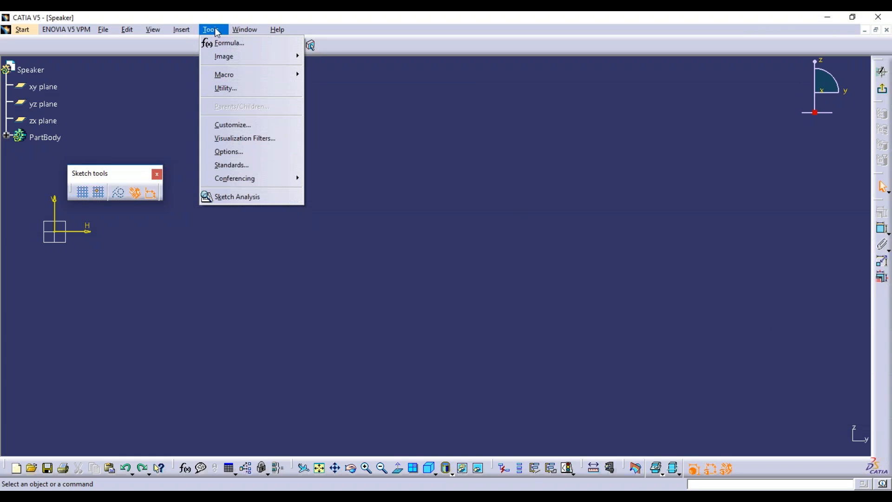
left_click(233, 124)
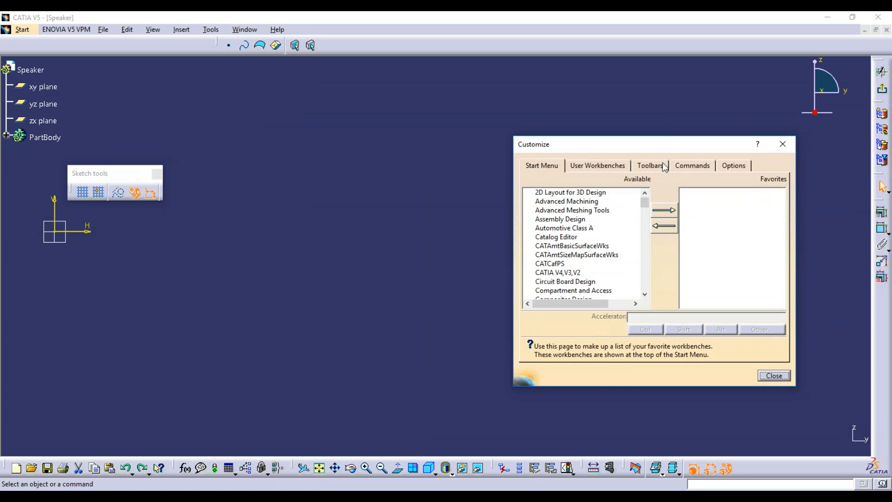
left_click(666, 166)
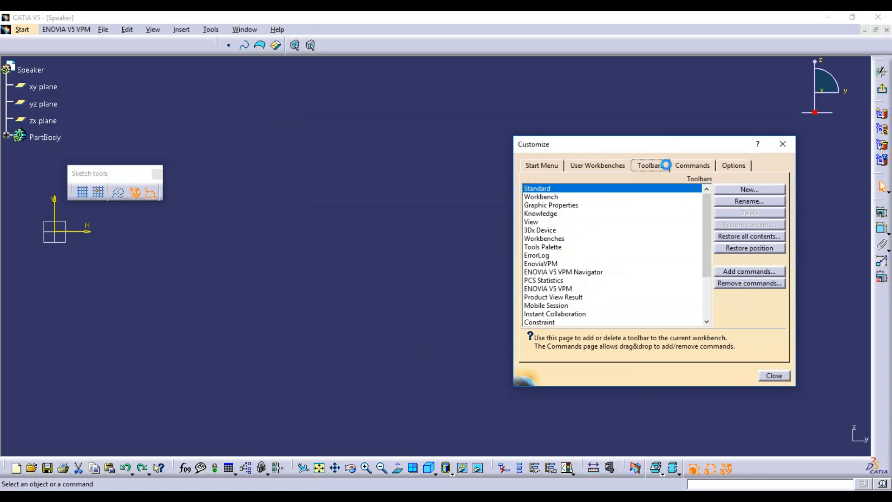
left_click(749, 236)
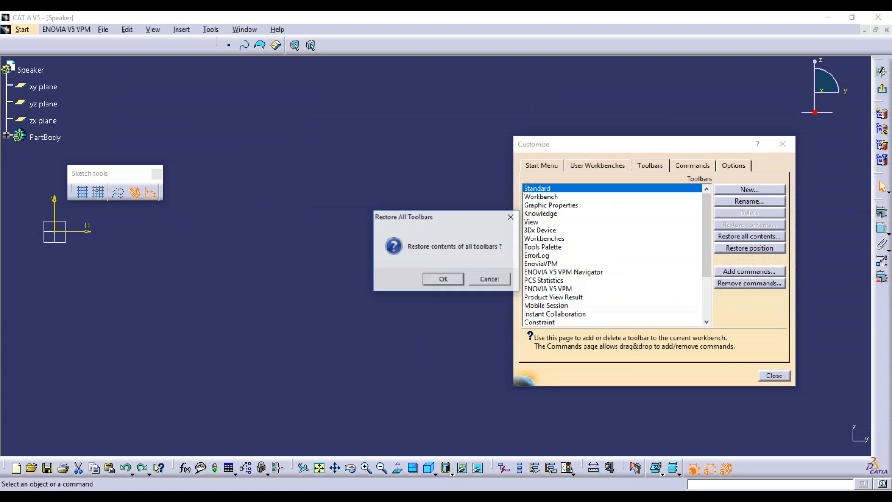
left_click(443, 279)
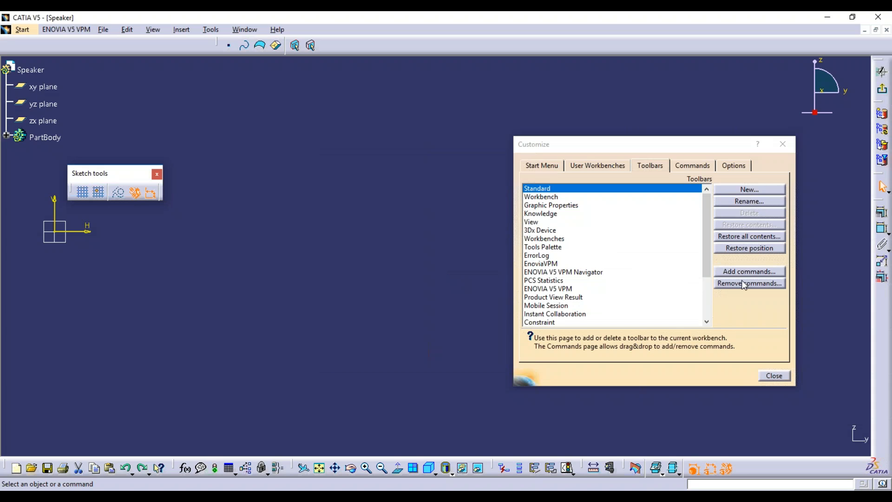
left_click(748, 249)
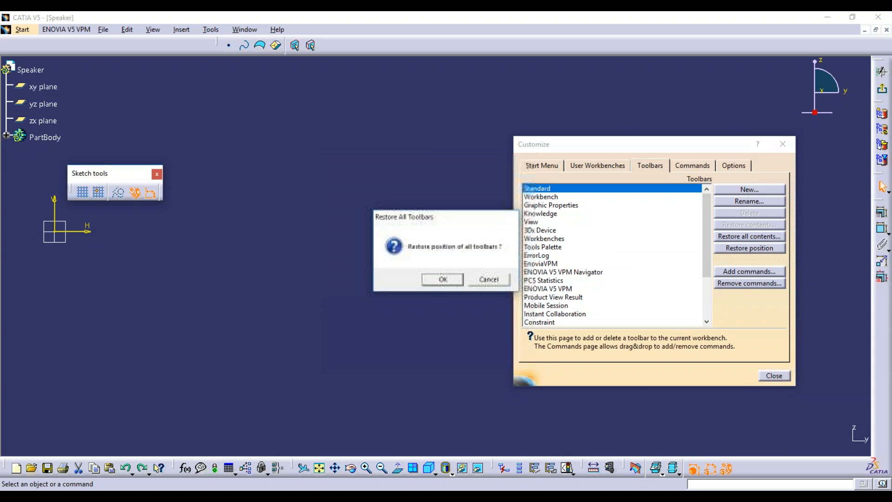
left_click(440, 279)
left_click(774, 375)
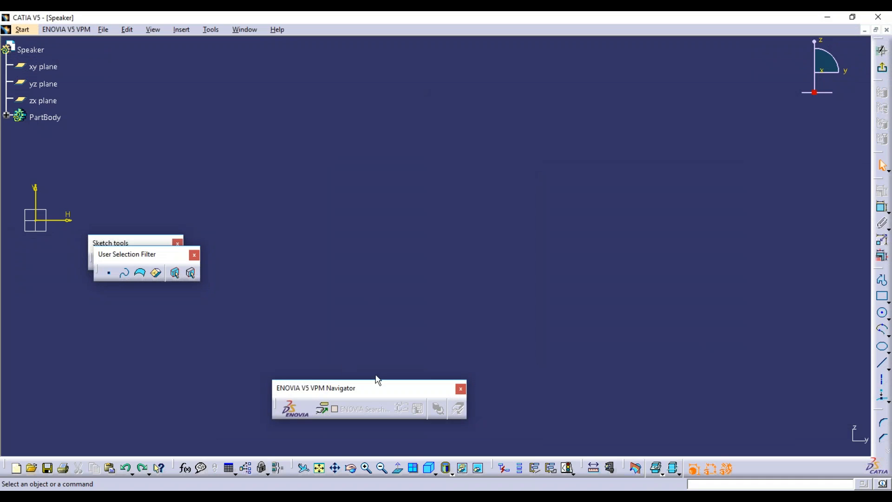
Close the ENOVIA and Selection Filter toolbars, reposition Sketch tools, and float the Operation toolbar.
left_click(461, 388)
mouse_move(174, 253)
left_mouse_down()
mouse_move(242, 88)
mouse_move(262, 97)
left_mouse_up()
left_click(263, 95)
mouse_move(133, 245)
left_mouse_down()
mouse_move(166, 128)
mouse_move(153, 135)
left_mouse_up()
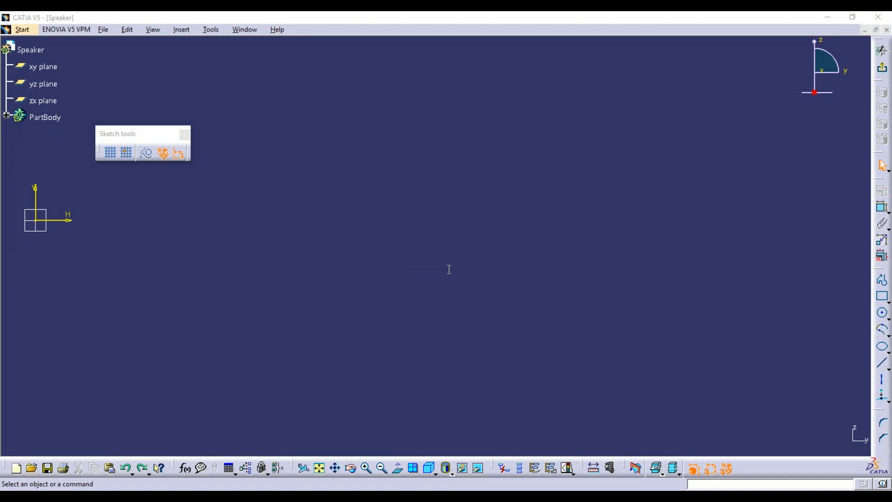
left_click_drag(880, 409, 776, 283)
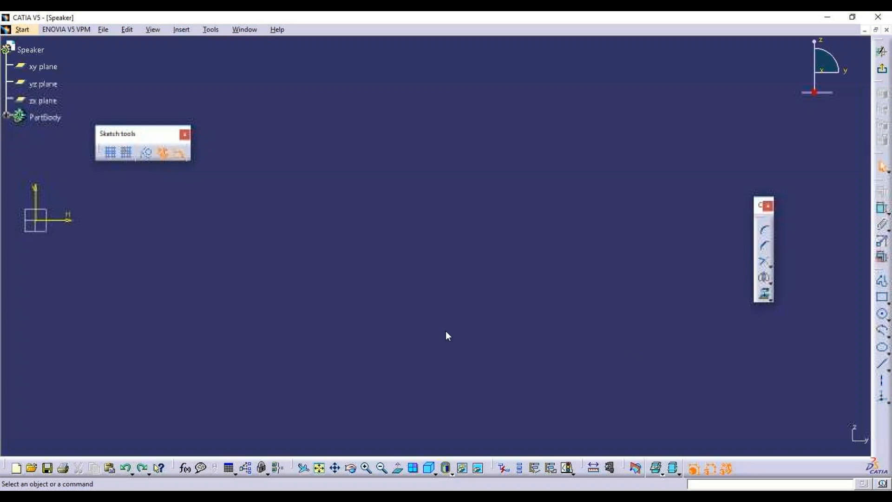
Tear the Trim flyout off the Operation toolbar as a floating Relimitations toolbar near the top.
key("alt+Tab")
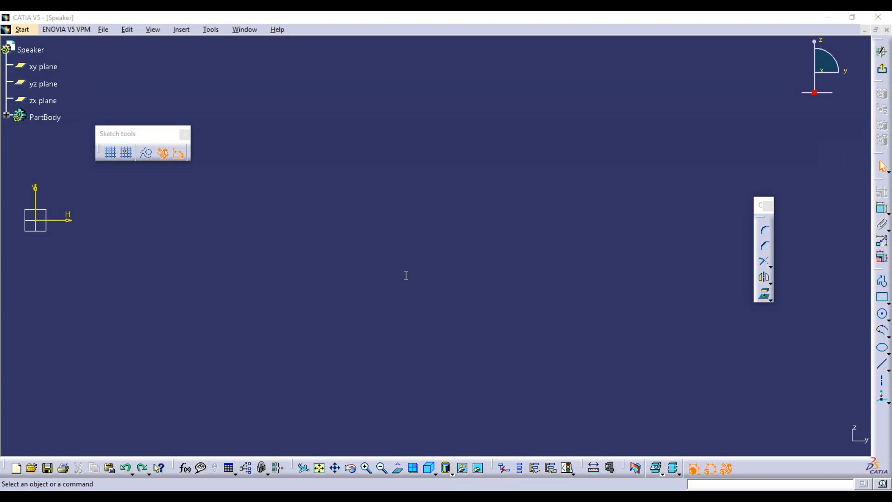
left_click(723, 353)
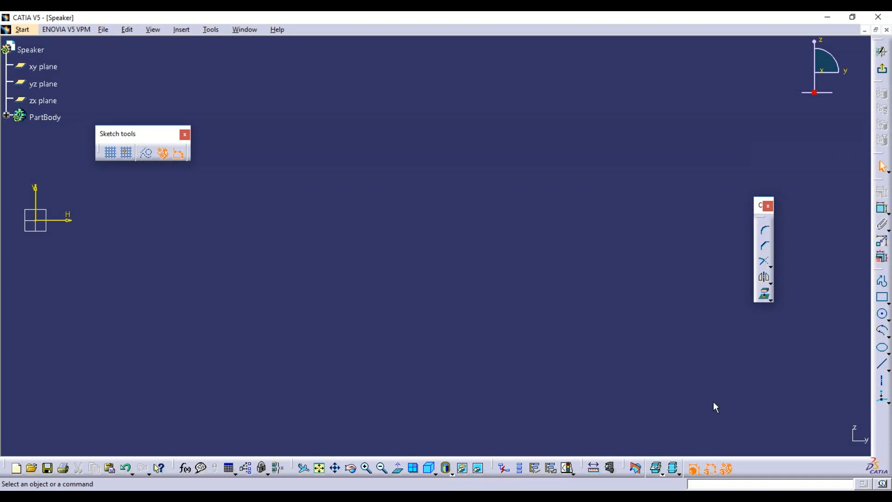
left_click(769, 266)
left_click_drag(776, 276, 348, 121)
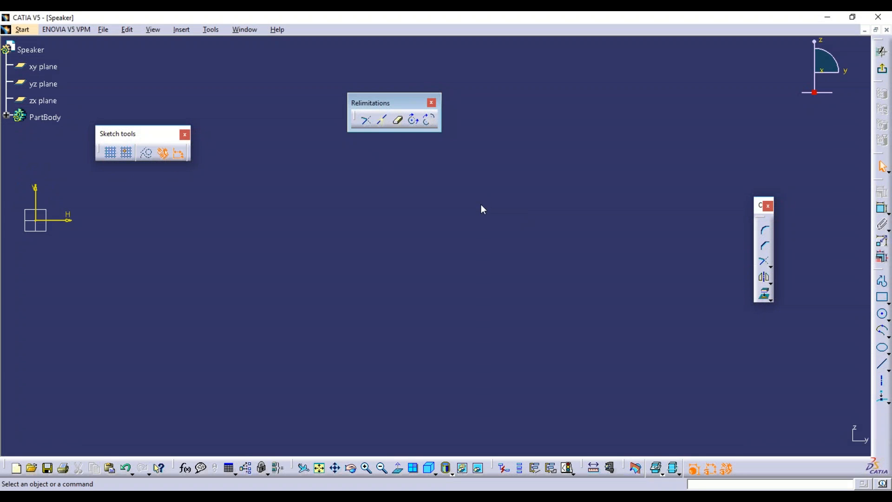
left_click(382, 103)
left_click_drag(382, 103, 251, 54)
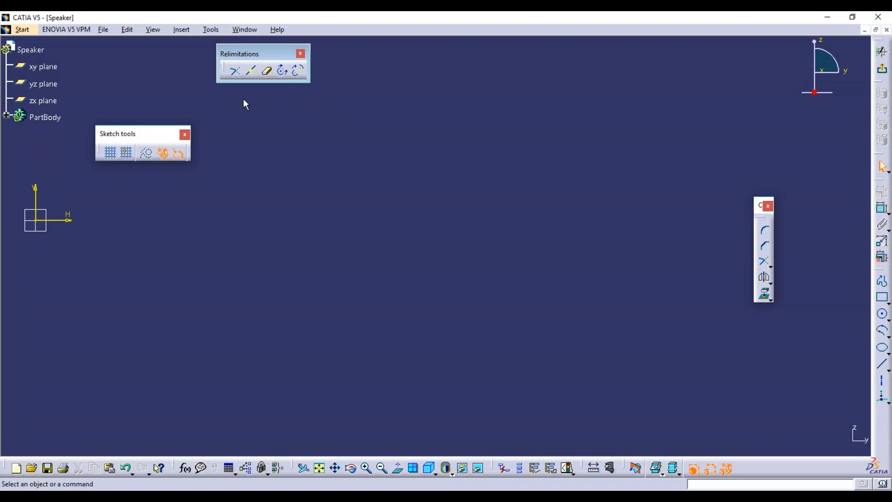
left_click(237, 72)
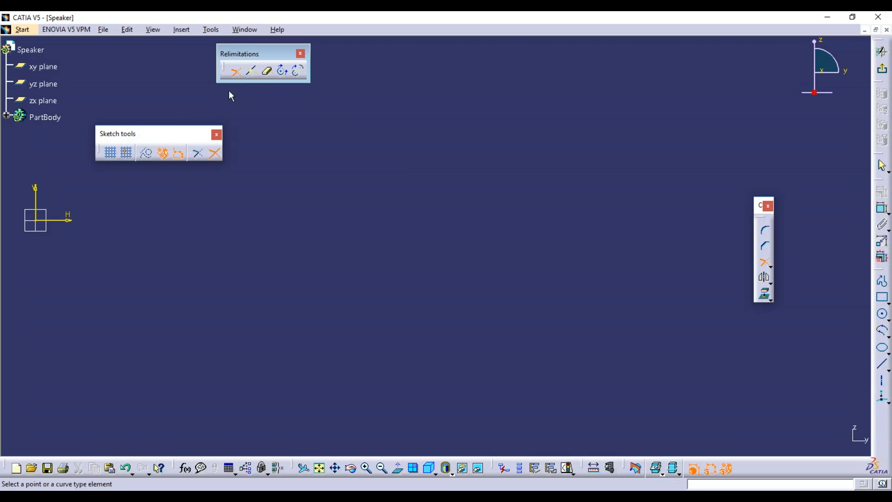
Draw a vertical line and a horizontal line crossing it.
left_click(237, 72)
left_click(882, 364)
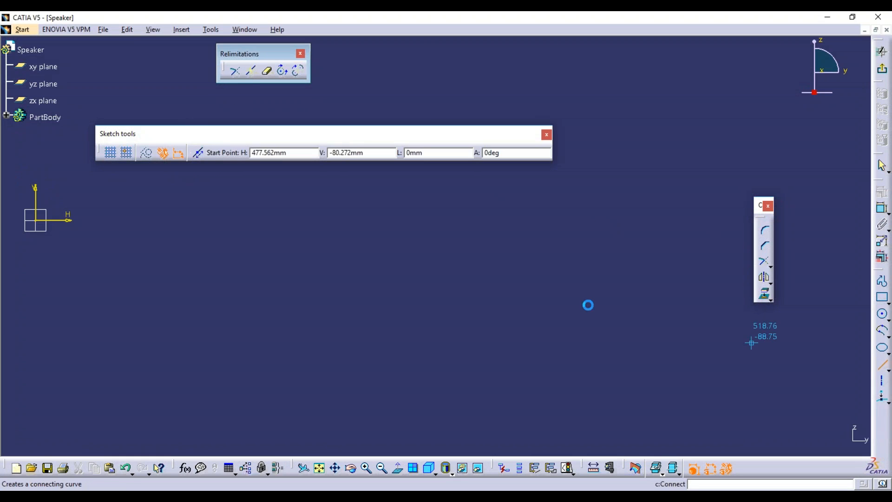
left_click(328, 221)
left_click(328, 344)
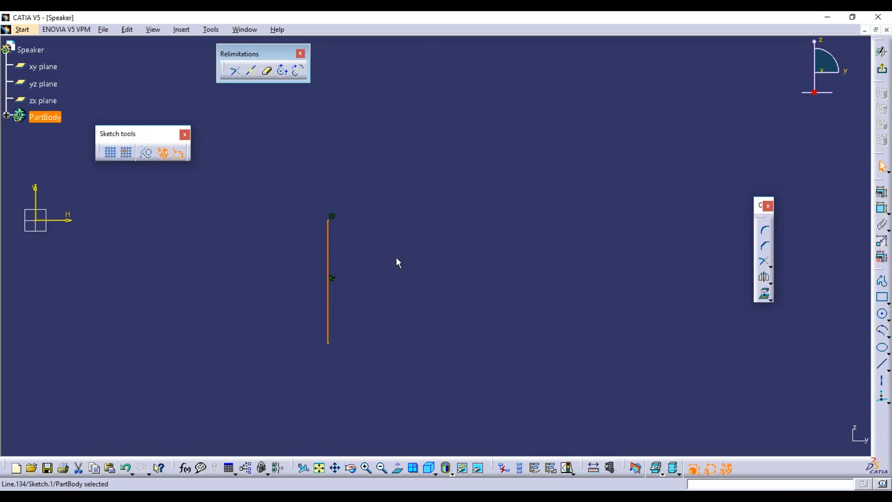
left_click(882, 367)
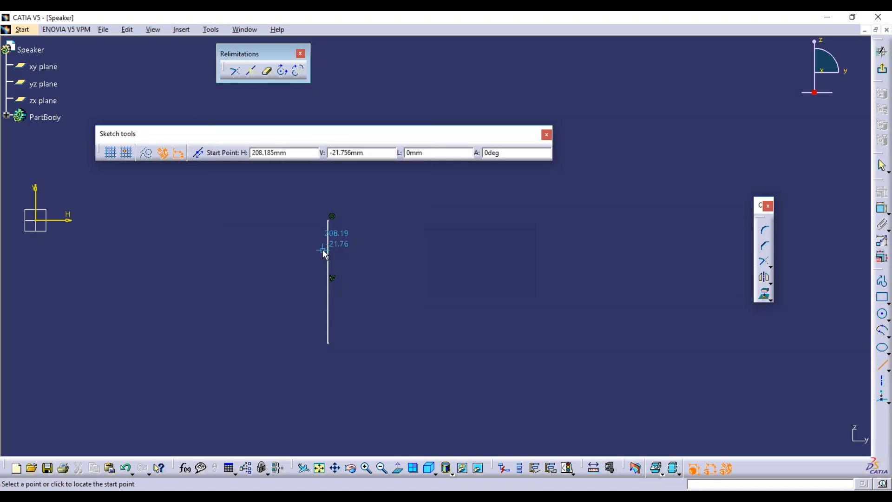
left_click(298, 238)
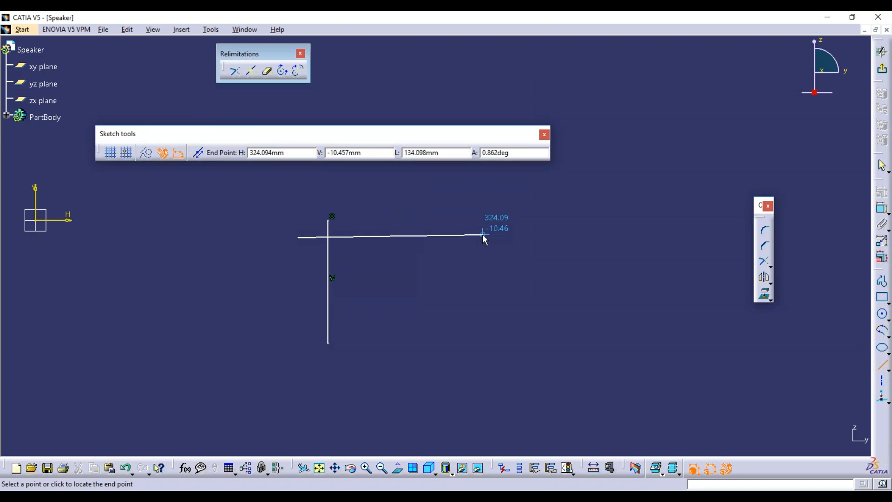
left_click(485, 238)
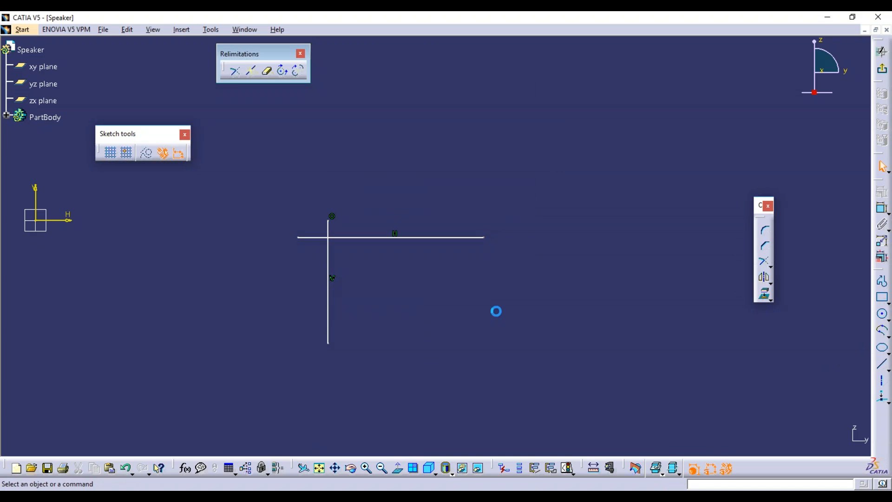
Trim the vertical line back at the horizontal, re-extend it, then trim the horizontal at the vertical.
left_click(236, 73)
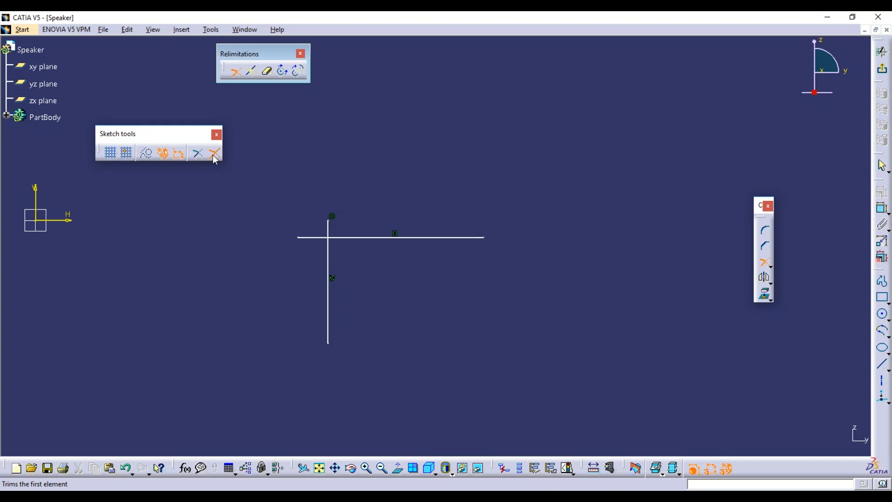
middle_click_drag(357, 263, 366, 244, "ctrl")
left_click(304, 248)
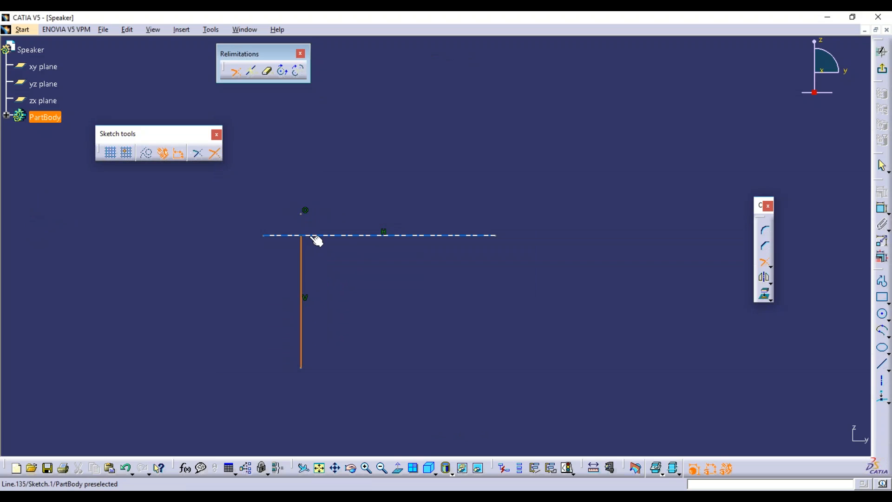
left_click(316, 236)
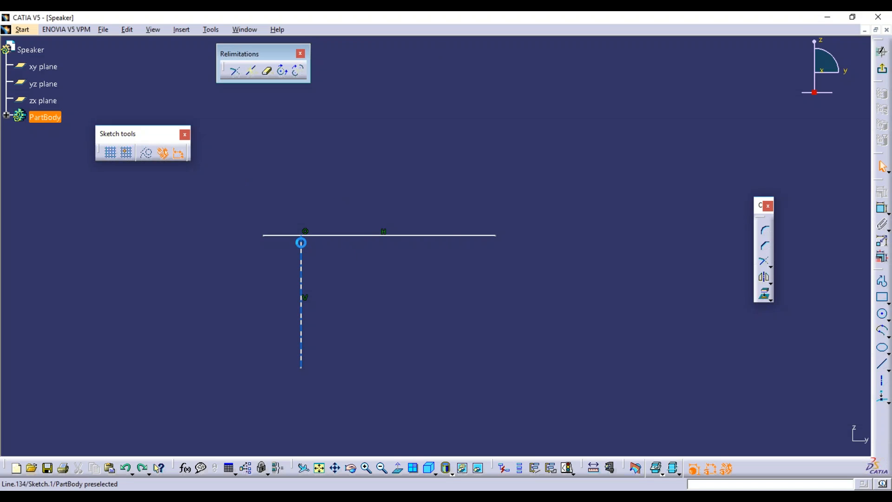
left_click_drag(301, 237, 303, 212)
left_click(236, 71)
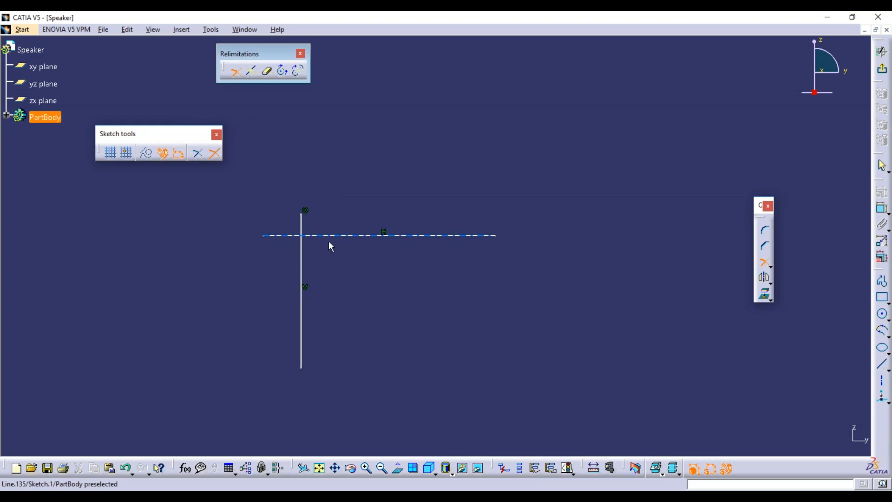
middle_click_drag(282, 267, 286, 229)
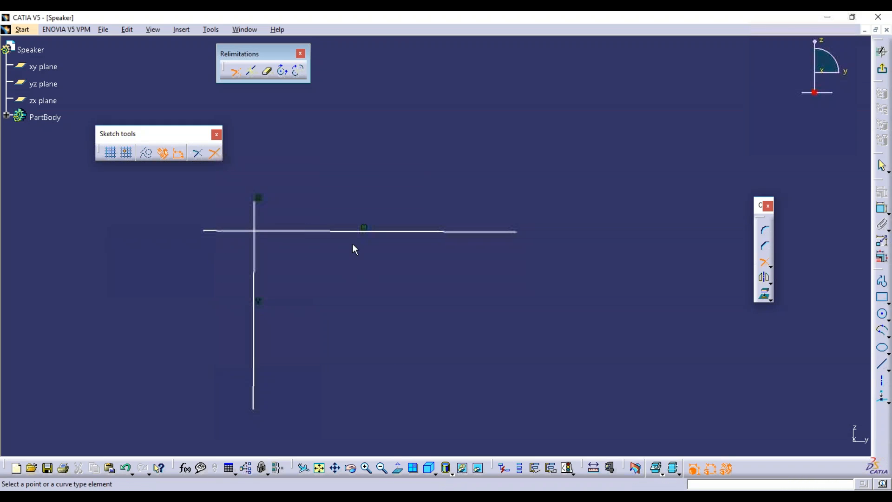
middle_click_drag(347, 267, 465, 256)
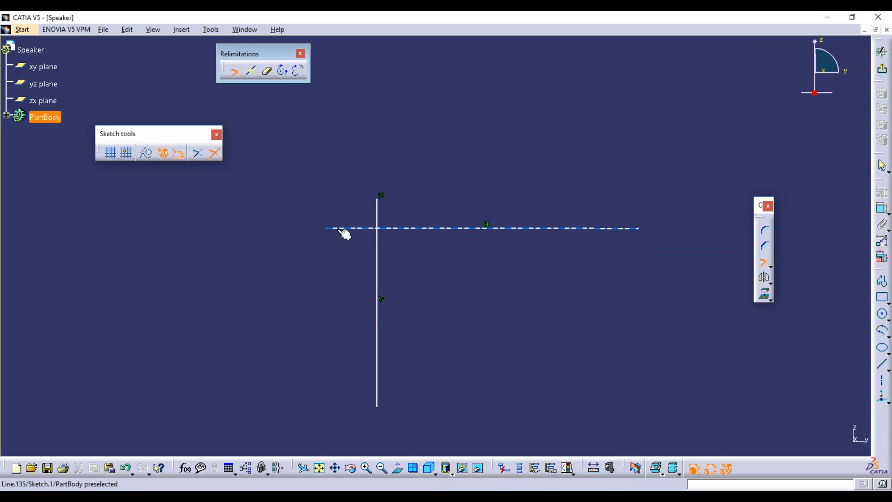
left_click(344, 228)
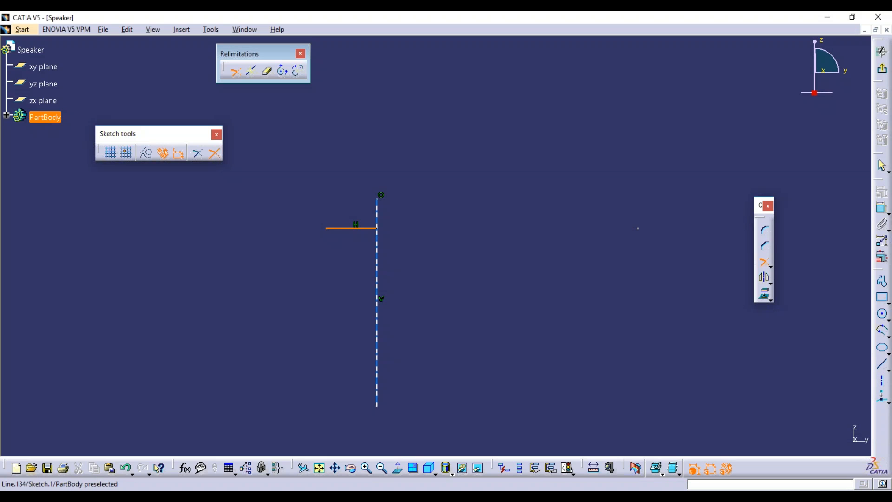
left_click(377, 246)
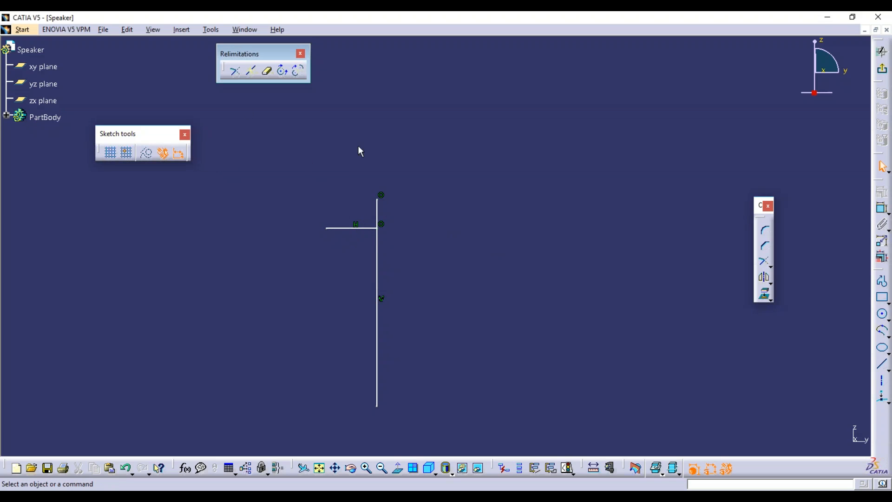
Delete all the test lines and close the Relimitations toolbar.
mouse_move(298, 169)
left_mouse_down()
mouse_move(442, 404)
mouse_move(442, 422)
left_mouse_up()
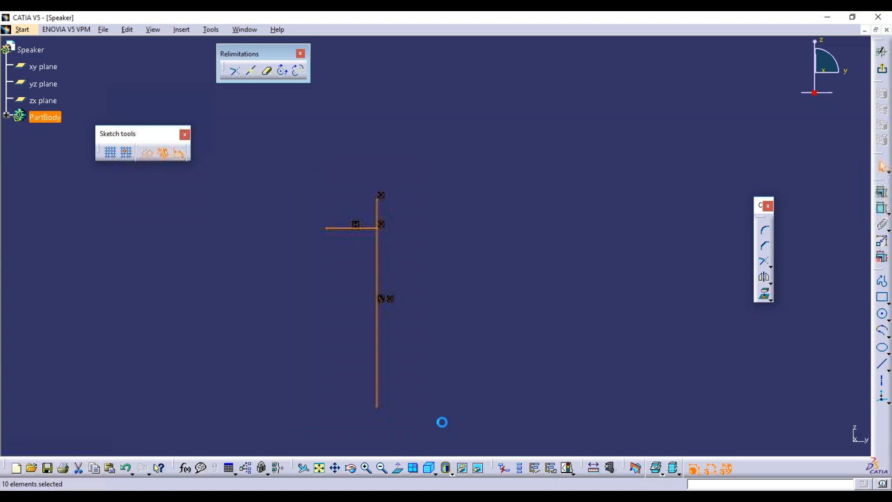
key("Delete")
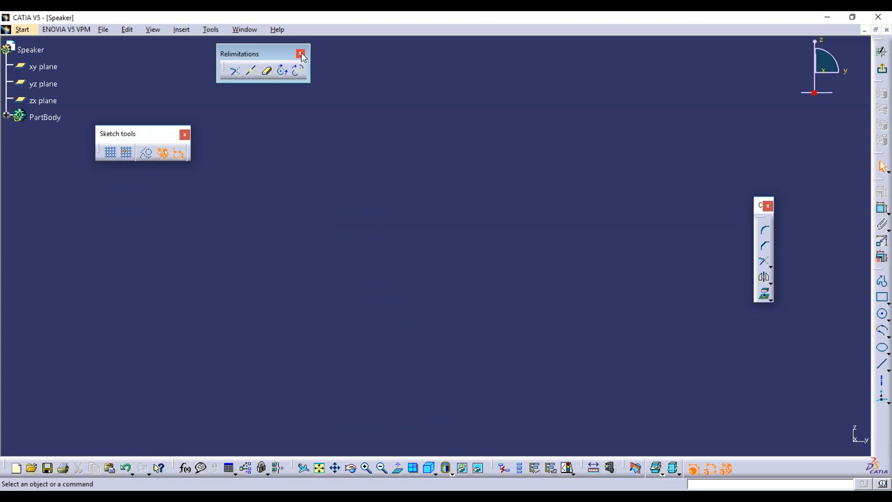
left_click(301, 54)
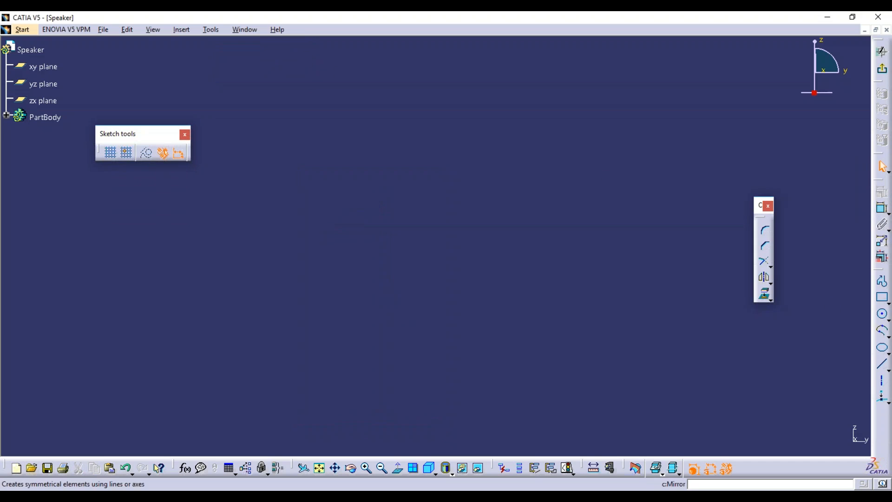
Close the floating Operation toolbar and restore all toolbar contents and positions under Customize > Toolbars.
left_click(768, 205)
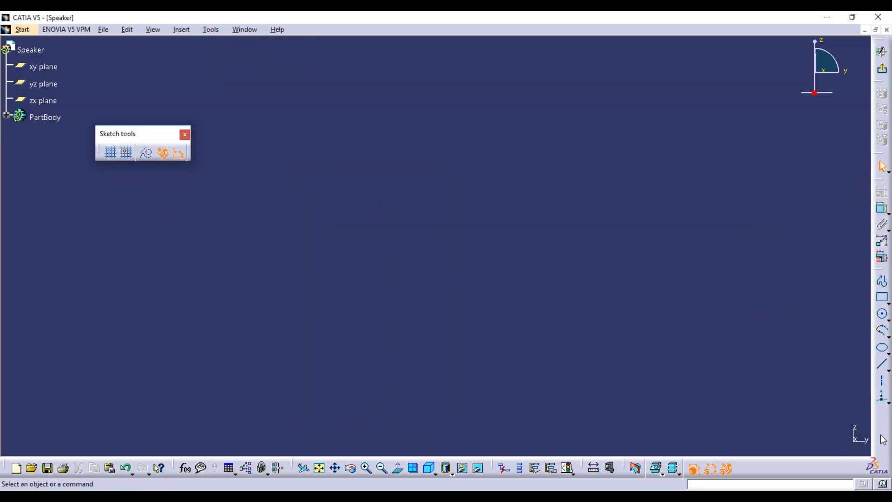
left_click(214, 31)
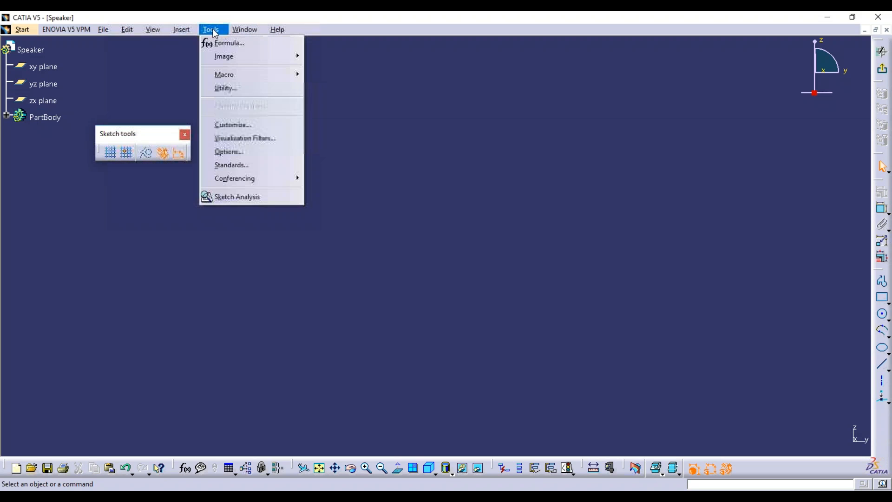
left_click(249, 129)
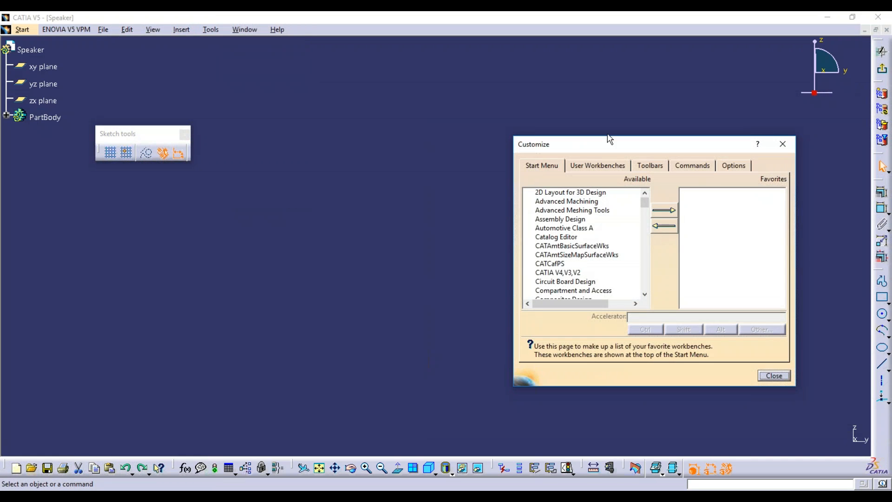
left_click(690, 168)
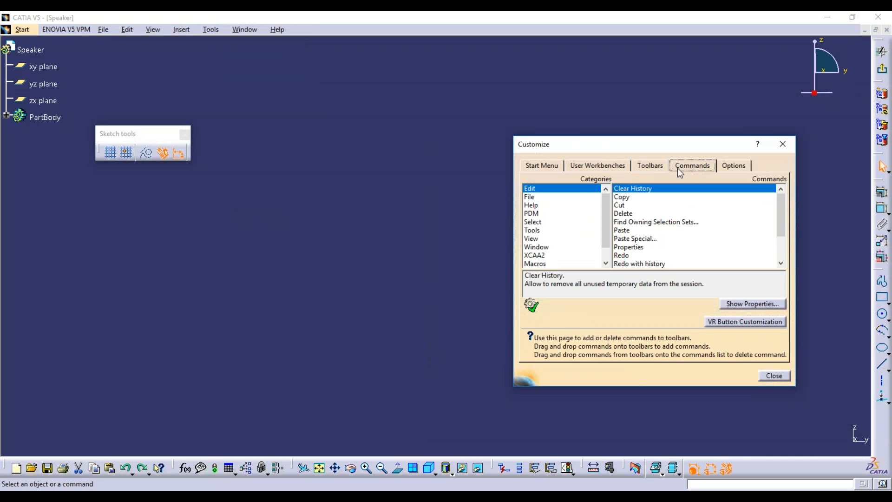
left_click(650, 166)
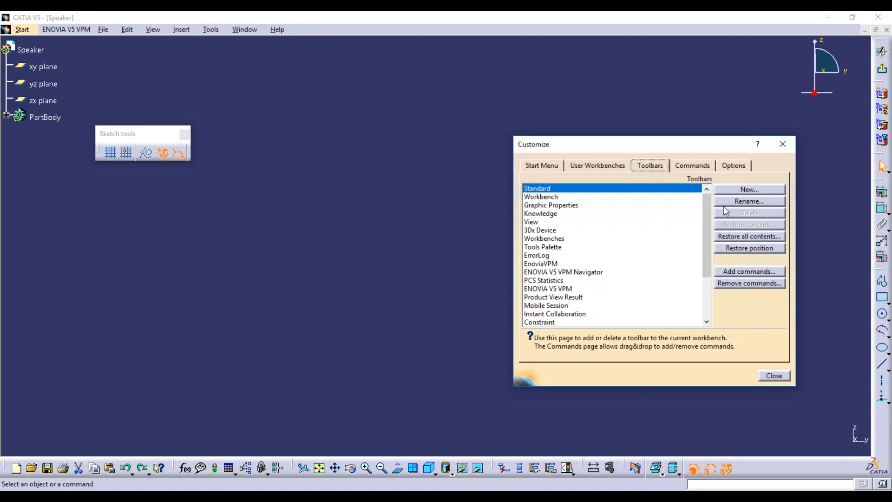
left_click(748, 237)
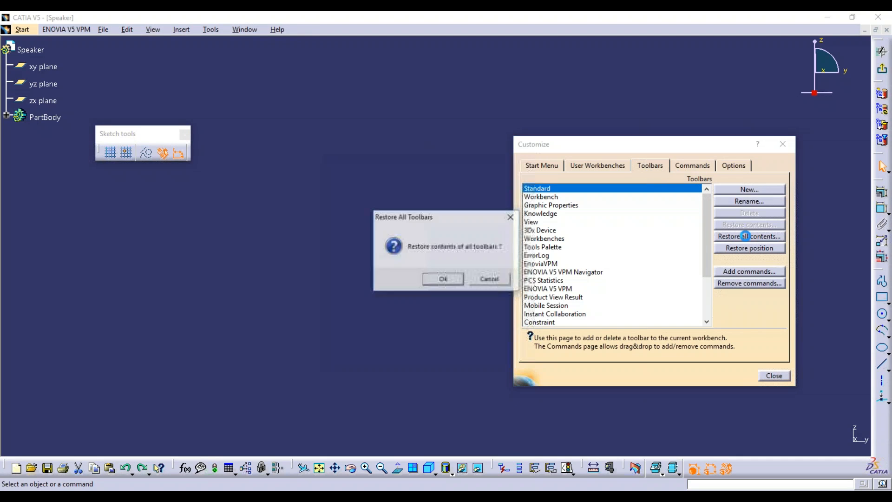
left_click(445, 278)
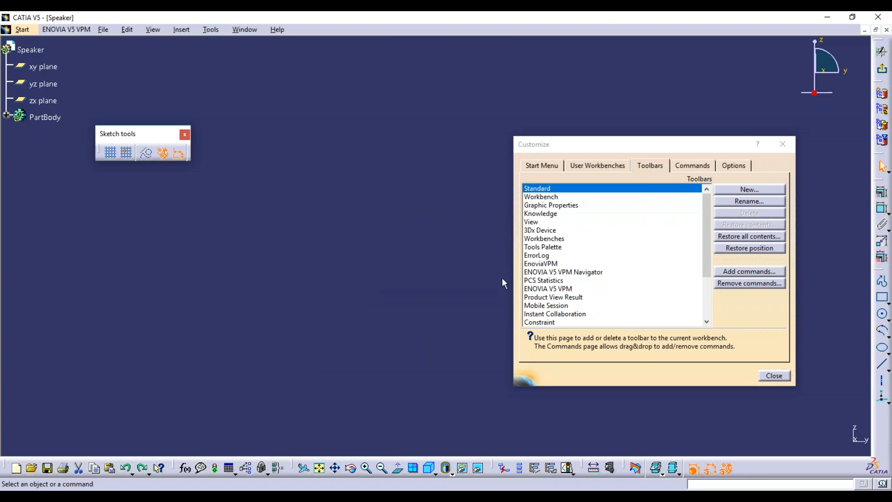
left_click(749, 250)
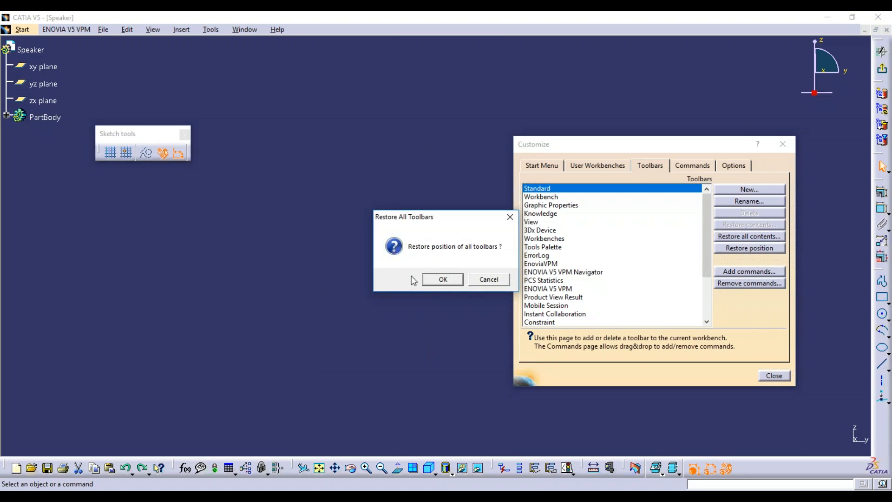
left_click(443, 279)
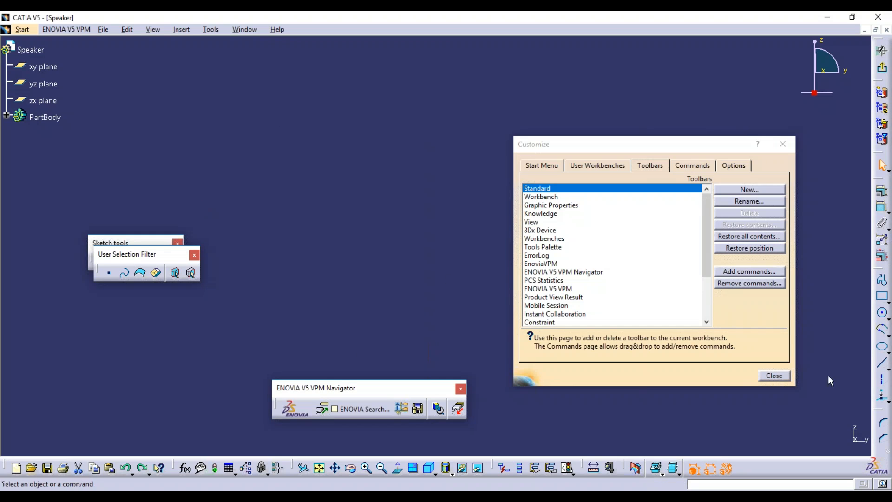
left_click(774, 375)
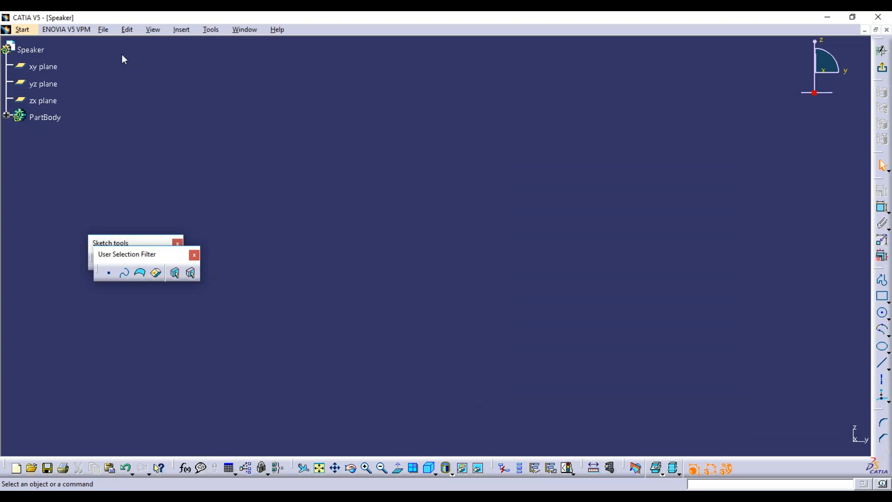
Rearrange the docked toolbars, float Operation, tear off the Relimitations flyout, and fit the sketch in view.
left_click_drag(136, 248, 122, 55)
left_click_drag(123, 243, 239, 61)
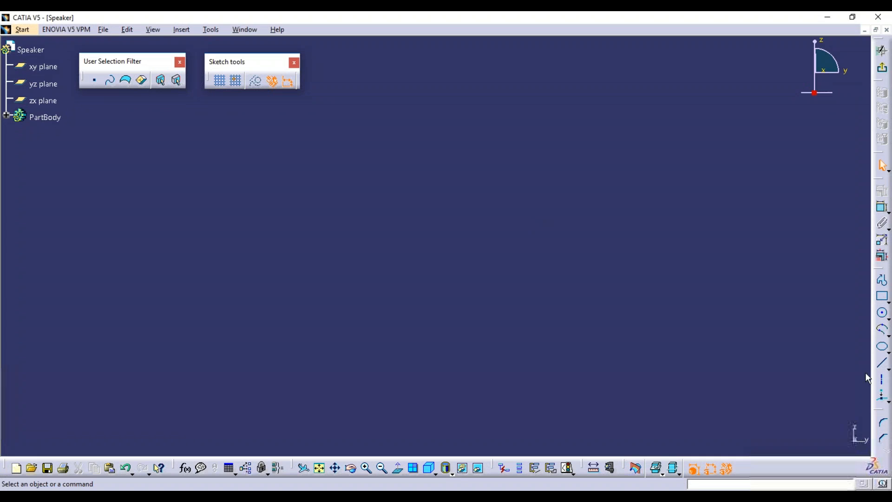
left_click_drag(877, 409, 810, 278)
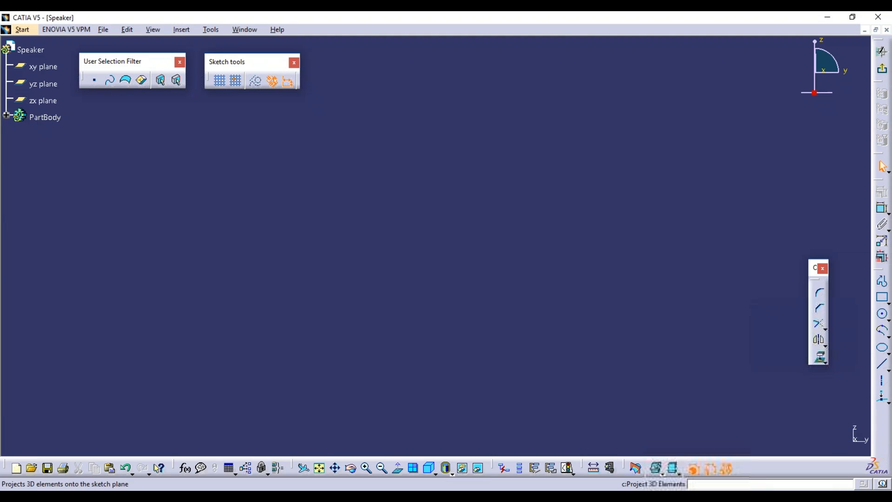
left_click(825, 331)
left_click(816, 339)
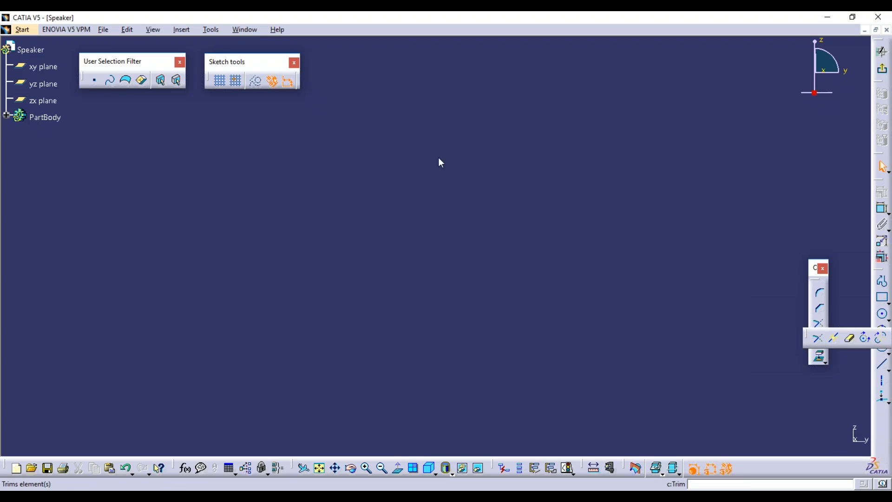
left_click_drag(356, 94, 358, 96)
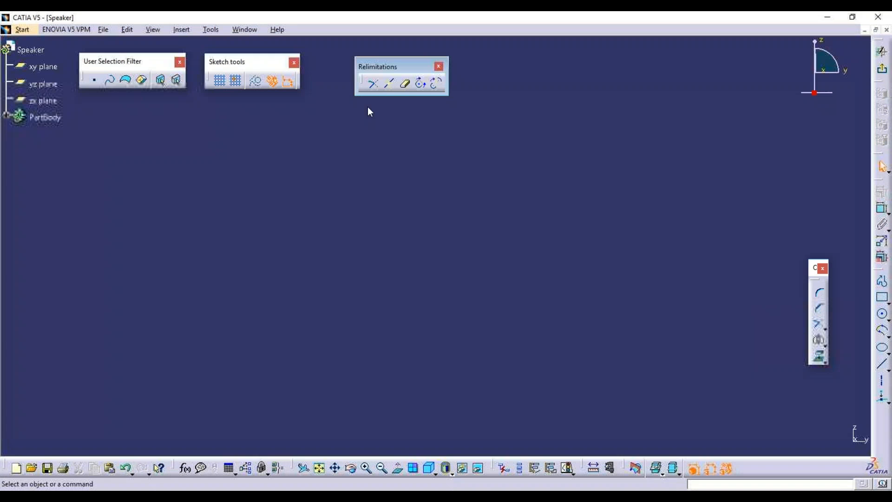
left_click(320, 468)
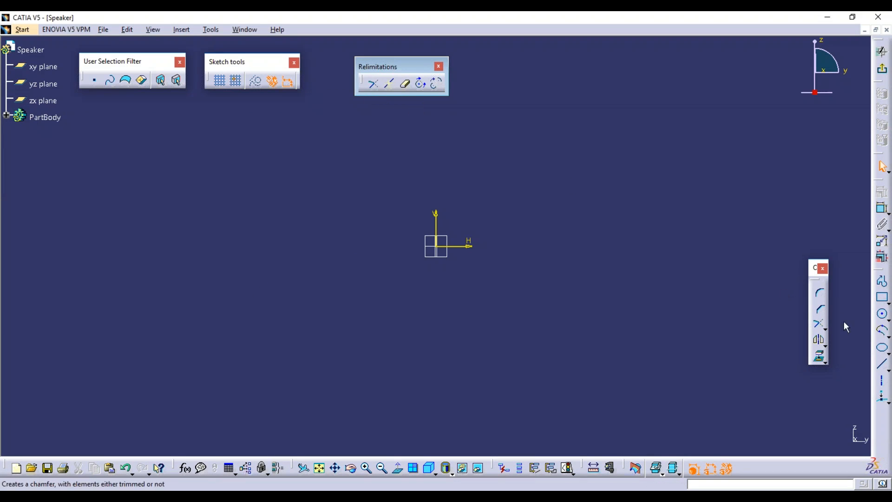
left_click(882, 364)
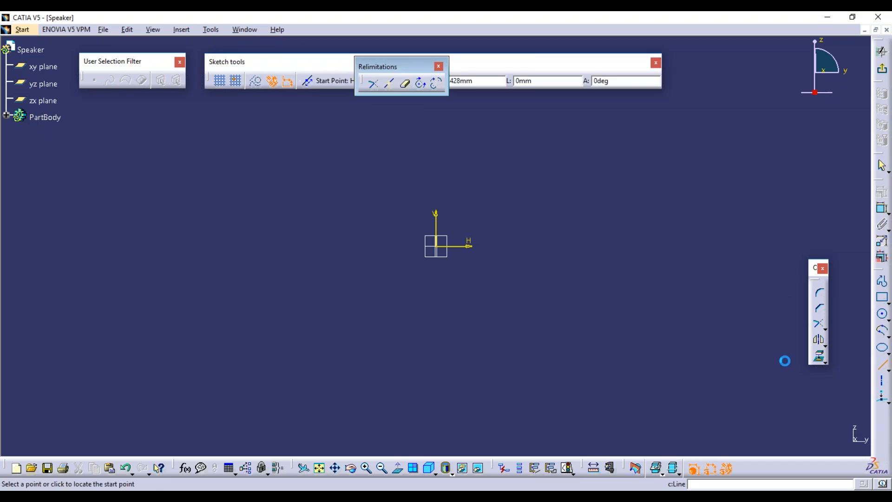
left_click(284, 246)
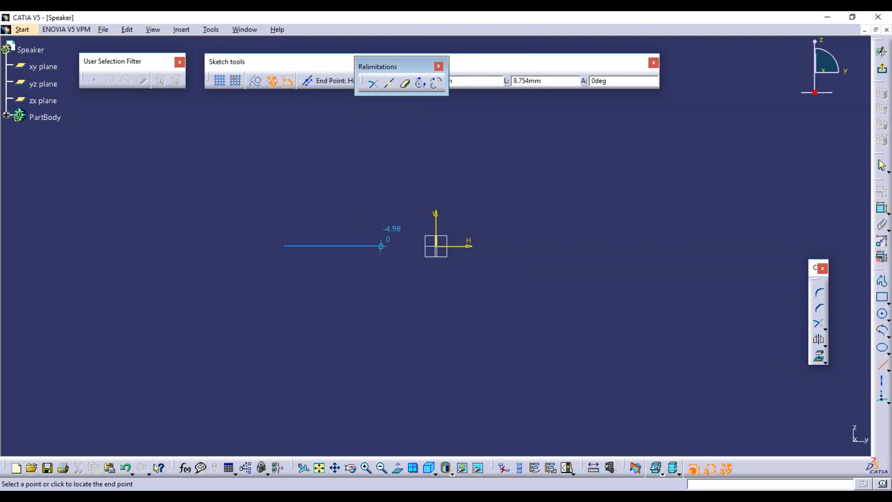
left_click(595, 246)
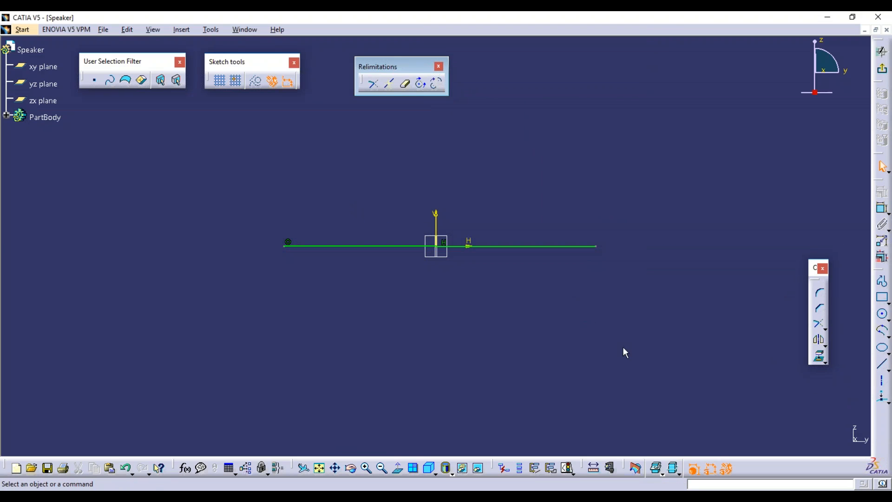
left_click(882, 364)
left_click(543, 108)
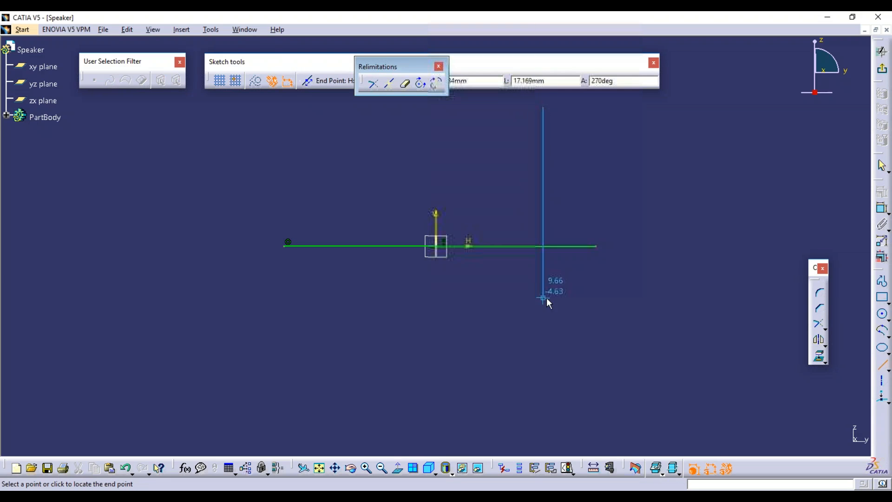
left_click(543, 247)
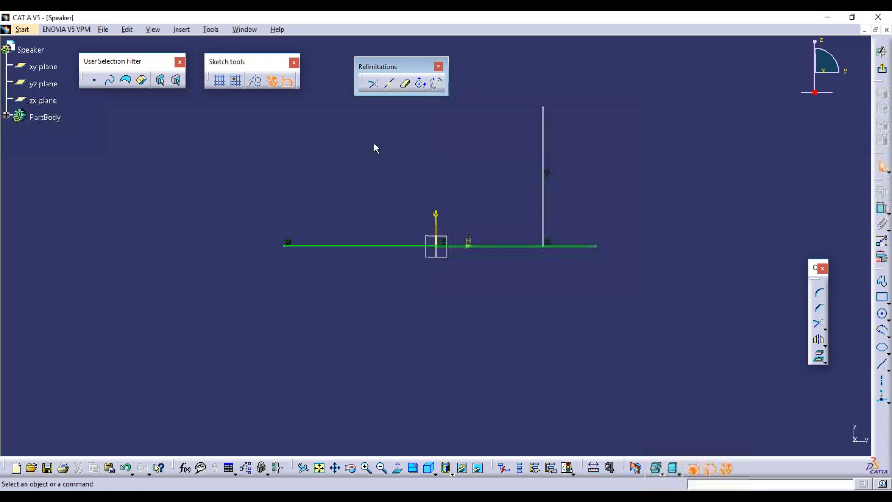
left_click(391, 86)
left_click(364, 247)
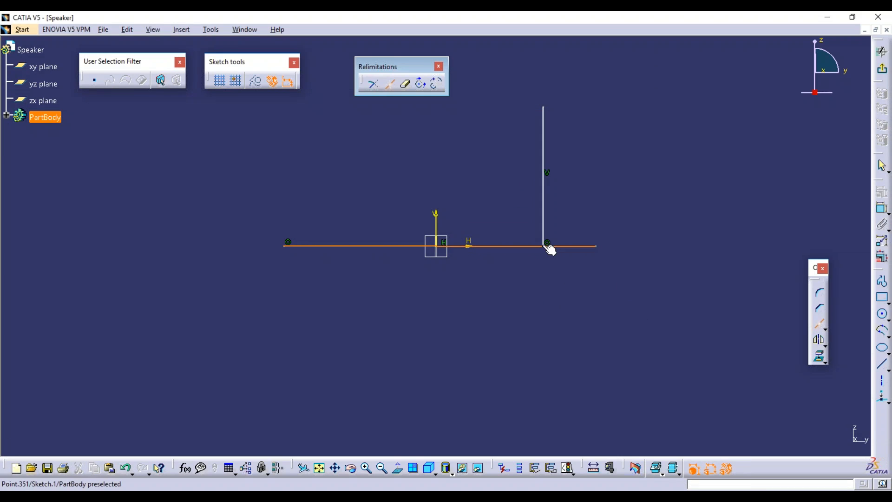
left_click(546, 246)
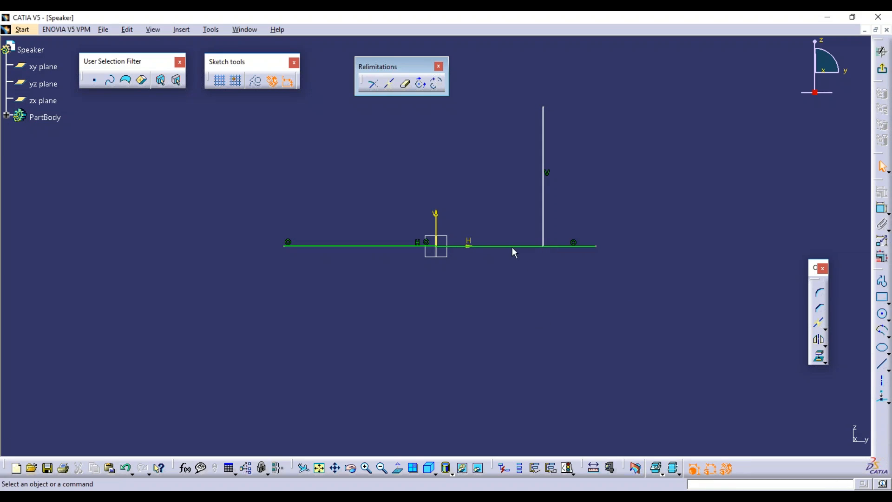
left_click(574, 247)
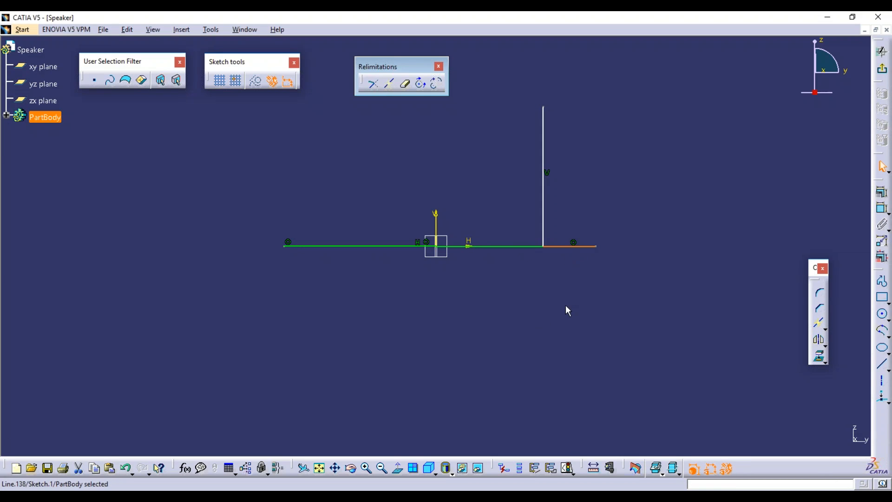
left_click(511, 247)
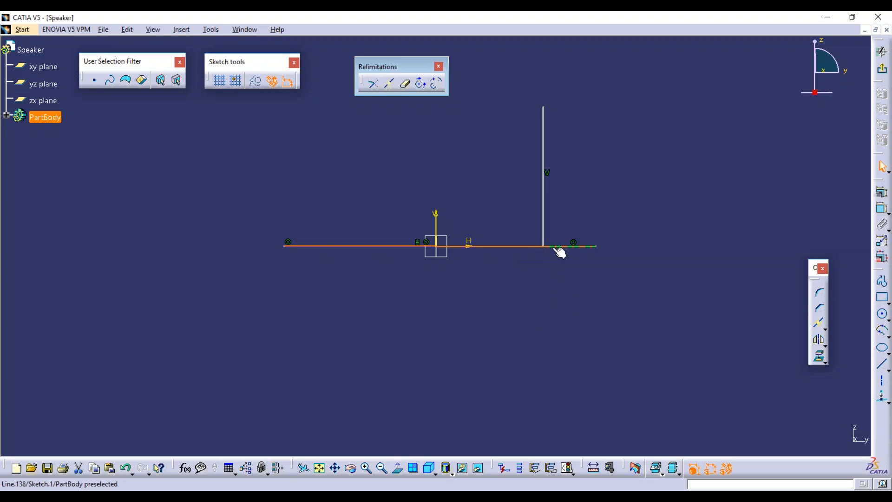
left_click(548, 272)
key("ctrl+z")
key("ctrl+z")
key("ctrl+z")
key("ctrl+z")
key("ctrl+z")
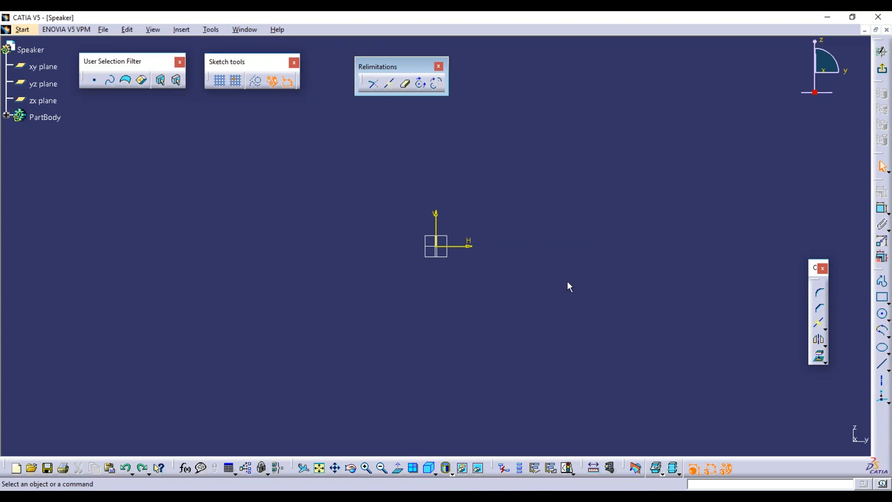
Draw a horizontal line above the origin and a vertical line ending on it.
left_click(882, 364)
left_click(221, 184)
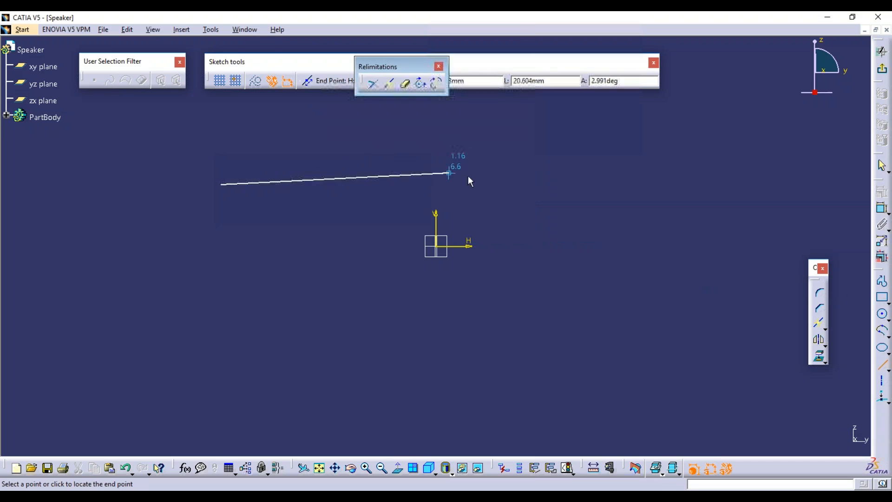
left_click(491, 185)
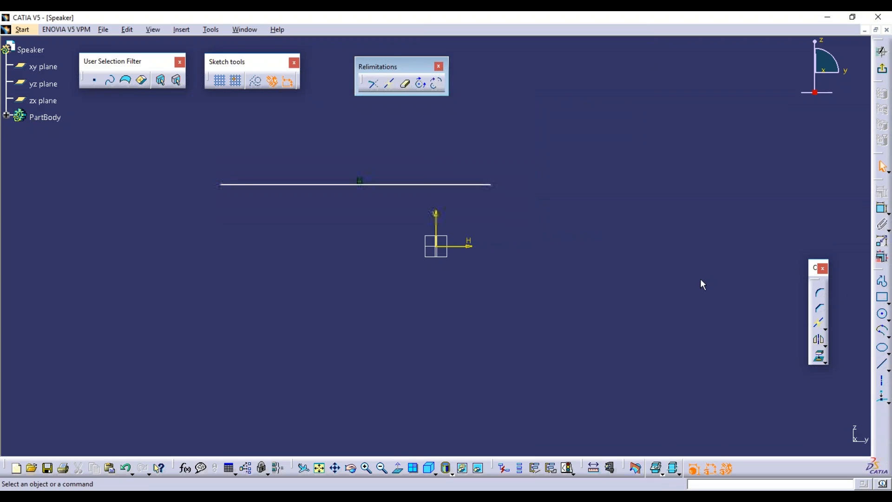
left_click(884, 367)
left_click(369, 120)
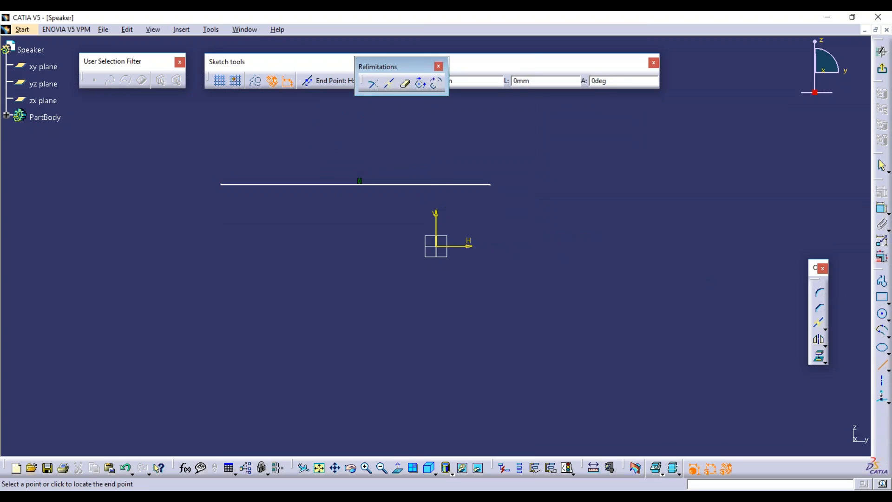
left_click(369, 185)
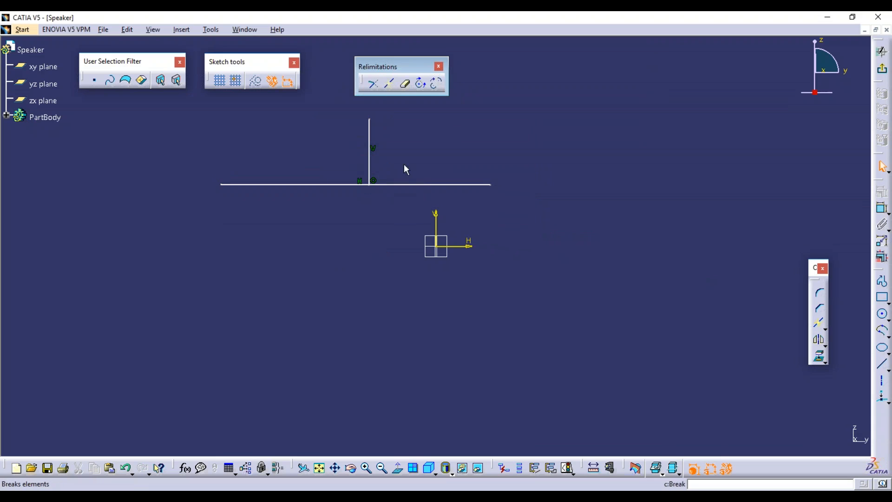
Break the horizontal line where the vertical line meets it, and stretch the right piece further right.
left_click(408, 184)
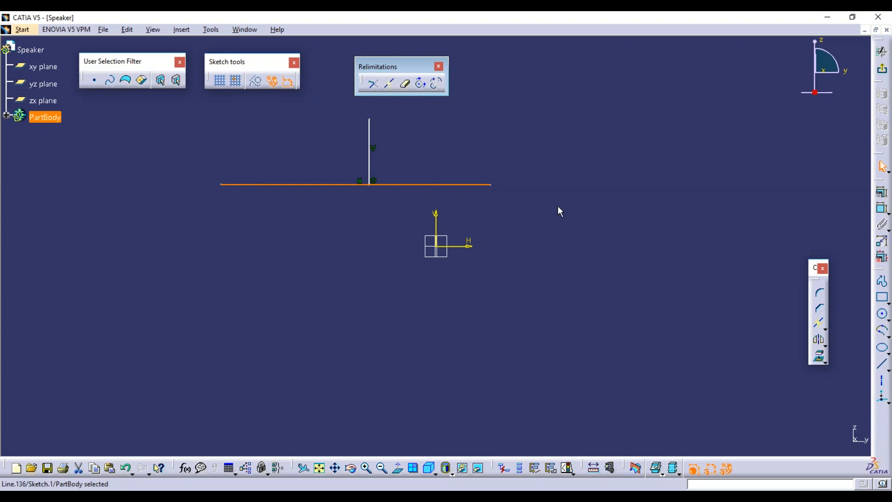
left_click(581, 206)
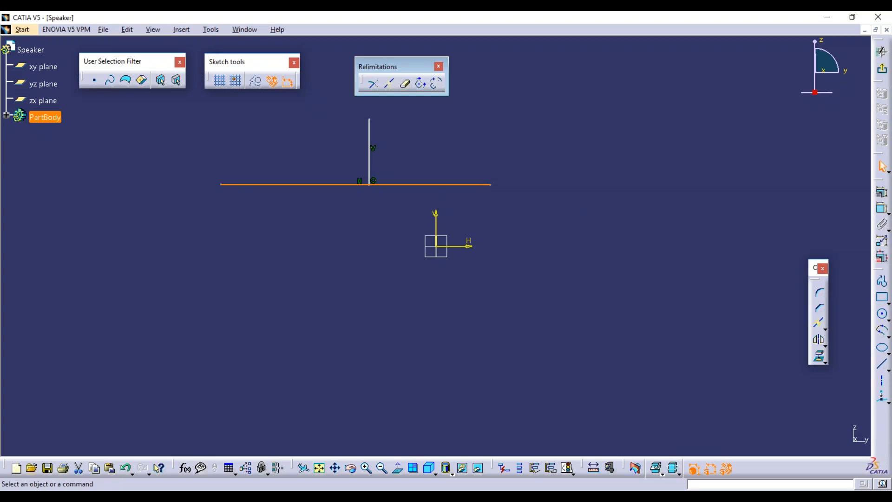
left_click(388, 84)
left_click(334, 184)
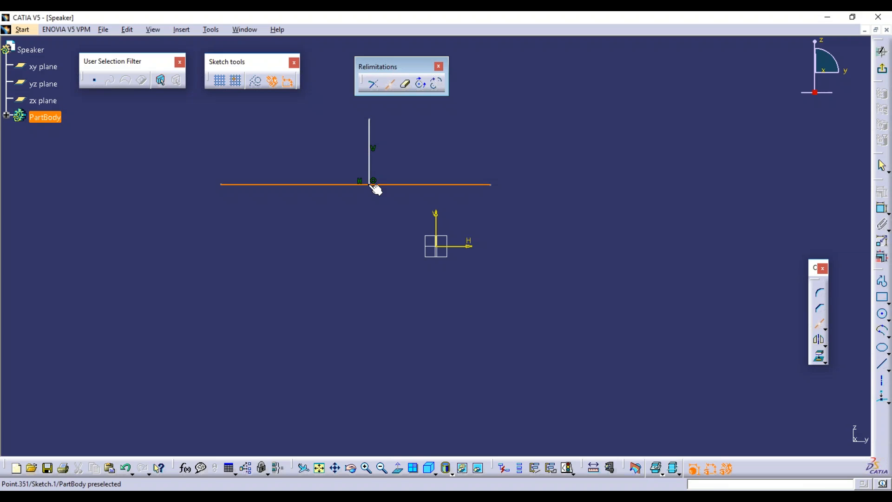
left_click(374, 184)
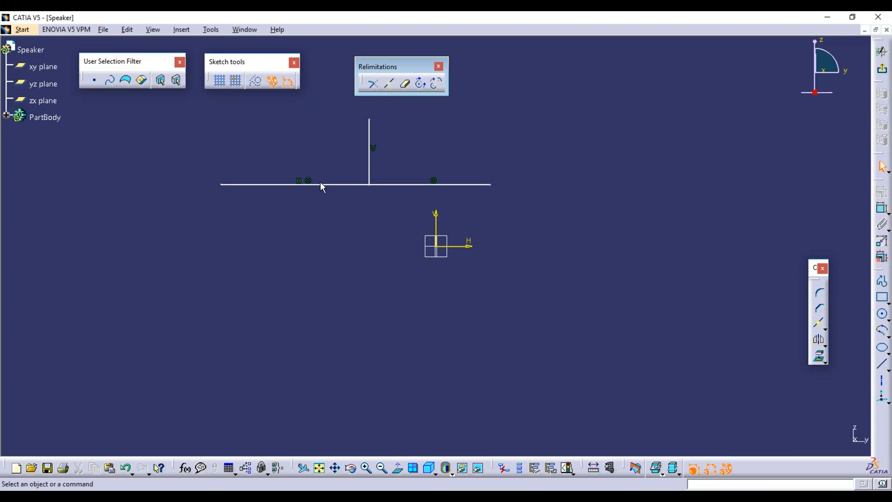
left_click(334, 185)
left_click(408, 185)
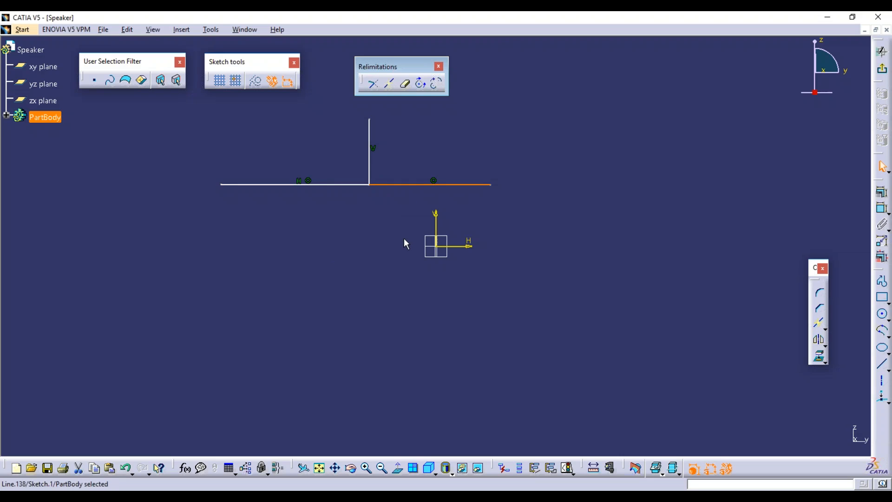
mouse_move(418, 186)
left_mouse_down()
mouse_move(484, 189)
mouse_move(342, 175)
mouse_move(486, 177)
left_mouse_up()
Box-select every line in the sketch and delete them.
left_click(479, 204)
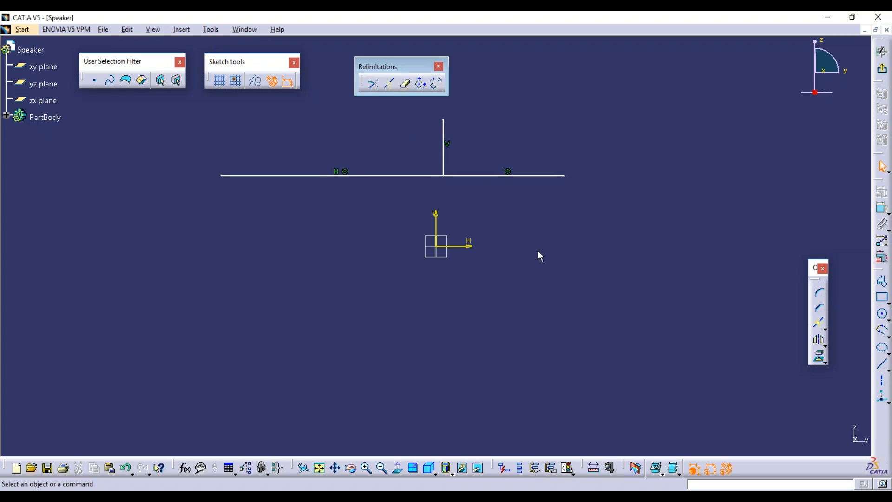
left_click_drag(185, 107, 682, 183)
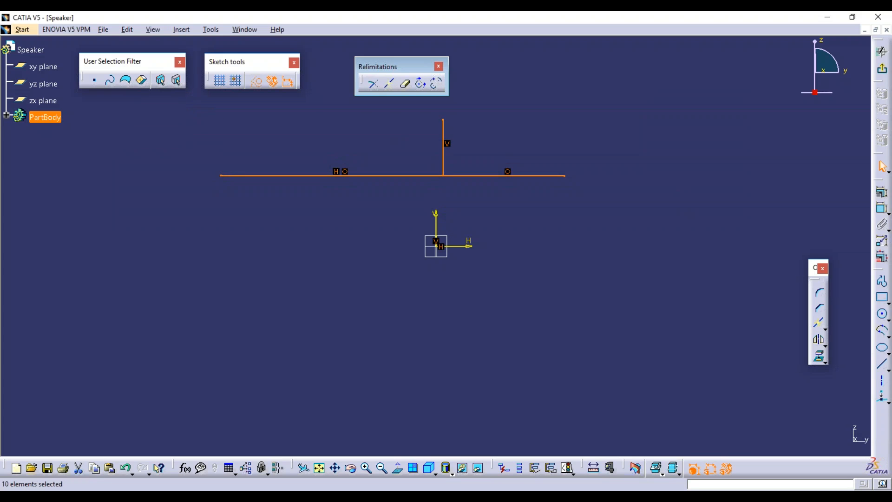
key("Delete")
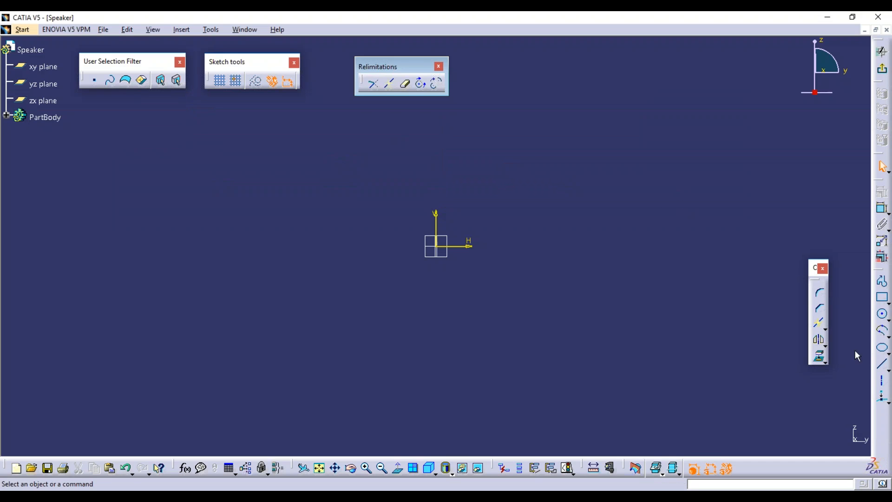
left_click(883, 367)
left_click(239, 189)
left_click(240, 355)
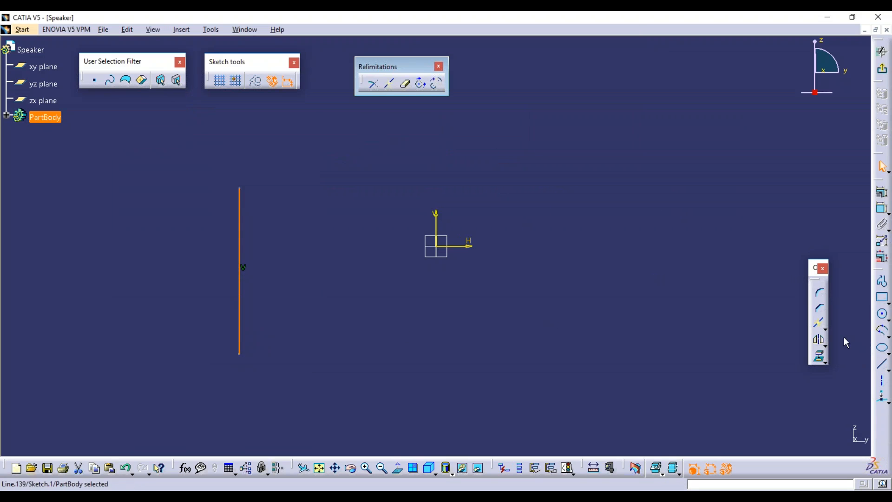
left_click(882, 364)
left_click(201, 227)
left_click(391, 226)
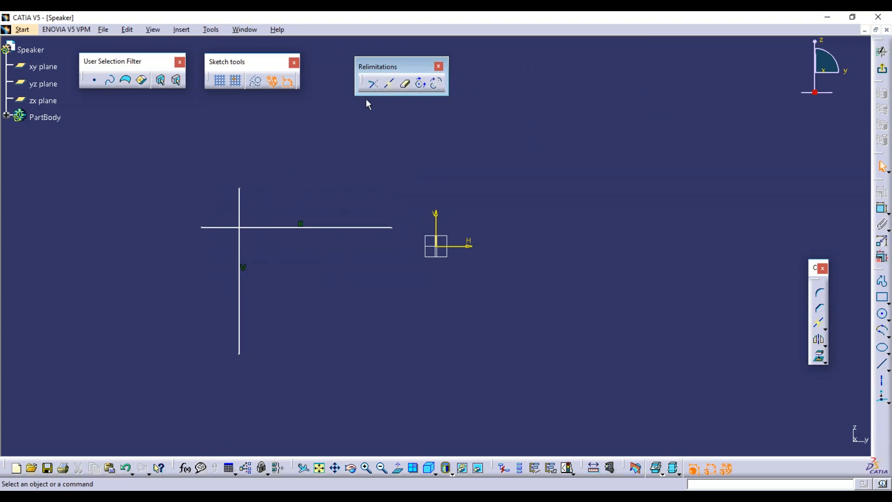
left_click(408, 84)
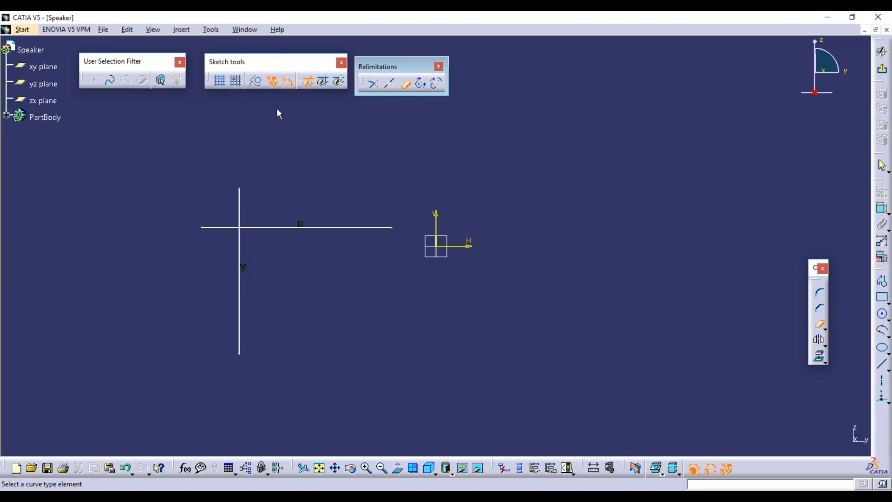
left_click(218, 227)
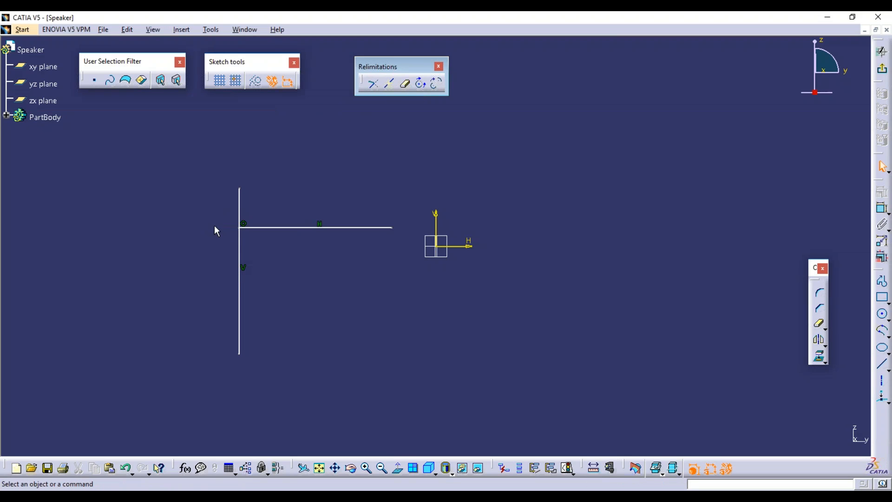
left_click(406, 86)
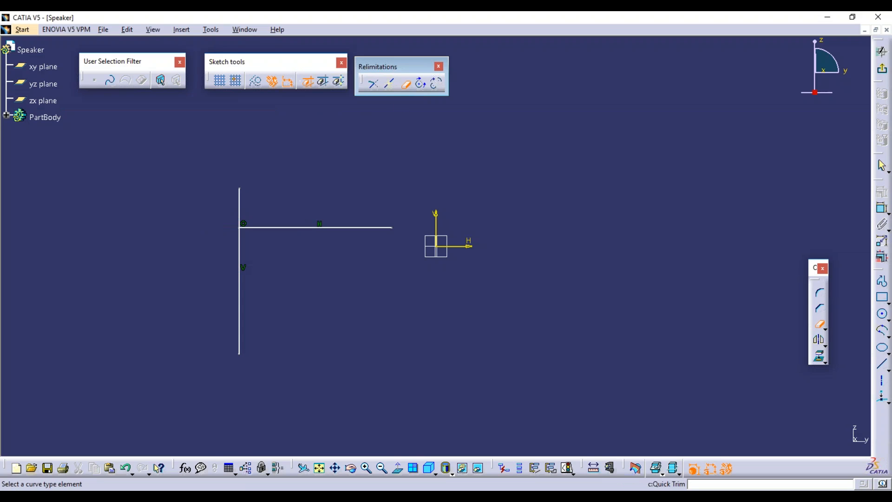
left_click(240, 199)
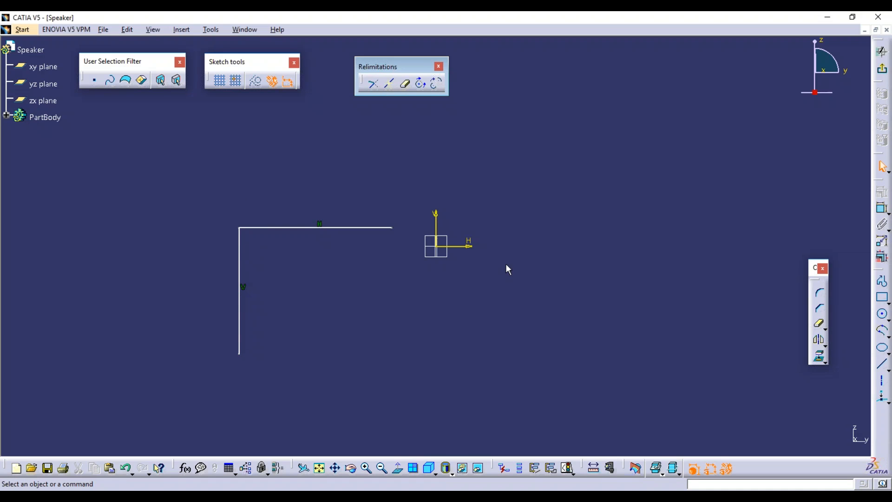
left_click_drag(179, 200, 367, 309)
key("ctrl+z")
key("ctrl+z")
key("ctrl+z")
key("ctrl+z")
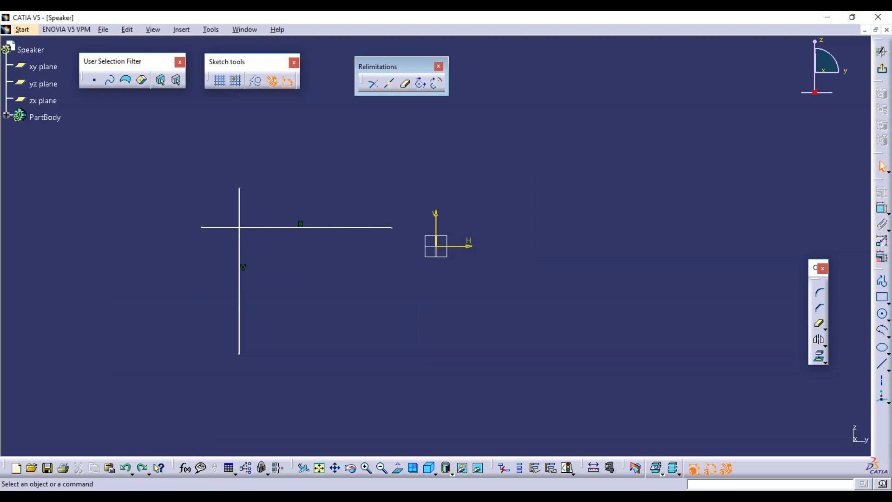
left_click(406, 84)
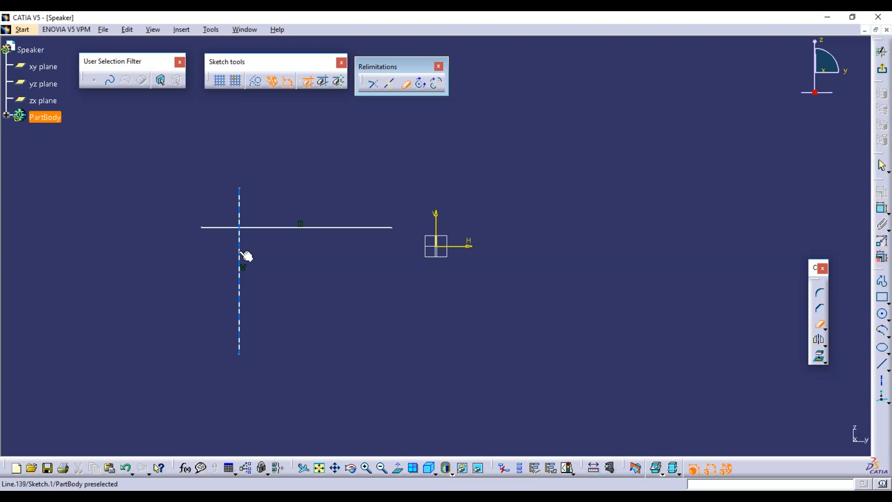
left_click(243, 255)
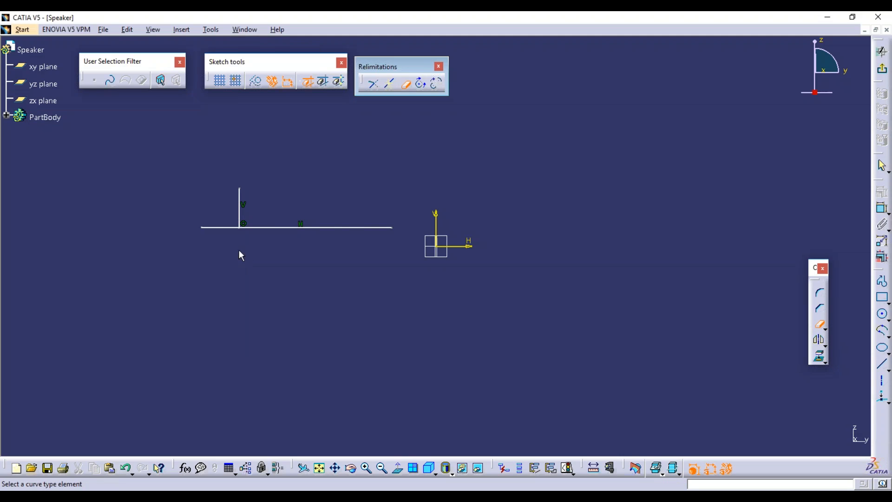
left_click(320, 227)
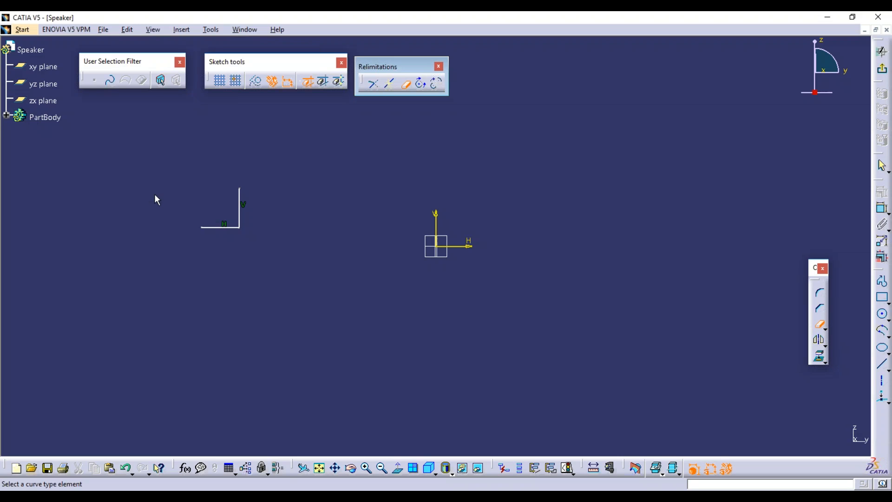
left_click(242, 191)
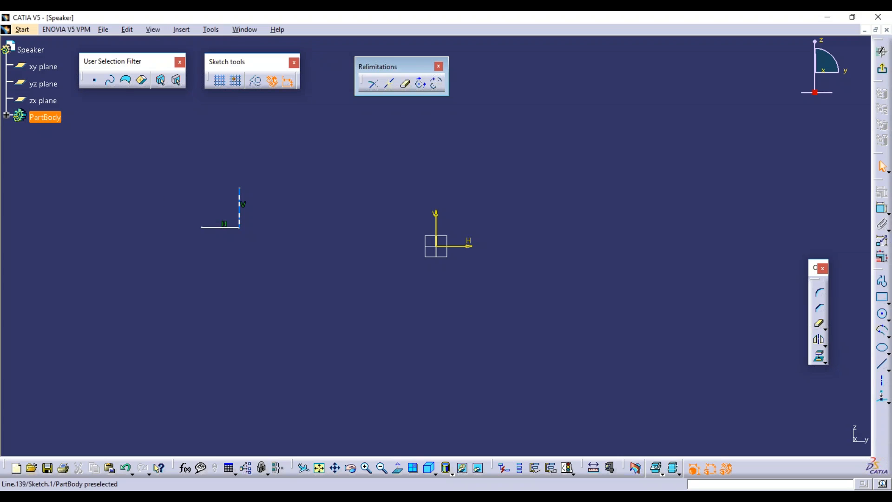
left_click(223, 227, "ctrl")
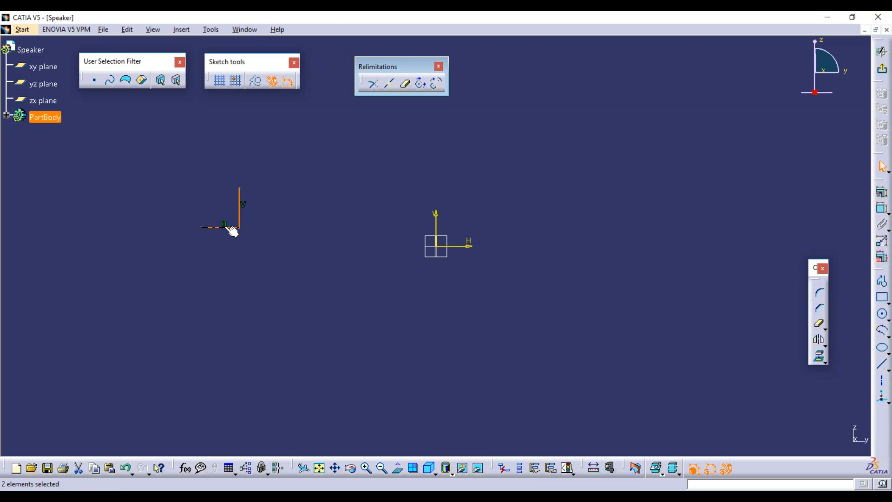
key("Delete")
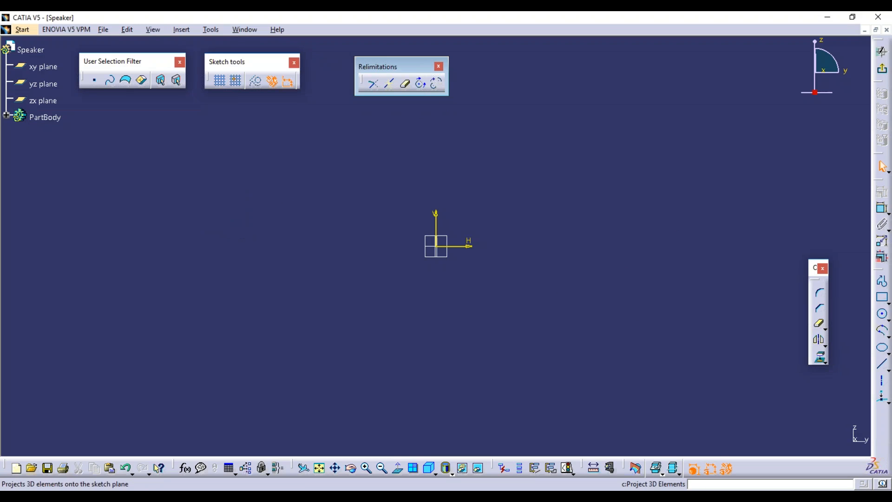
Tear off the Circle toolbar and draw a lower arc from its centre point.
left_click(888, 320)
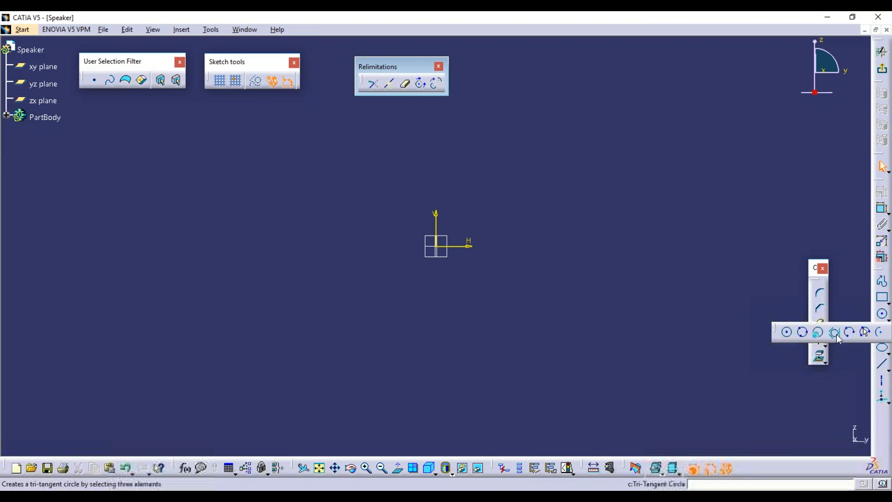
left_click_drag(632, 188, 547, 139)
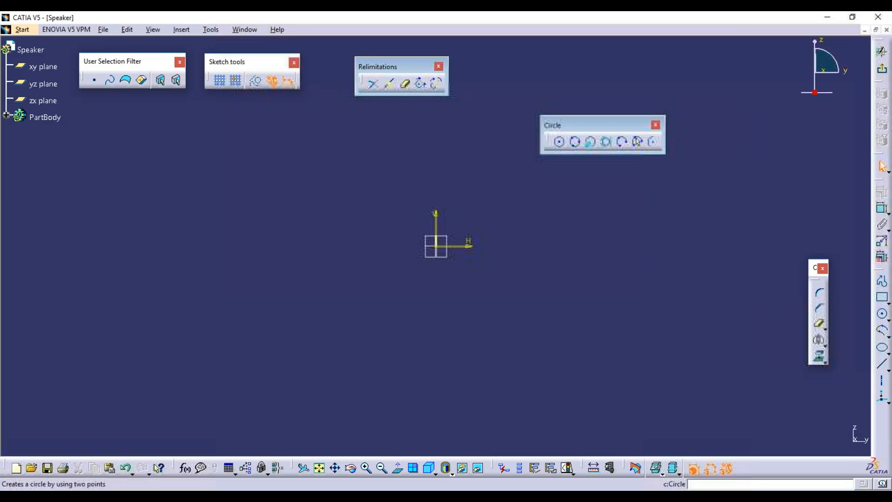
left_click(650, 144)
left_click(248, 305)
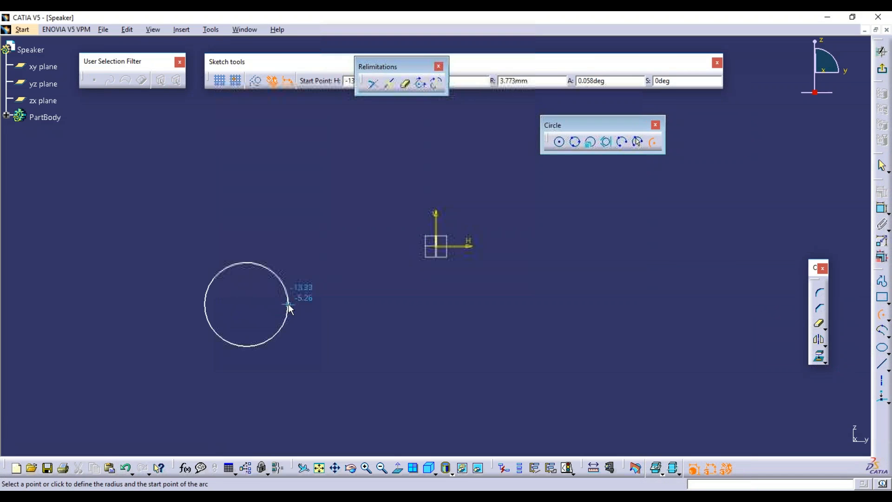
left_click(289, 303)
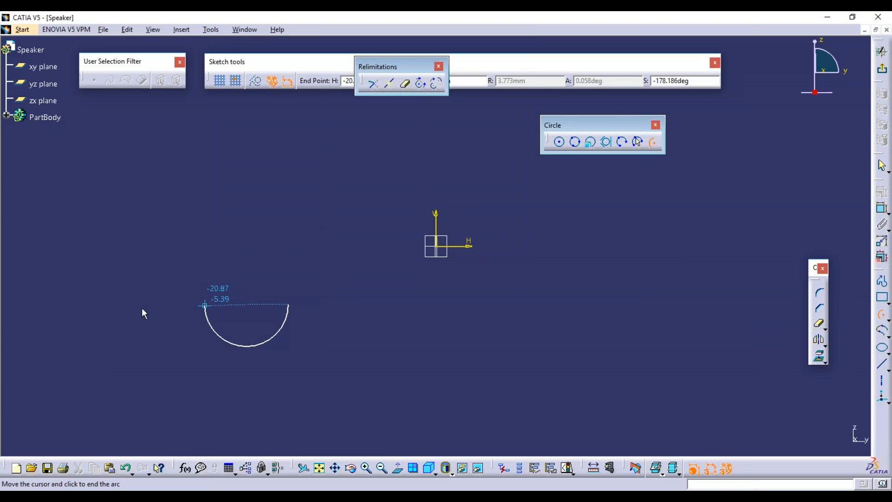
left_click(170, 331)
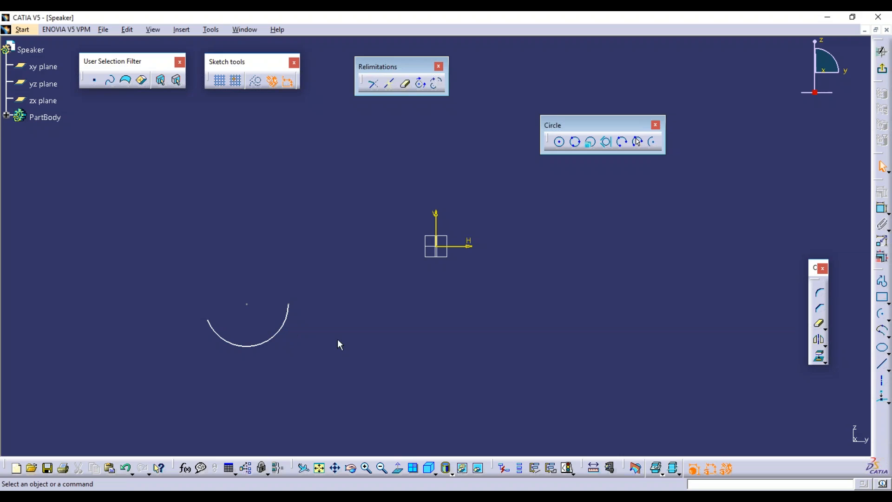
Close the arc into a full circle, enlarge it to about triple radius, then undo the resize.
left_click(421, 86)
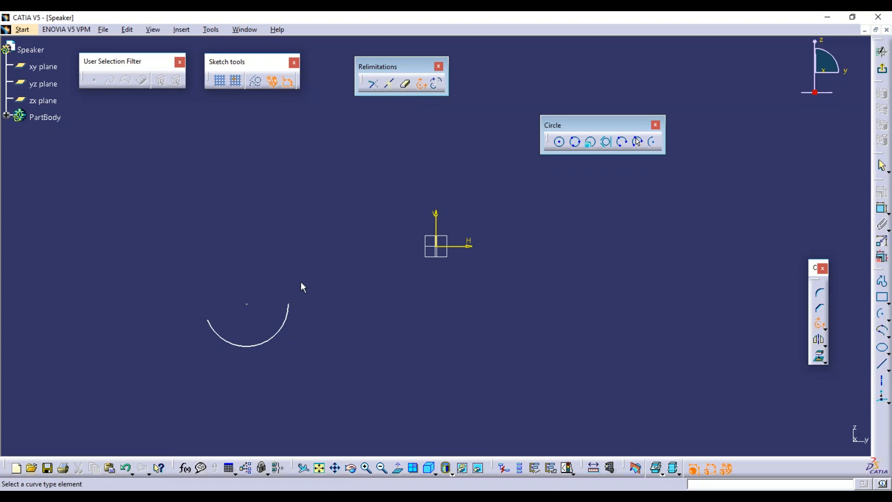
left_click(287, 324)
left_click_drag(205, 308, 290, 286)
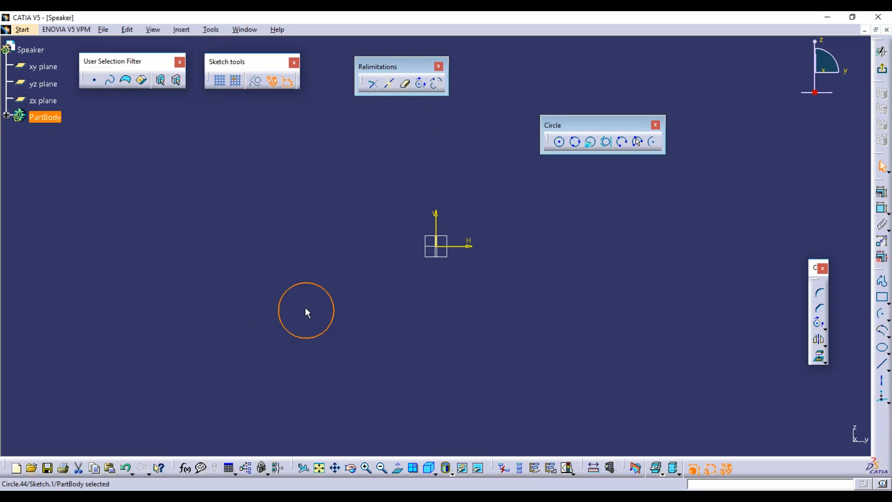
left_click(396, 311)
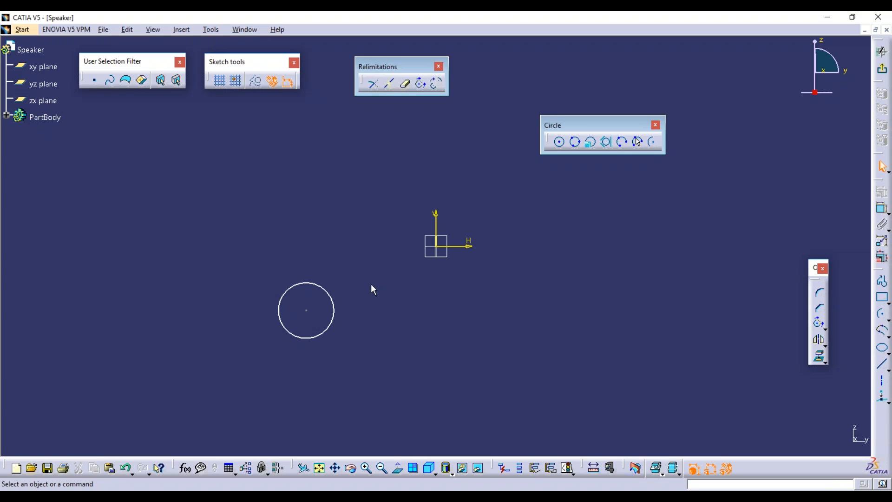
key("ctrl+z")
key("ctrl+z")
key("ctrl+z")
key("ctrl+z")
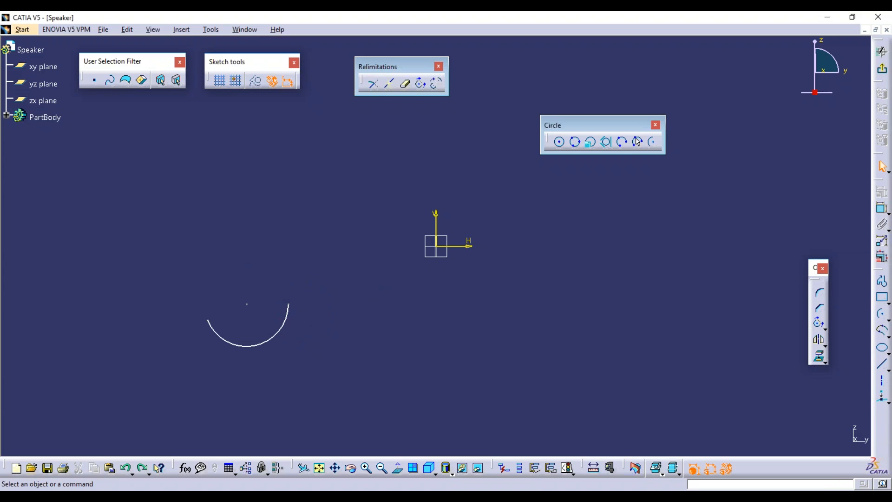
Complement the lower arc into its upper portion twice, undoing with Ctrl+Z until the arc disappears.
left_click(437, 85)
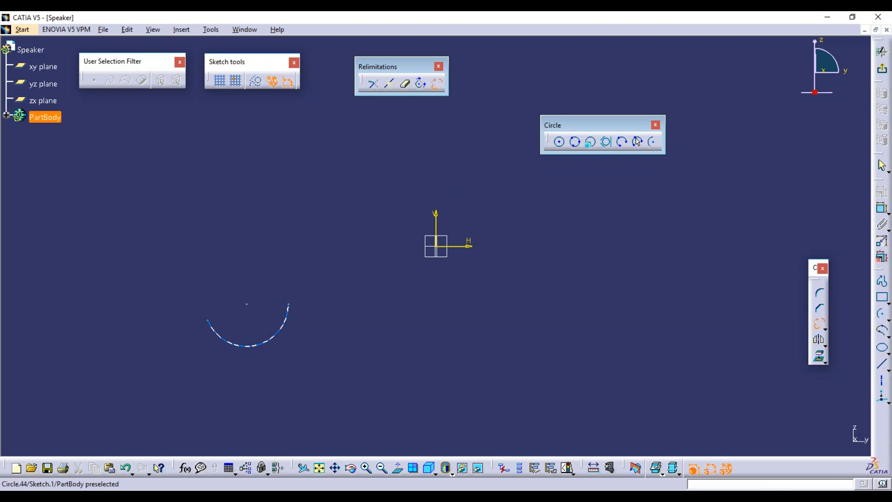
left_click(264, 342)
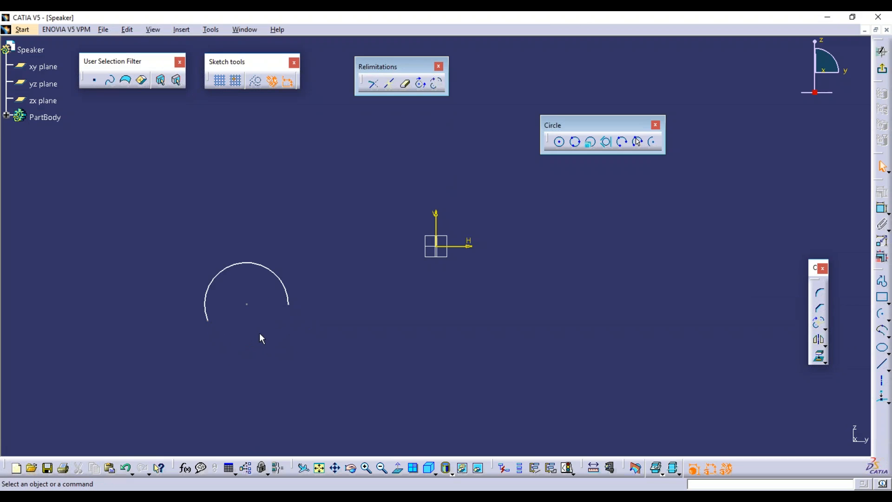
key("ctrl+z")
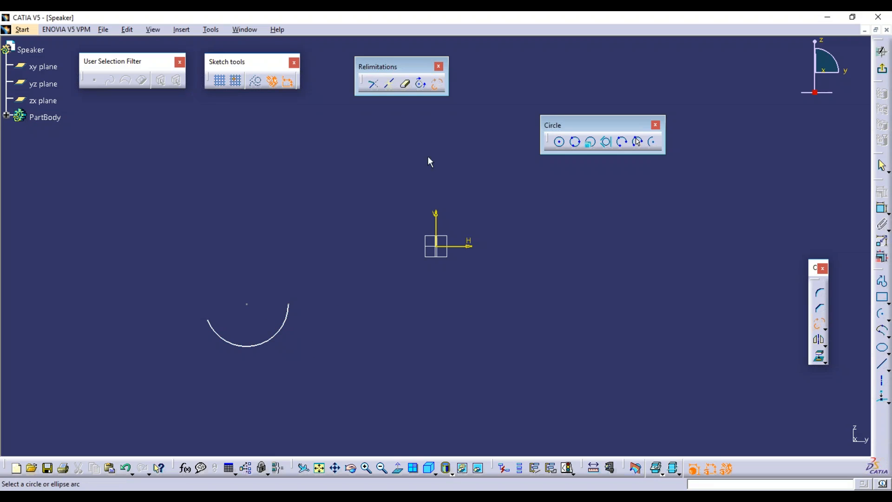
left_click(436, 85)
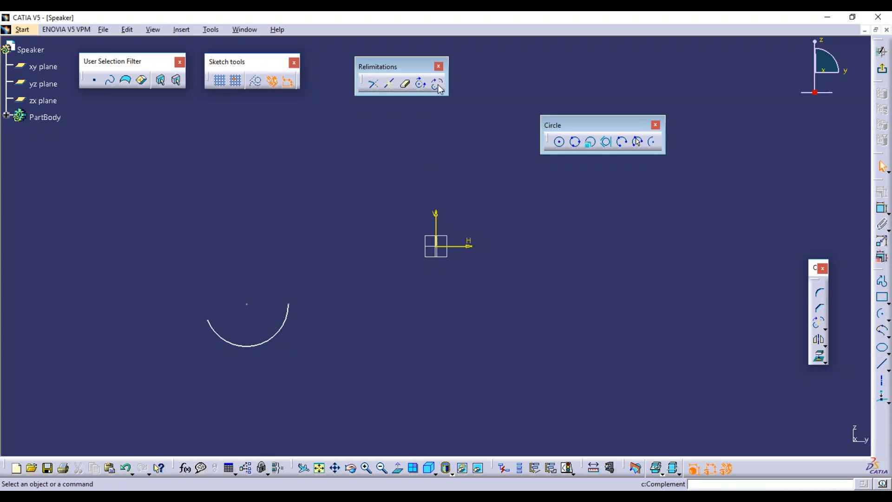
left_click(437, 85)
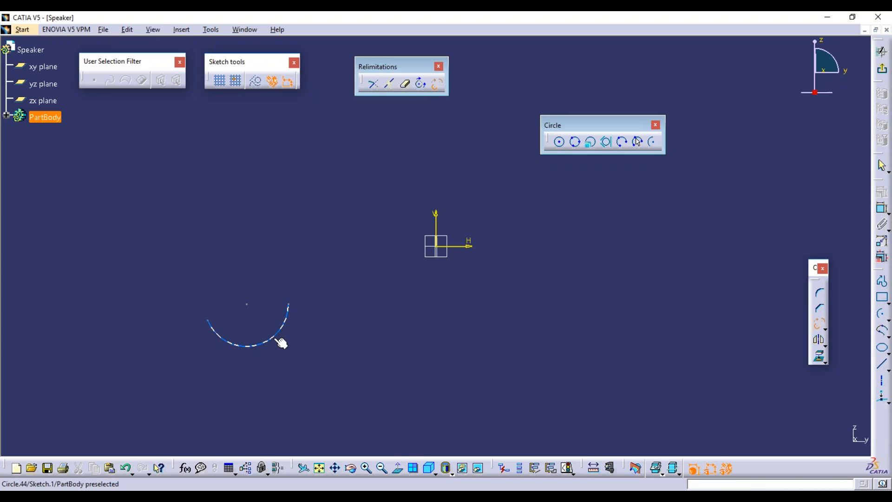
left_click(282, 343)
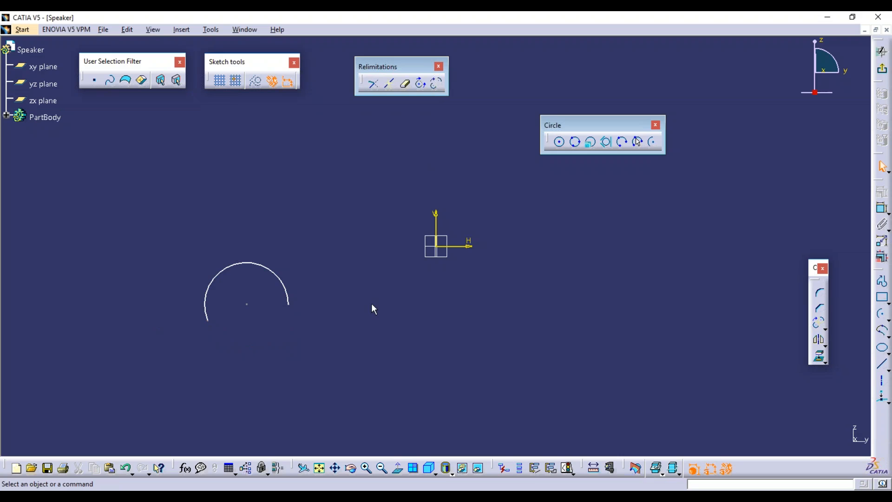
key("ctrl+z")
key("ctrl+z")
Float the Transformation toolbar, then sketch a profile of a vertical line plus a slanted segment.
left_click(826, 345)
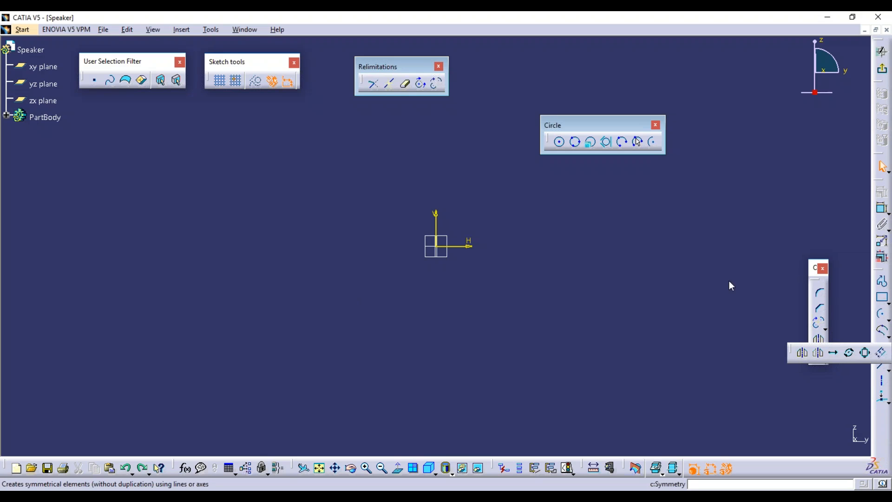
left_click_drag(376, 131, 375, 130)
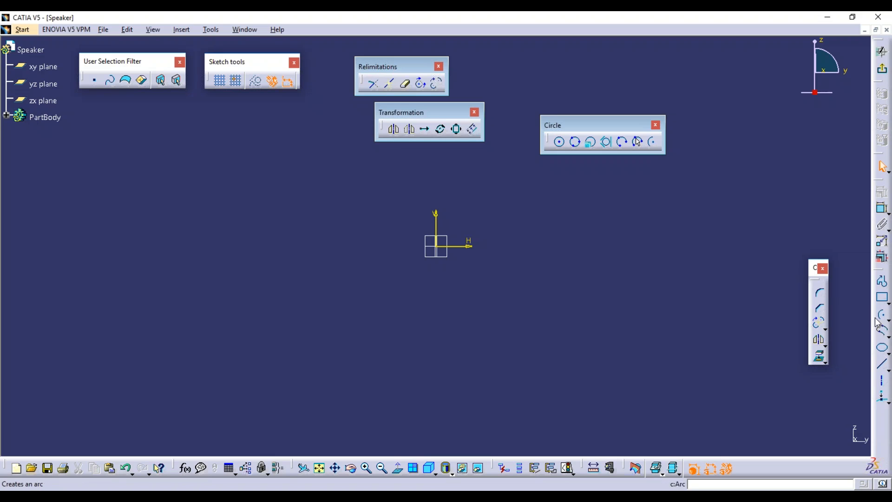
left_click(885, 282)
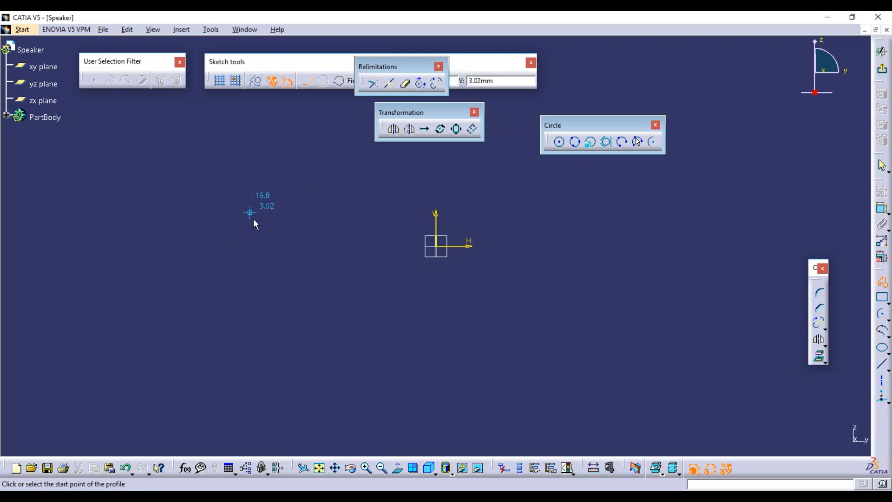
left_click(346, 170)
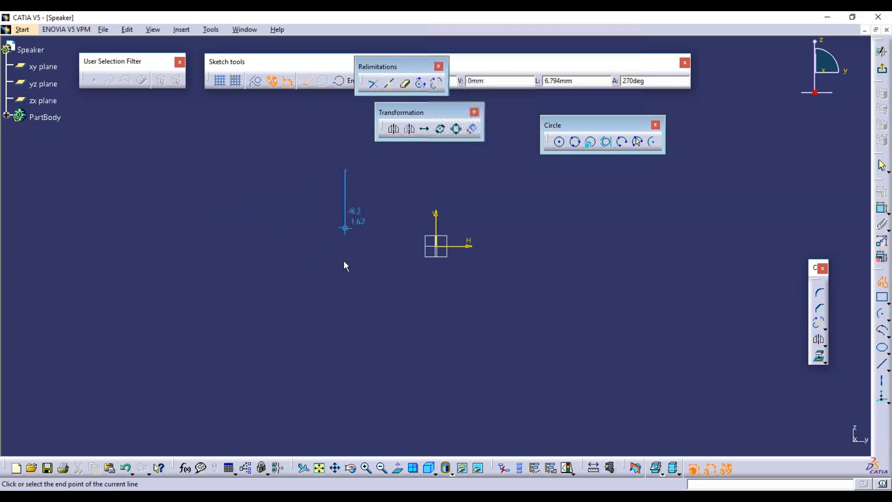
left_click(344, 340)
left_click(434, 351)
key("Escape")
Delete the slanted segment, keeping only the vertical line left of the axis.
right_click(373, 344)
left_click(366, 373)
right_click(374, 343)
key("Delete")
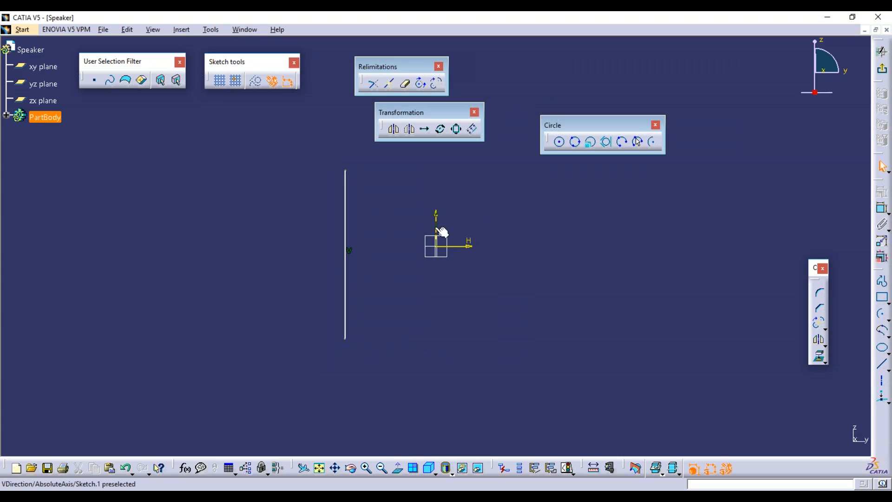
Mirror the vertical line across the V axis.
left_click(395, 131)
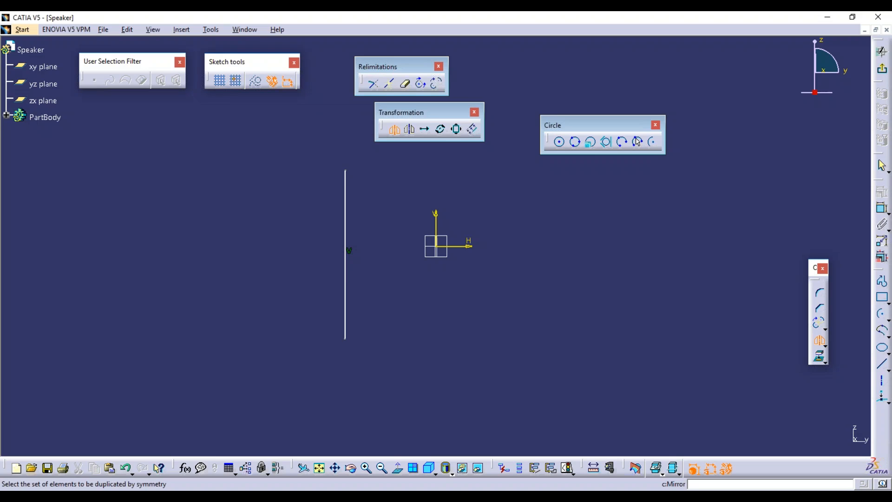
left_click(345, 194)
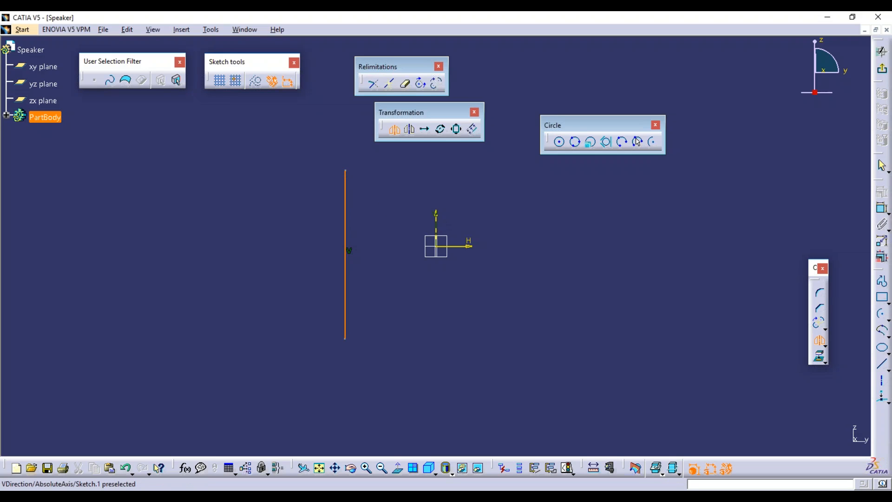
left_click(441, 220)
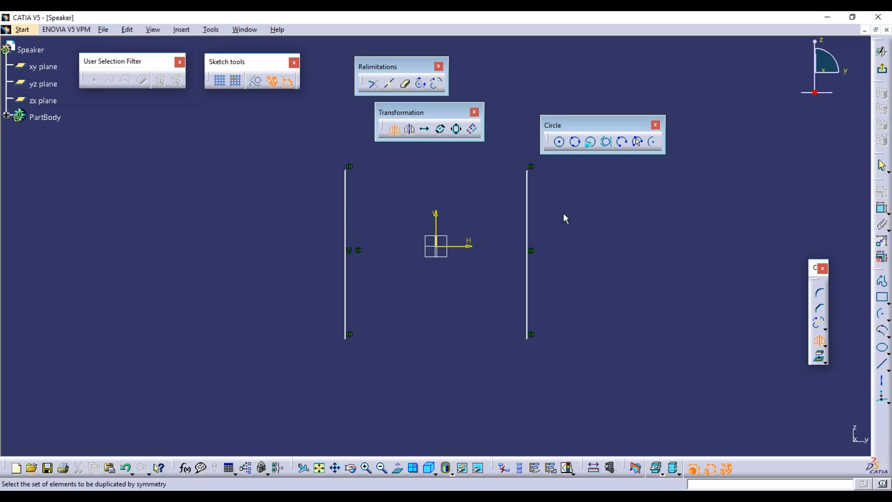
Dimension the left line's distance from the vertical axis and change it from 8.203 to 4.
left_click(882, 208)
left_click(437, 219)
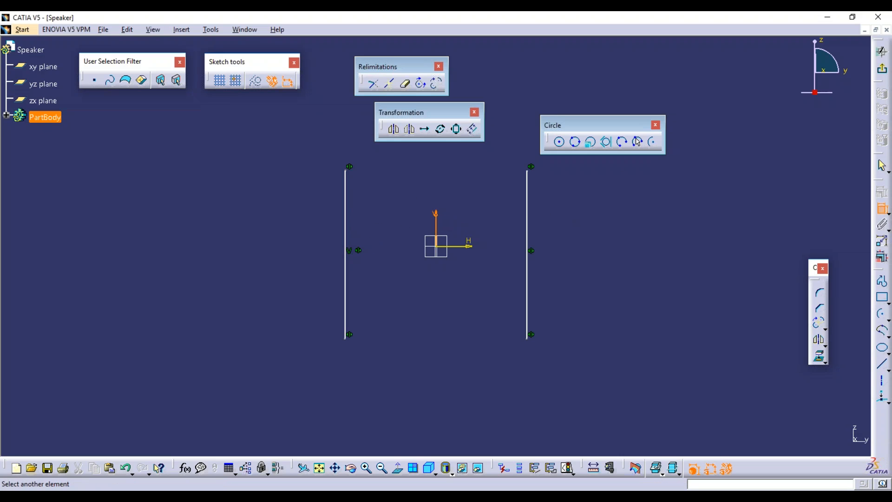
left_click(346, 209)
left_click(388, 384)
double_click(385, 383)
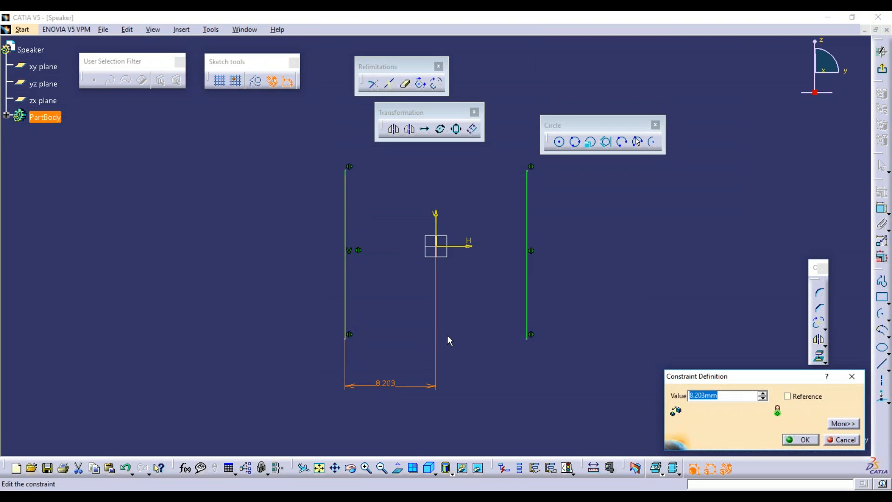
type("4")
key("Return")
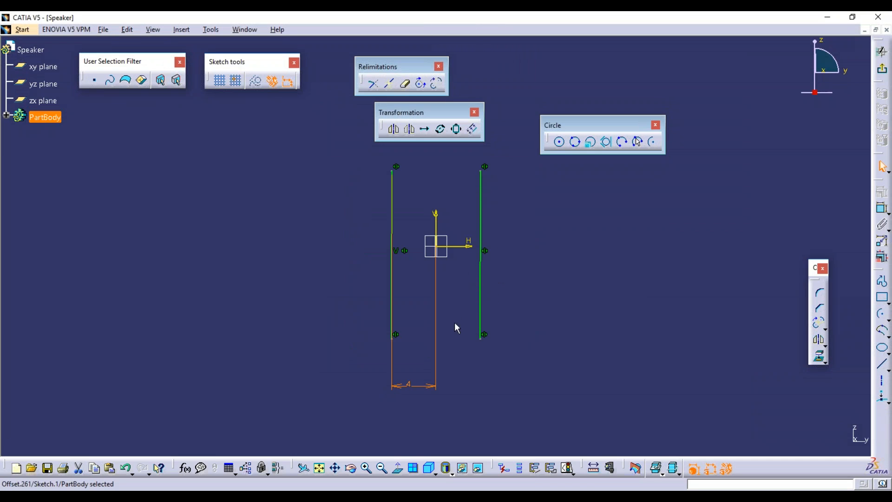
Change that axis distance to 6, then box-select all the sketch geometry.
left_click(445, 359)
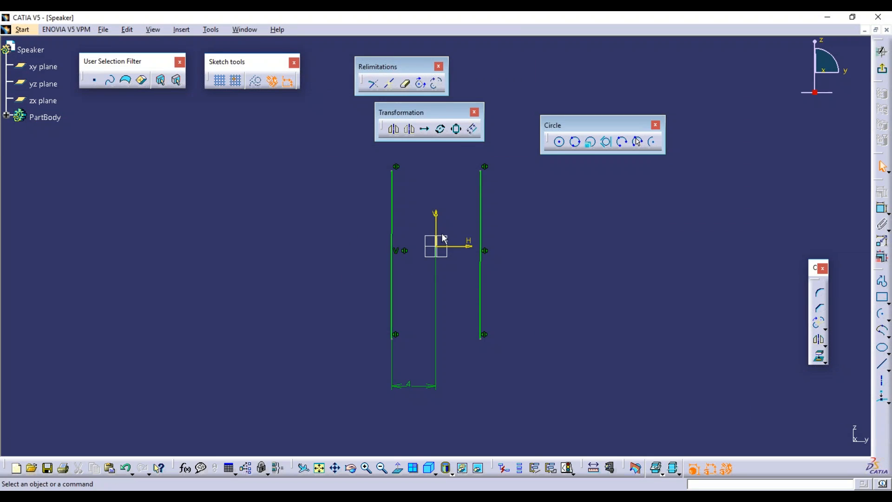
double_click(413, 385)
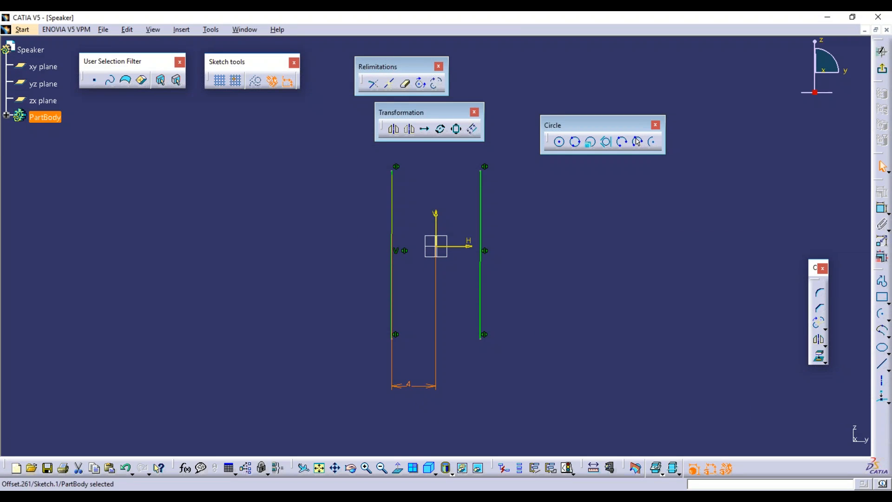
type("6")
key("Return")
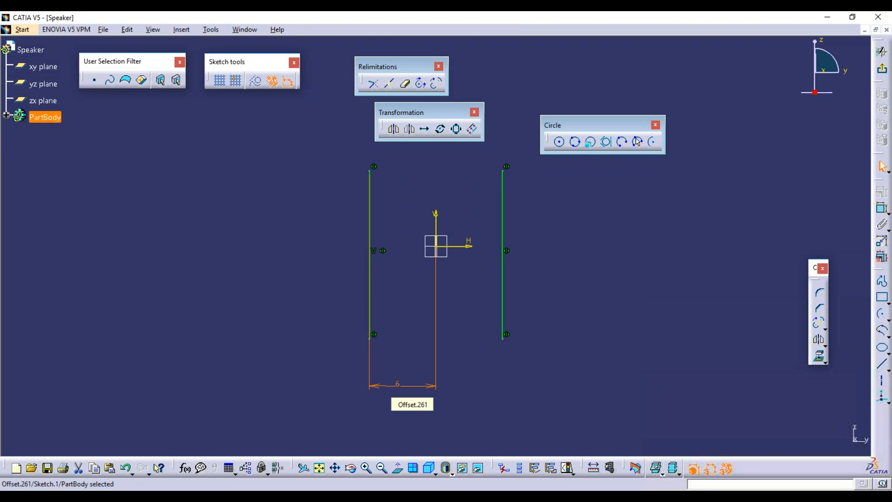
left_click(445, 362)
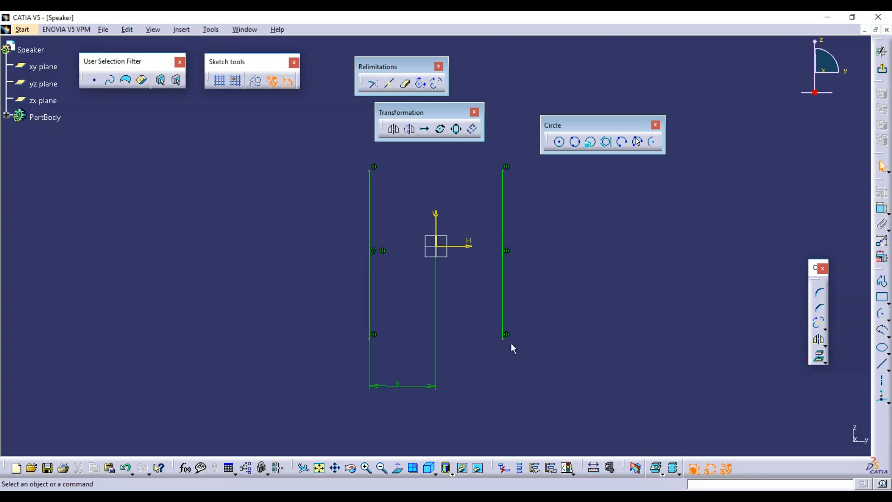
mouse_move(346, 149)
left_mouse_down()
mouse_move(592, 205)
mouse_move(594, 392)
mouse_move(585, 411)
left_mouse_up()
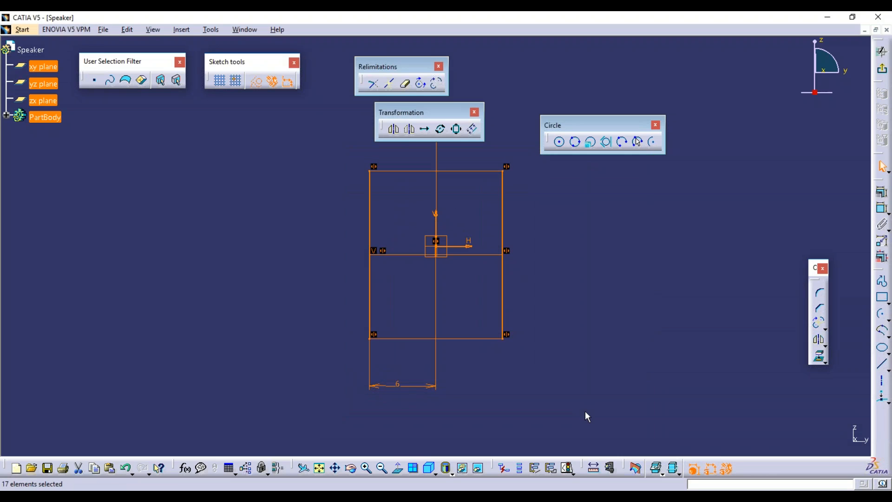
Delete the selected geometry and draw a new vertical line left of the axis.
key("Delete")
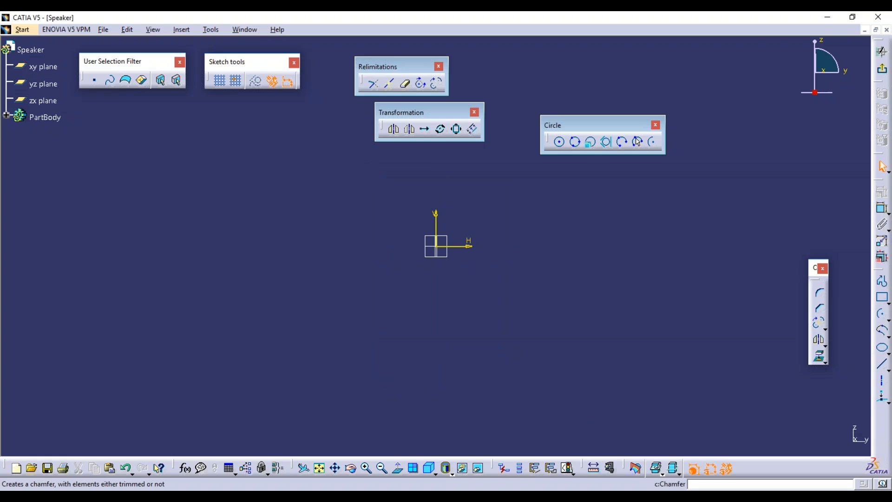
left_click(882, 364)
left_click(390, 169)
left_click(389, 338)
Flip the line across the V axis with Symmetry, then delete the flipped line.
left_click(410, 128)
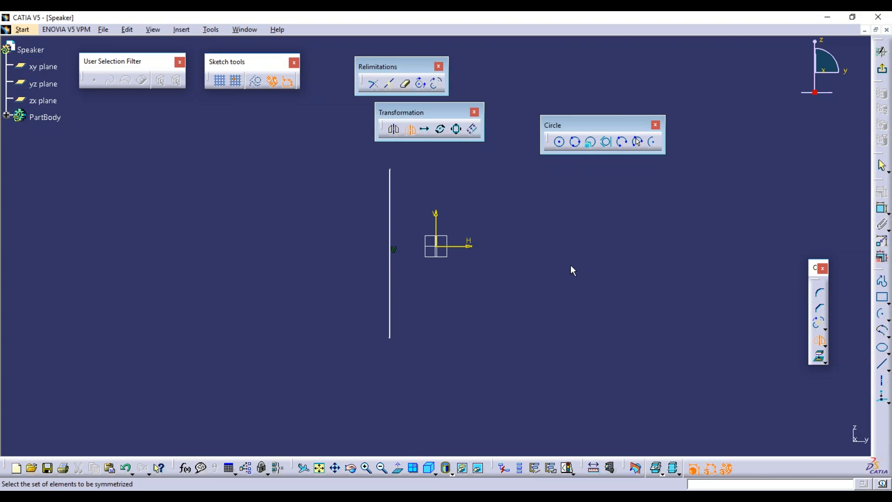
left_click(390, 199)
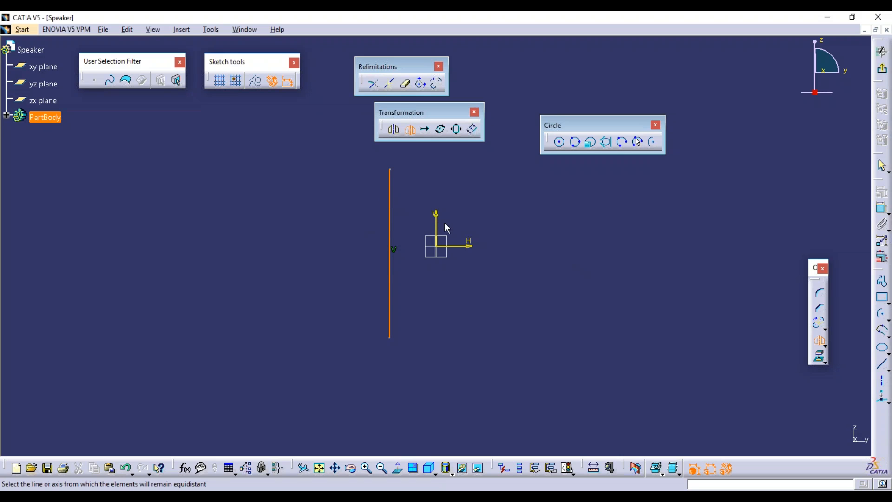
left_click(441, 216)
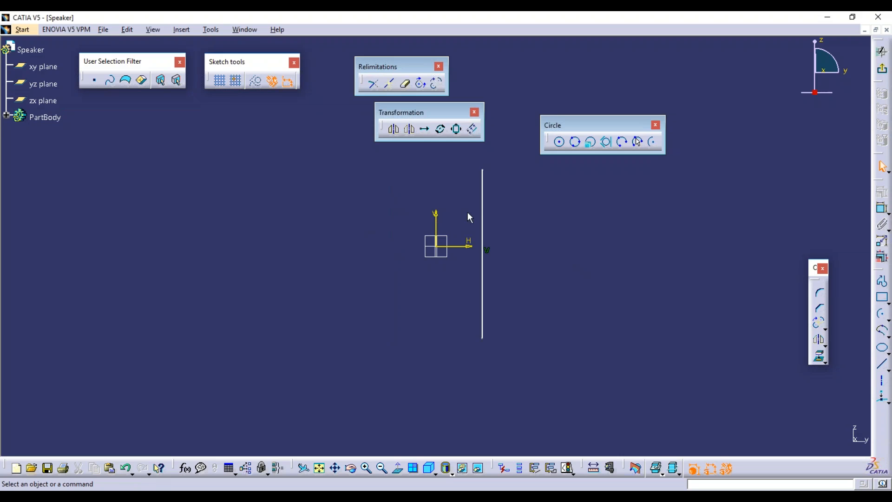
left_click(482, 194)
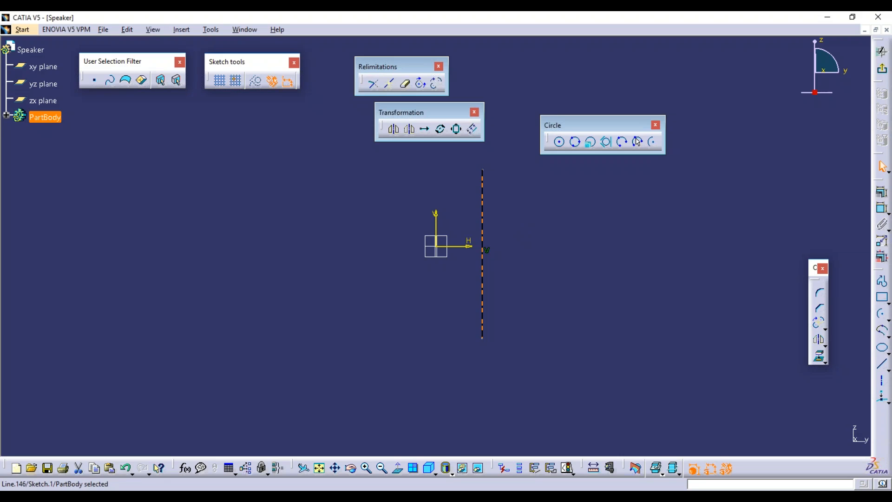
key("Delete")
Draw another vertical line left of the axis and nudge it slightly rightward.
left_click(882, 364)
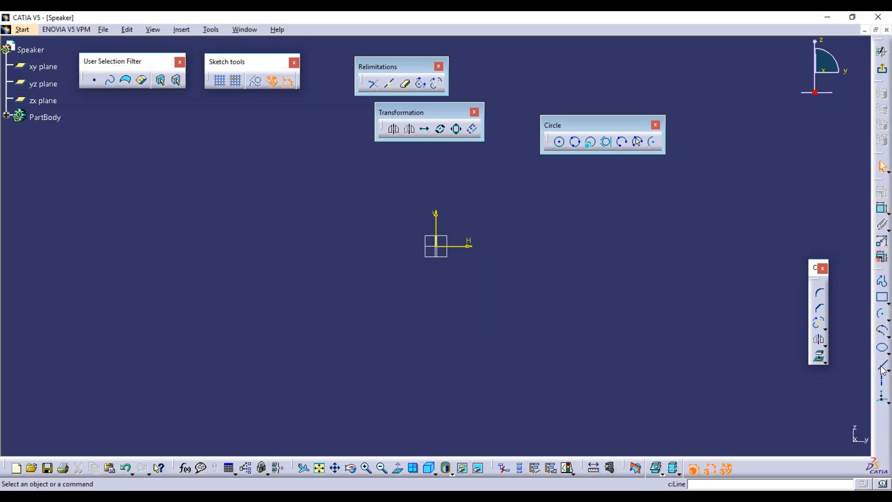
left_click(355, 174)
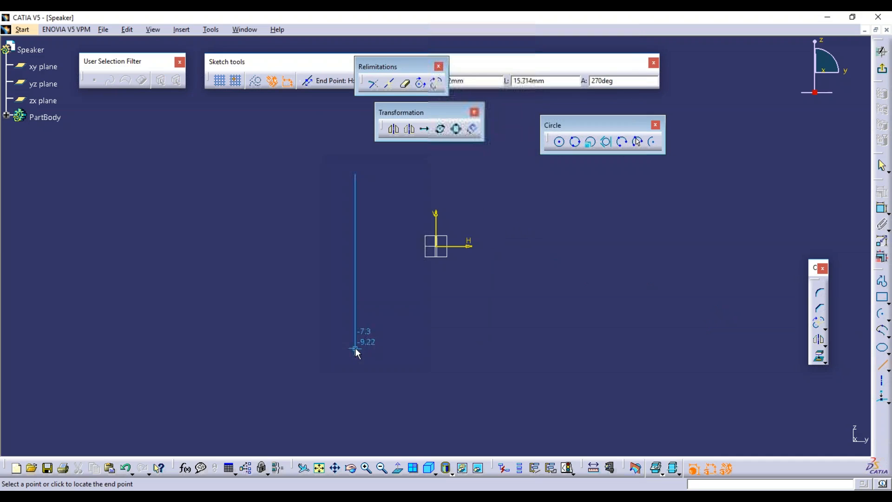
left_click(356, 348)
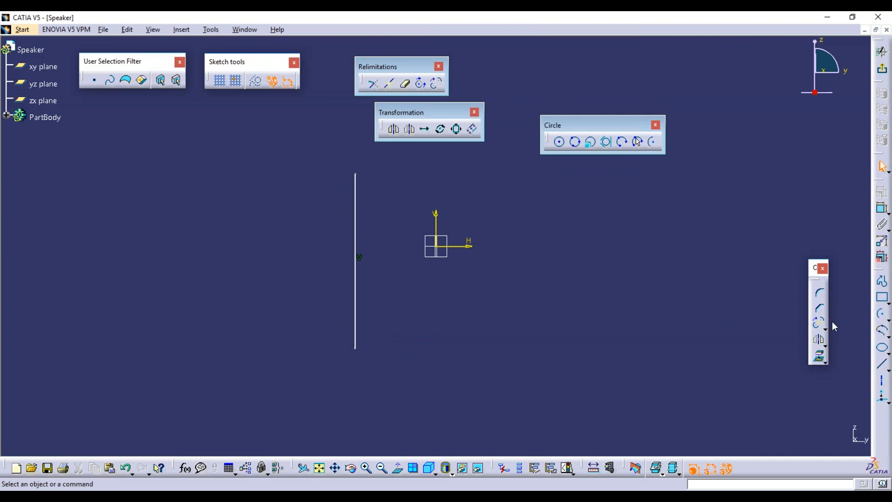
left_click(882, 364)
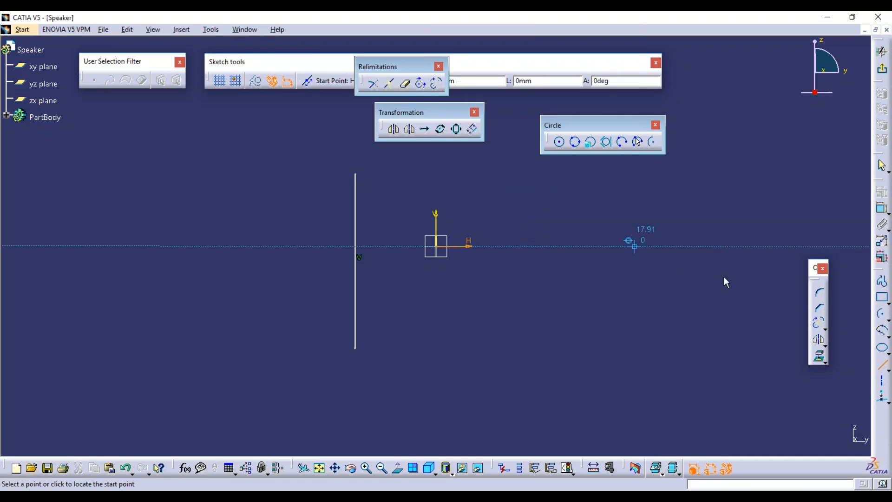
left_click(882, 364)
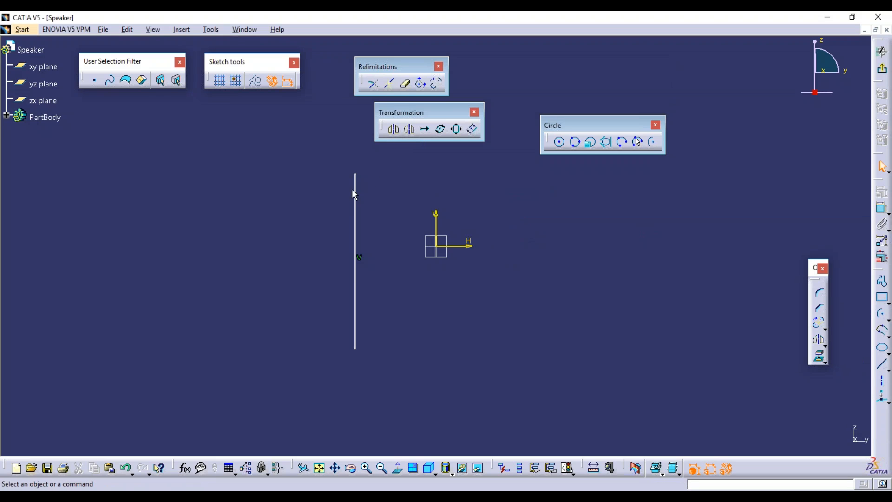
left_click_drag(355, 190, 370, 180)
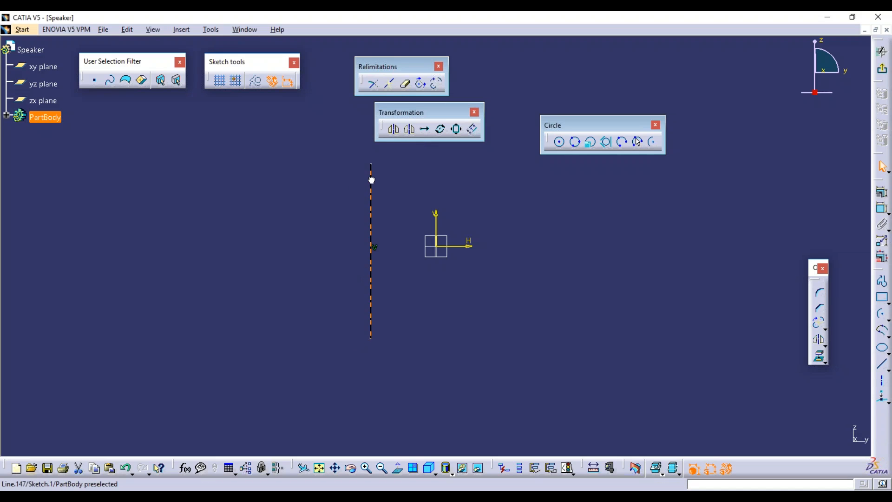
left_click(406, 136)
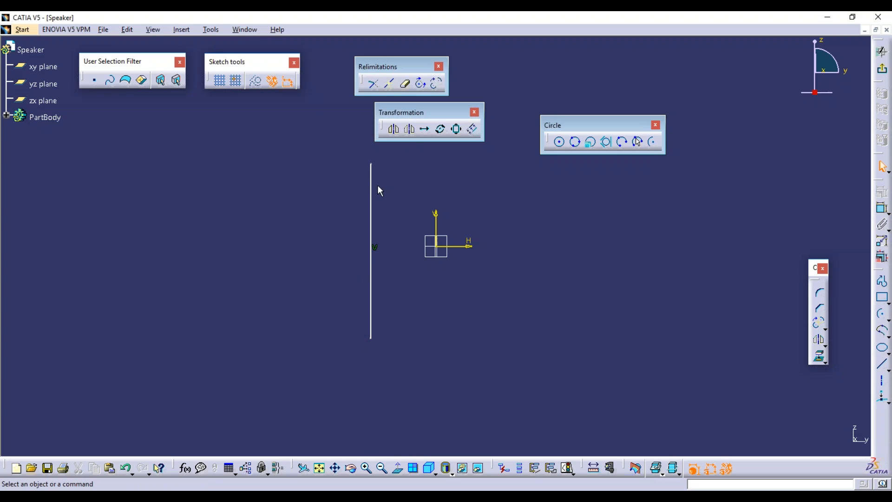
Flip this line across the V axis with Symmetry and delete the result.
left_click(371, 187)
left_click(410, 132)
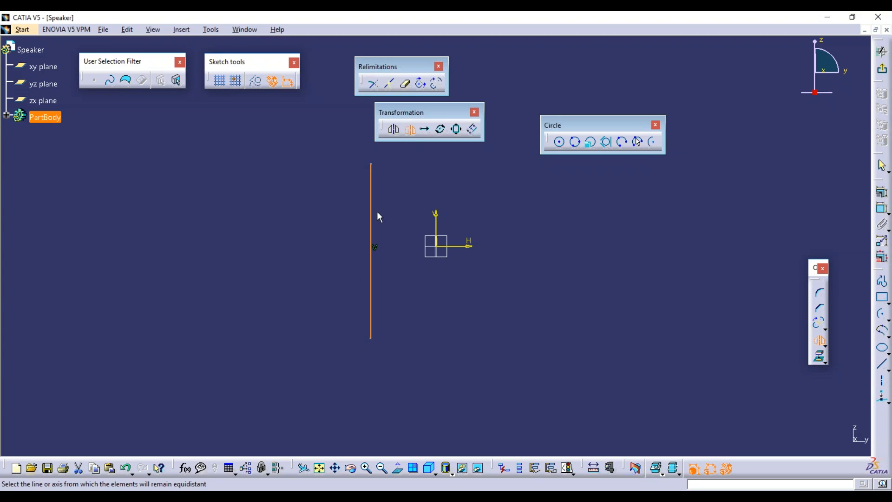
left_click(435, 219)
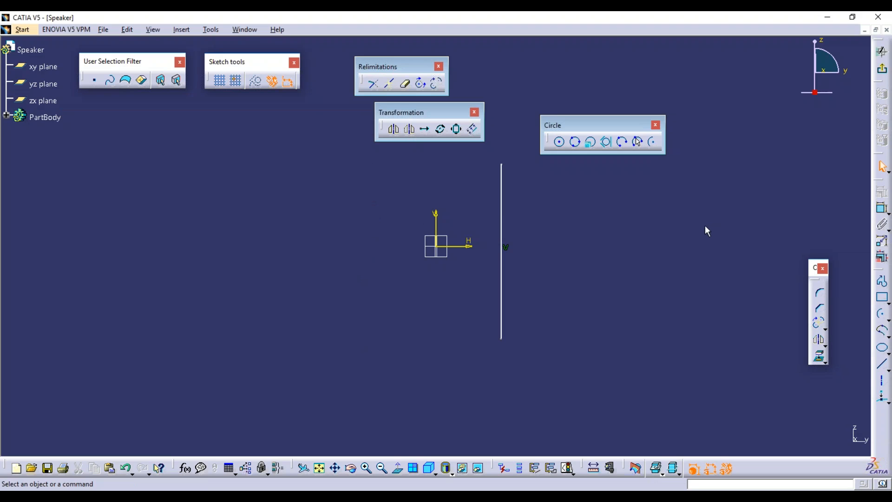
left_click(501, 233)
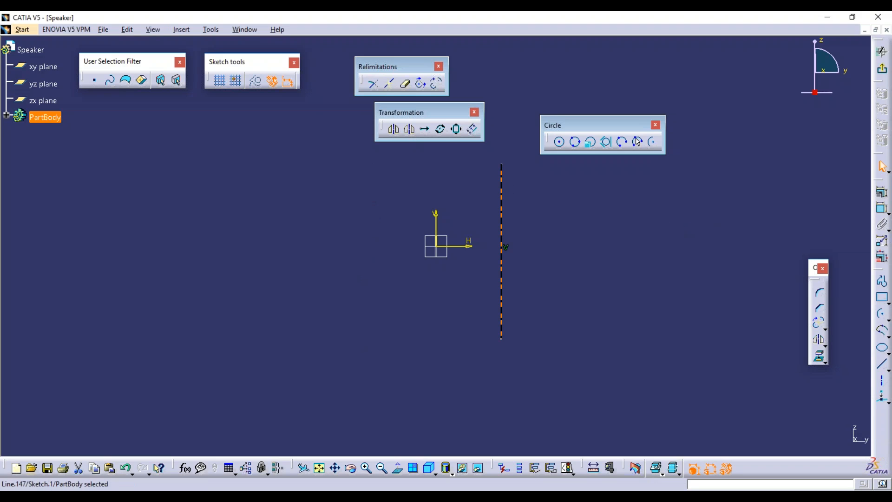
key("Delete")
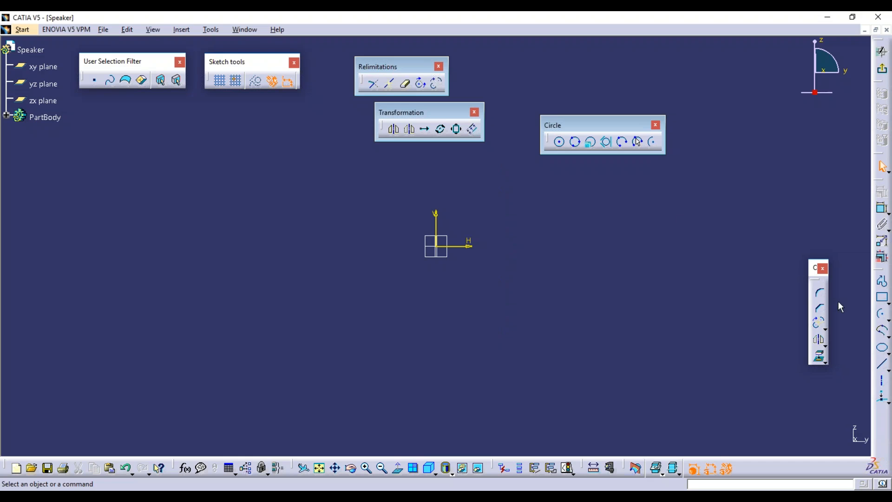
Draw a vertical line left of the origin.
left_click(882, 364)
left_click(299, 216)
left_click(299, 369)
Translate the line with Duplicate mode off, moving its top endpoint onto the origin.
left_click(424, 129)
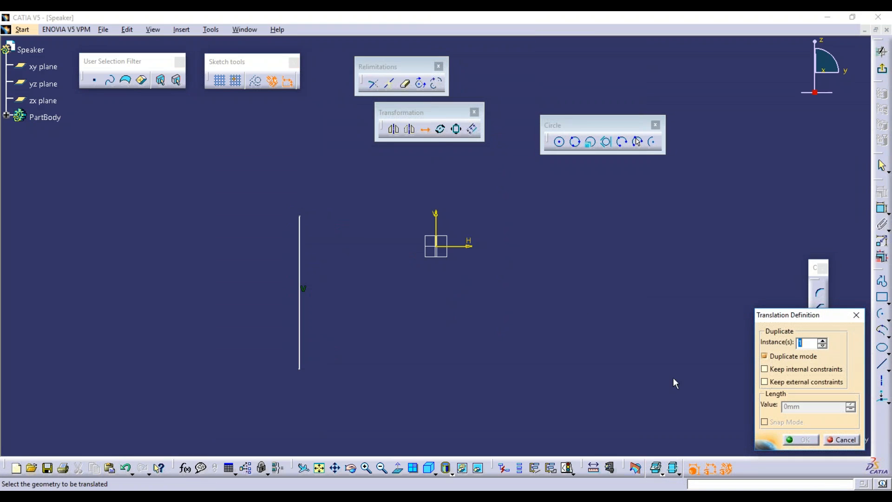
left_click_drag(800, 316, 690, 188)
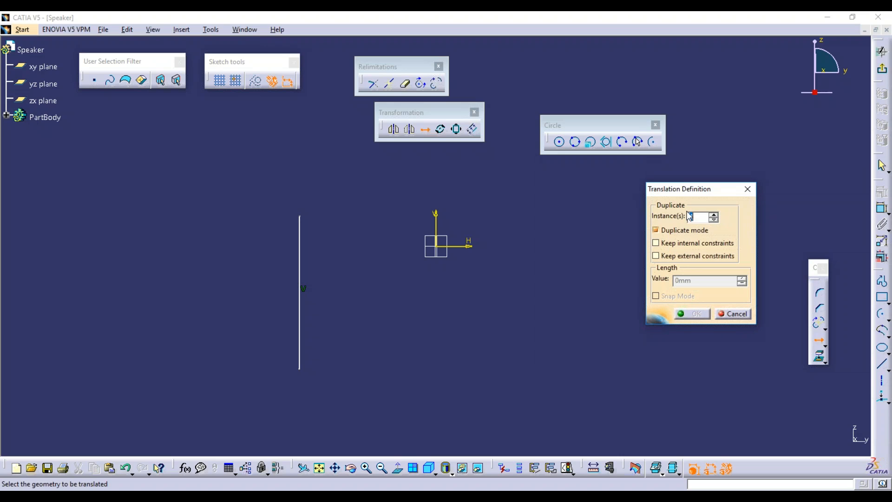
left_click(656, 231)
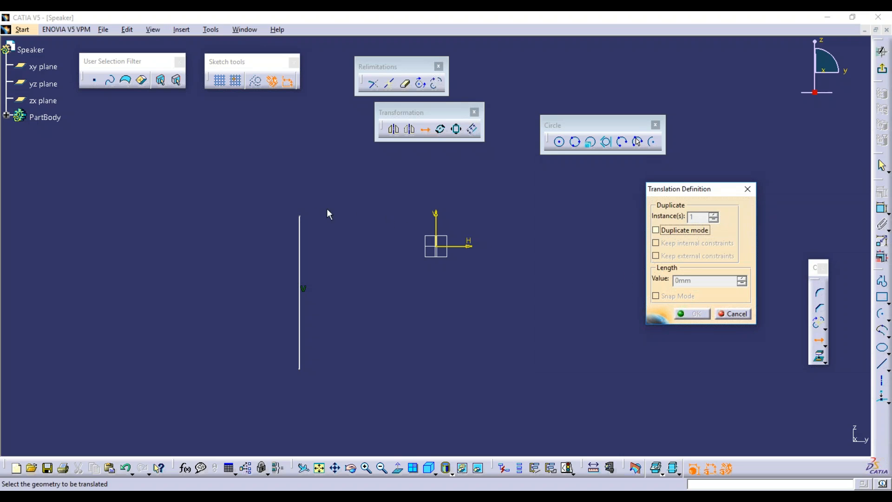
left_click(300, 222)
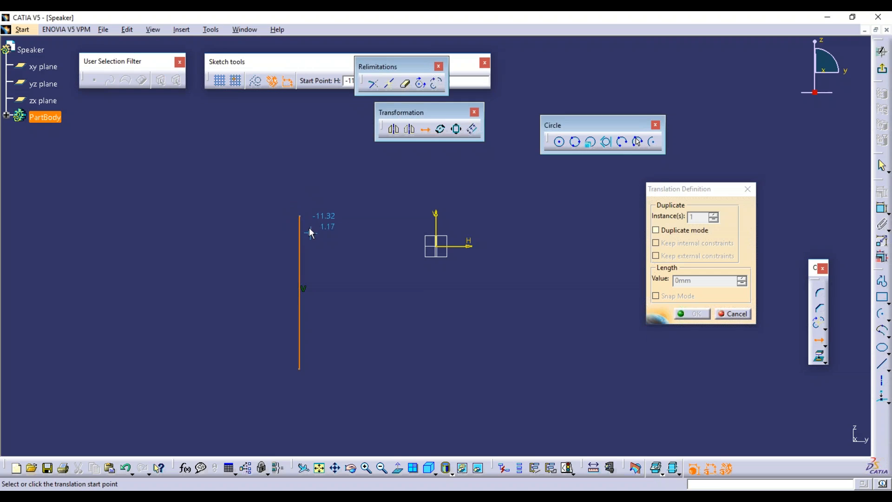
left_click(300, 216)
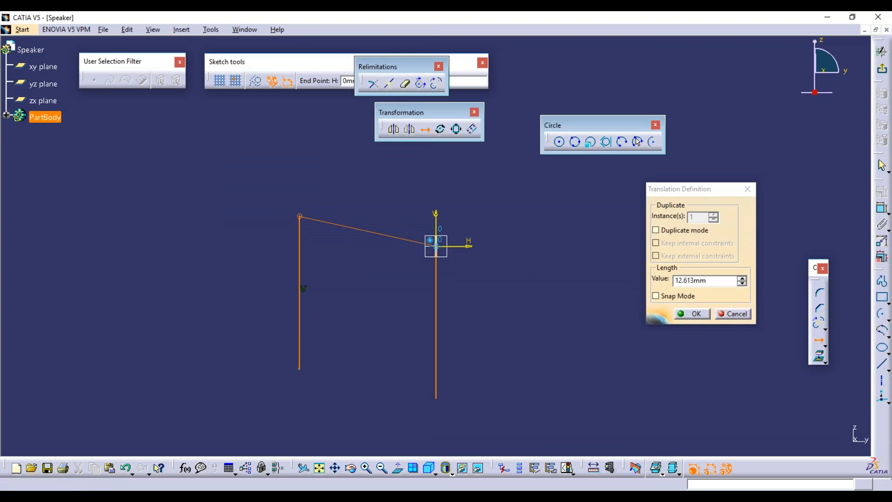
left_click(436, 245)
left_click(510, 344)
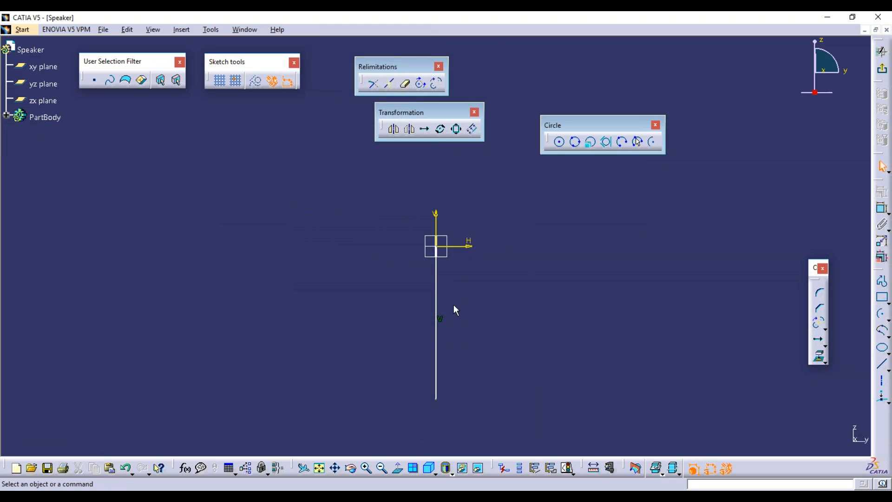
left_click(436, 281)
Undo the move, then translate a duplicate of the line 30 mm to the right.
key("ctrl+z")
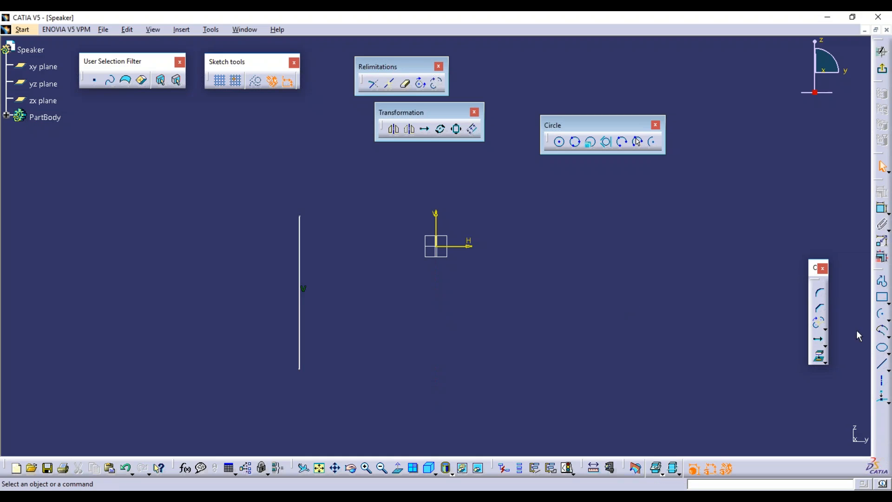
left_click(426, 130)
left_click(668, 231)
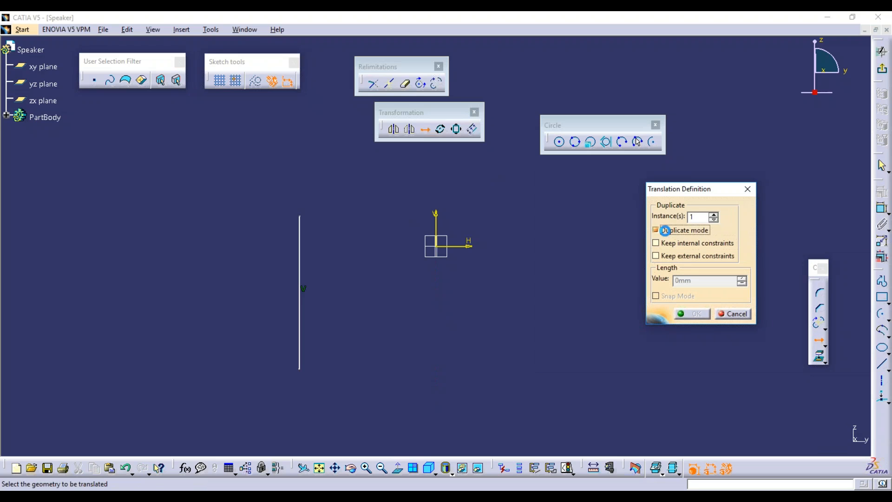
left_click(301, 236)
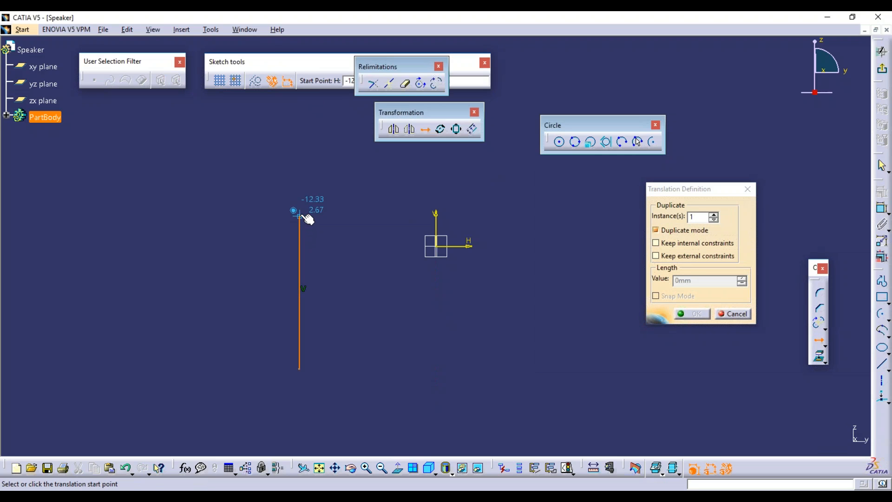
left_click(300, 217)
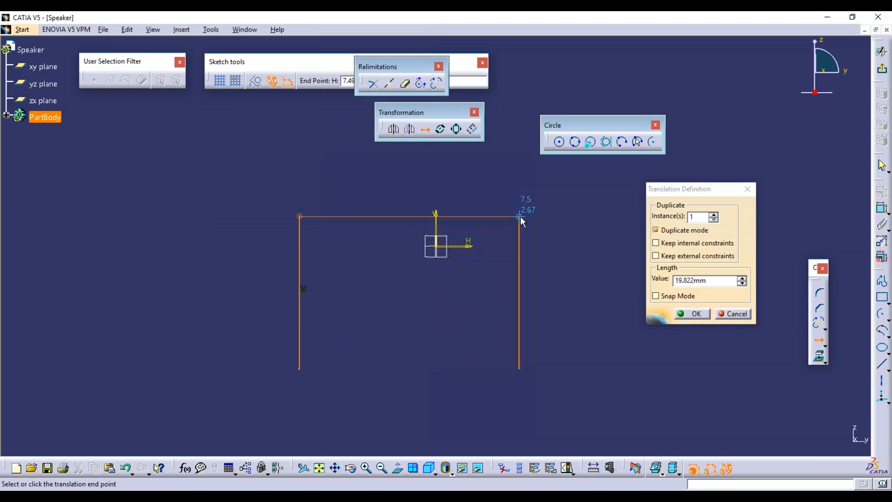
double_click(690, 280)
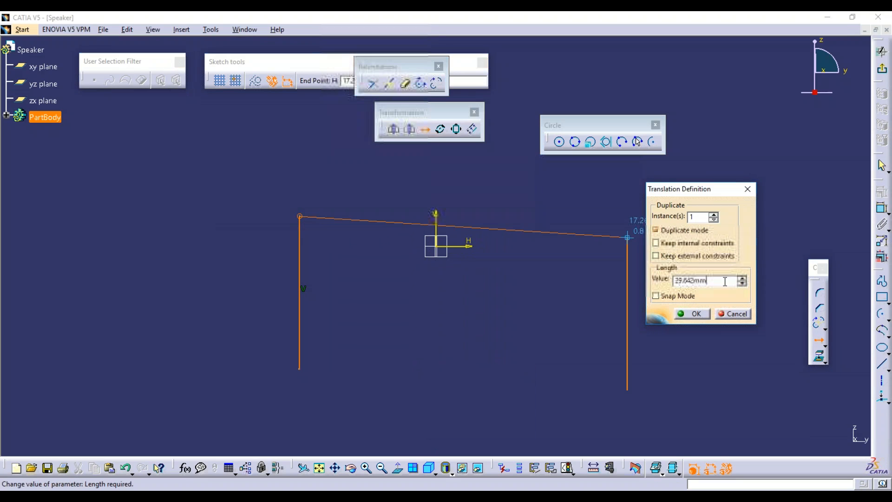
type("30")
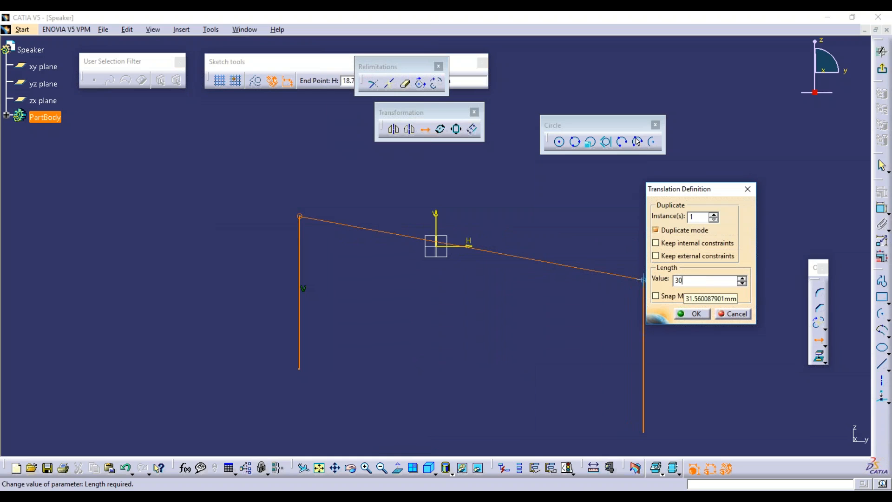
key("Return")
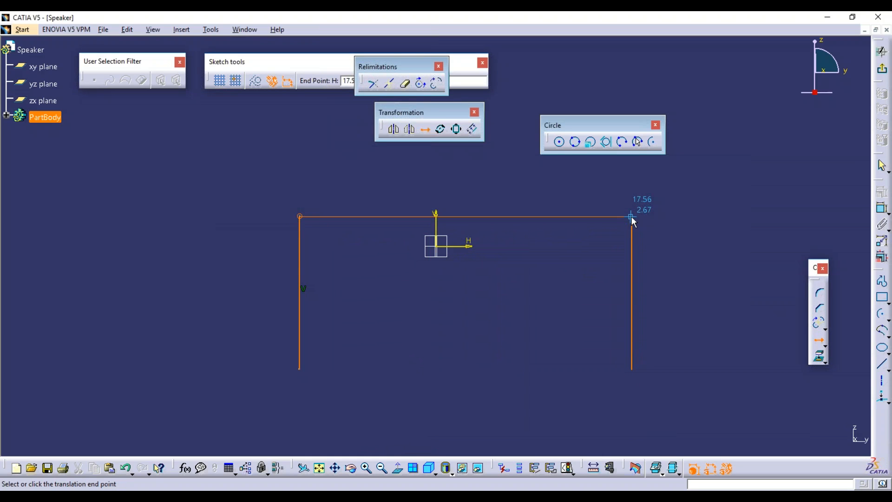
left_click(633, 216)
Select the copied right-hand line and delete it.
left_click(584, 305)
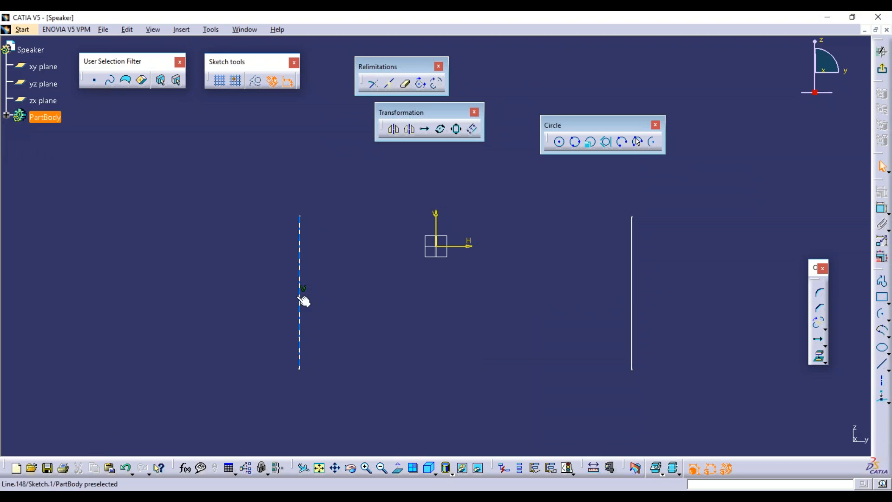
left_click(301, 255)
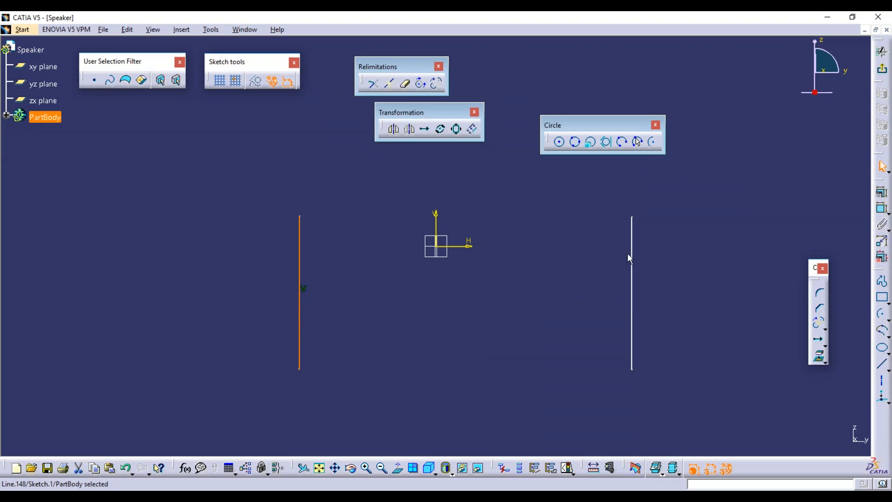
left_click(632, 239)
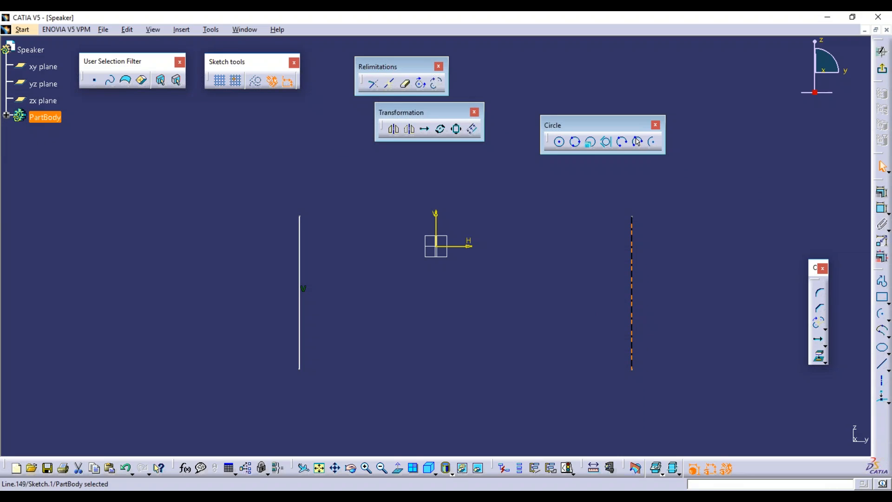
key("Delete")
Translate the line, Duplicate mode off, from its top end to right of the V axis, then delete it.
left_click(424, 128)
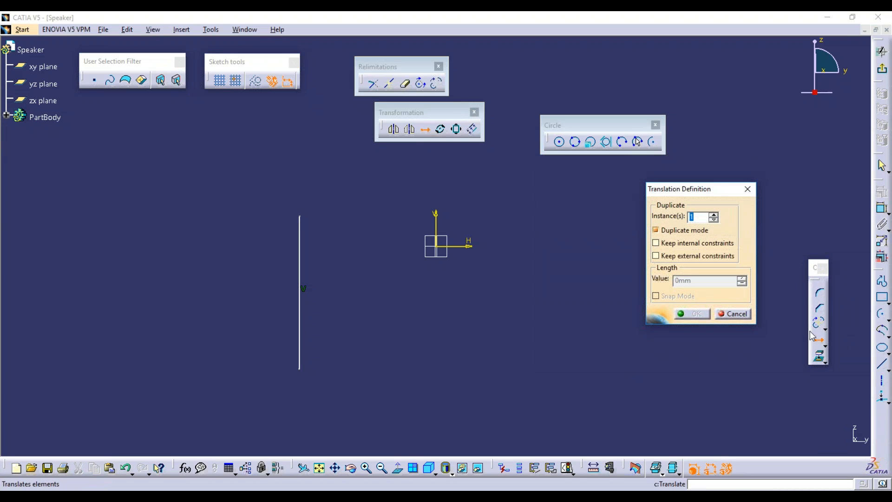
left_click(656, 230)
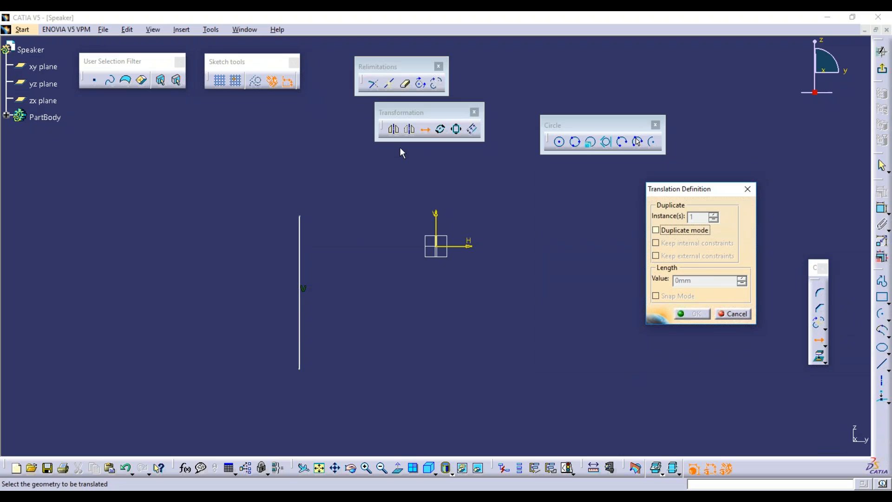
left_click(299, 234)
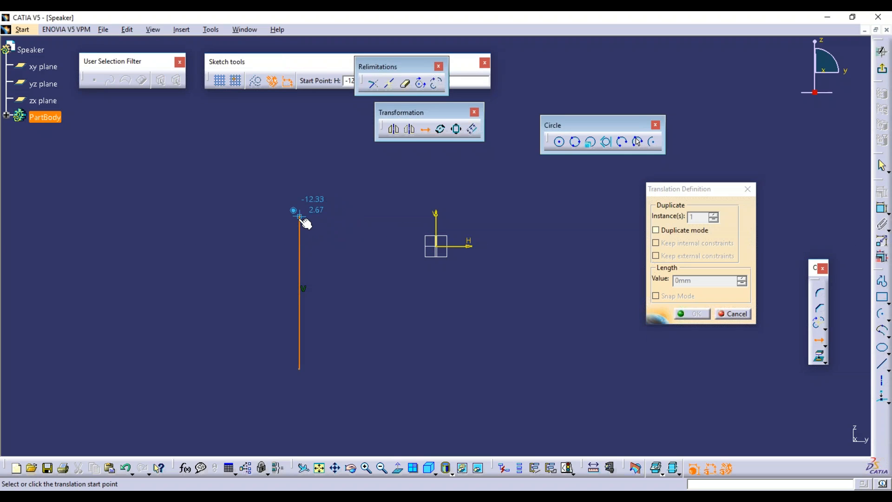
left_click(300, 216)
left_click(624, 216)
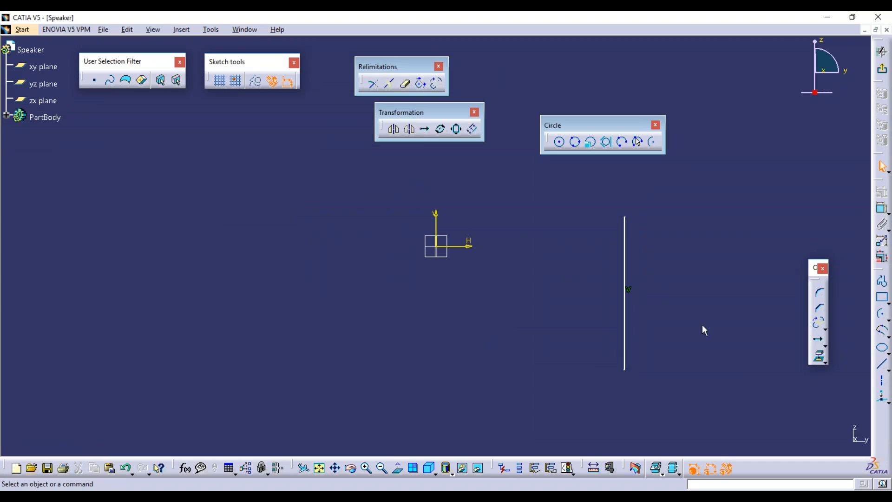
mouse_move(725, 413)
left_mouse_down()
mouse_move(497, 173)
mouse_move(551, 191)
left_mouse_up()
key("Delete")
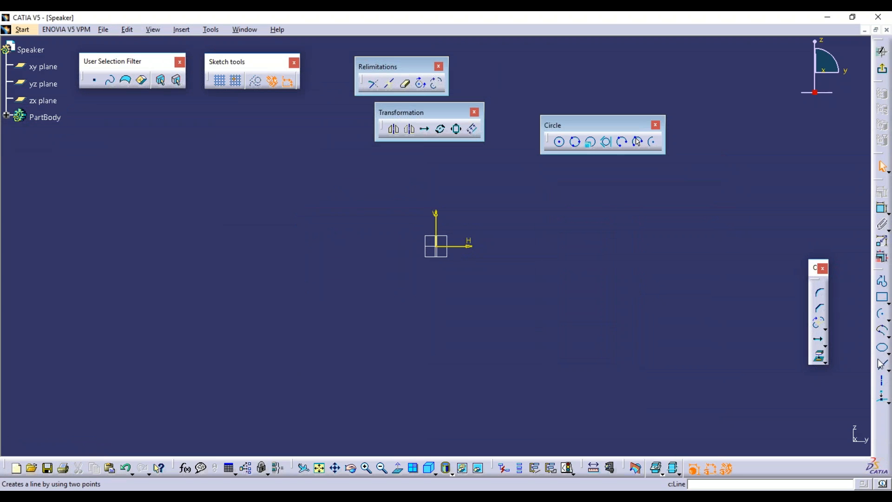
Draw a vertical line right of the vertical axis.
left_click(882, 365)
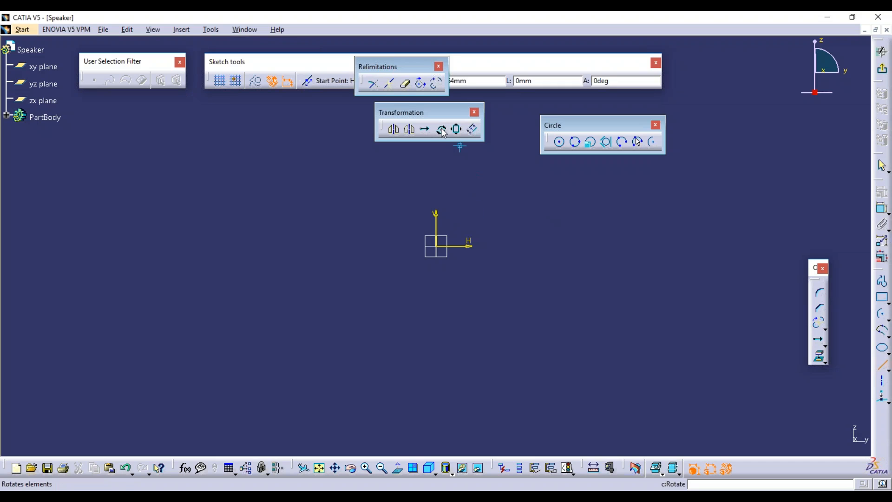
left_click(532, 195)
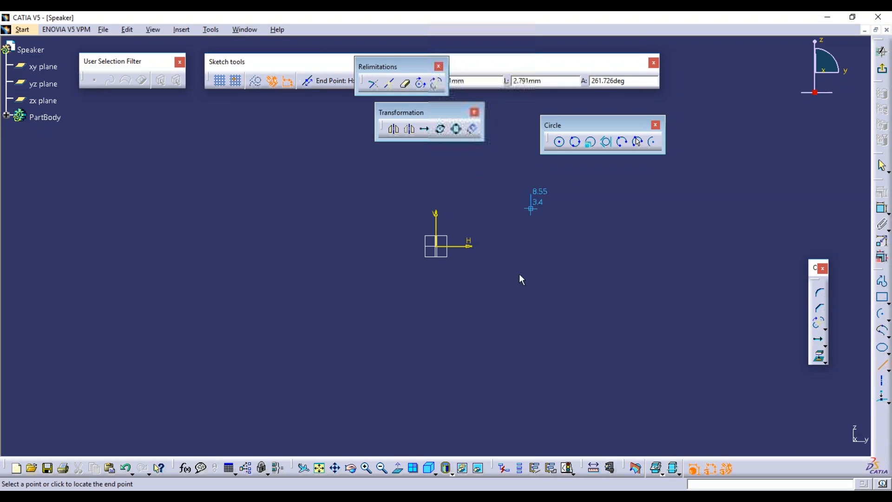
left_click(531, 367)
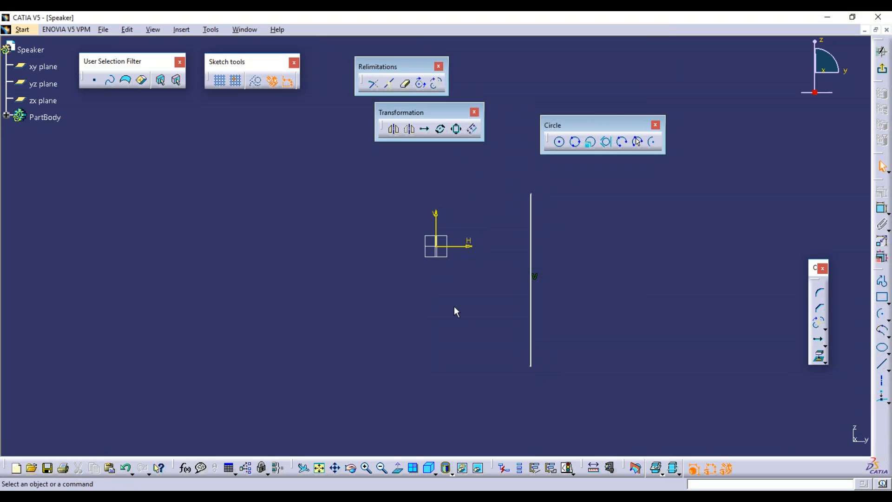
Rotate a copy of the line 45° about its bottom endpoint.
left_click(441, 130)
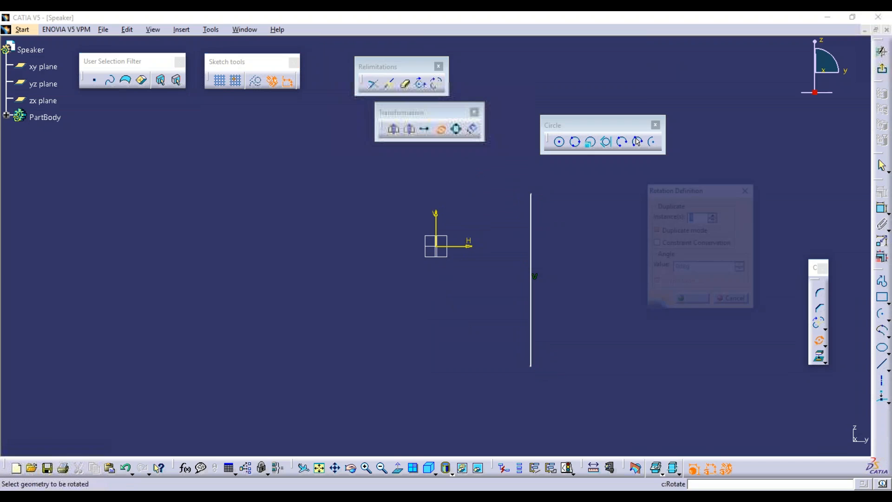
left_click(534, 213)
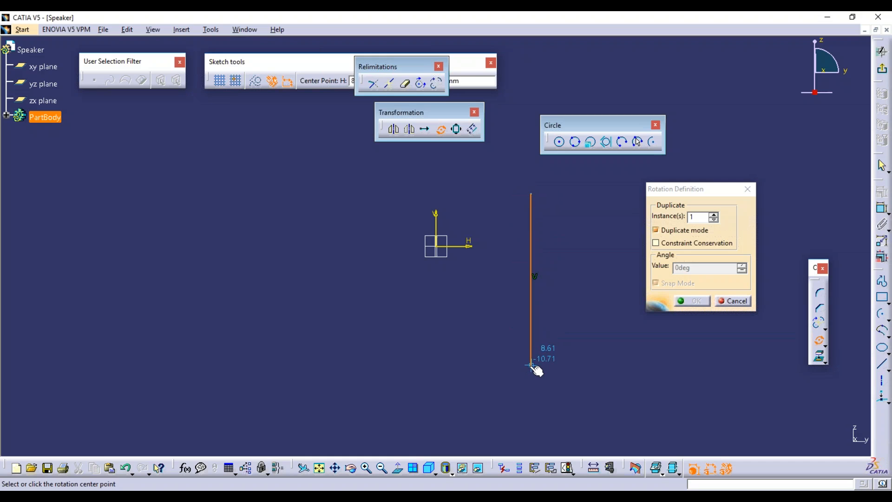
left_click(533, 365)
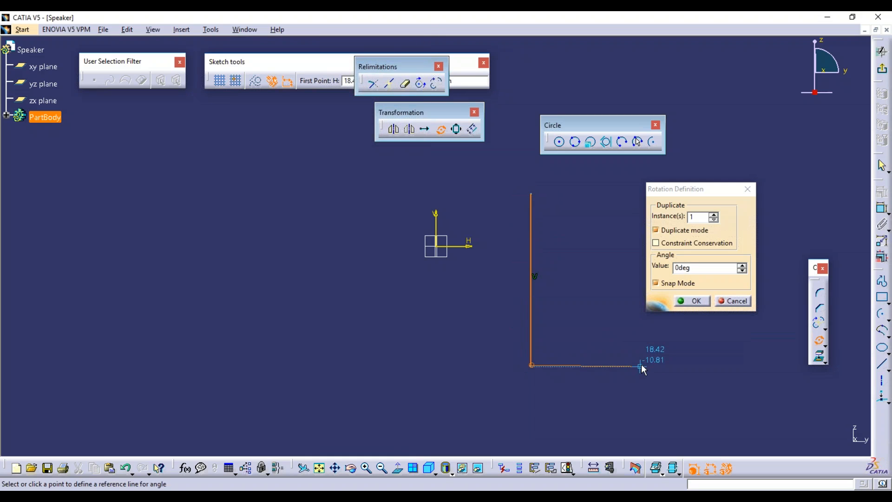
left_click(674, 365)
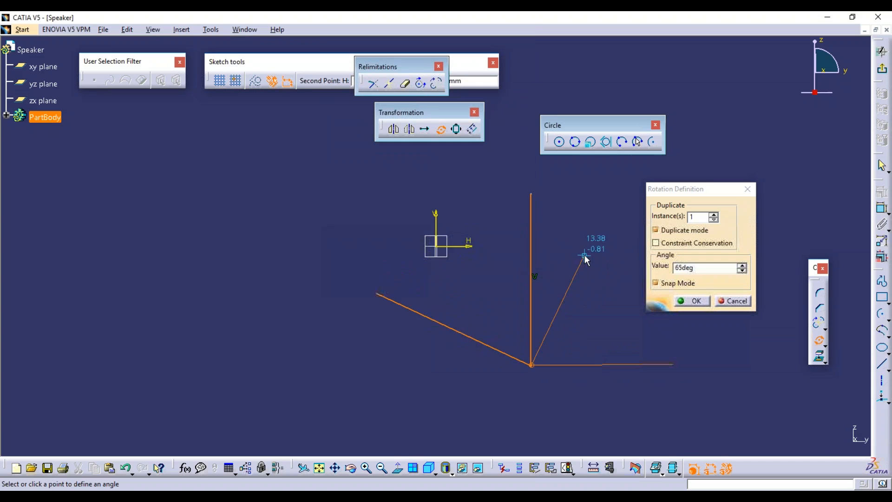
left_click_drag(701, 268, 606, 261)
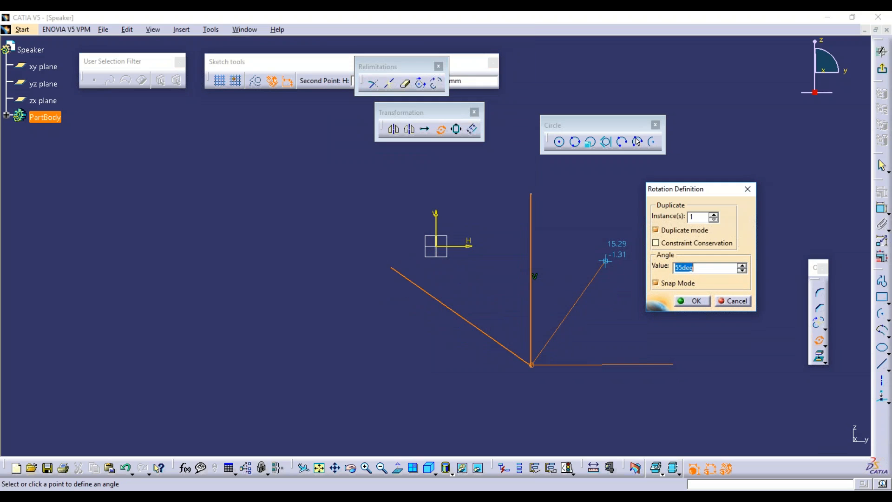
key("Return")
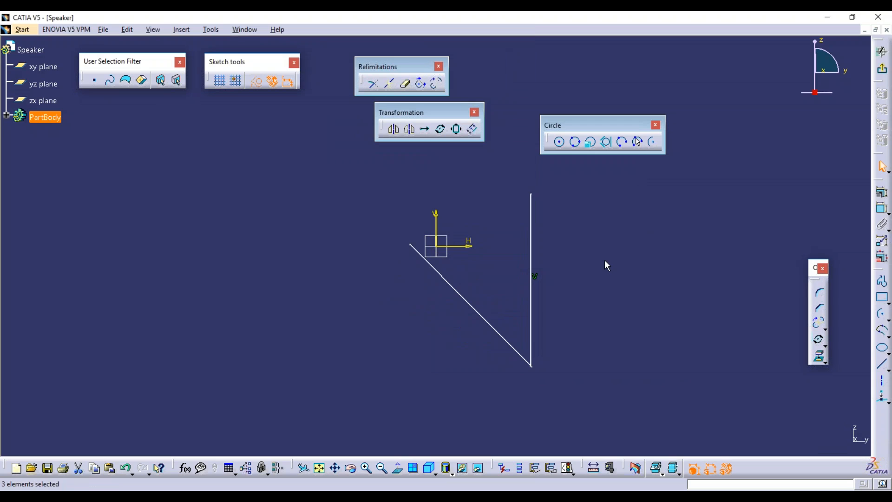
Delete both the original vertical line and the diagonal copy.
left_click(532, 240)
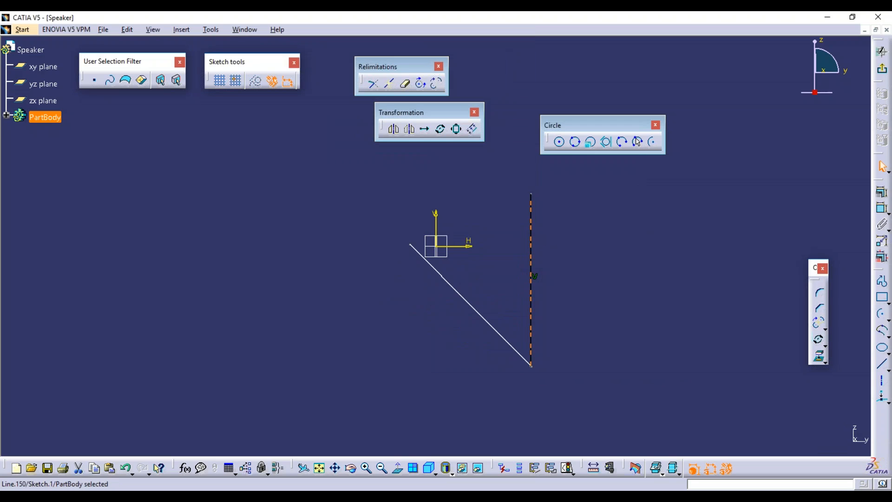
key("Delete")
left_click(478, 309)
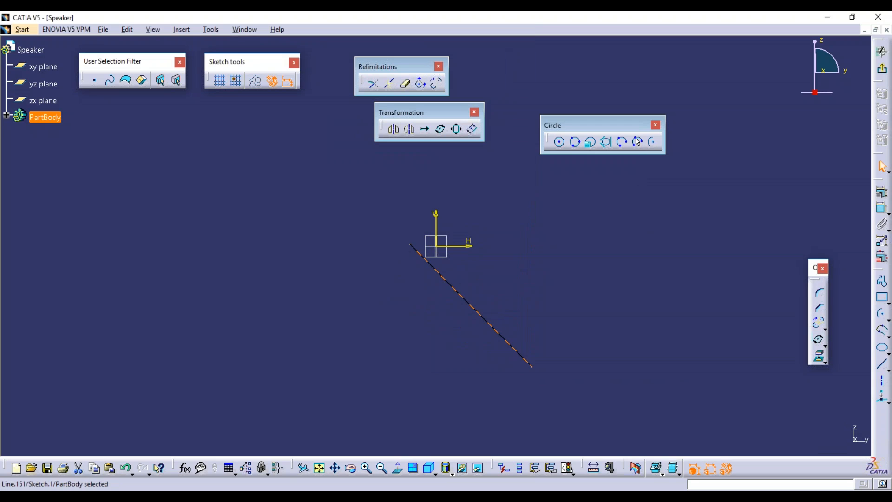
key("Delete")
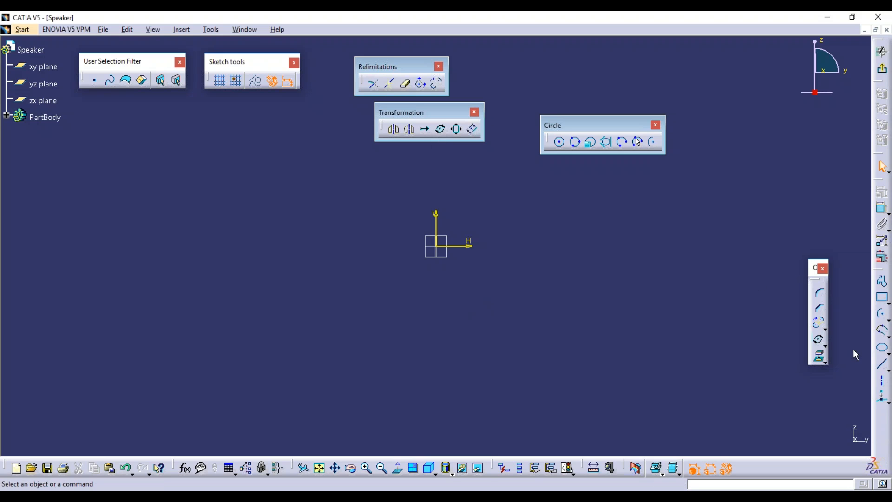
left_click(882, 364)
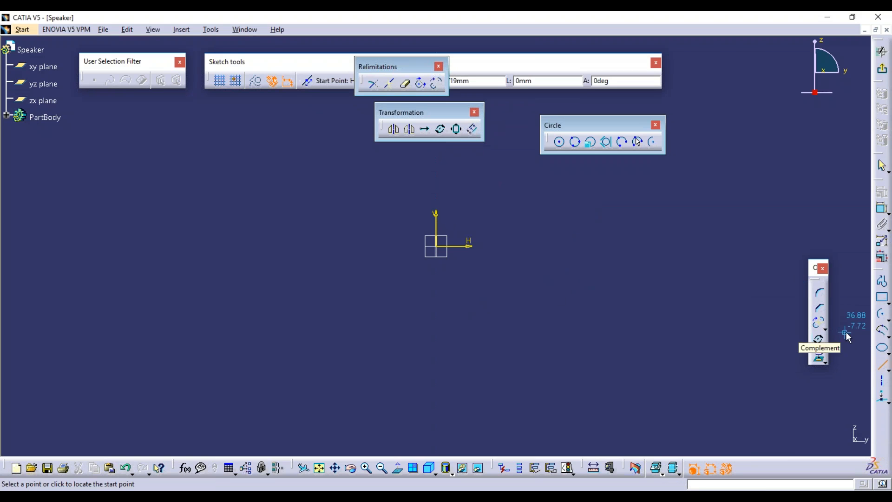
Draw a rectangle in the Speaker sketch.
left_click(882, 297)
left_click(526, 240)
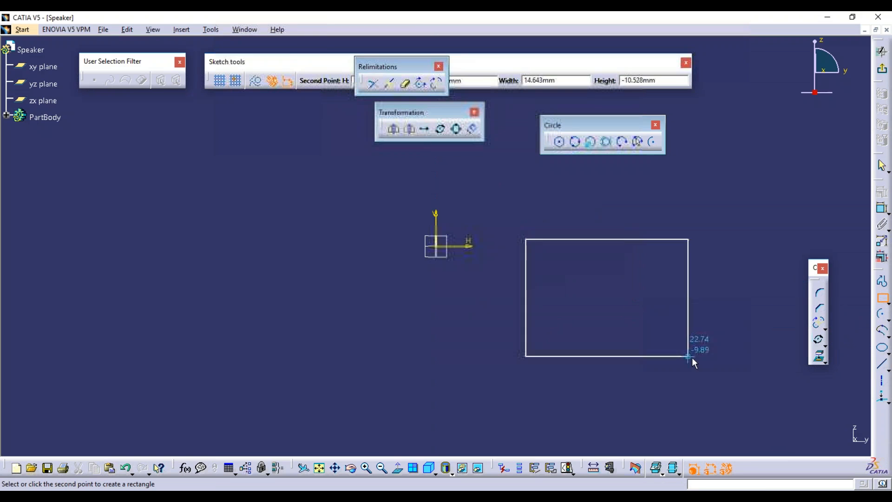
left_click(744, 359)
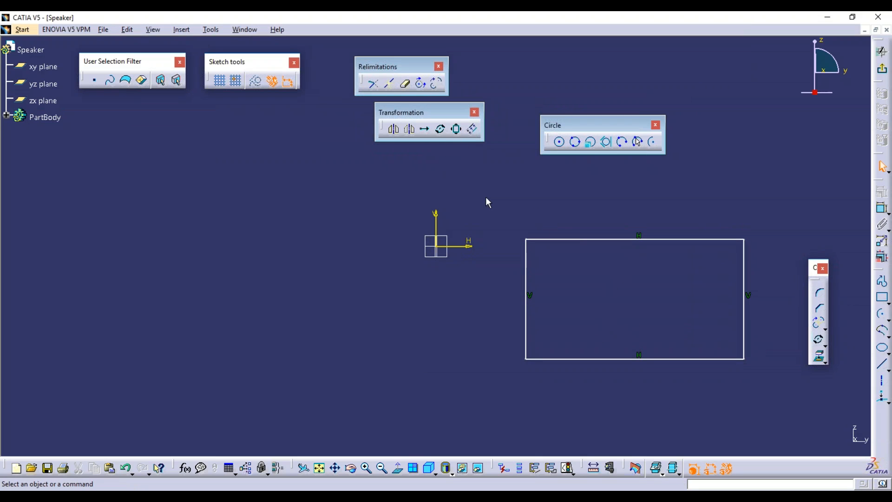
Create a 0.5-scale duplicate of the rectangle centred on its bottom-left corner.
left_click(457, 130)
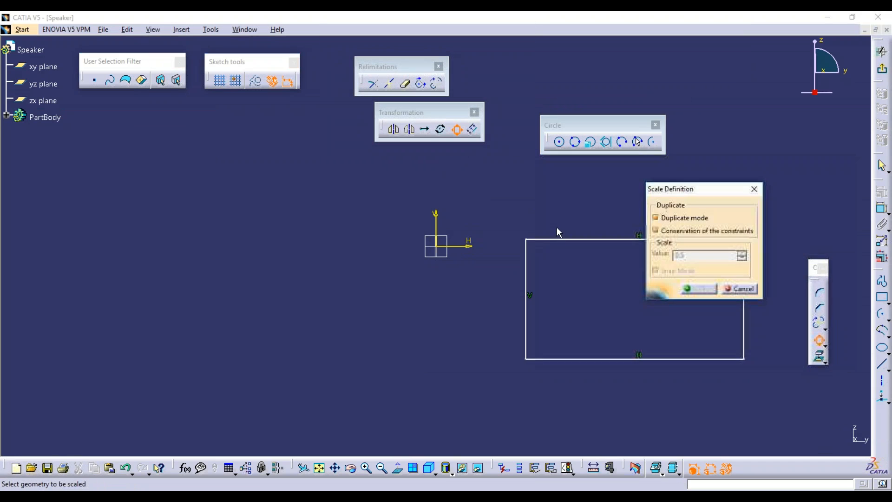
left_click_drag(692, 189, 255, 231)
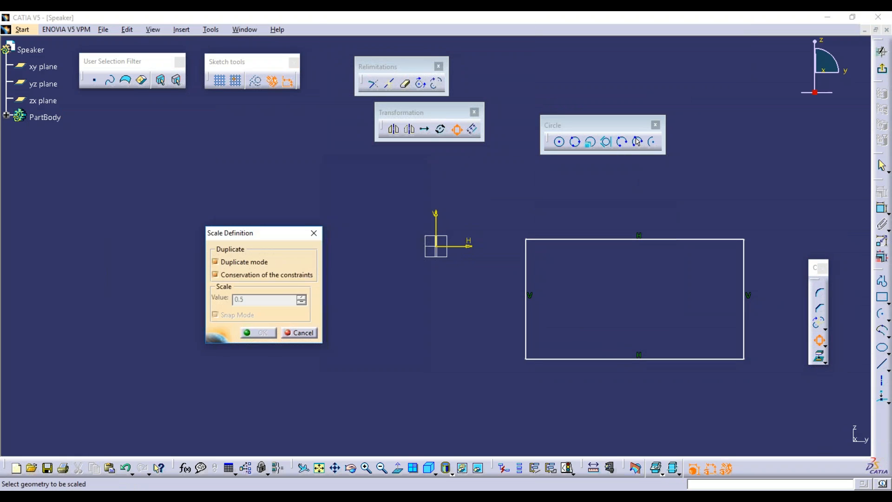
left_click_drag(506, 221, 801, 392)
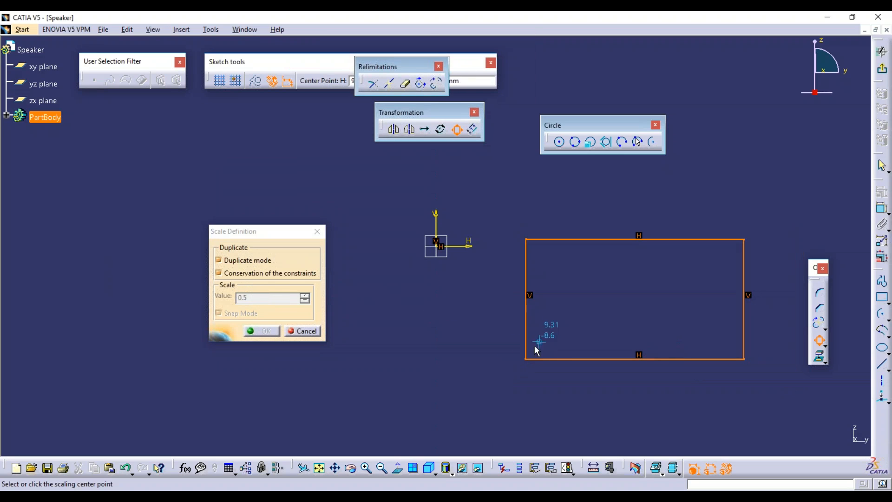
left_click(526, 359)
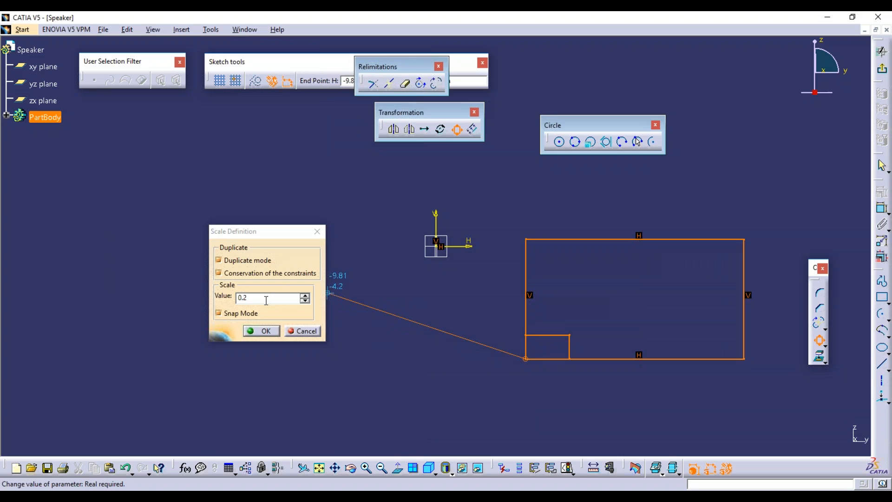
left_click_drag(263, 298, 203, 289)
key("Return")
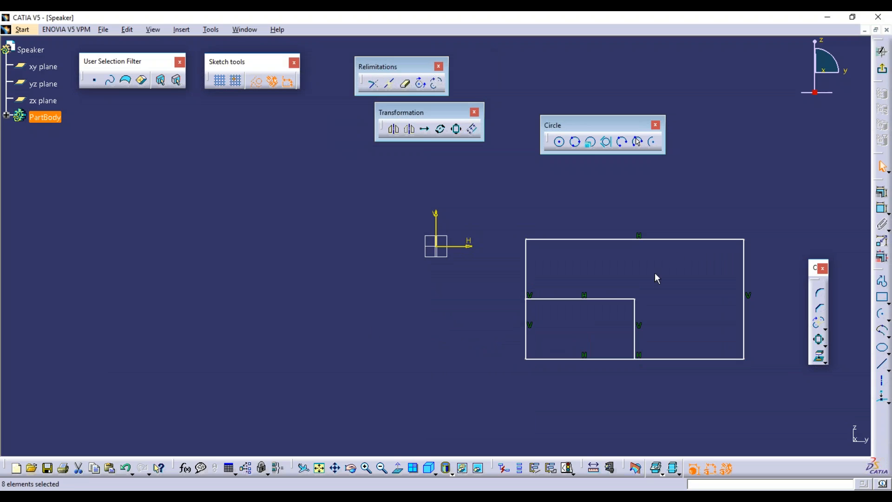
left_click_drag(663, 279, 460, 373)
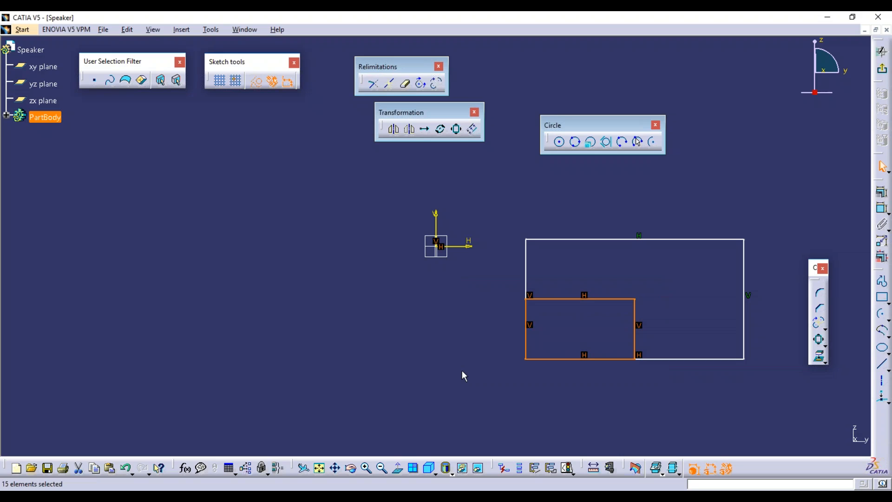
Delete the half-size copy's edges, leaving only the original rectangle.
key("Delete")
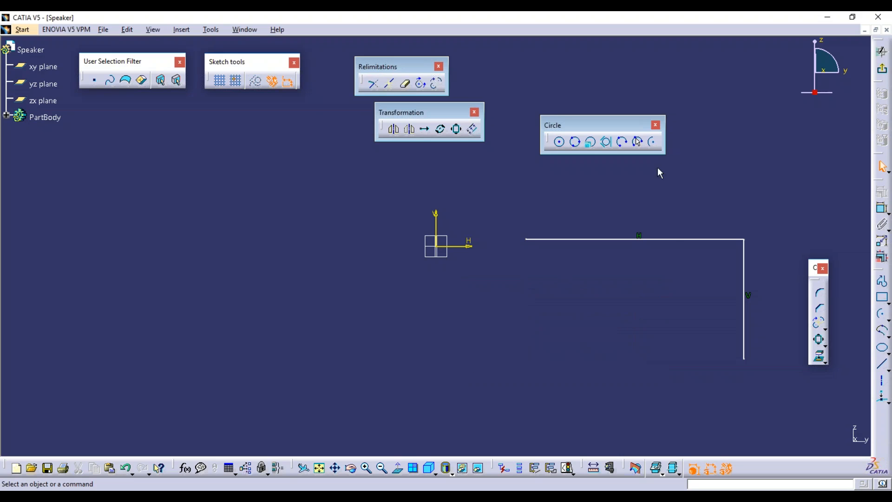
key("ctrl+z")
left_click(659, 275)
left_click(622, 299)
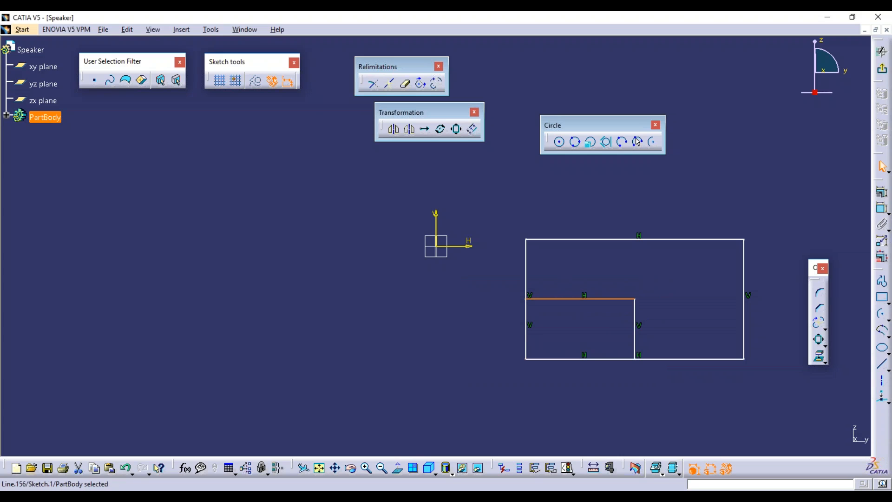
left_click(635, 311, "ctrl")
key("Delete")
left_click(600, 358)
key("Delete")
left_click(528, 318)
key("Delete")
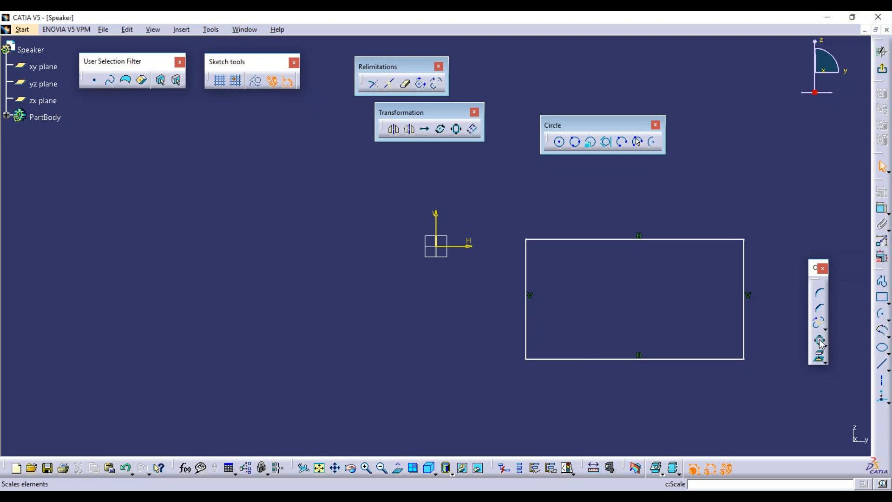
Scale the original rectangle by 1.5 about its centre with Duplicate mode off.
right_click(711, 239)
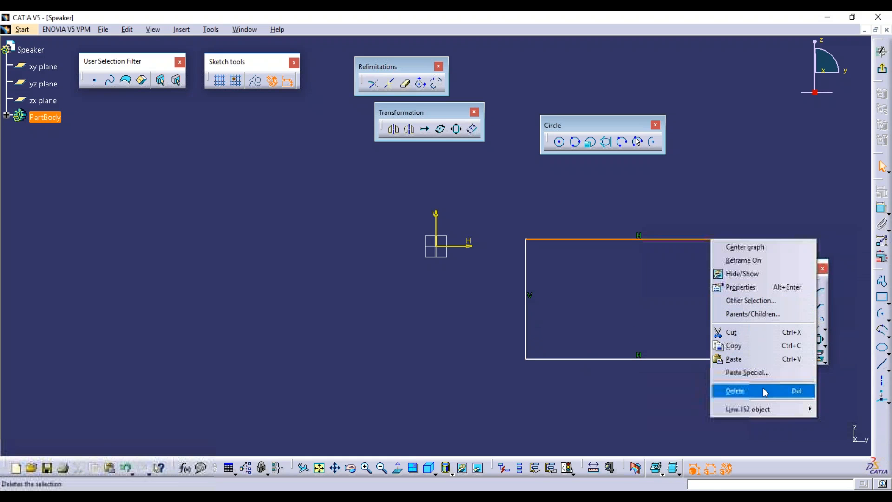
mouse_move(767, 416)
left_click(660, 480)
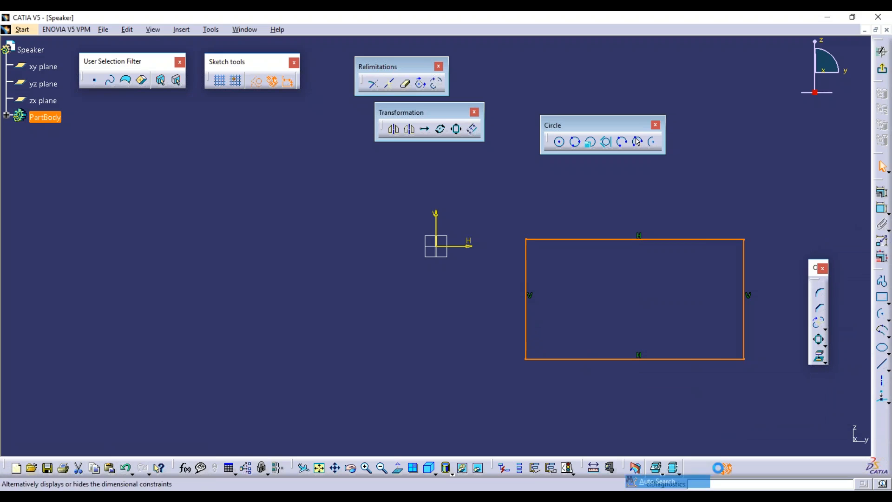
left_click(456, 128)
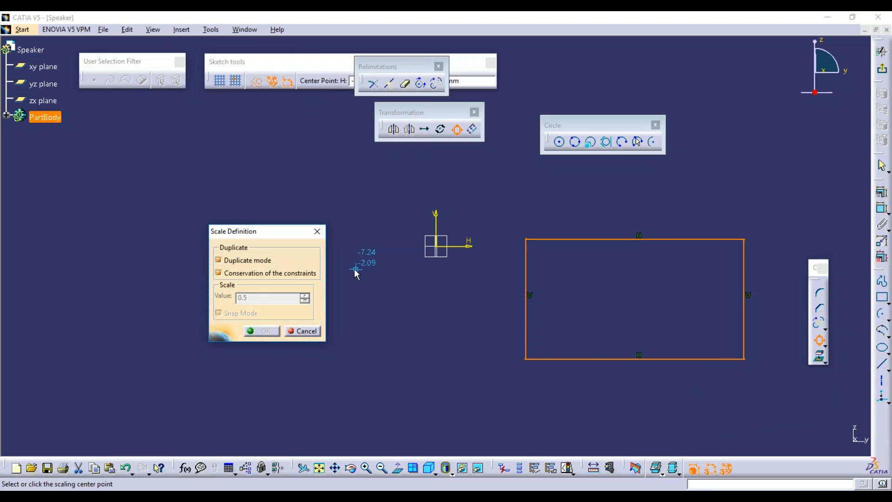
left_click(219, 260)
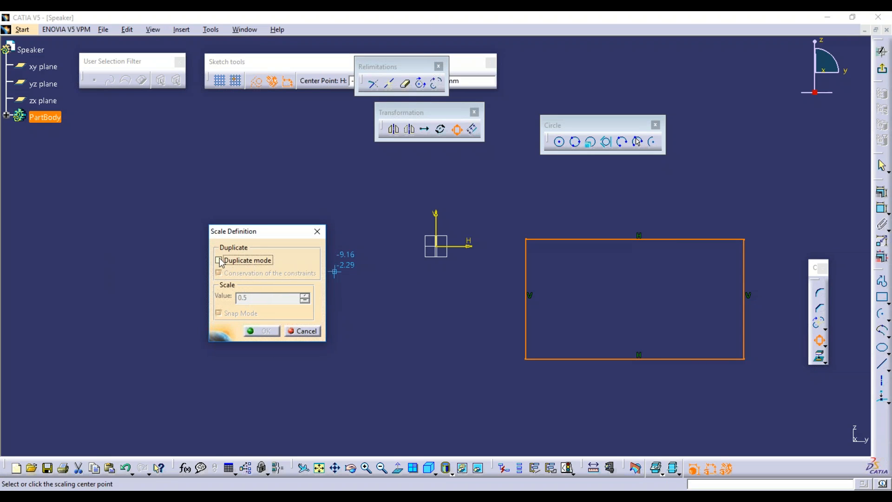
left_click(631, 298)
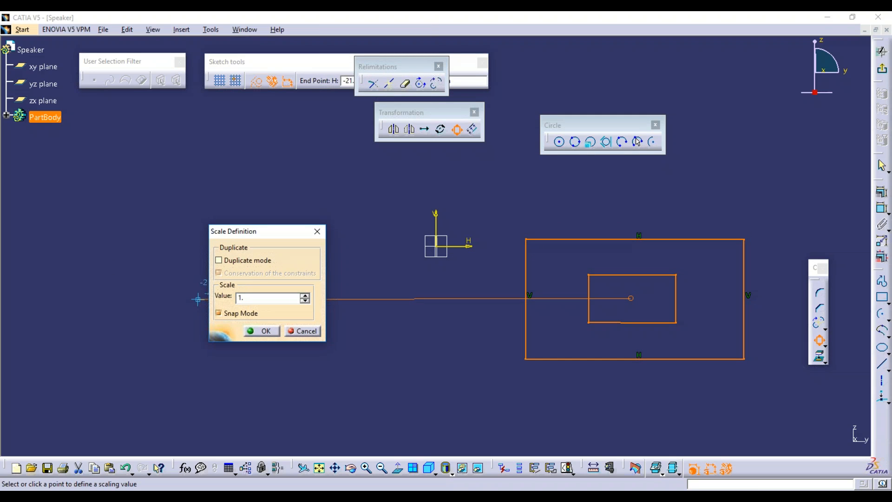
key("Return")
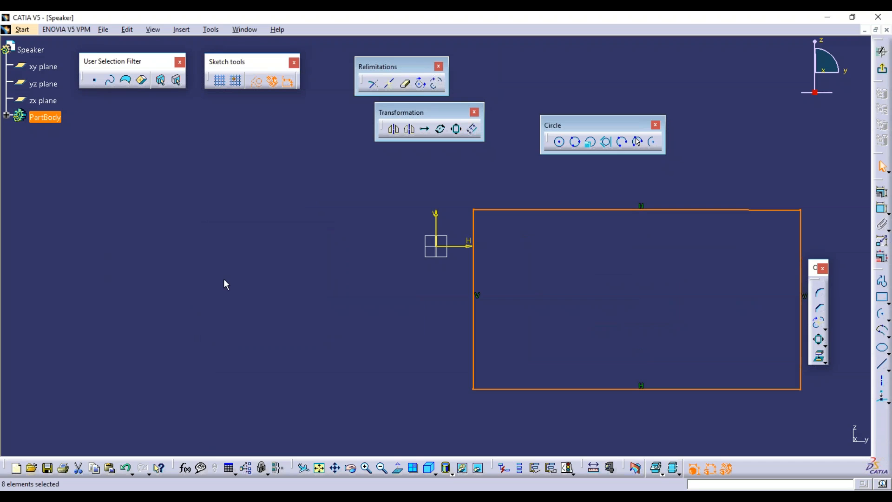
mouse_move(556, 279)
middle_mouse_down()
mouse_move(532, 305)
mouse_move(518, 291)
mouse_move(325, 275)
mouse_move(337, 275)
middle_mouse_up()
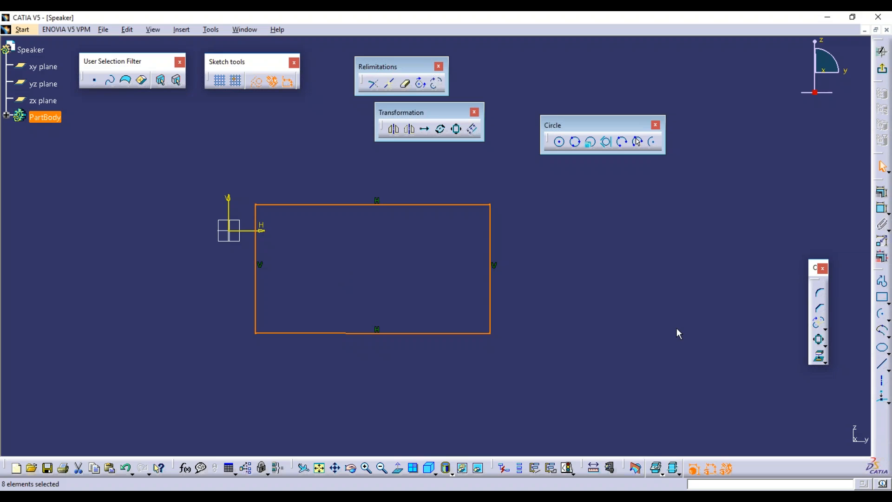
Delete the rectangle's four edges and draw a circle below the sketch origin.
left_click(502, 269)
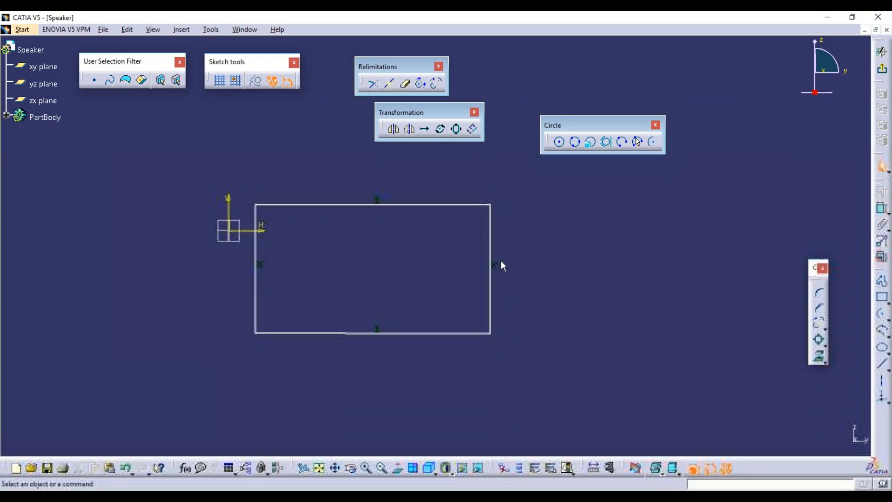
left_click(490, 244)
left_click(444, 204, "ctrl")
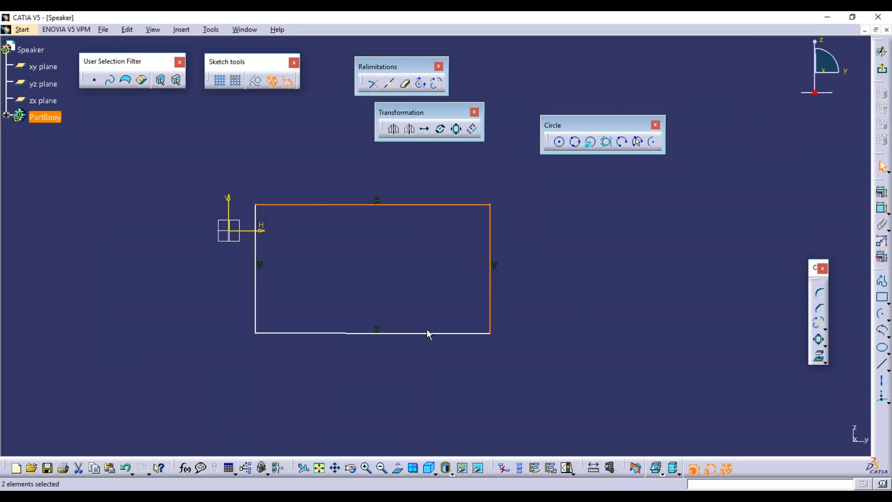
left_click(432, 333, "ctrl")
left_click(256, 246, "ctrl")
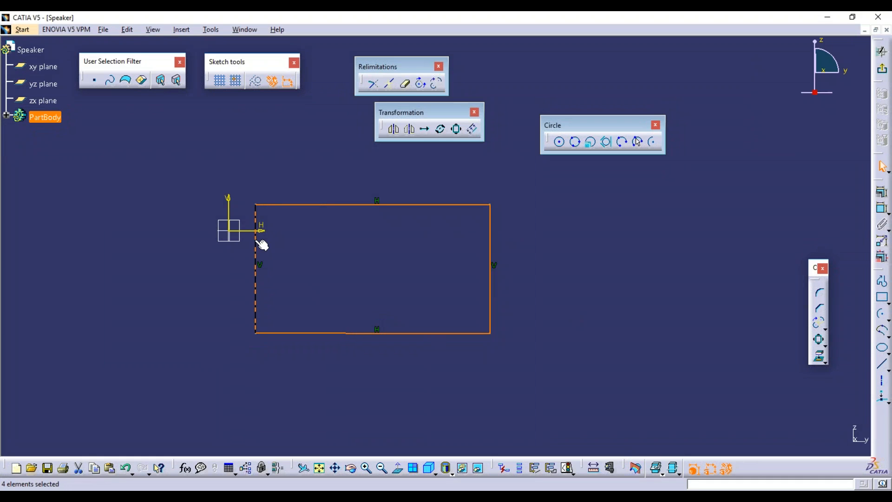
key("Delete")
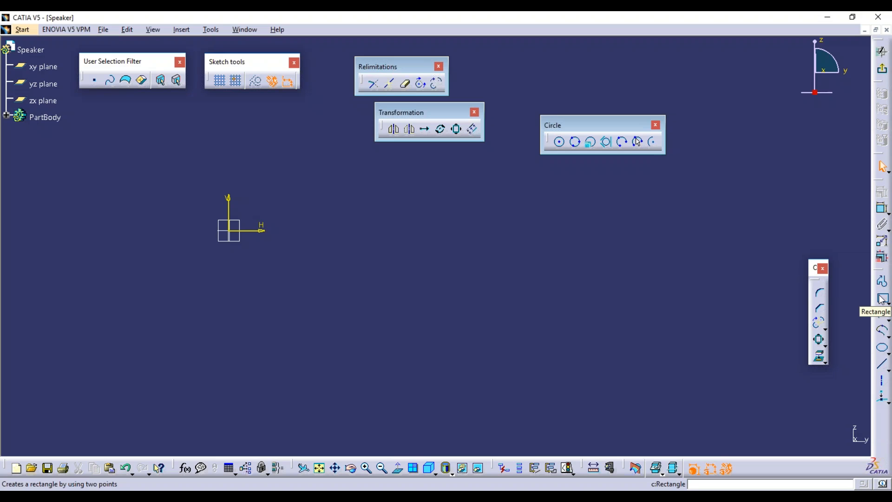
left_click(566, 143)
left_click(466, 315)
left_click(545, 325)
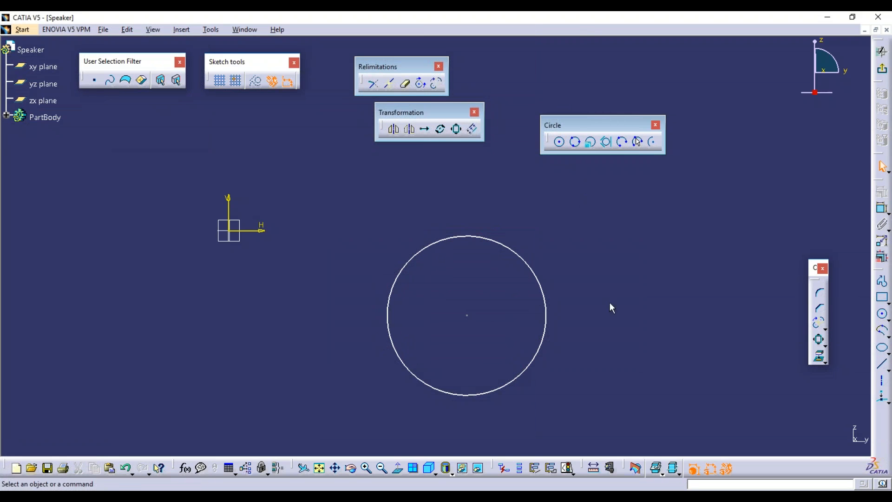
Offset the circle outward by 30 mm.
left_click(472, 129)
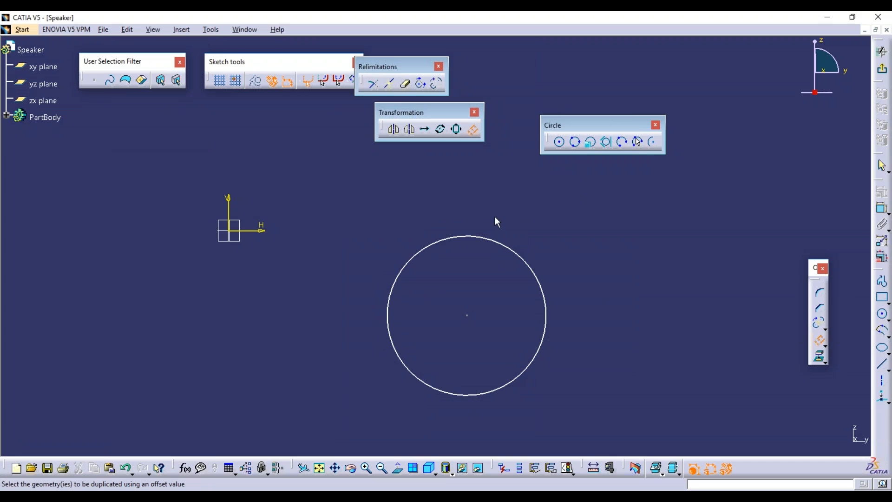
left_click(531, 270)
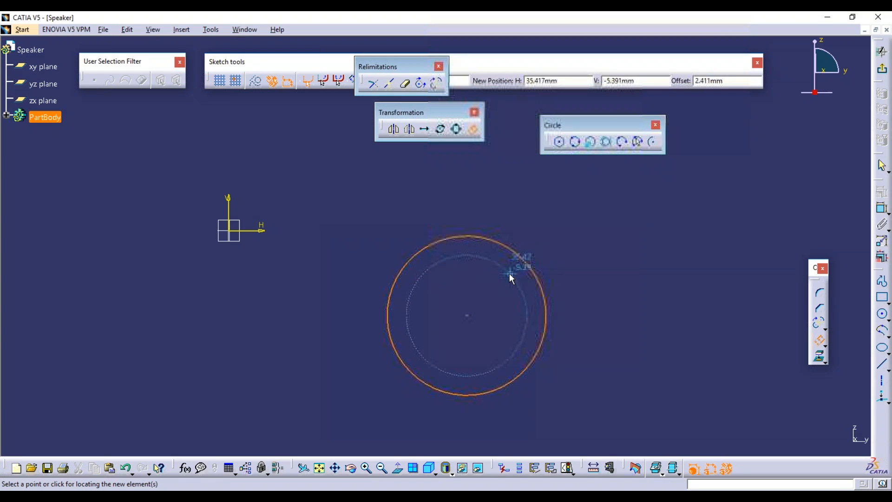
left_click_drag(743, 75, 641, 87)
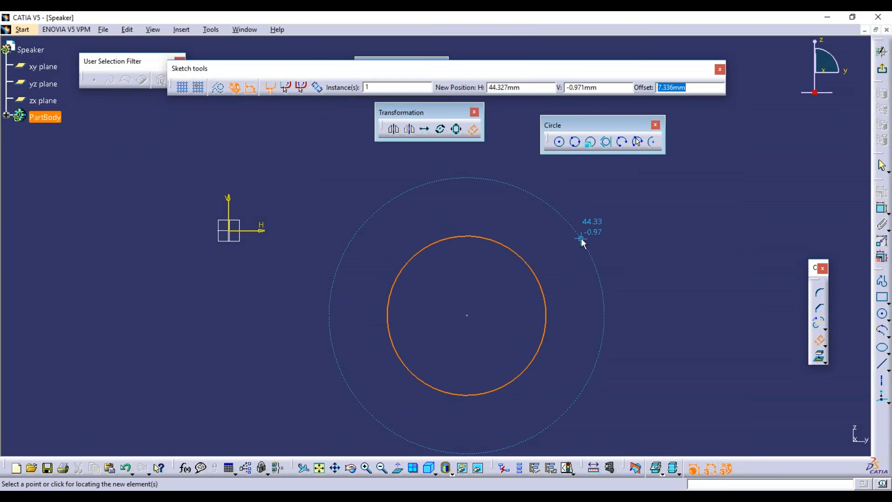
type("30")
key("Return")
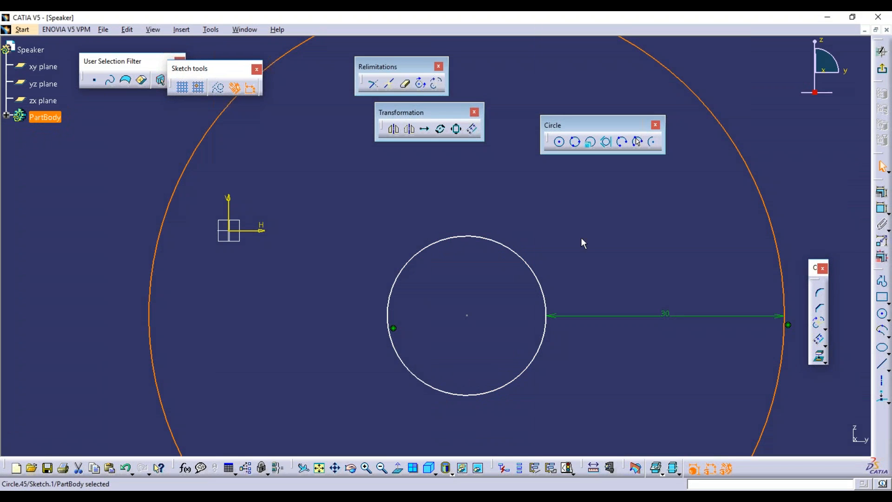
Delete the 30 mm offset circle and its dimension, keeping the original circle.
middle_click_drag(586, 219, 573, 274)
left_click(568, 273)
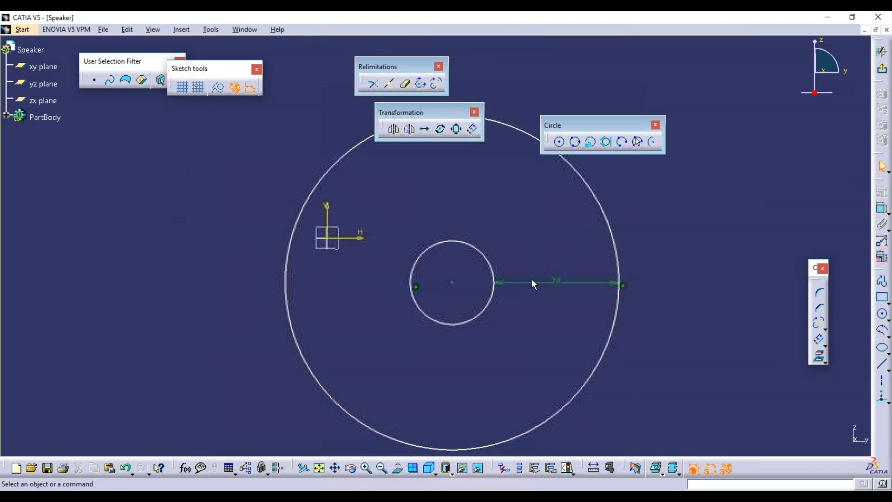
left_click(494, 281)
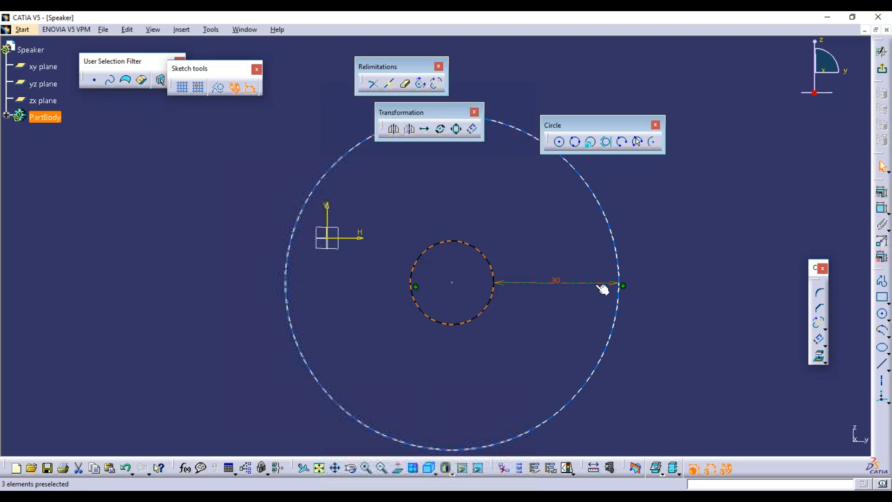
left_click(616, 257)
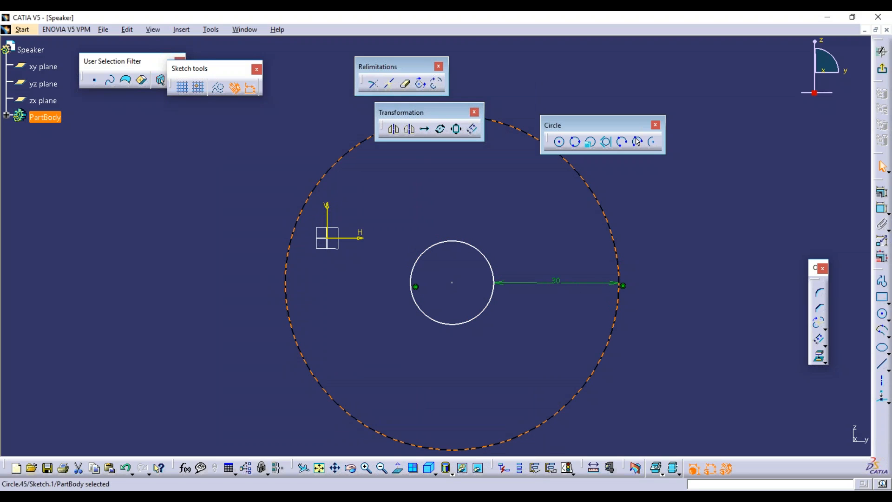
key("Delete")
middle_click_drag(537, 223, 515, 159)
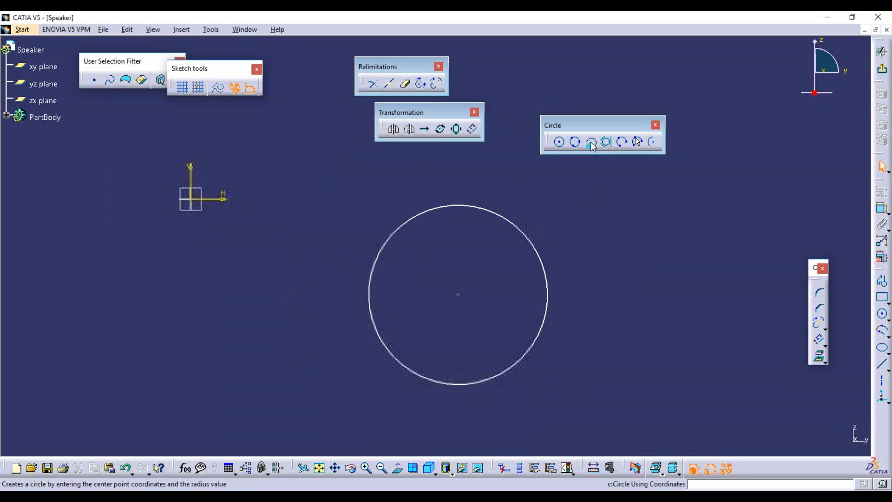
Offset the circle 5 mm inward.
left_click(559, 142)
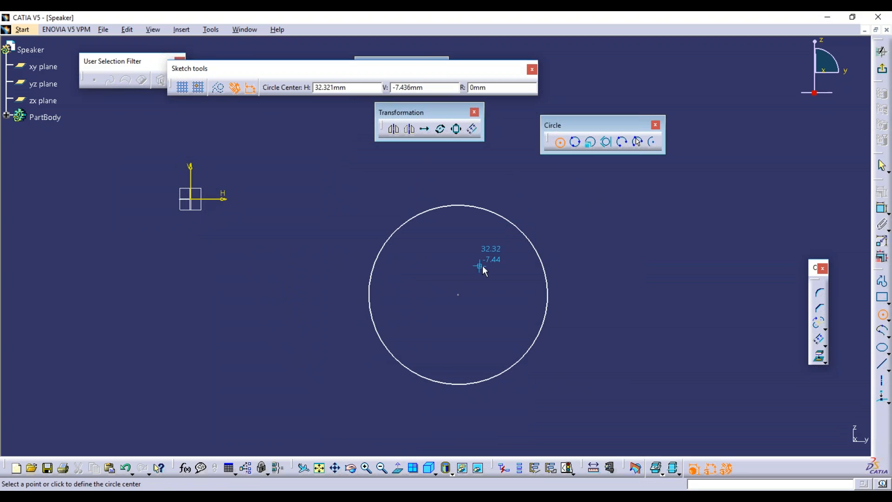
left_click(560, 143)
left_click(472, 130)
left_click(522, 228)
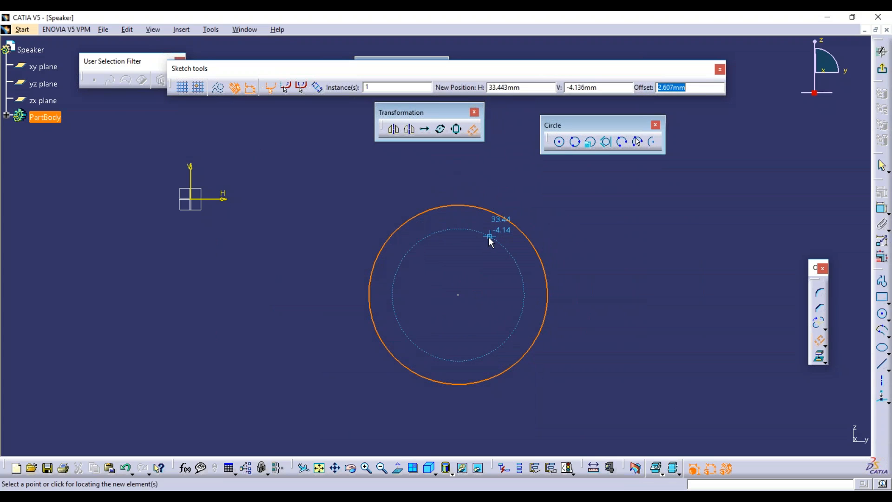
type("5")
key("Return")
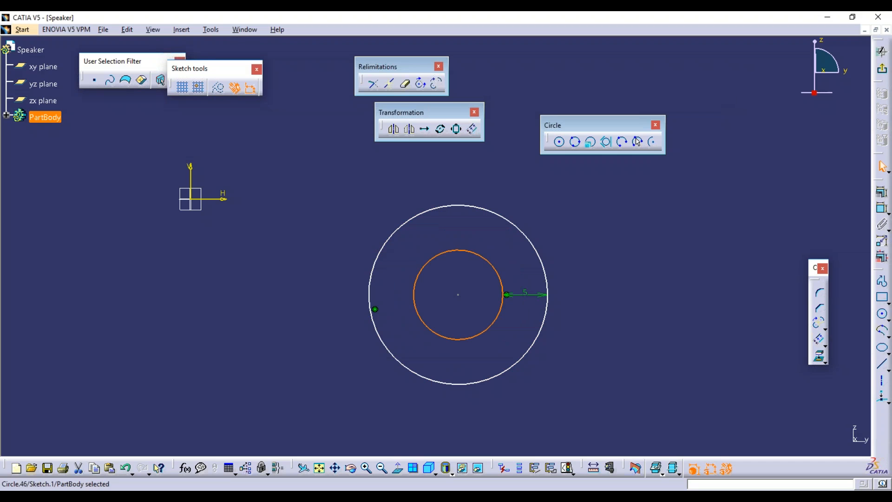
Delete both circles and the offset dimension, emptying the sketch.
left_click(586, 302)
middle_click_drag(565, 315, 565, 265)
middle_click(508, 291)
middle_click(506, 292)
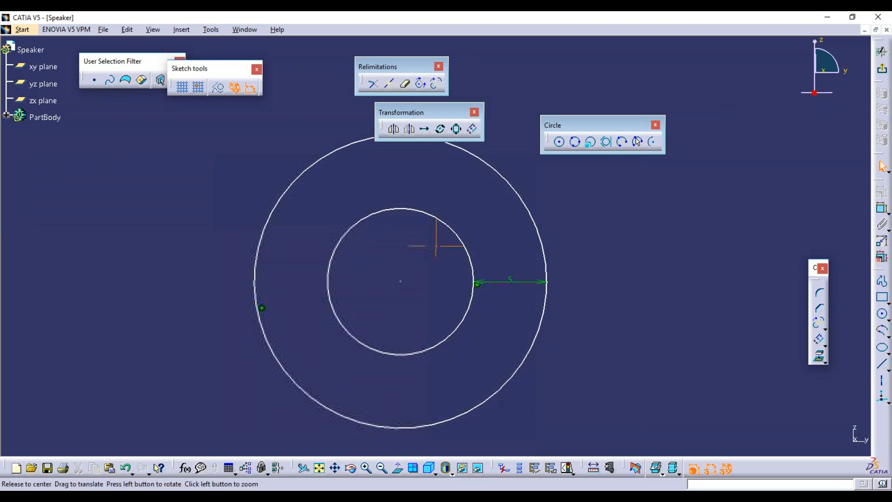
middle_click_drag(503, 269, 564, 319)
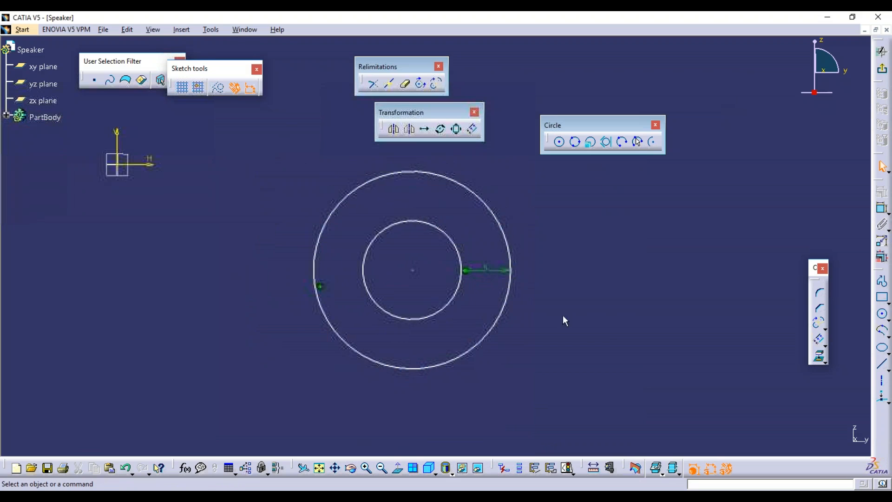
mouse_move(284, 135)
left_mouse_down()
mouse_move(622, 285)
mouse_move(602, 422)
mouse_move(589, 412)
left_mouse_up()
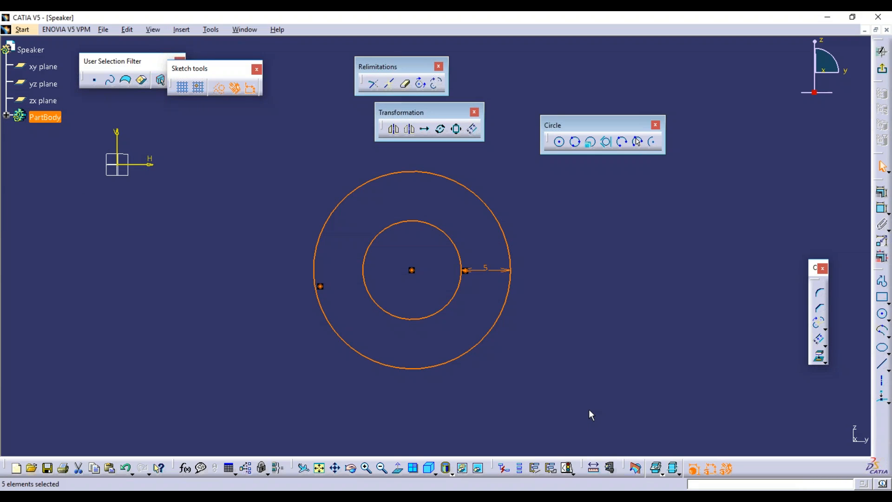
key("Delete")
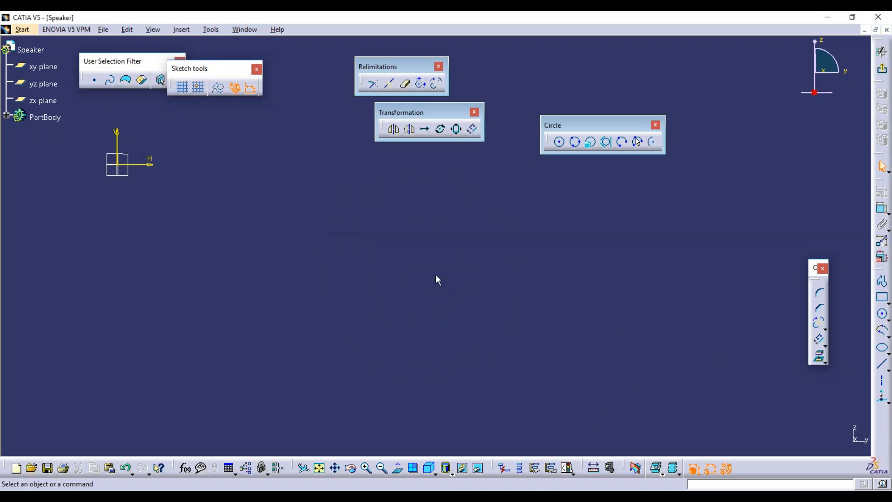
Draw a new rectangle in the Speaker sketch.
left_click_drag(216, 70, 260, 65)
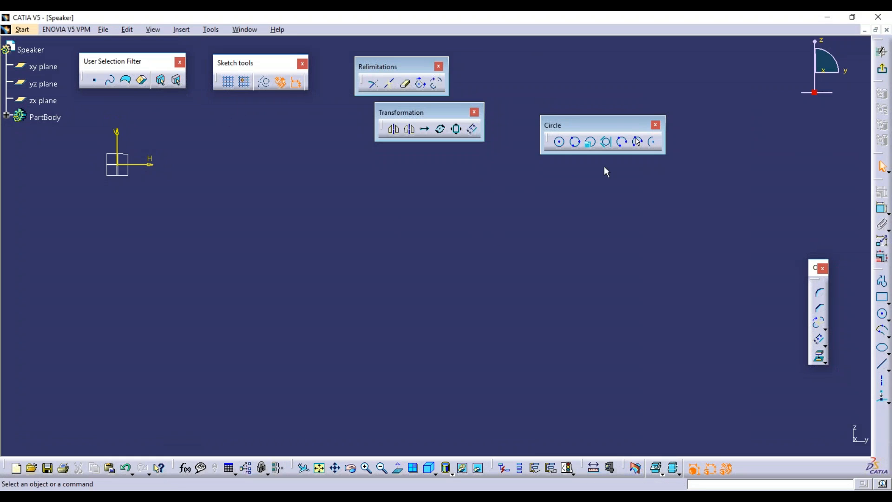
left_click(883, 300)
left_click(318, 193)
left_click(461, 266)
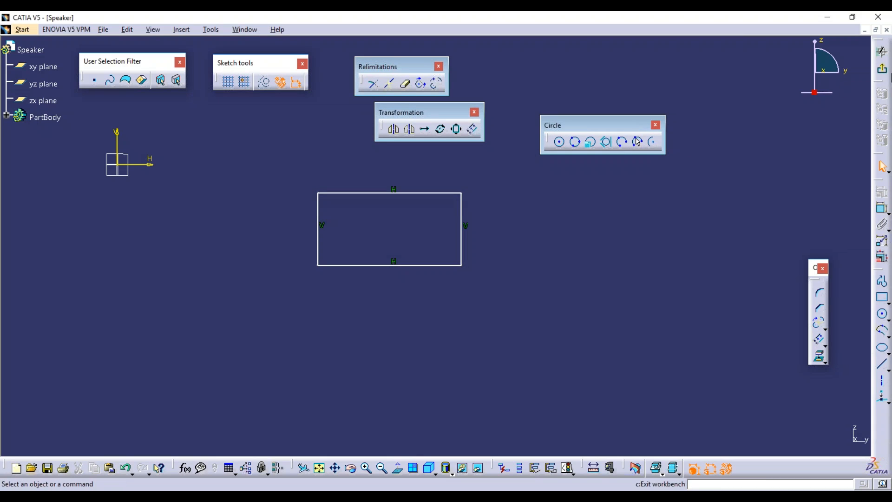
Exit the sketcher to the 3D part view and float the Part Design toolbar.
left_click(883, 71)
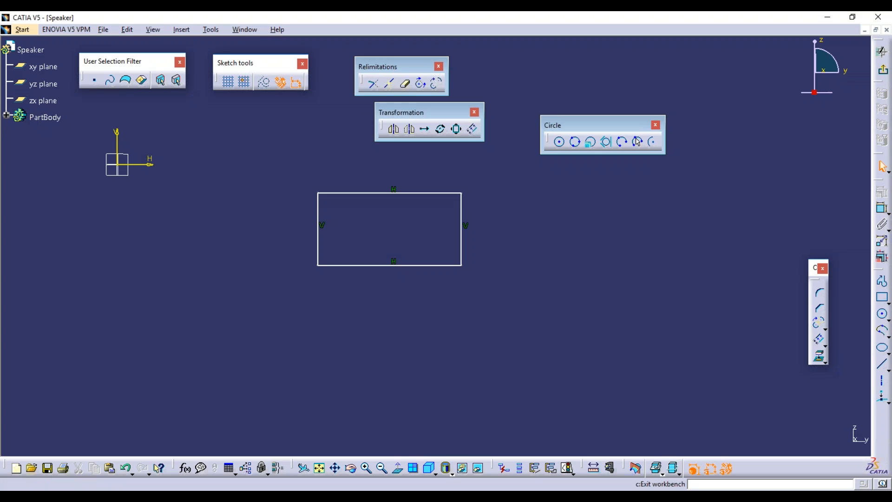
mouse_move(491, 271)
middle_mouse_down()
mouse_move(409, 273)
mouse_move(461, 272)
middle_mouse_up()
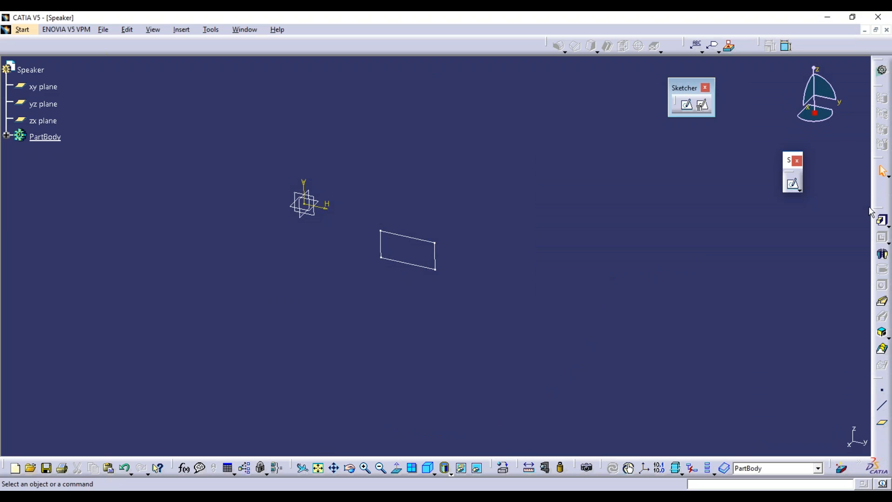
mouse_move(877, 209)
left_mouse_down()
mouse_move(726, 177)
mouse_move(754, 175)
left_mouse_up()
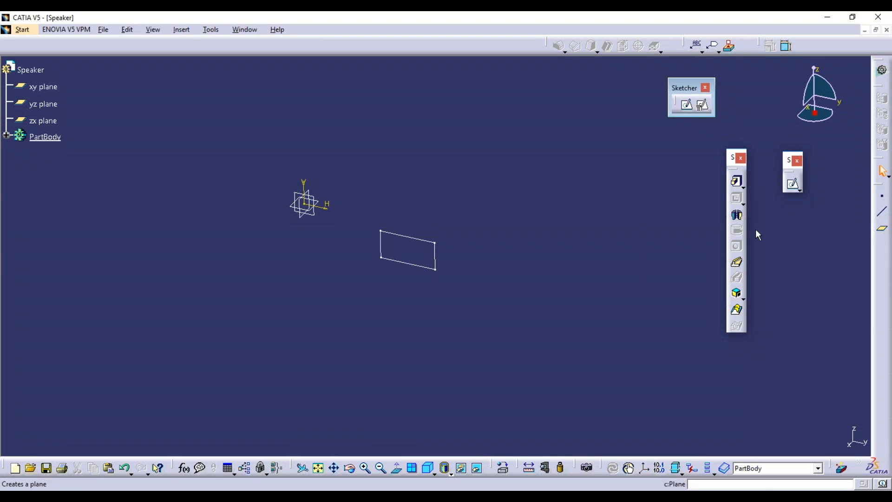